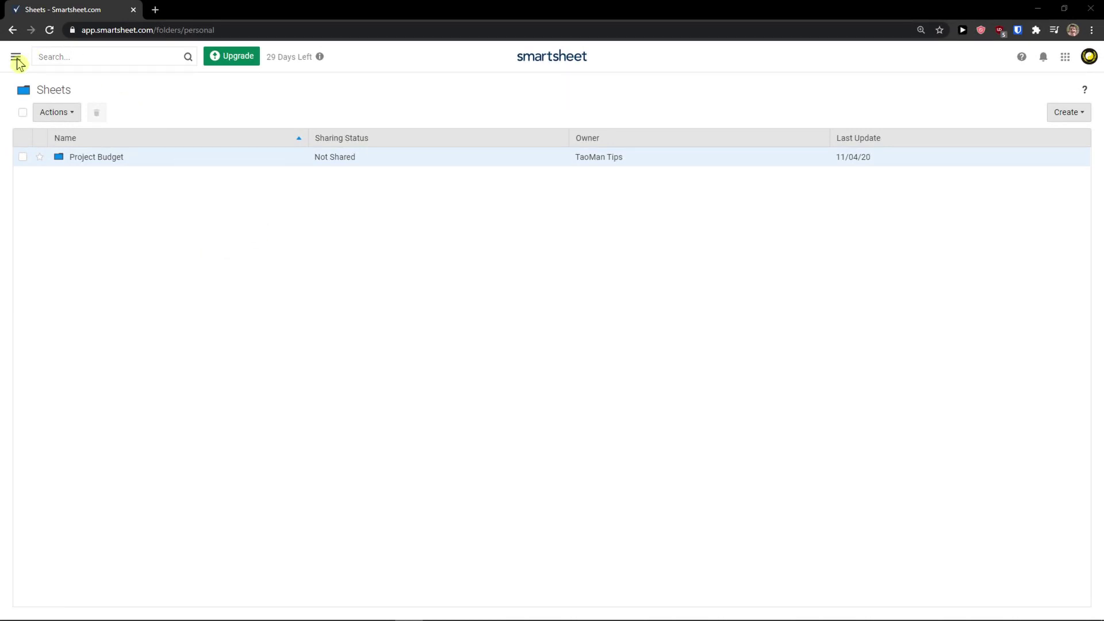
# Open the navigation panel and look through the Browse, Recents, Favorites and Solution Center lists
pyautogui.click(16, 57)
pyautogui.click(16, 86)
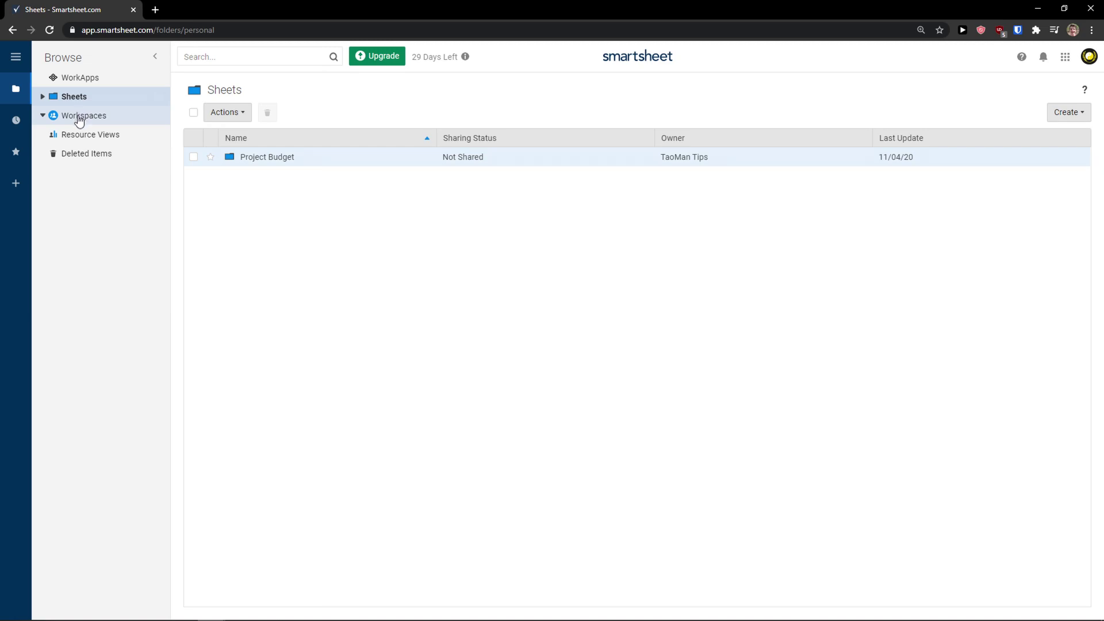
pyautogui.click(16, 120)
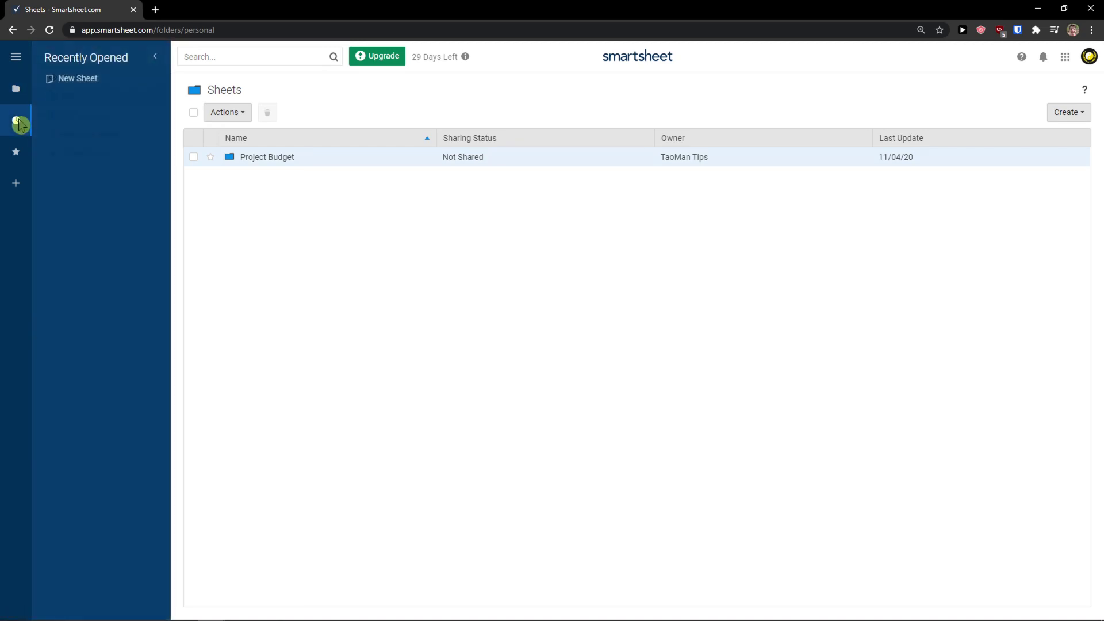
pyautogui.click(19, 158)
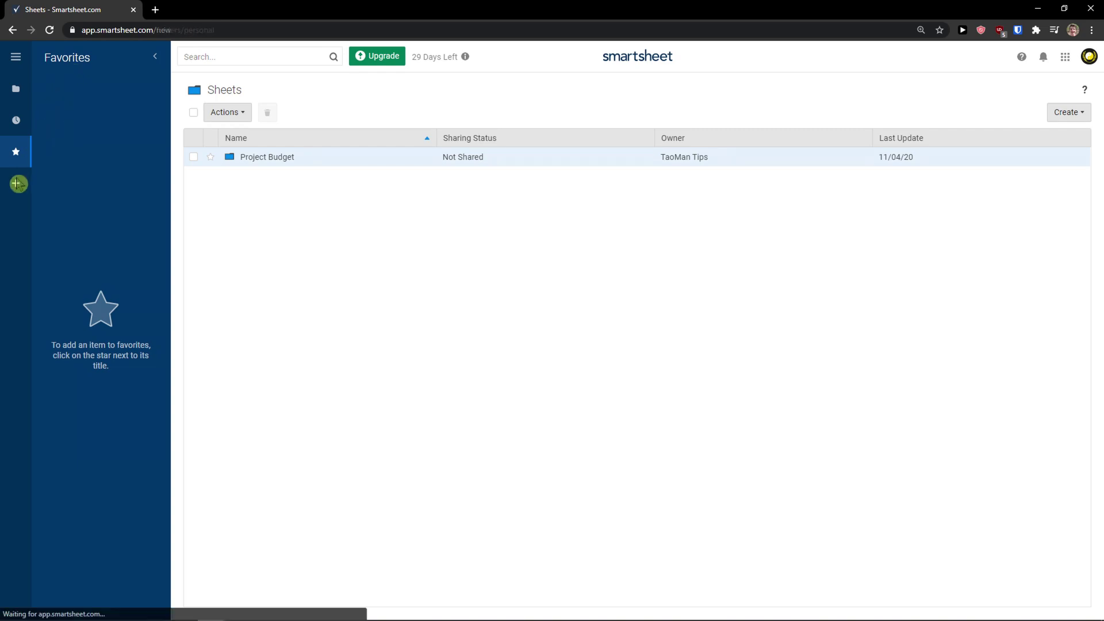
pyautogui.click(16, 183)
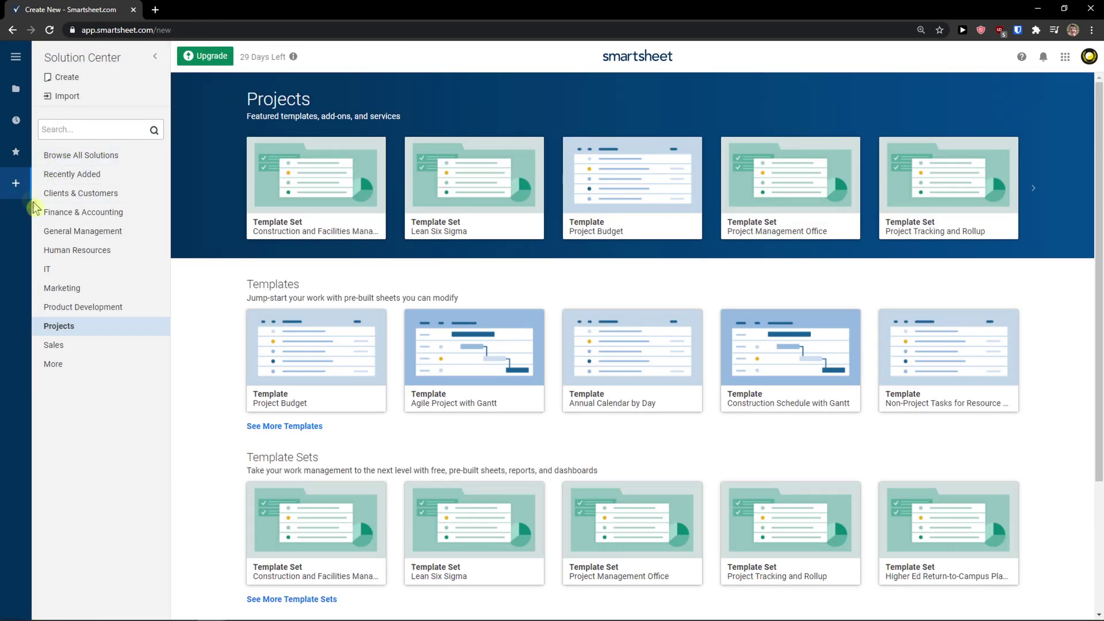
pyautogui.scroll(-2, 242, 277)
pyautogui.scroll(-1, 233, 274)
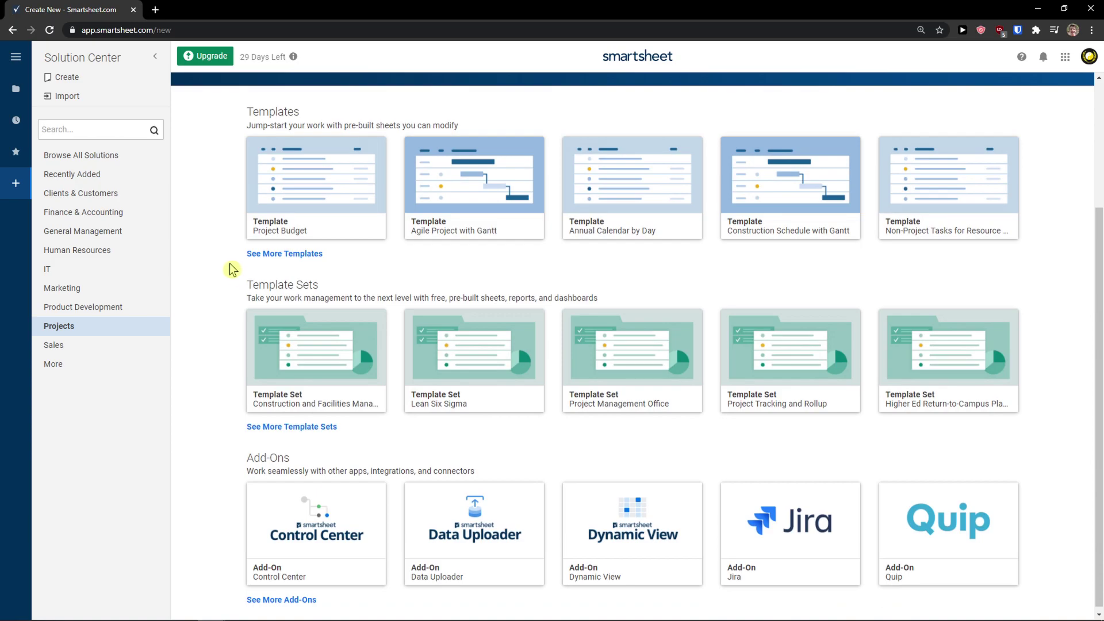
pyautogui.scroll(1, 229, 267)
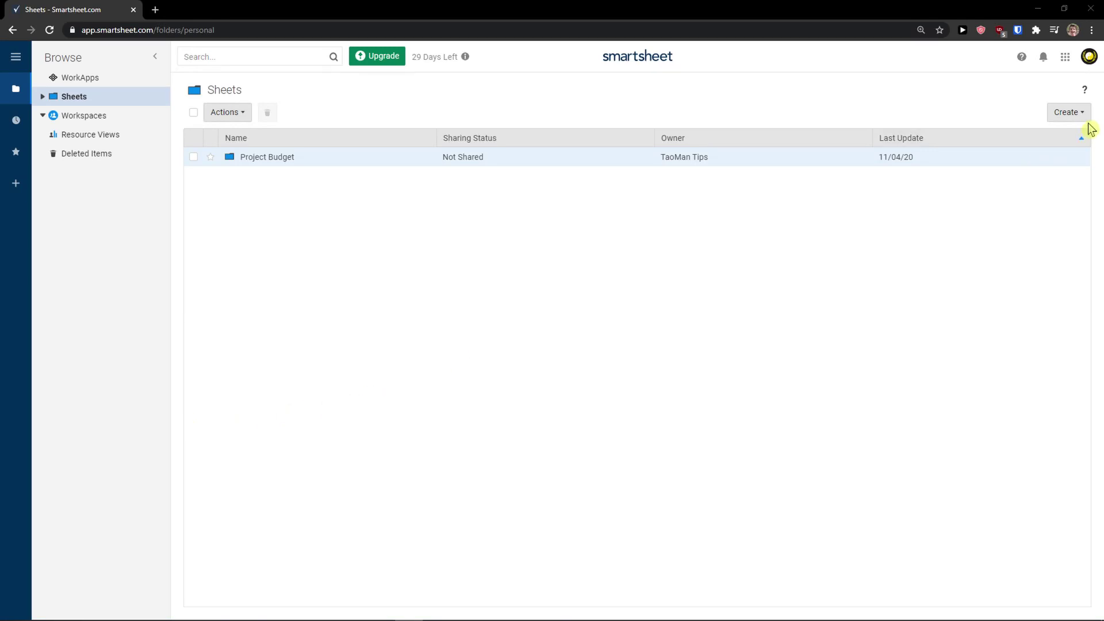
# Open the Create list to begin a new project sheet
pyautogui.click(1080, 116)
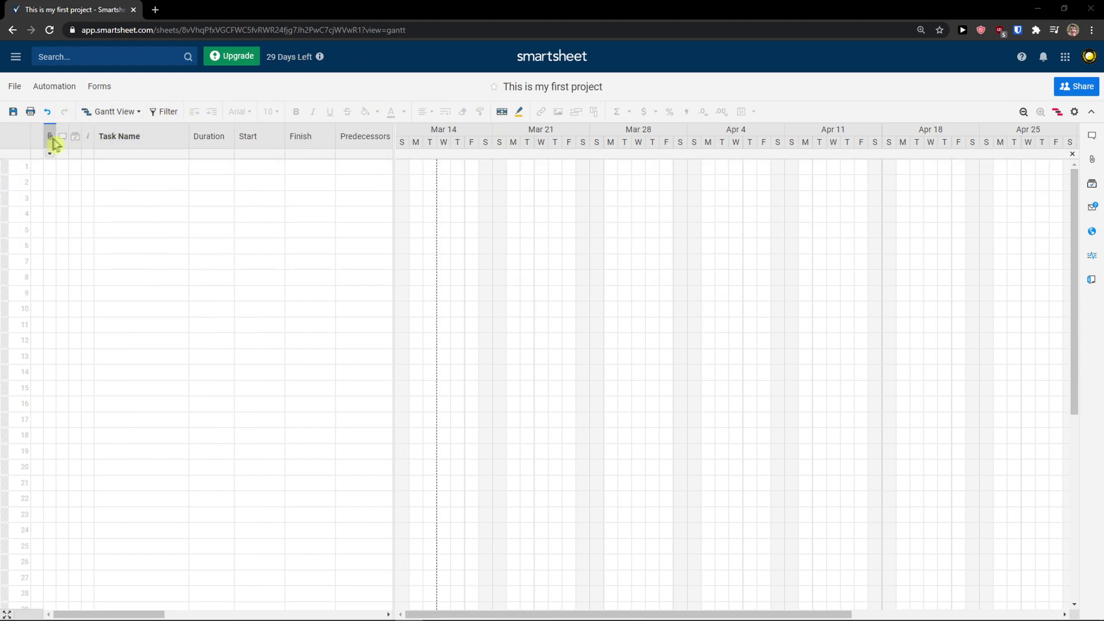
# Widen the grid pane to show every column through Comments, then select row 4's Start cell
pyautogui.moveTo(49, 140)
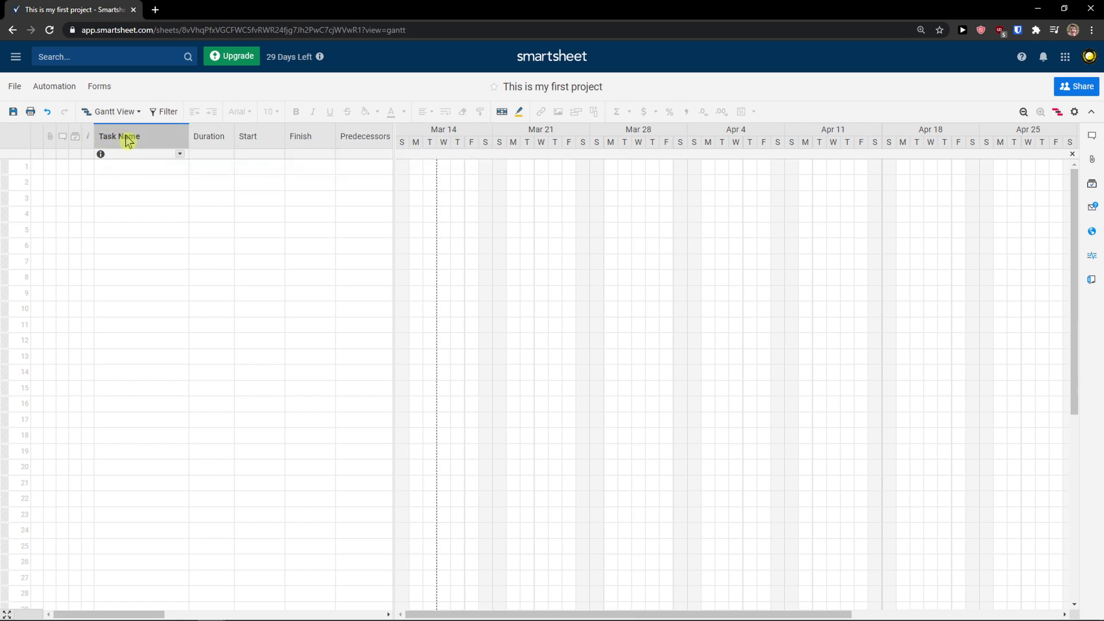
pyautogui.moveTo(208, 143)
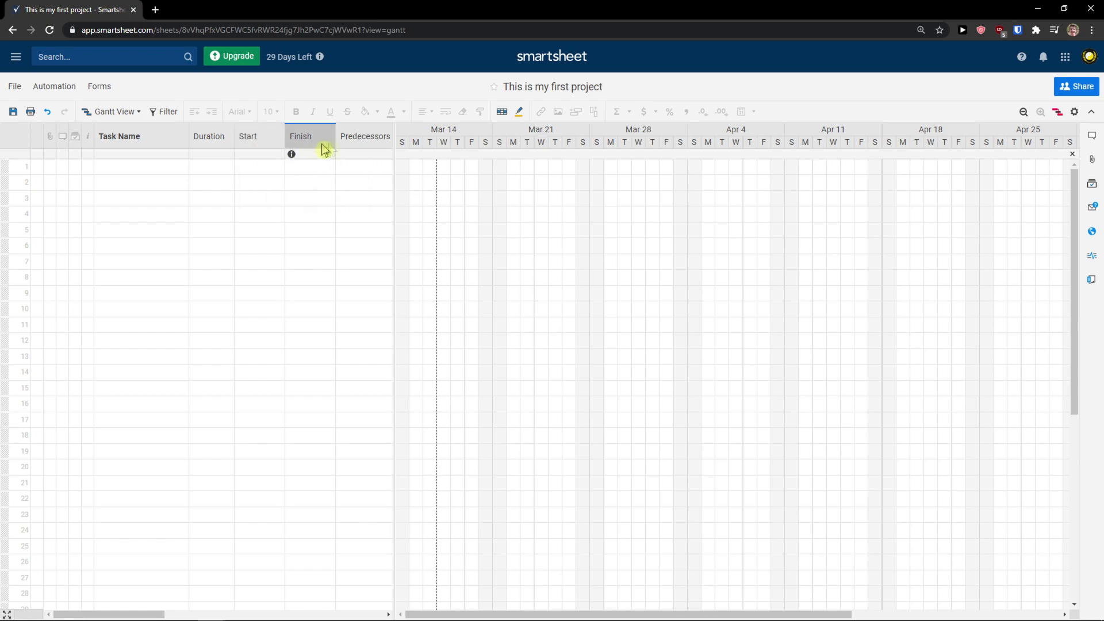
pyautogui.moveTo(397, 143); pyautogui.dragTo(736, 165)
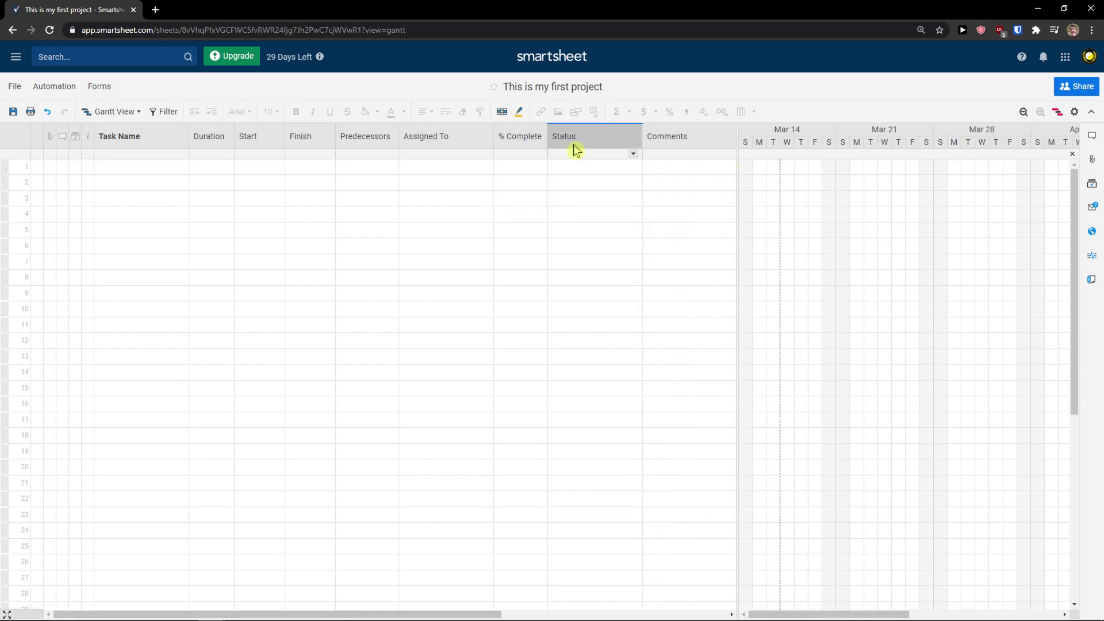
pyautogui.moveTo(736, 147); pyautogui.dragTo(779, 148)
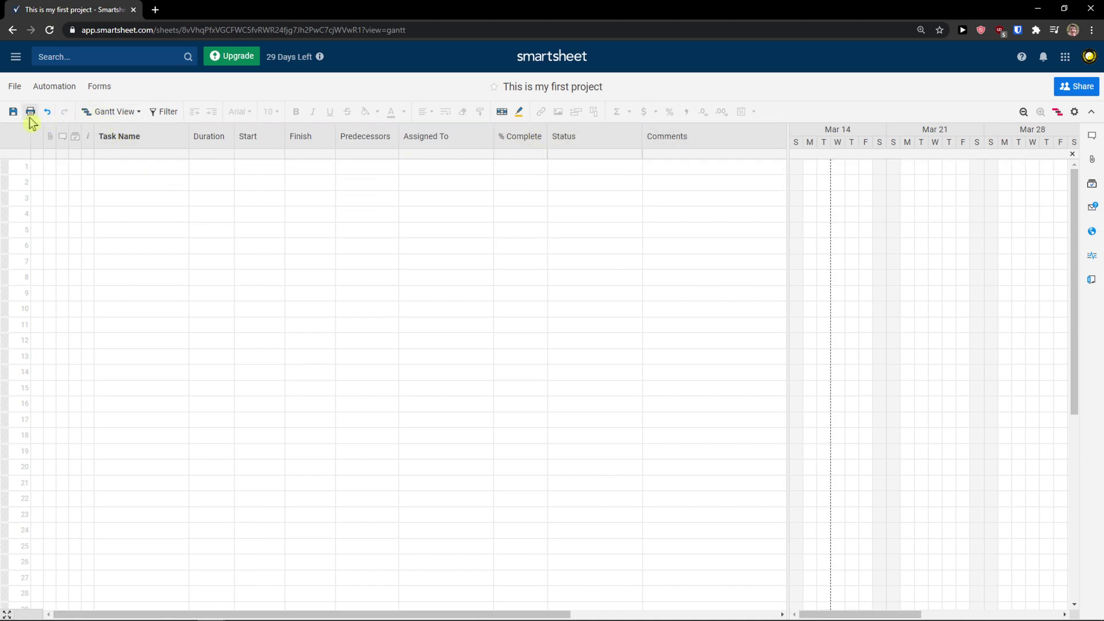
pyautogui.click(176, 184)
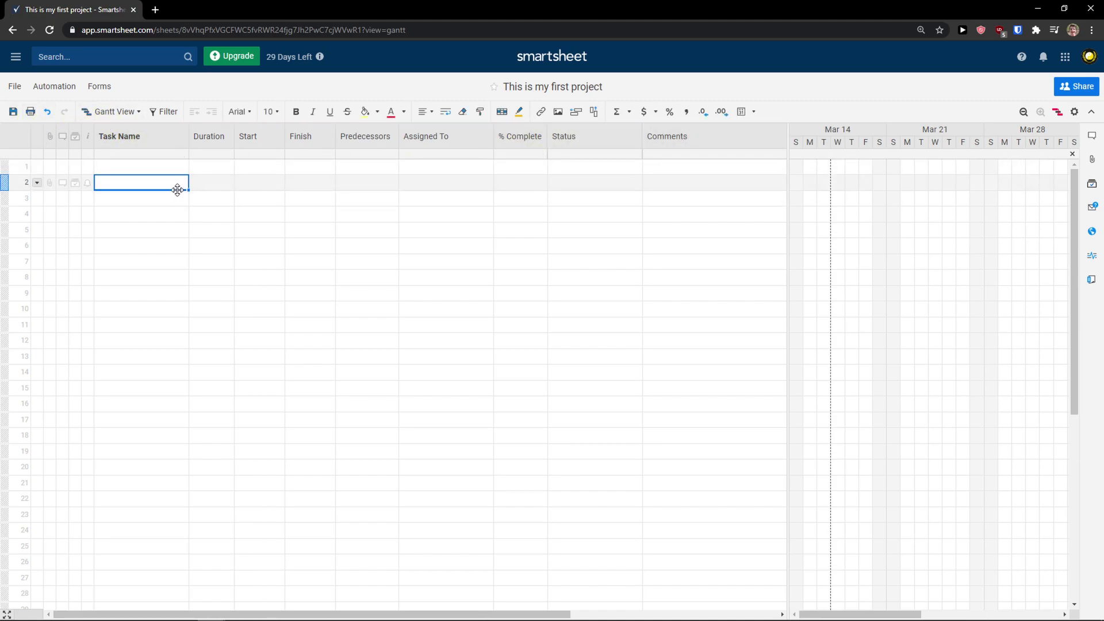
pyautogui.click(138, 115)
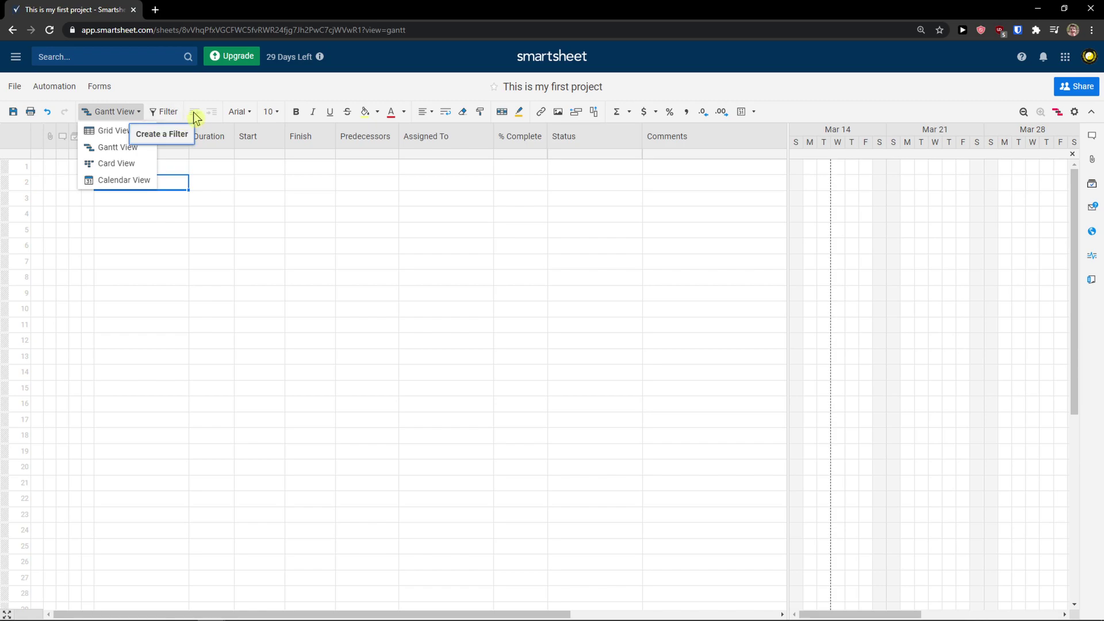
pyautogui.click(249, 214)
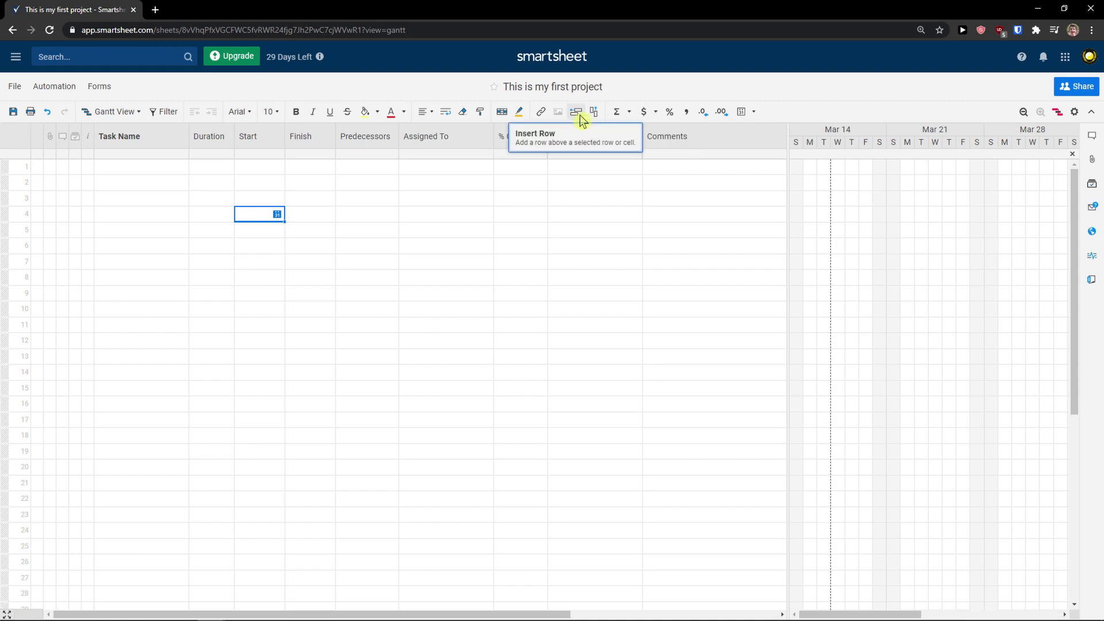
# Start a SUM formula in row 4's Start cell, browse the functions, then delete the unfinished formula
pyautogui.click(628, 118)
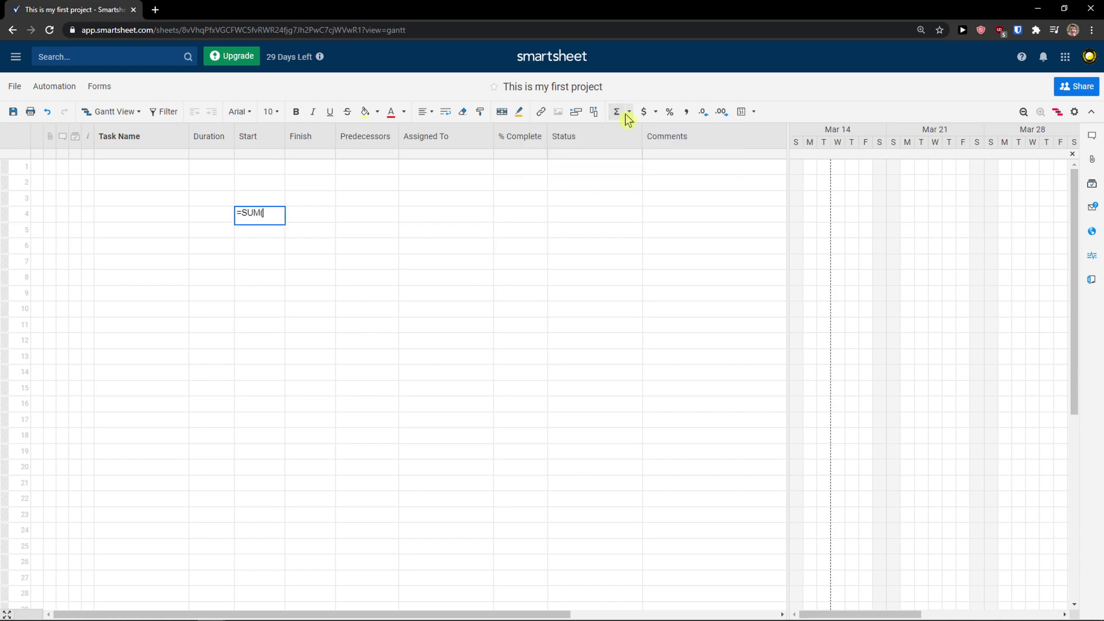
pyautogui.click(629, 117)
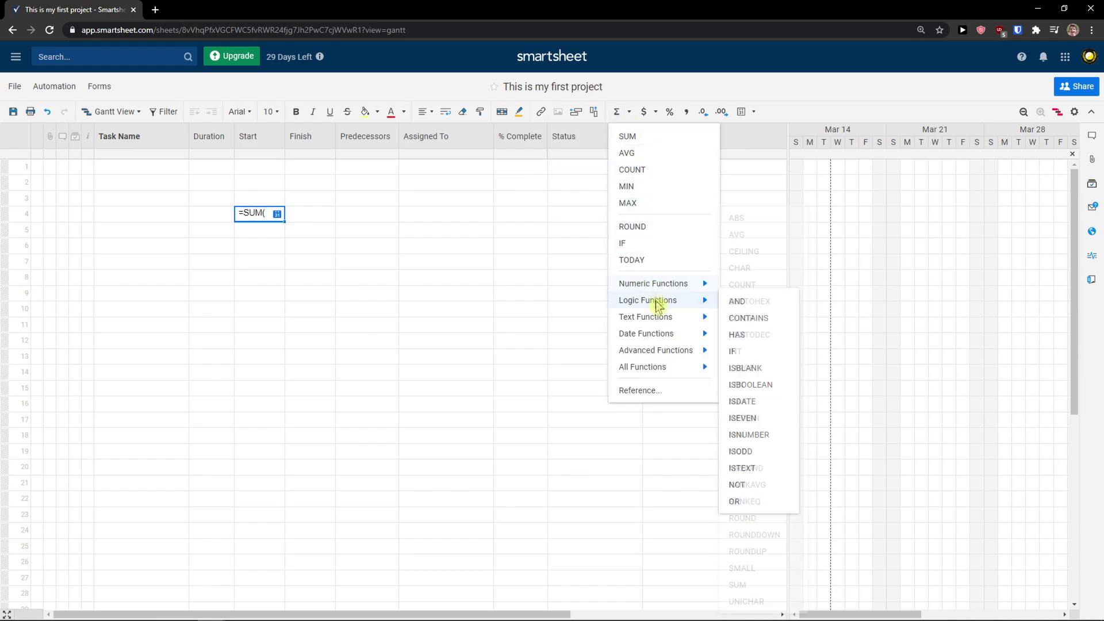
pyautogui.moveTo(680, 323)
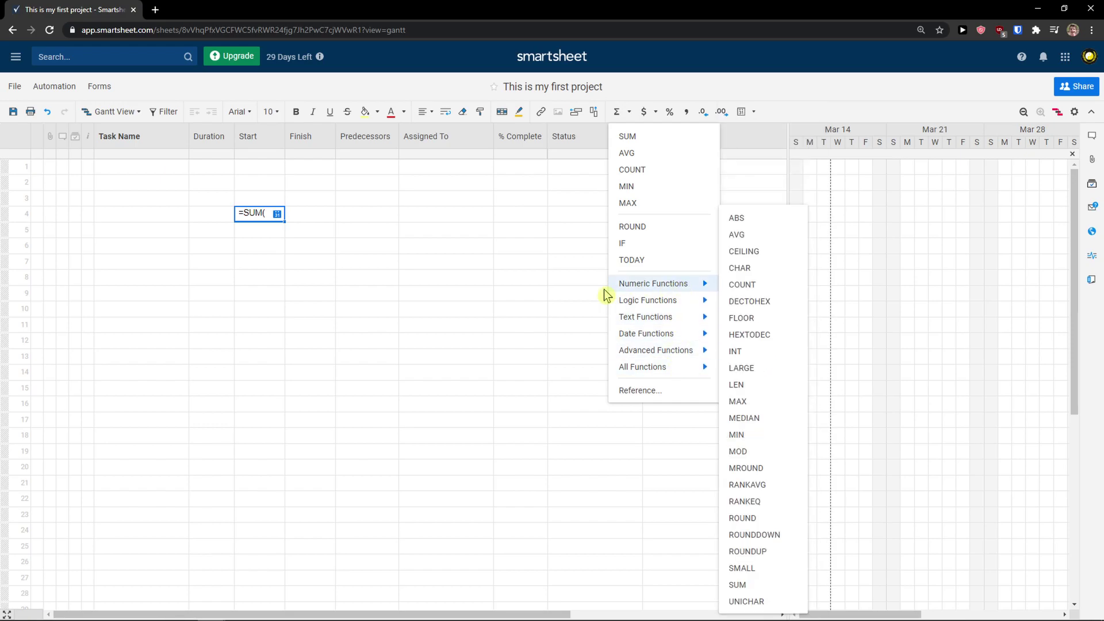
pyautogui.click(533, 279)
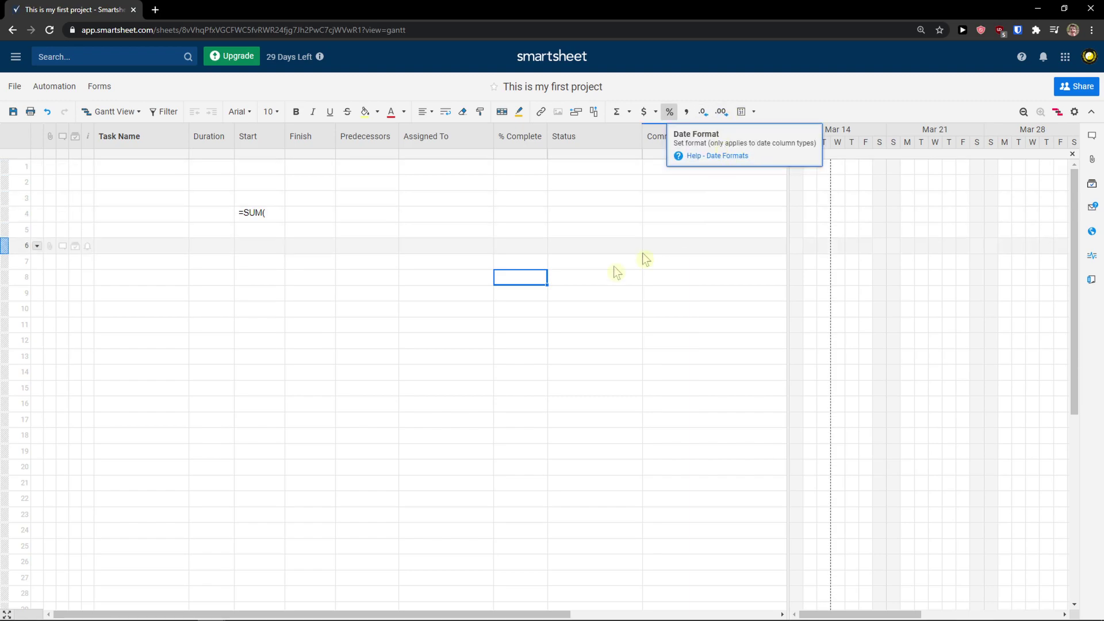
pyautogui.click(223, 201)
pyautogui.click(243, 213)
pyautogui.press('Delete')
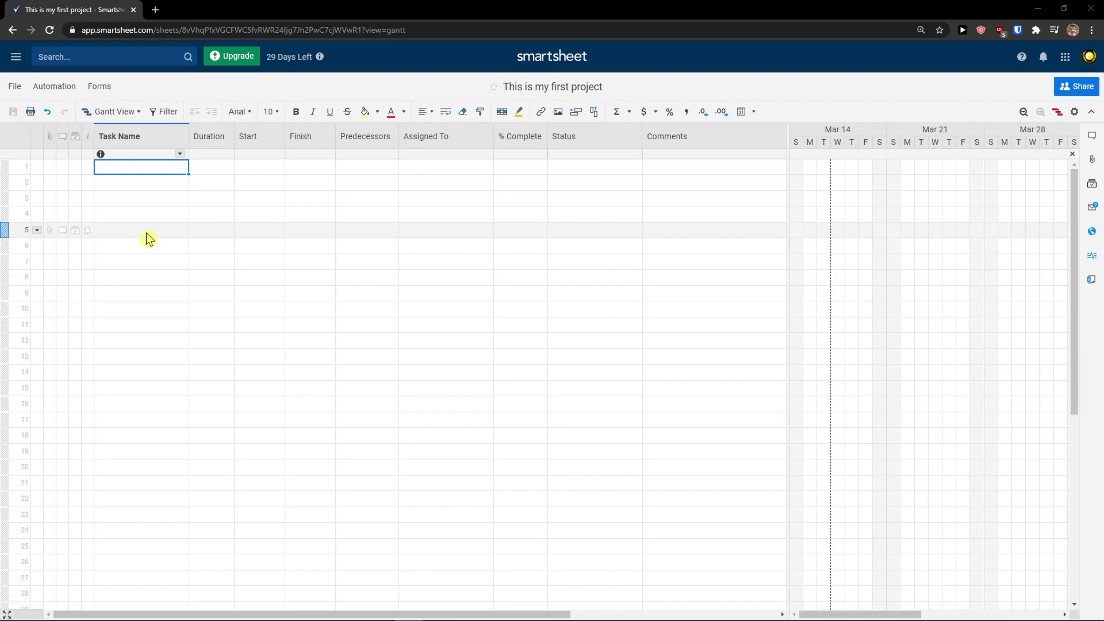
pyautogui.click(138, 113)
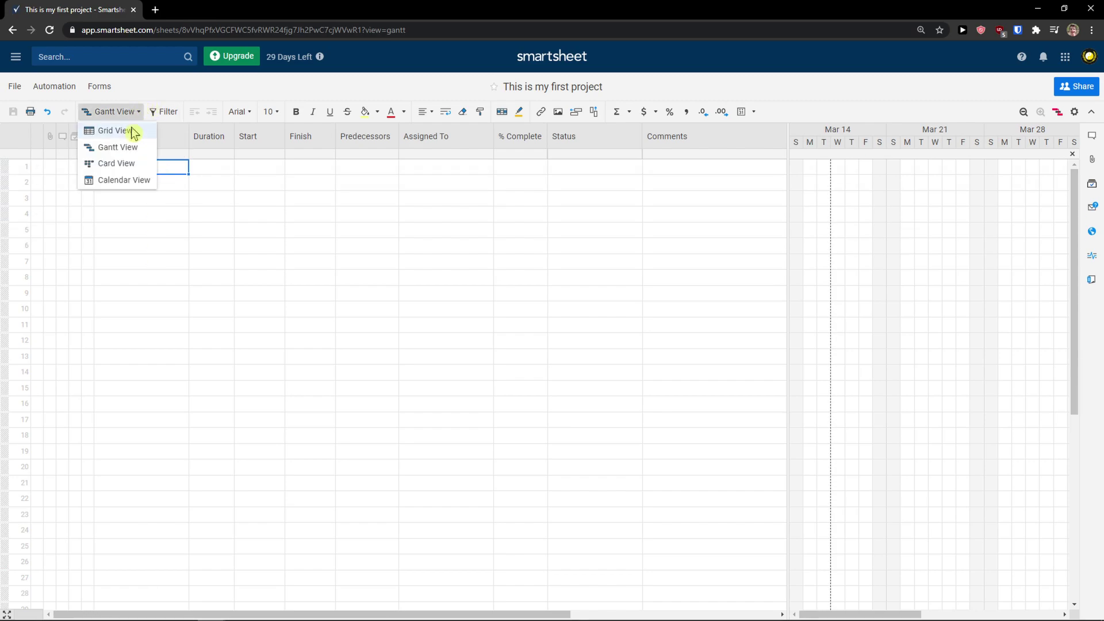
# Switch the sheet from Gantt to Grid view
pyautogui.click(133, 136)
pyautogui.scroll(-3, 322, 333)
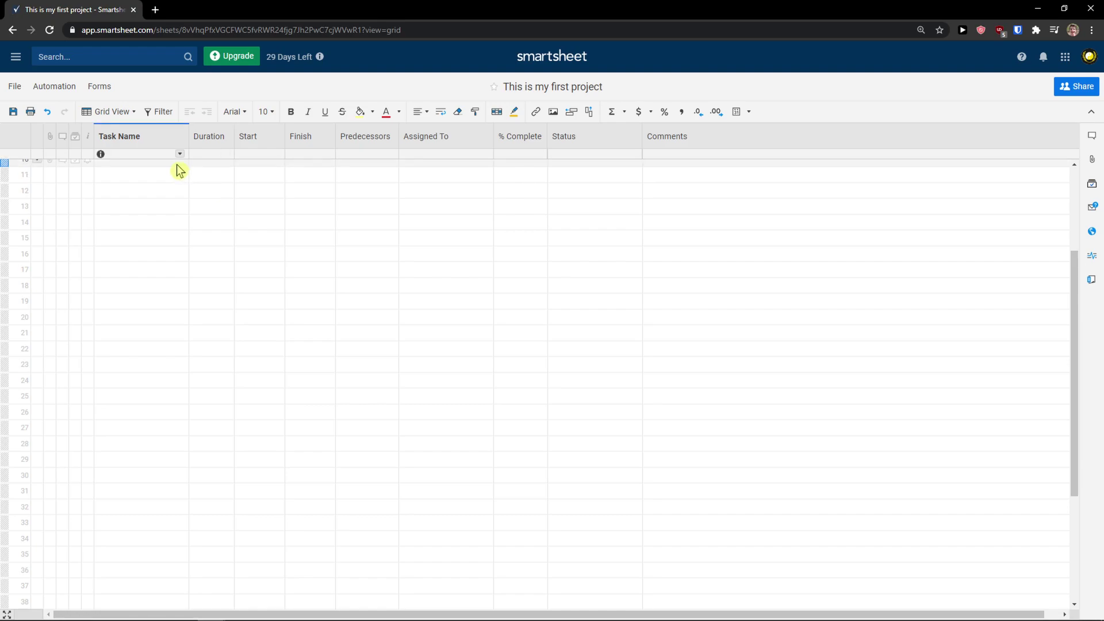
pyautogui.scroll(3, 177, 167)
pyautogui.scroll(-4, 181, 172)
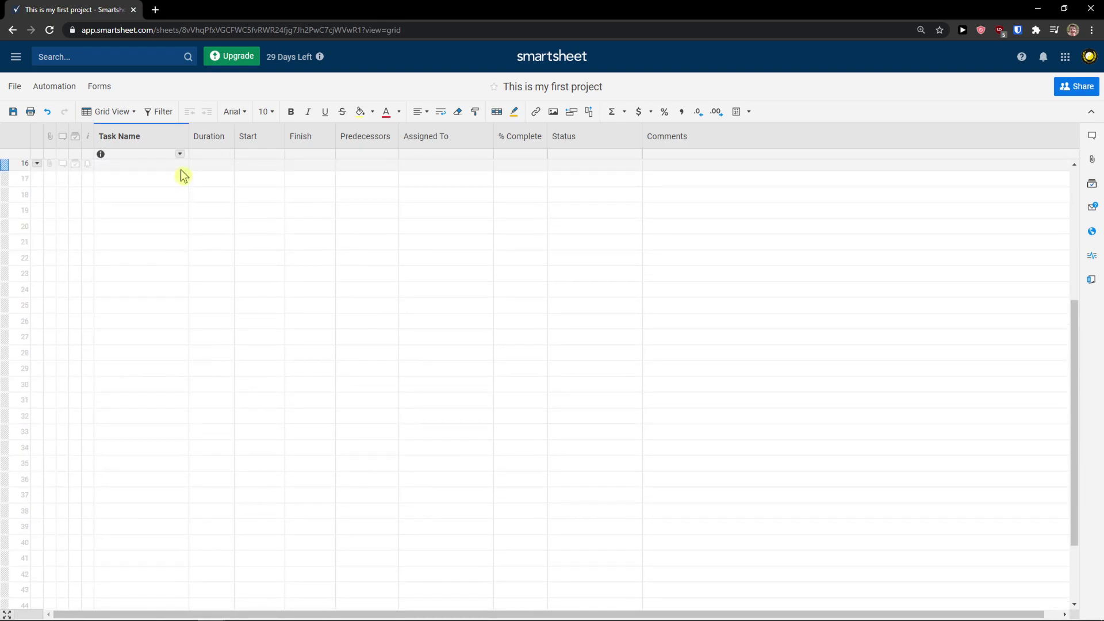
pyautogui.scroll(-2, 180, 170)
# Zoom the page to 150% and open Edit Project Settings from the Task Name column menu
pyautogui.click(180, 154)
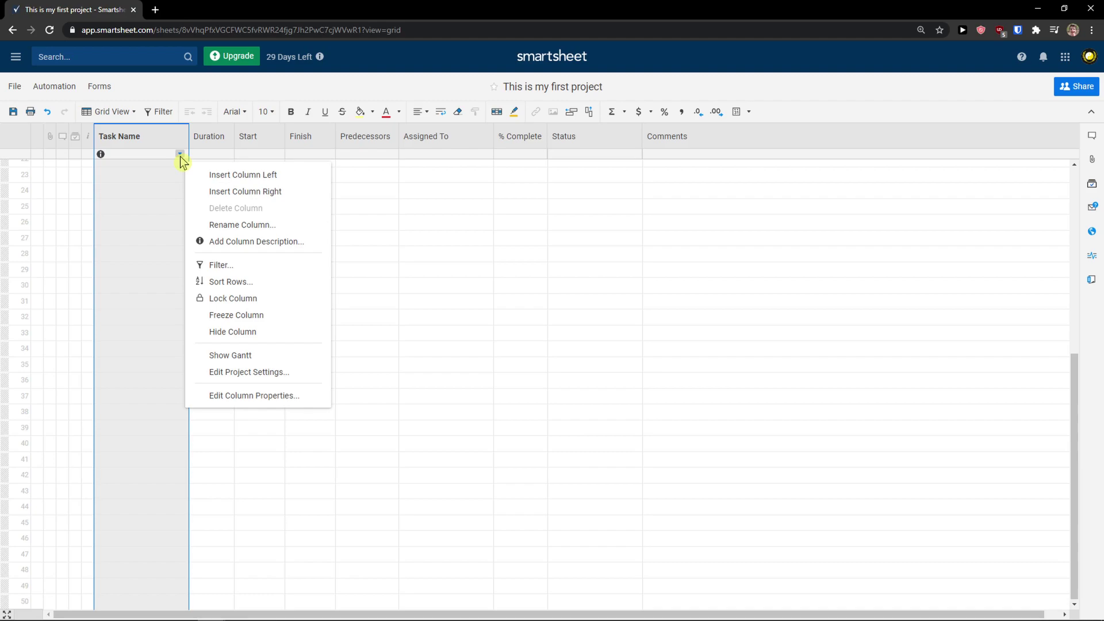
pyautogui.click(159, 170)
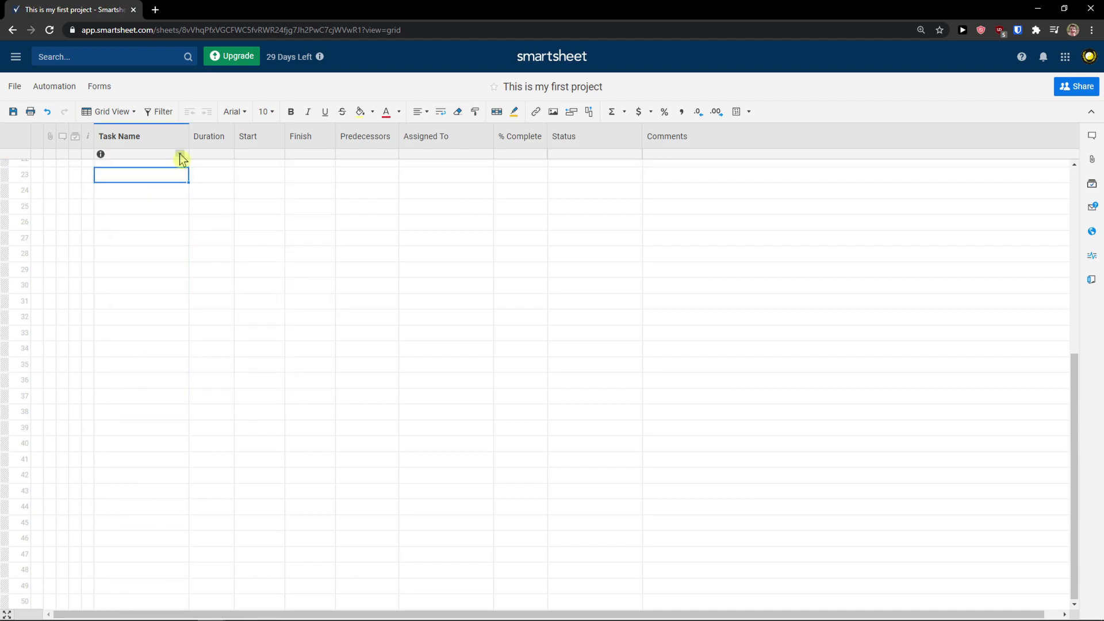
pyautogui.click(181, 156)
pyautogui.hotkey('ctrl', '+')
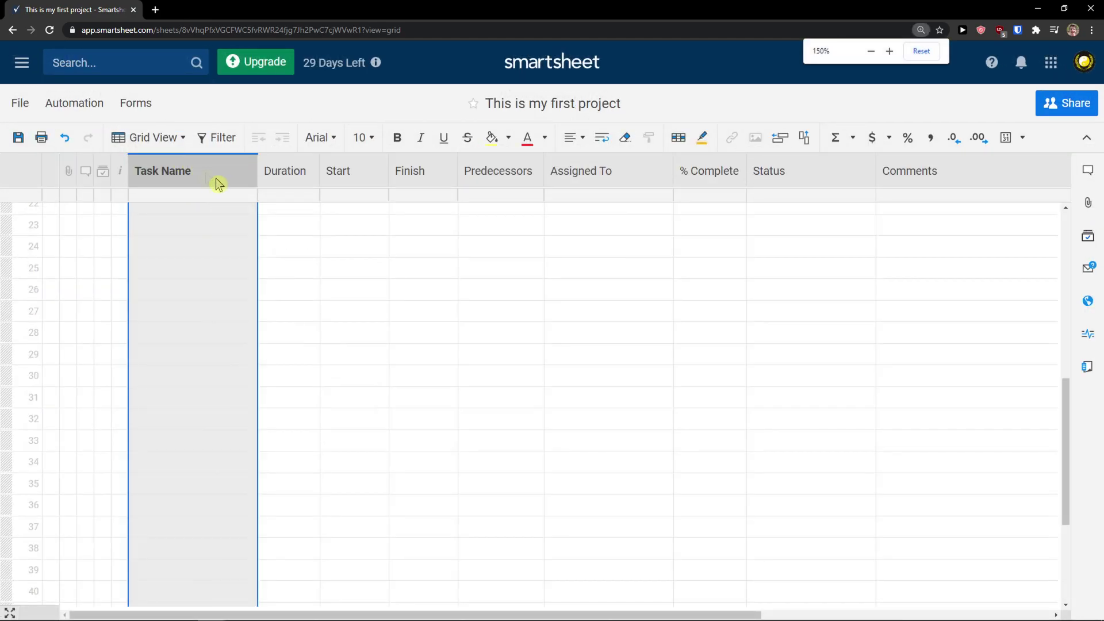
pyautogui.click(243, 195)
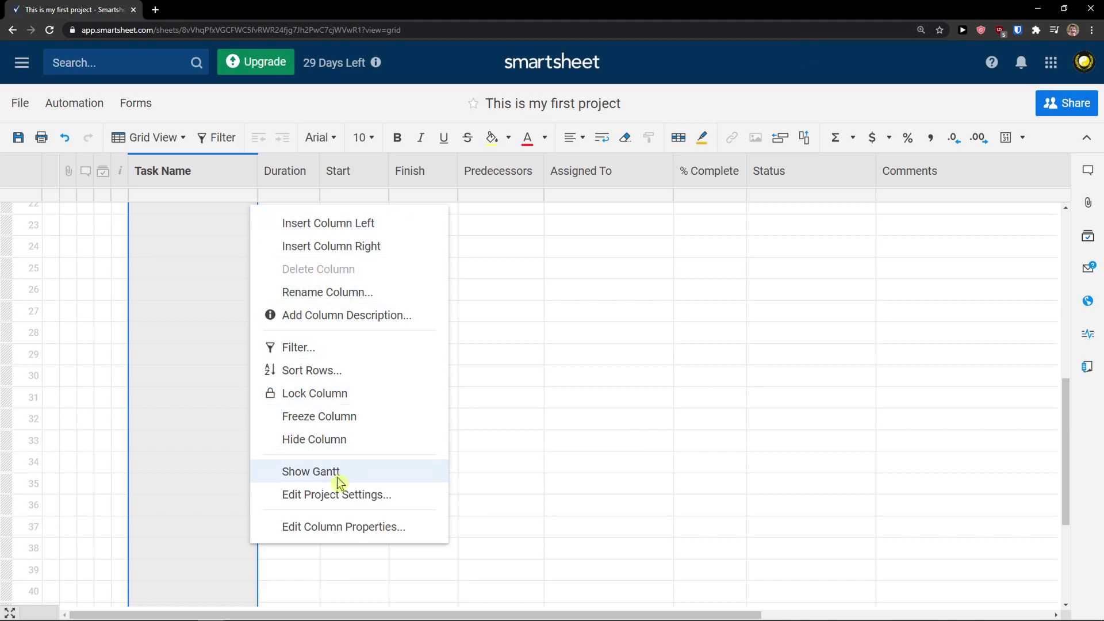
pyautogui.click(336, 494)
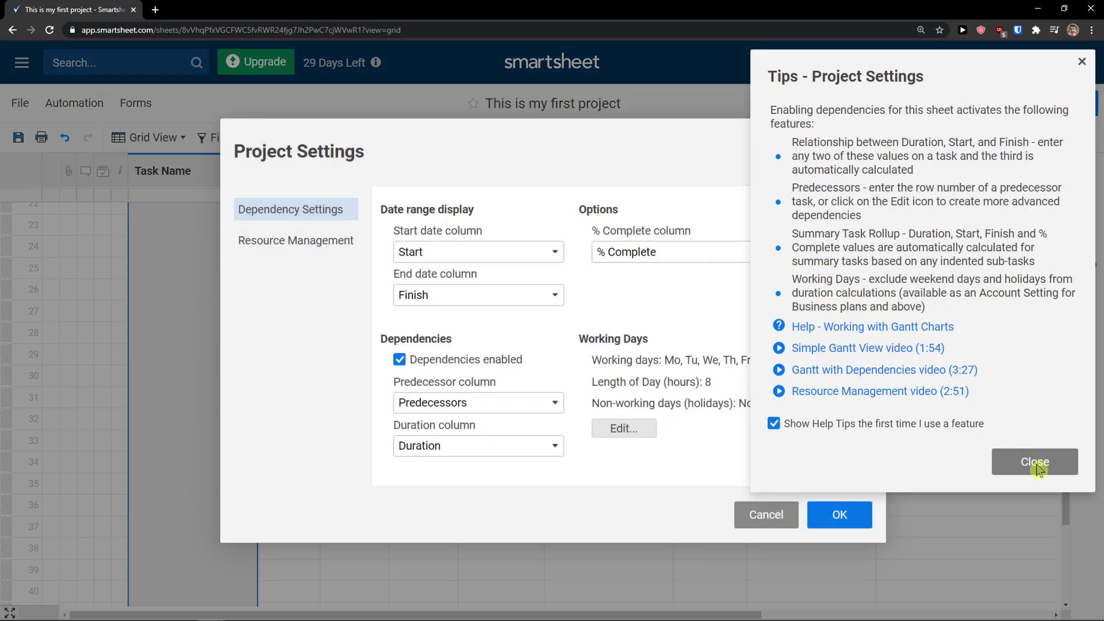
# Dismiss the settings tips and confirm Start stays the start date column
pyautogui.click(1034, 463)
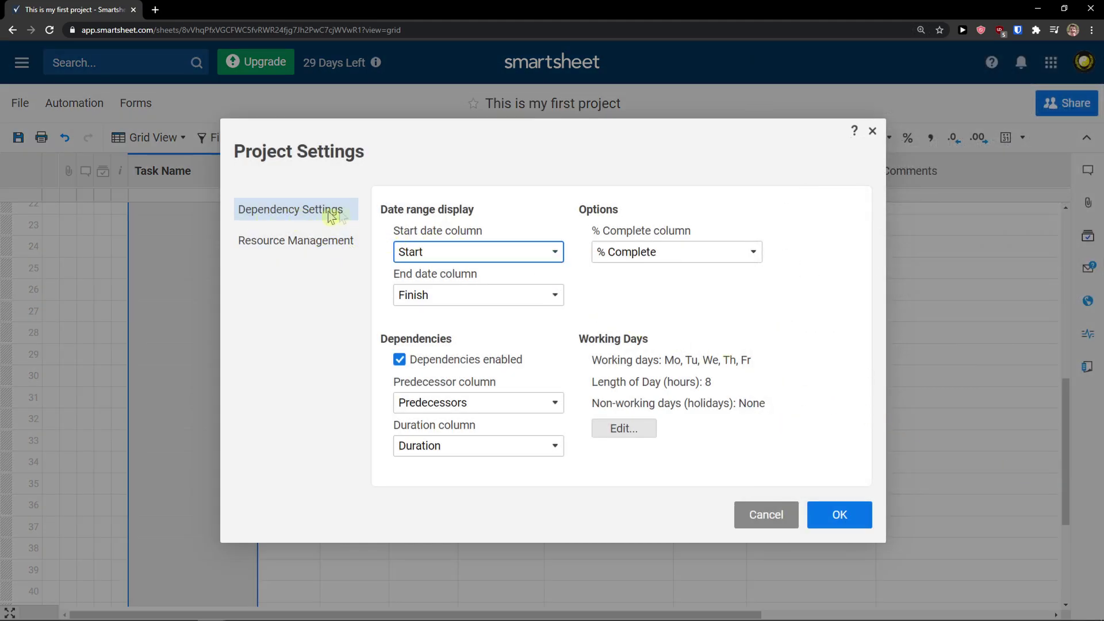
pyautogui.click(485, 265)
pyautogui.click(495, 255)
pyautogui.click(349, 302)
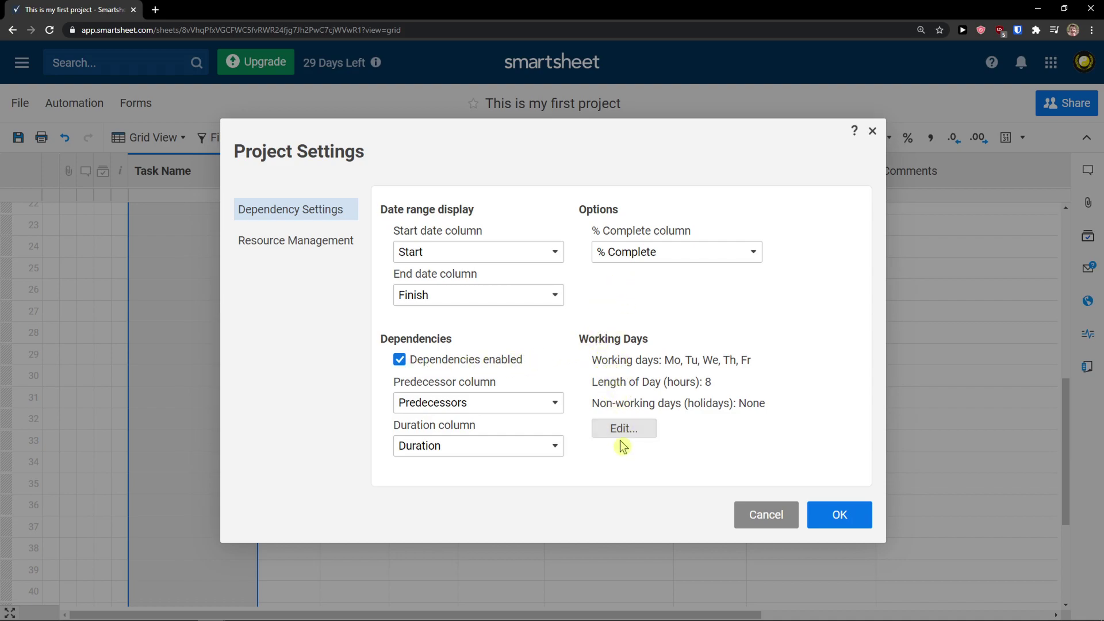
# Set the working days to Monday through Friday and apply the project settings
pyautogui.click(632, 430)
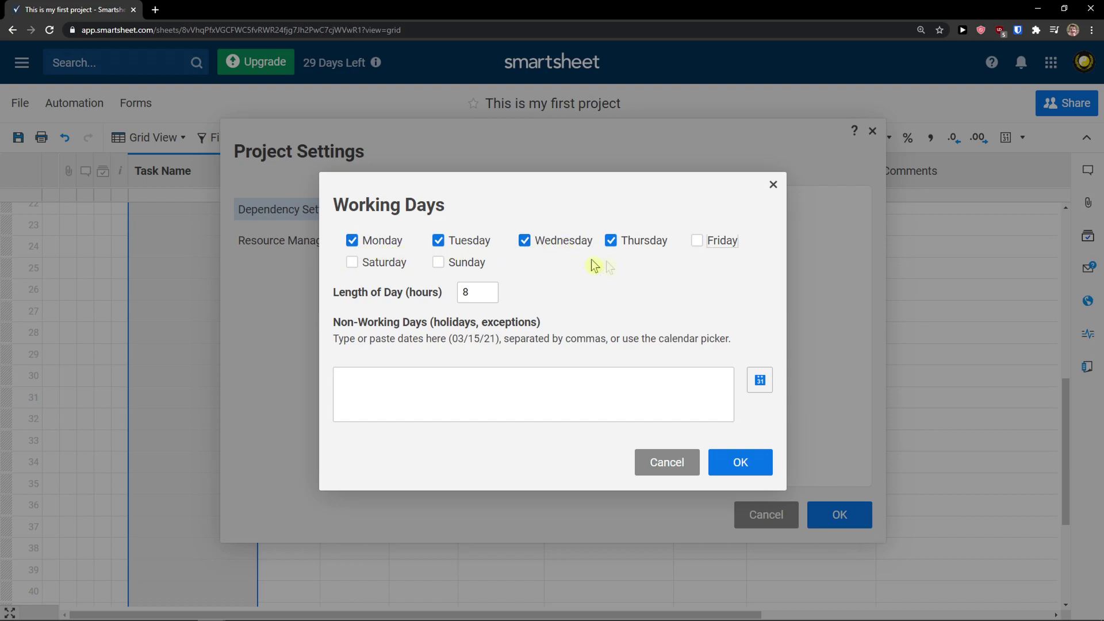
pyautogui.click(703, 245)
pyautogui.click(698, 246)
pyautogui.click(770, 472)
pyautogui.click(828, 447)
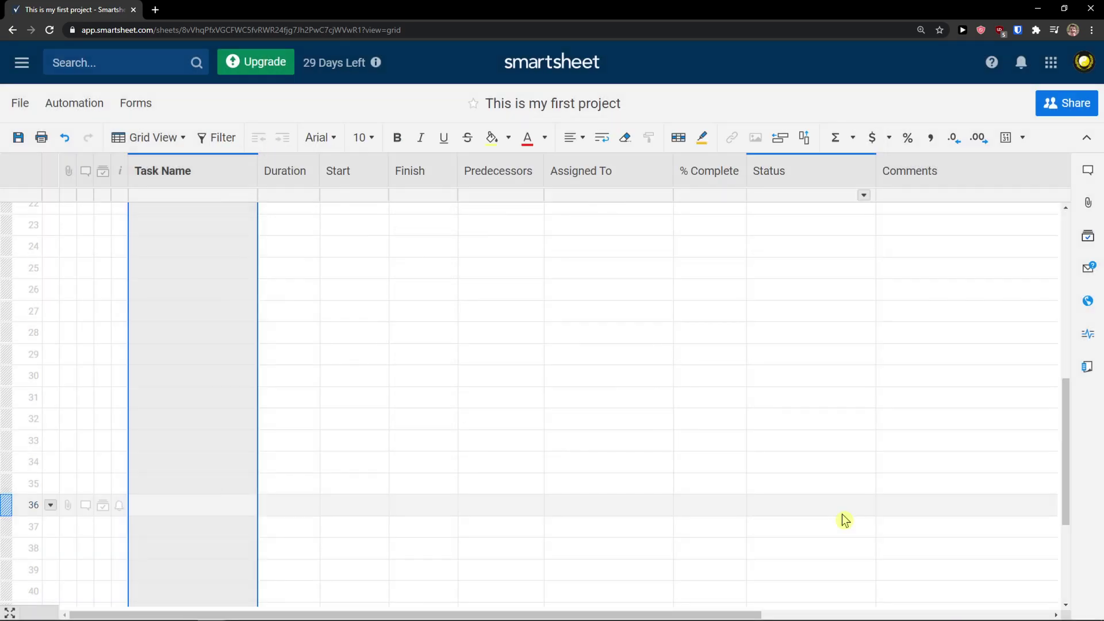
# Insert a new column to the right of Task Name
pyautogui.scroll(7, 327, 430)
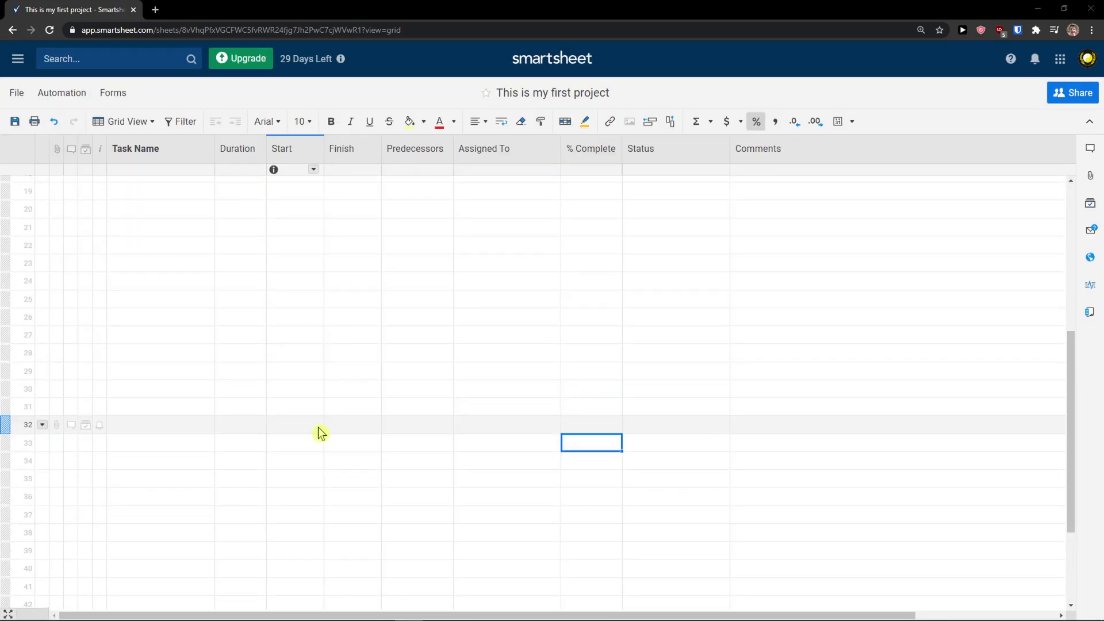
pyautogui.click(202, 148)
pyautogui.click(206, 149)
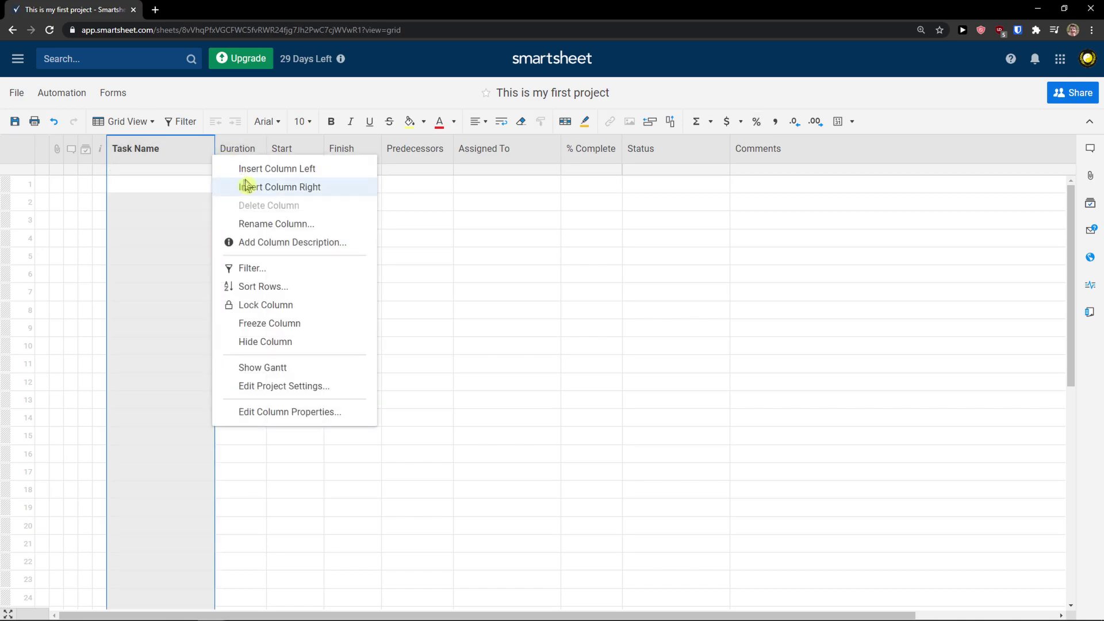
pyautogui.click(264, 188)
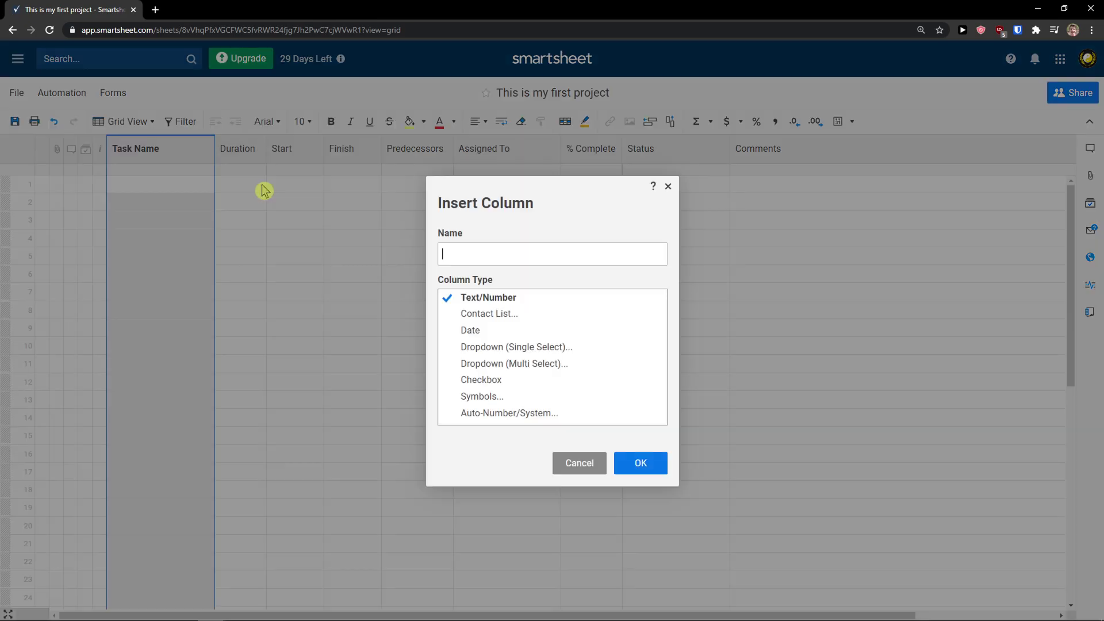
pyautogui.click(508, 255)
pyautogui.click(485, 245)
pyautogui.click(485, 255)
pyautogui.write('This is a name')
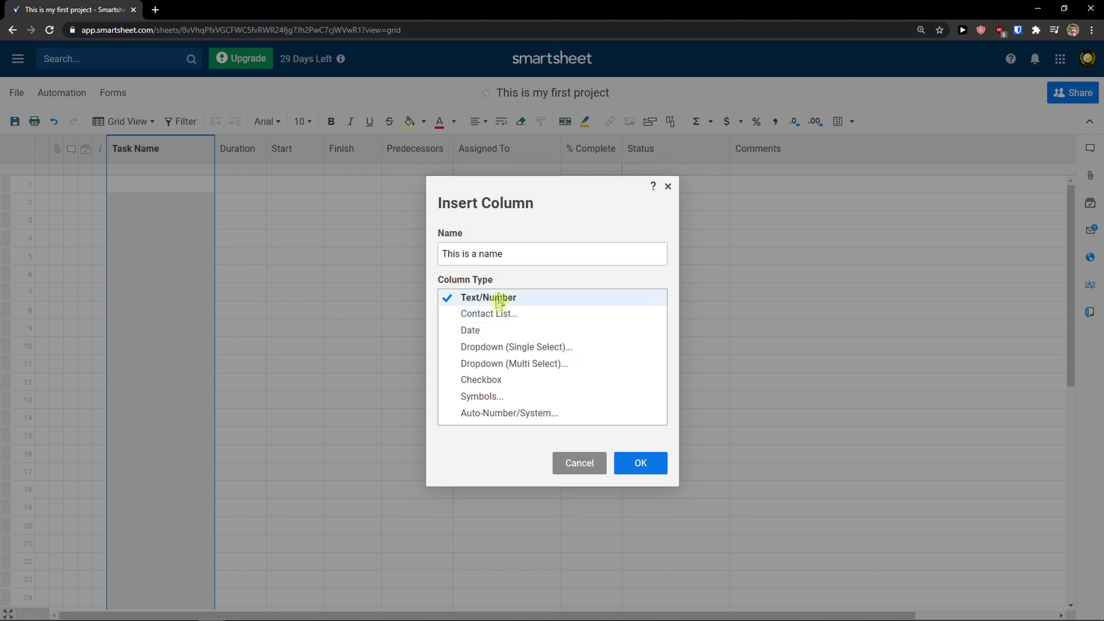
pyautogui.tripleClick(516, 256)
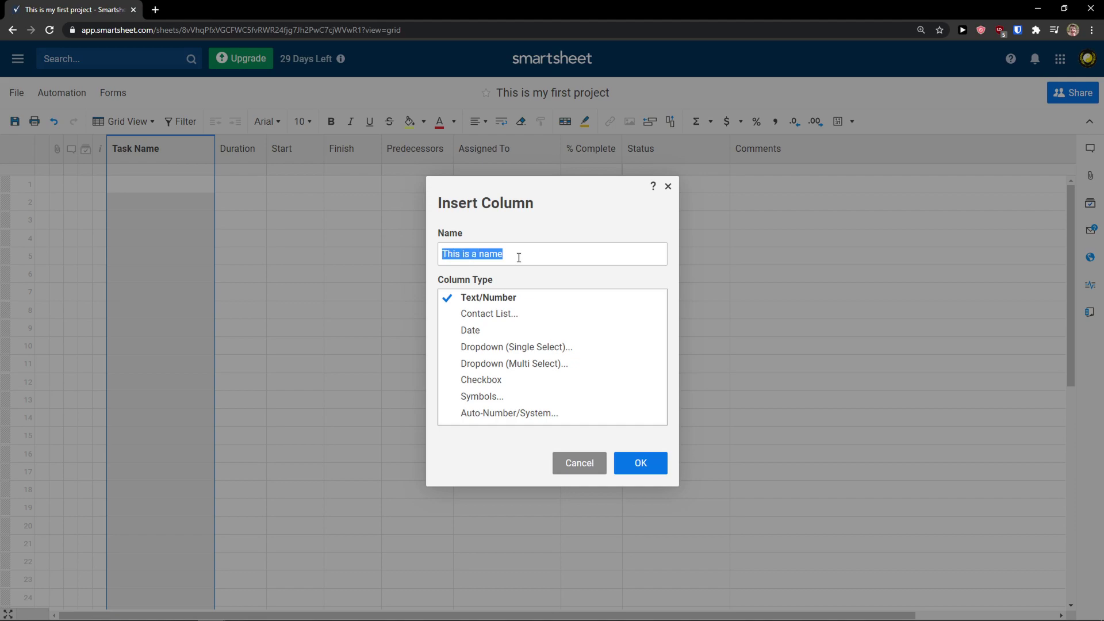
# Name the column Gender, make it a single-select dropdown with Man and Woman, and add it
pyautogui.click(504, 313)
pyautogui.click(491, 337)
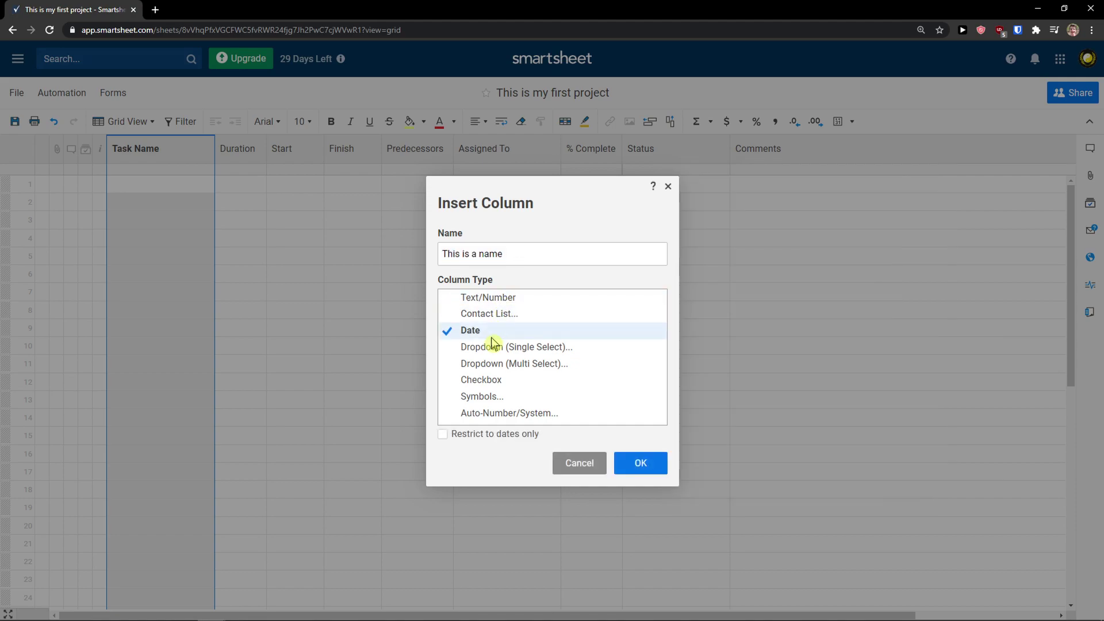
pyautogui.click(545, 346)
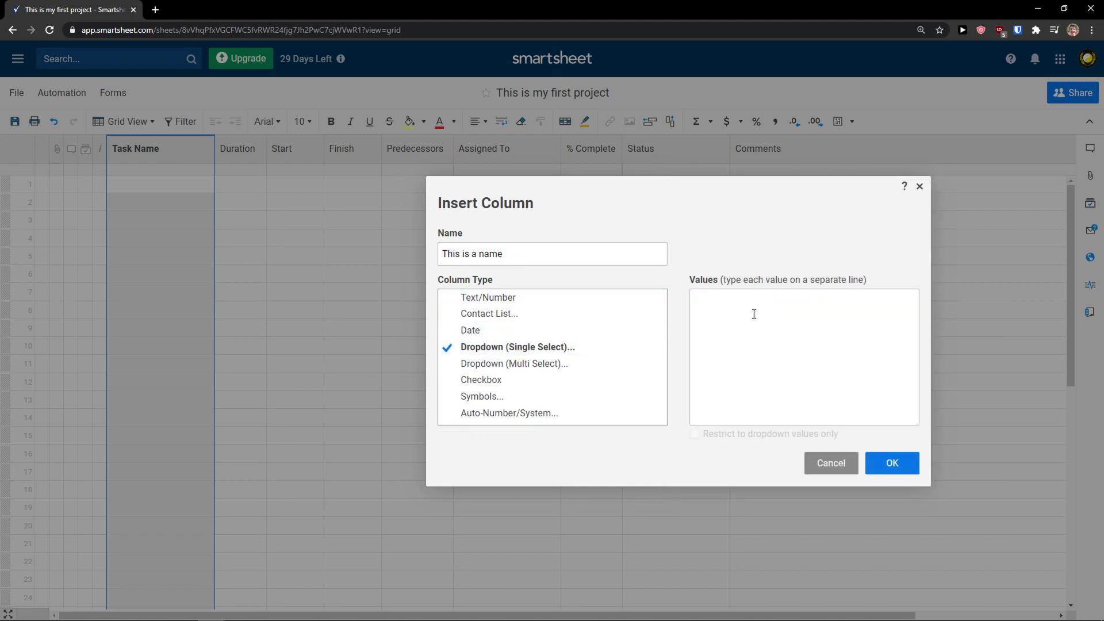
pyautogui.tripleClick(563, 254)
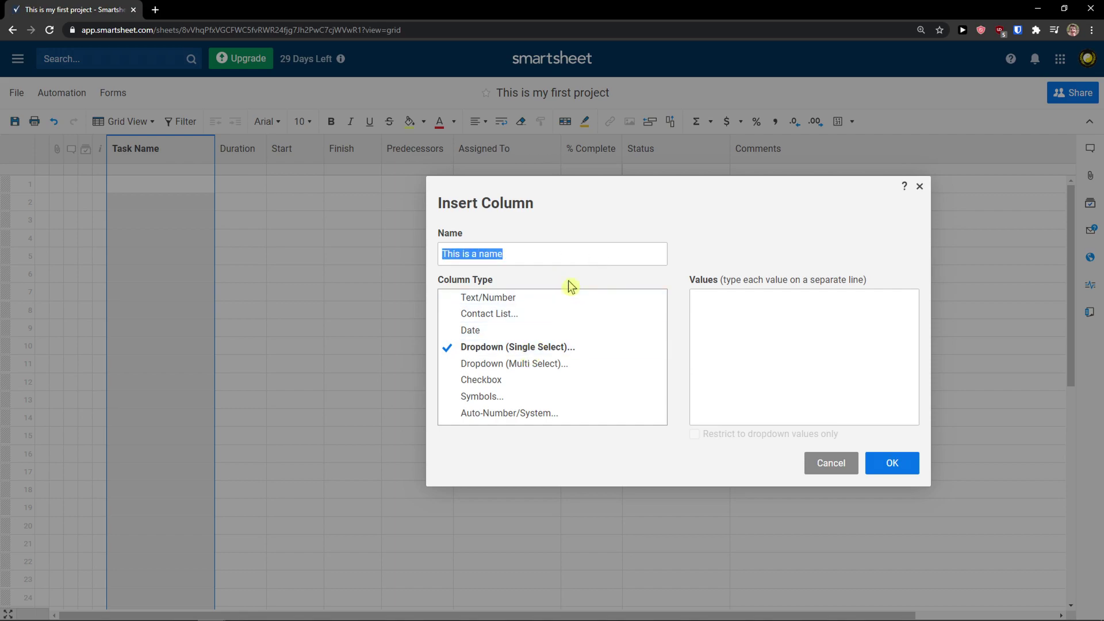
pyautogui.write('Gender')
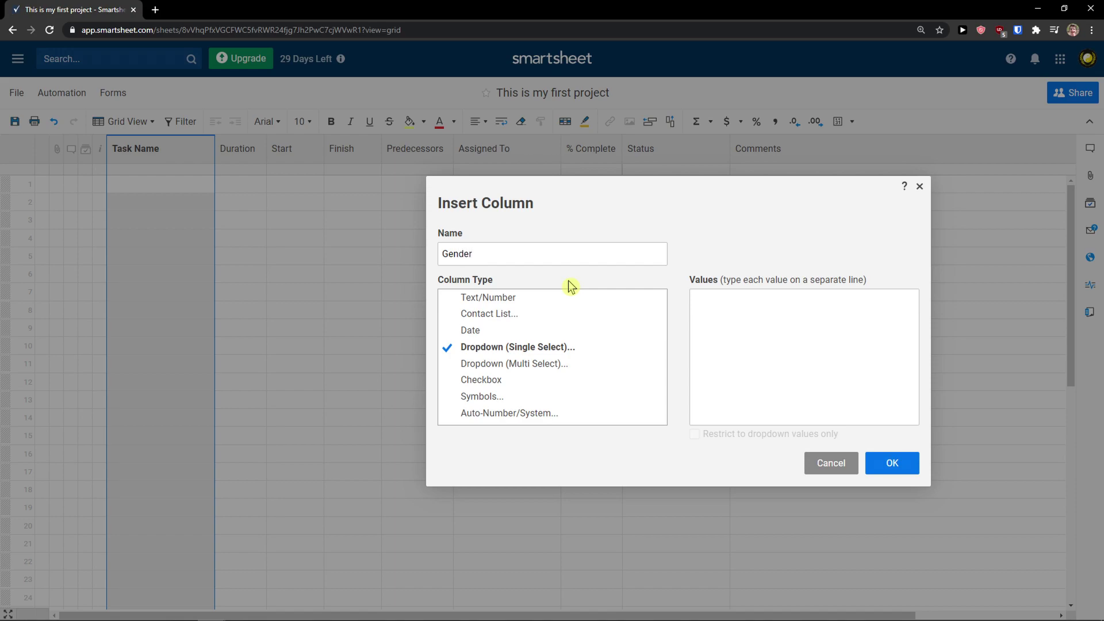
pyautogui.click(538, 382)
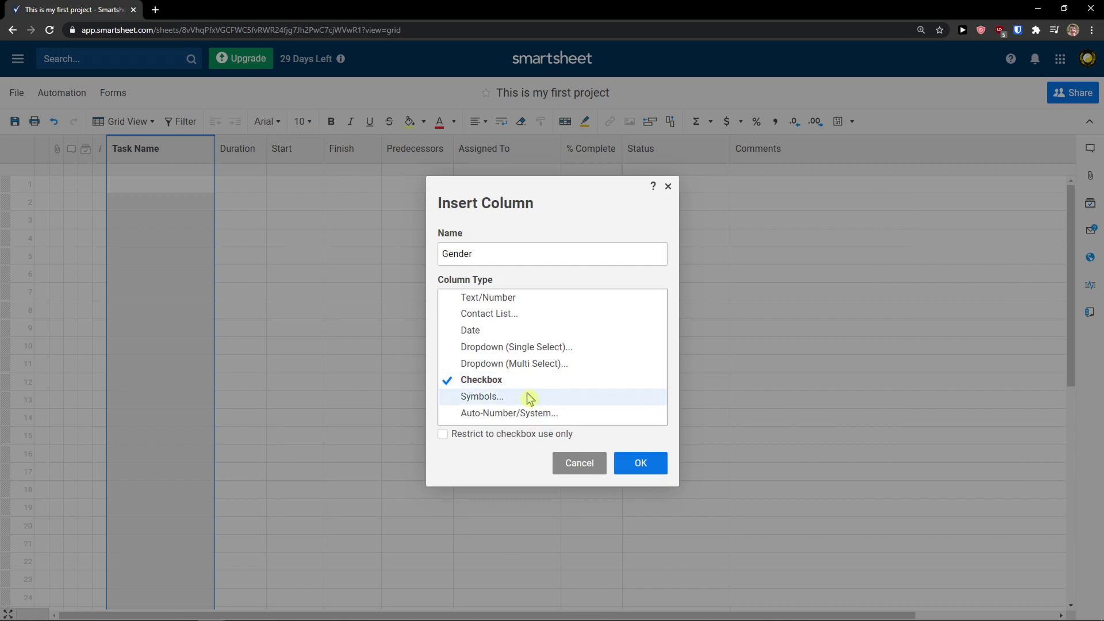
pyautogui.click(529, 398)
pyautogui.click(528, 414)
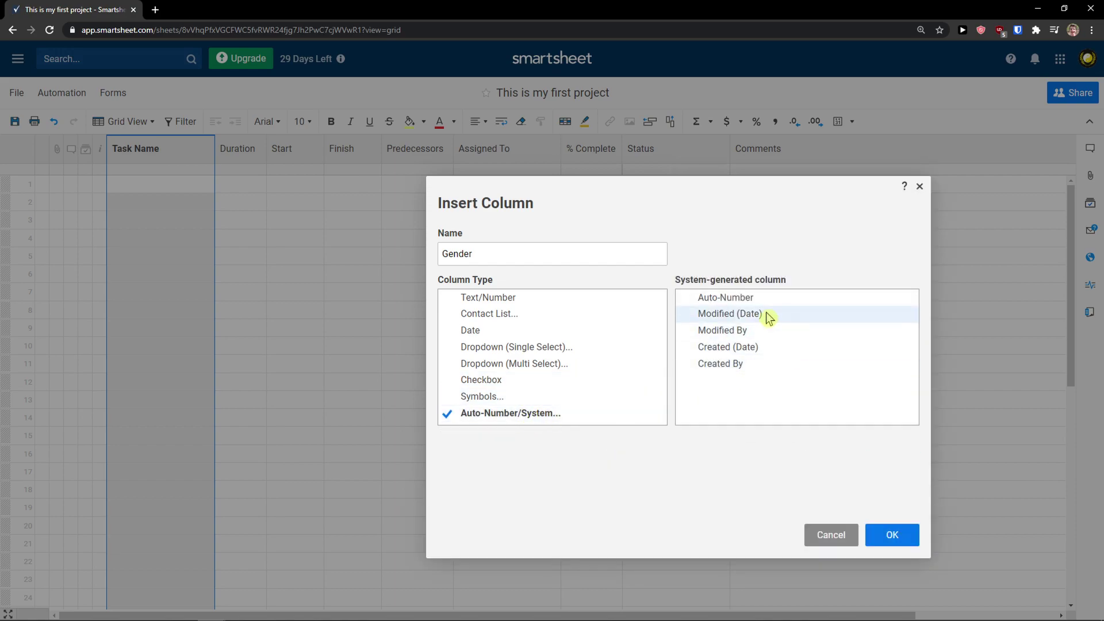
pyautogui.click(525, 329)
pyautogui.click(549, 347)
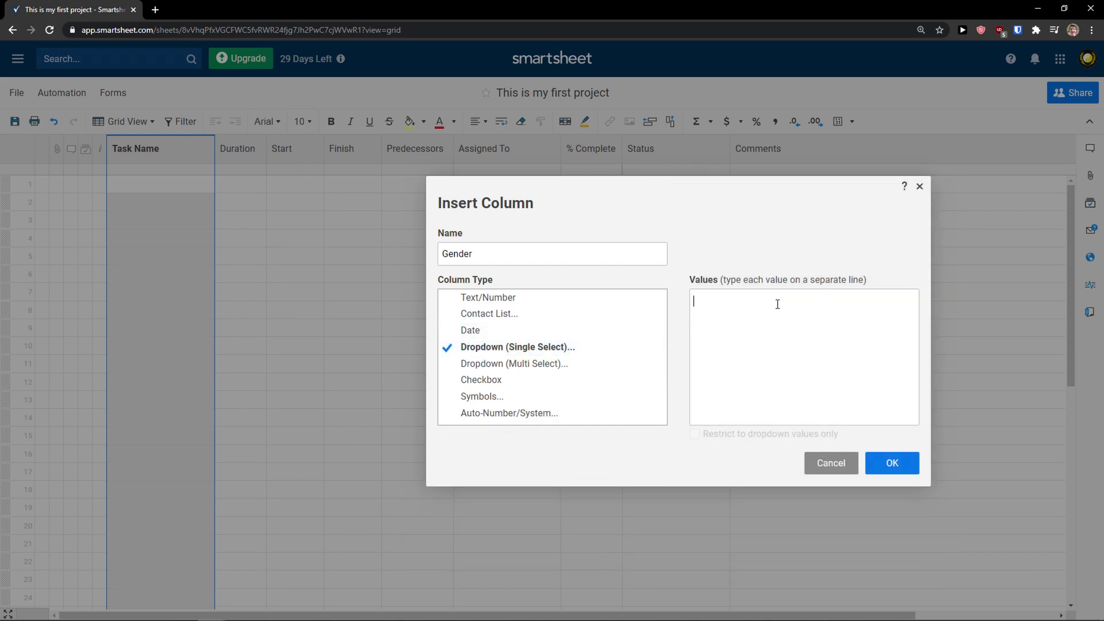
pyautogui.write('Man')
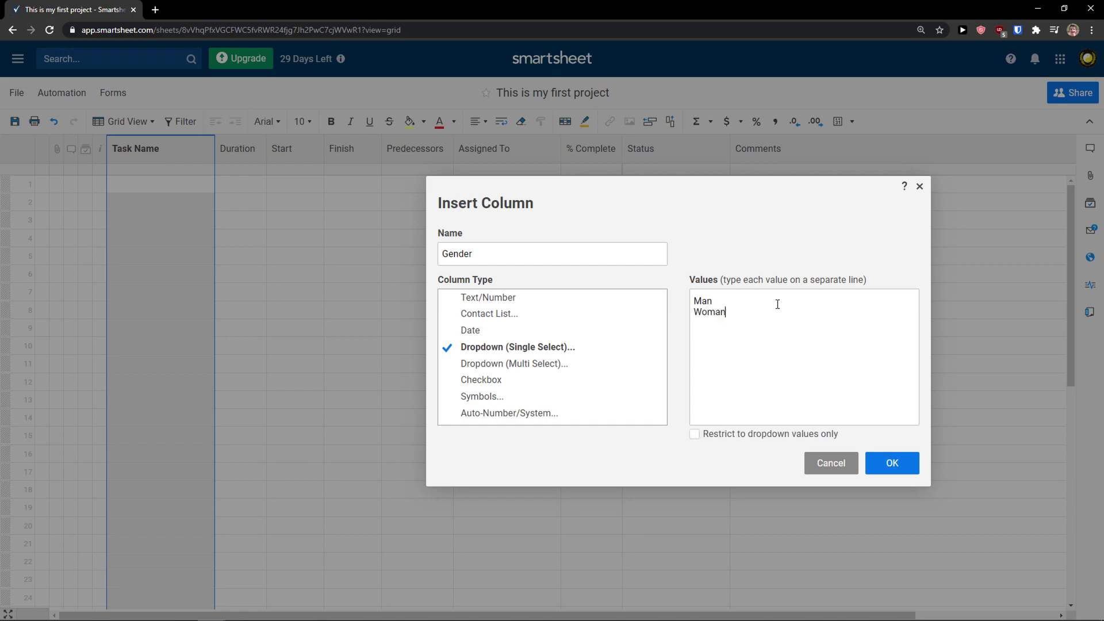
pyautogui.click(908, 468)
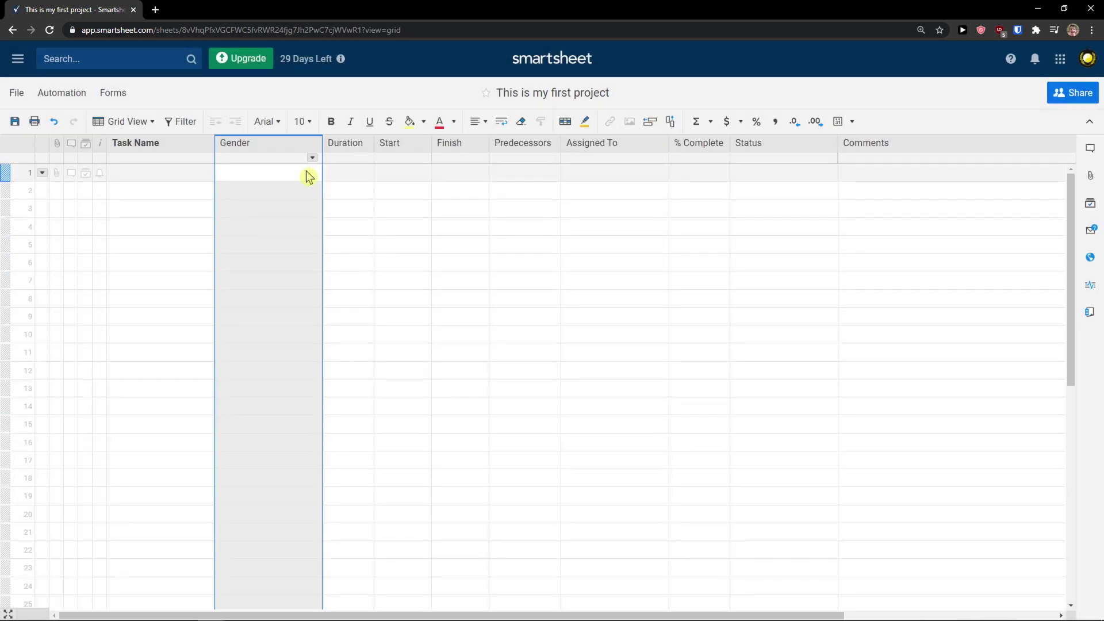
# Set Gender to Man in rows 1 and 2, correcting row 2 from Woman
pyautogui.click(306, 173)
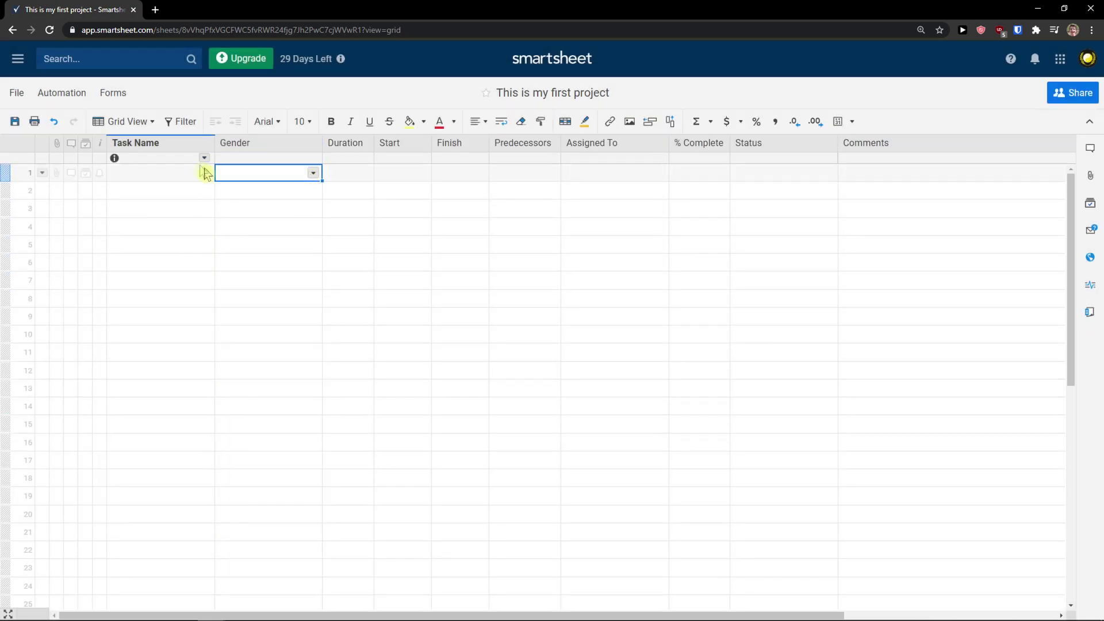
pyautogui.click(313, 173)
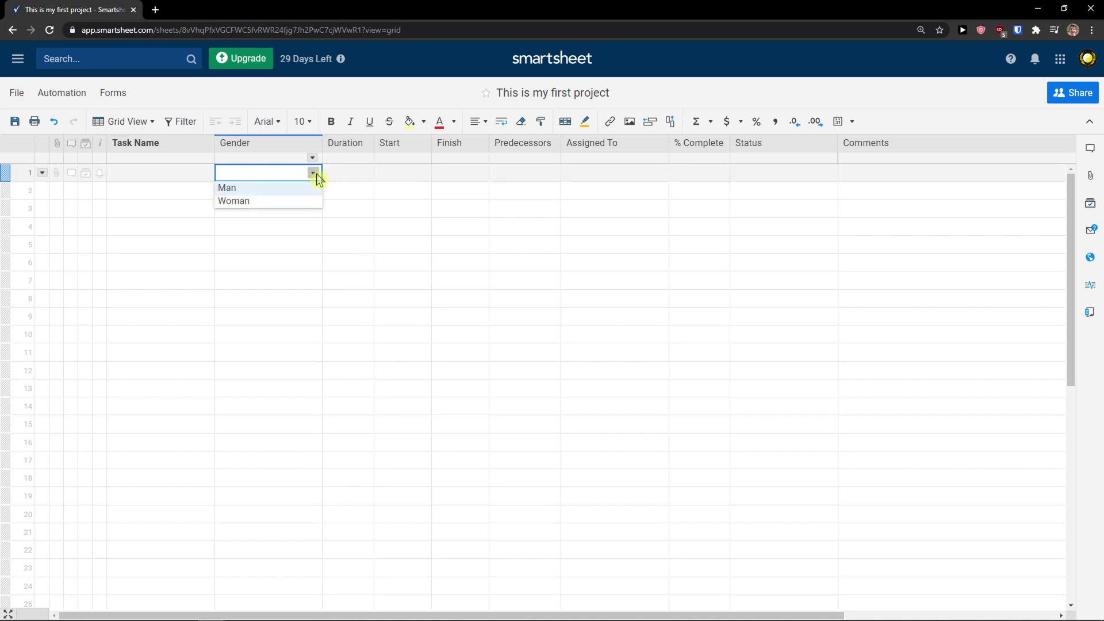
pyautogui.click(287, 189)
pyautogui.click(311, 195)
pyautogui.click(313, 191)
pyautogui.click(292, 219)
pyautogui.click(314, 191)
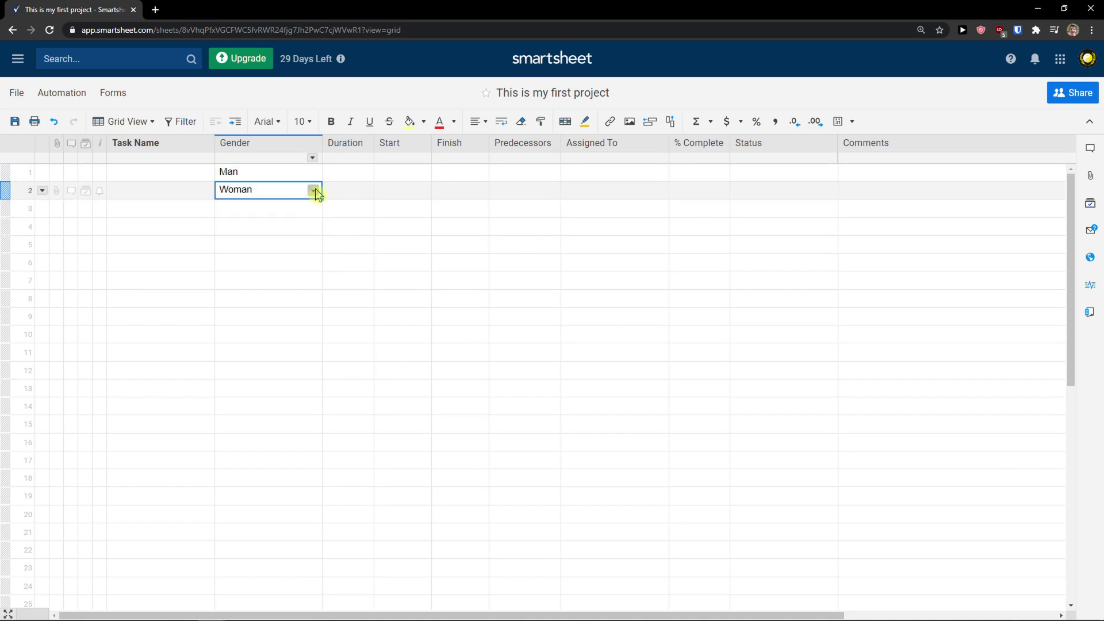
pyautogui.click(313, 190)
pyautogui.click(290, 206)
pyautogui.click(295, 175)
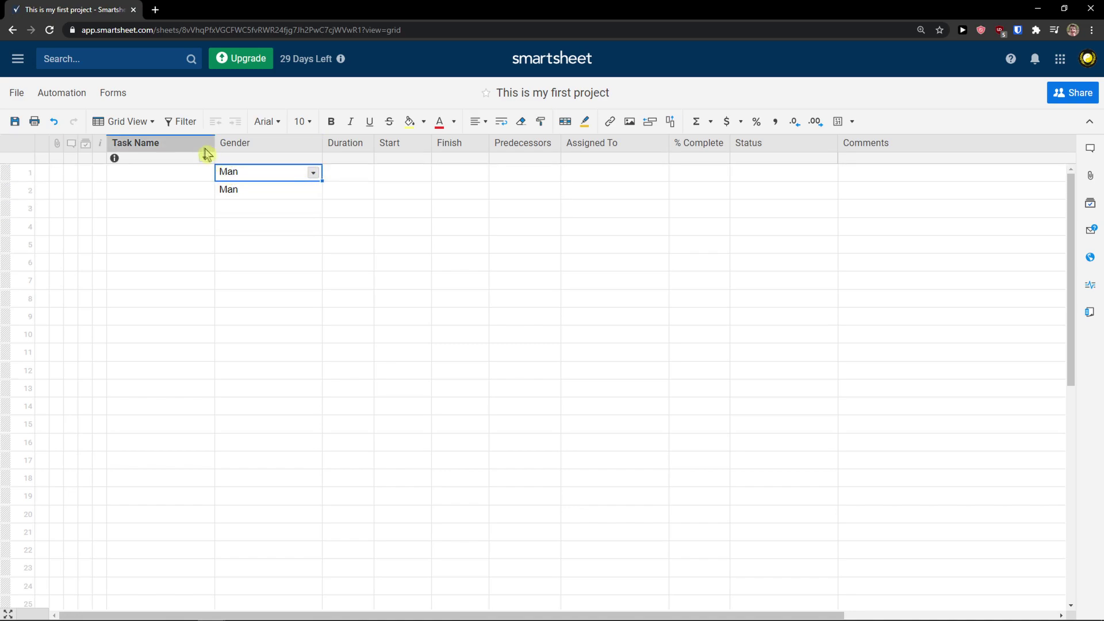
# Insert a column named 1 right of Comments and make the Comments column narrower
pyautogui.rightClick(408, 145)
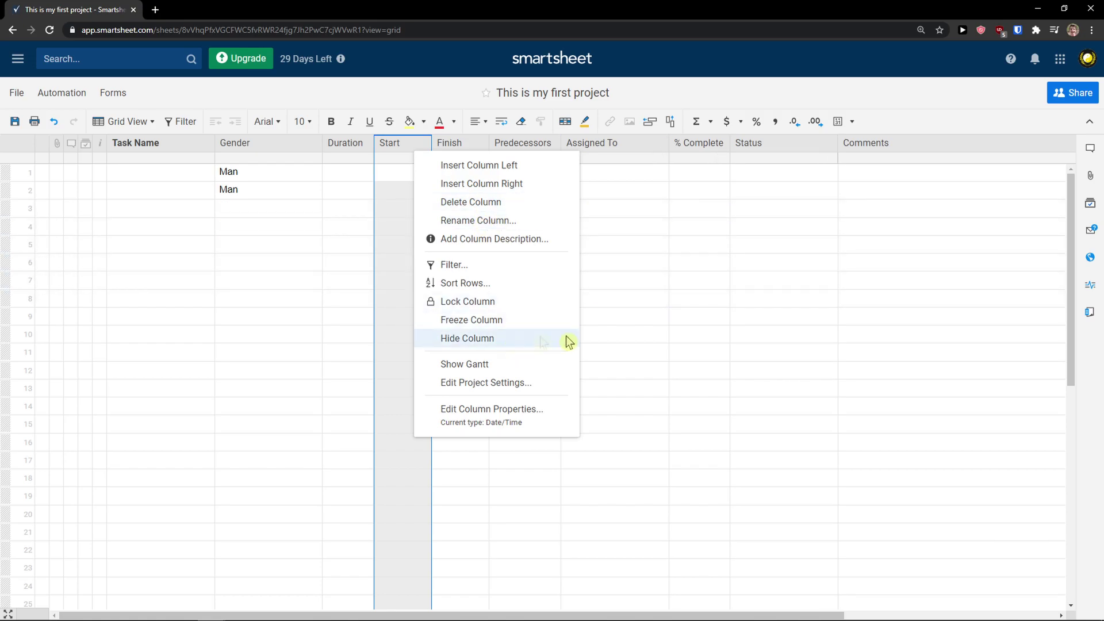
pyautogui.click(698, 335)
pyautogui.scroll(-2, 888, 204)
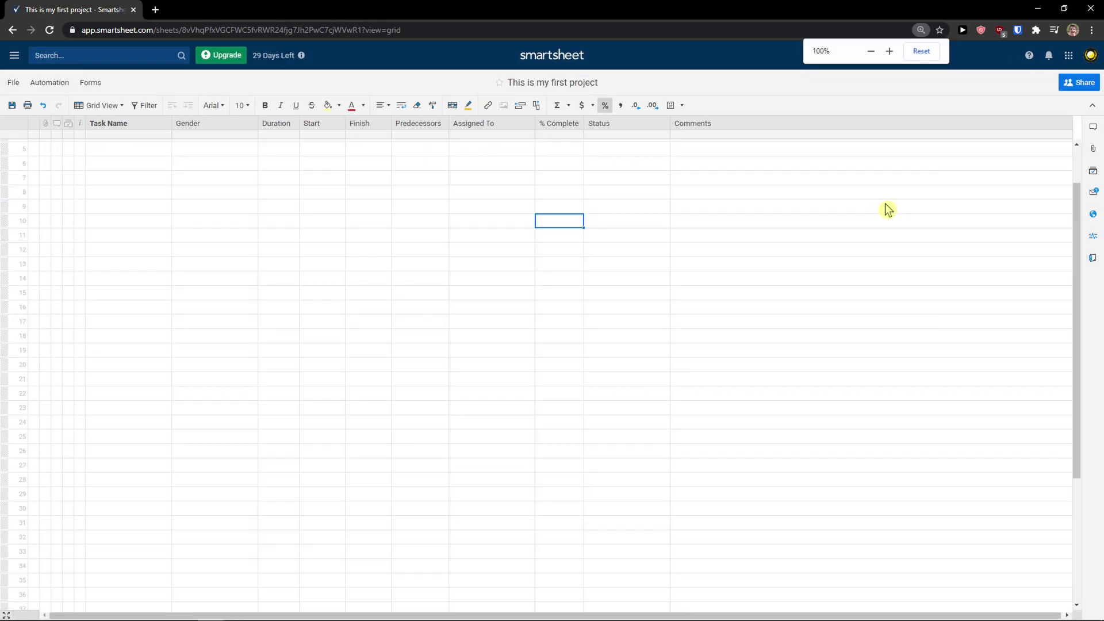
pyautogui.scroll(1, 878, 204)
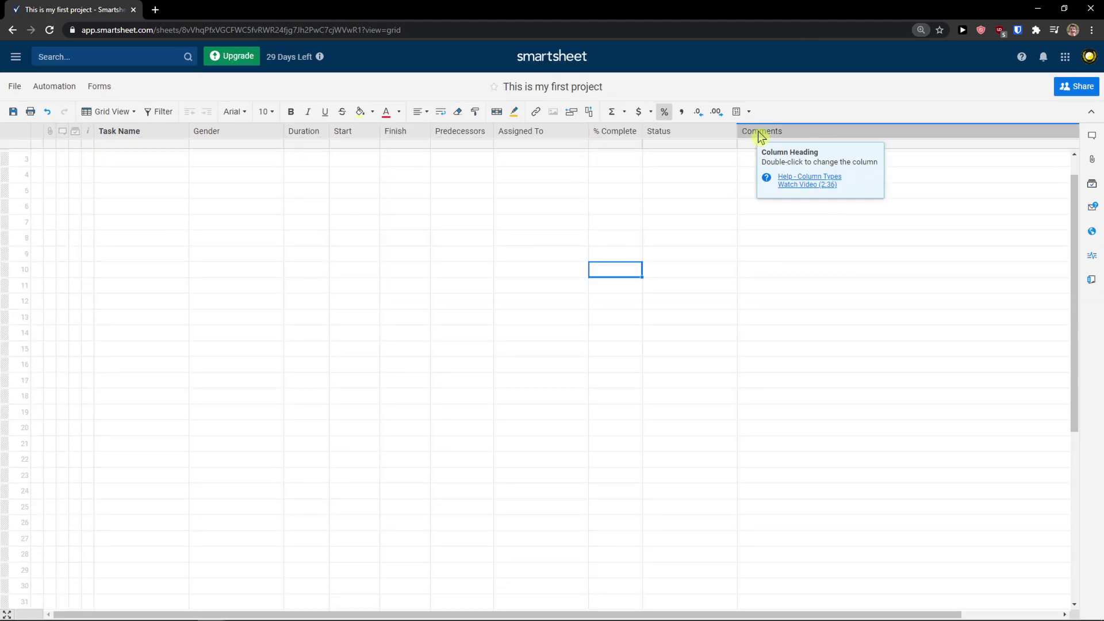
pyautogui.rightClick(758, 131)
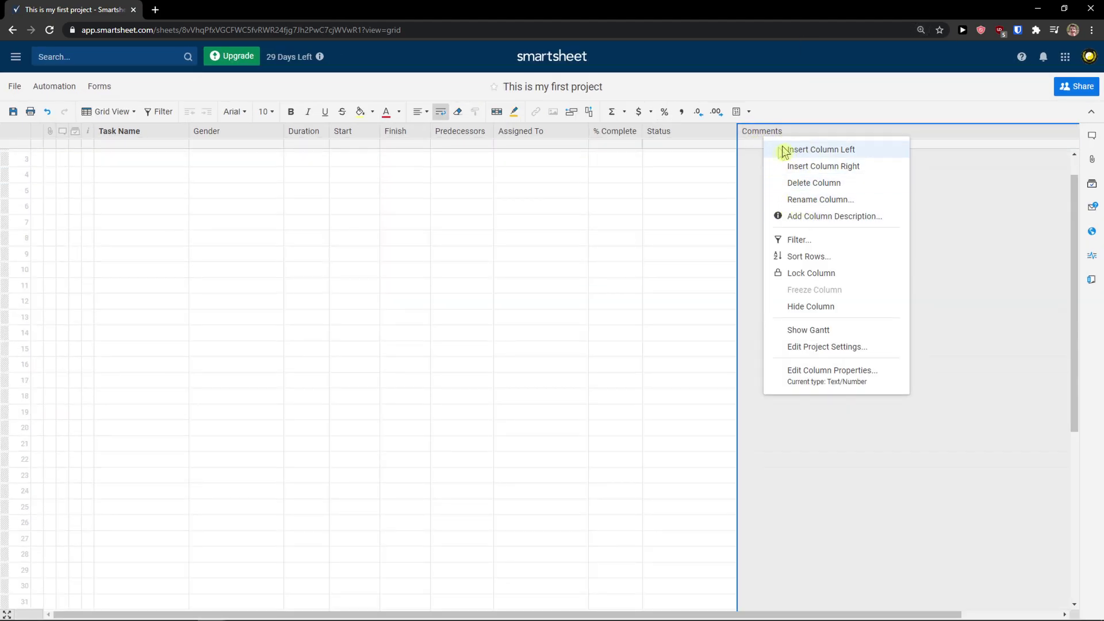
pyautogui.click(798, 167)
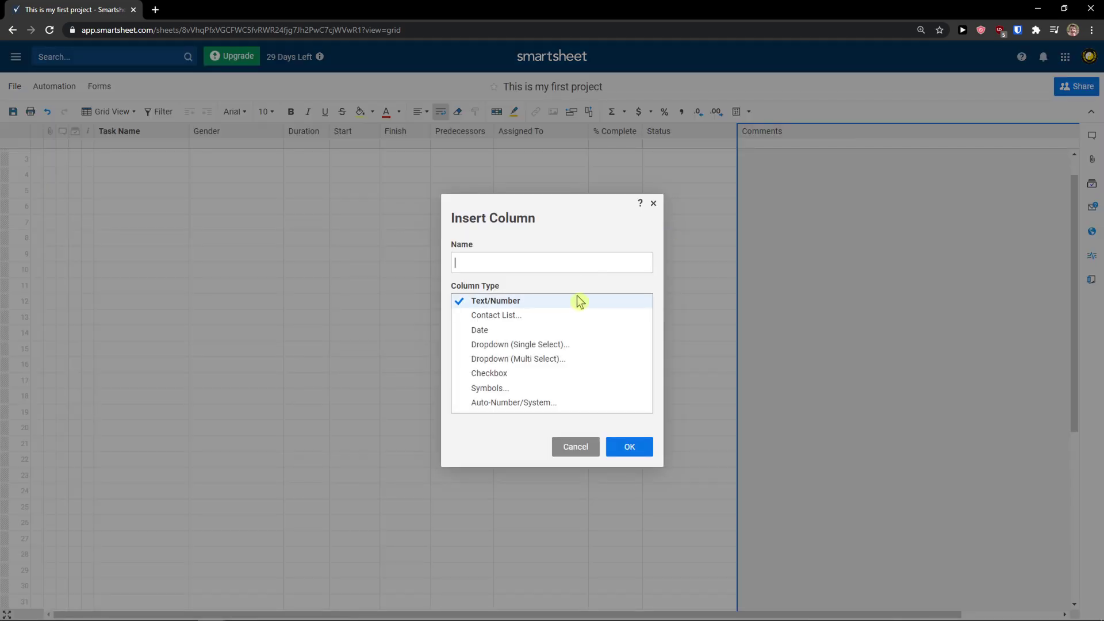
pyautogui.write('a')
pyautogui.click(630, 445)
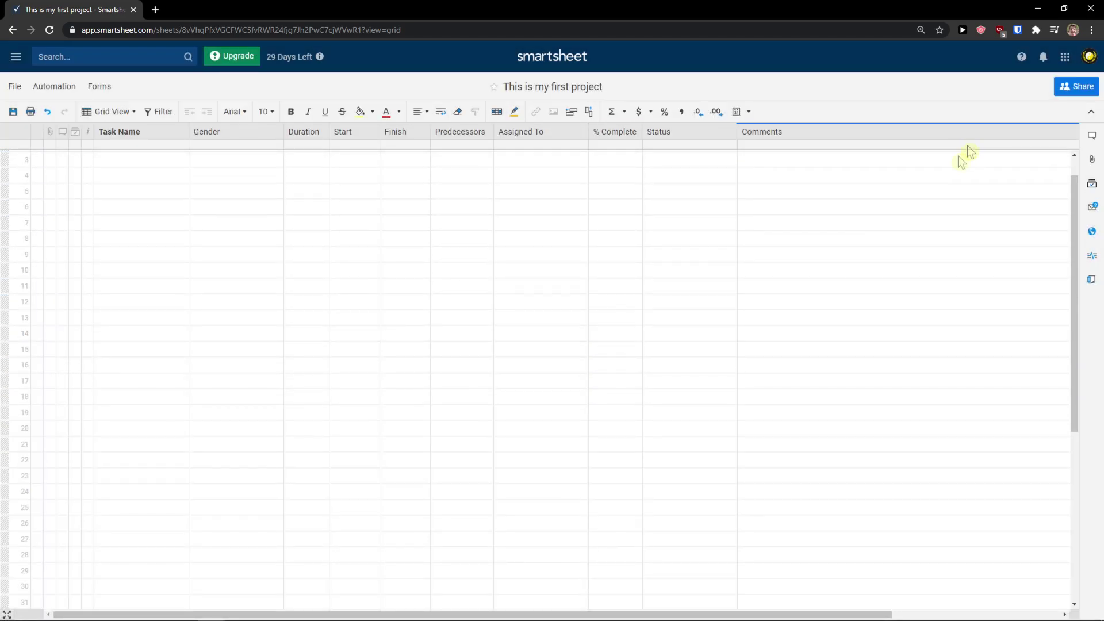
pyautogui.moveTo(621, 614); pyautogui.dragTo(788, 614)
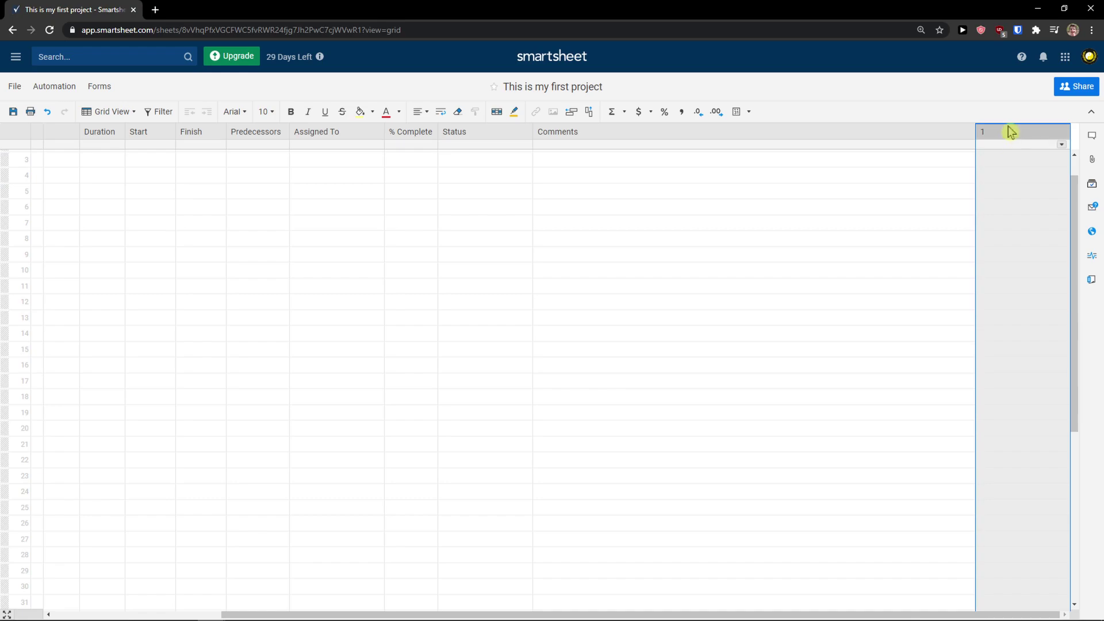
pyautogui.moveTo(975, 136); pyautogui.dragTo(642, 147)
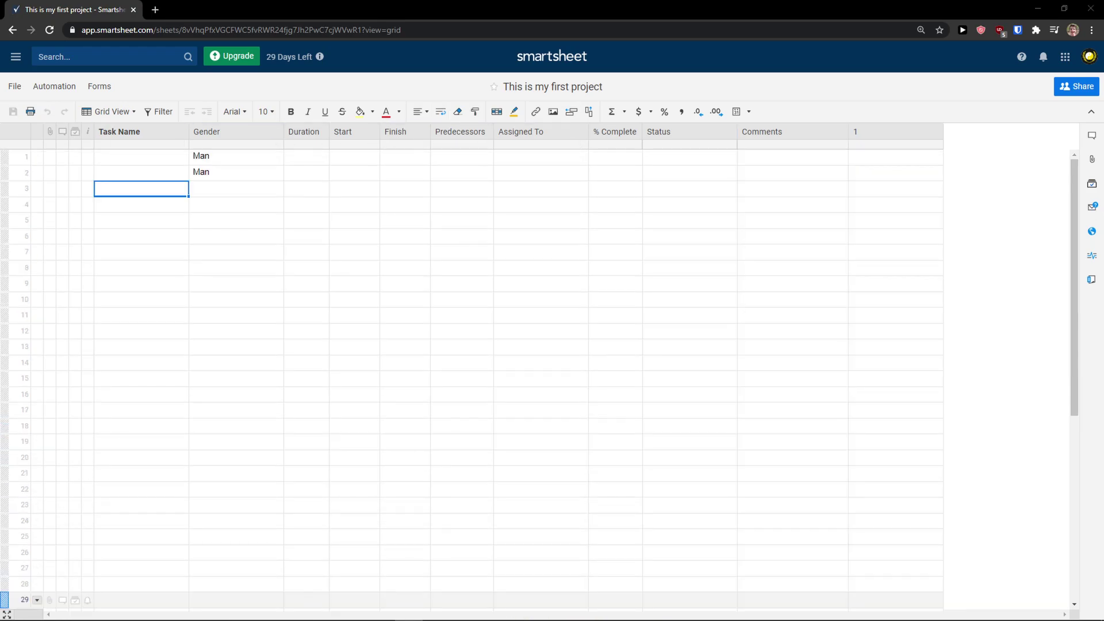
# Zoom to 150%, widen Task Name, and enter Breakfast in row 1 and Banana in row 2
pyautogui.hotkey('ctrl', '+')
pyautogui.hotkey('ctrl', '+')
pyautogui.hotkey('ctrl', '+')
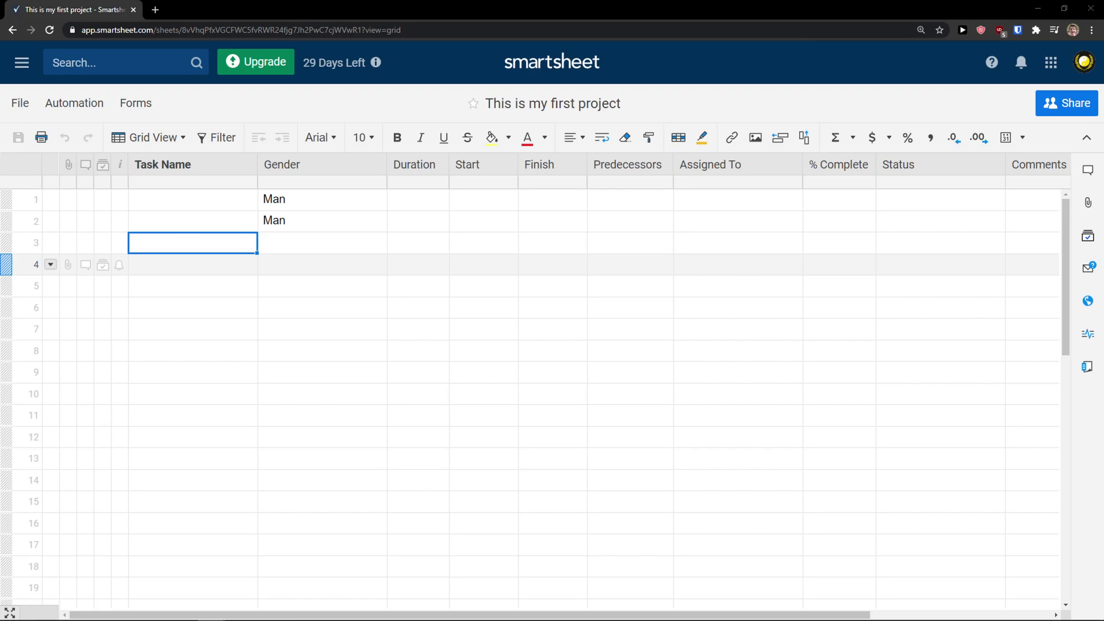
pyautogui.moveTo(258, 166); pyautogui.dragTo(386, 165)
pyautogui.click(224, 203)
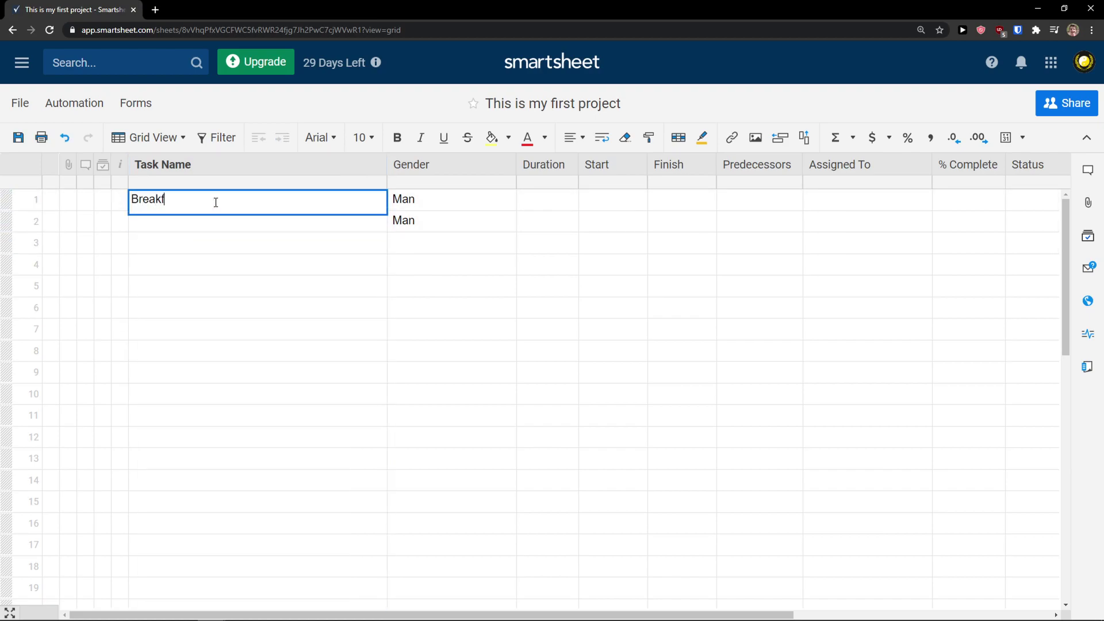
pyautogui.press('Return')
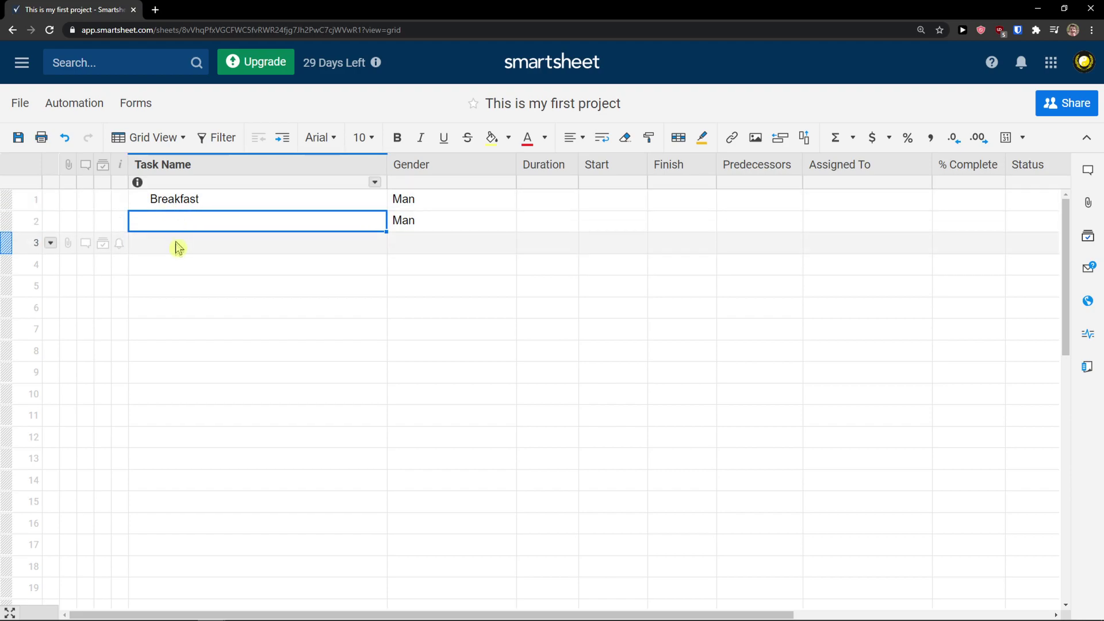
pyautogui.click(142, 209)
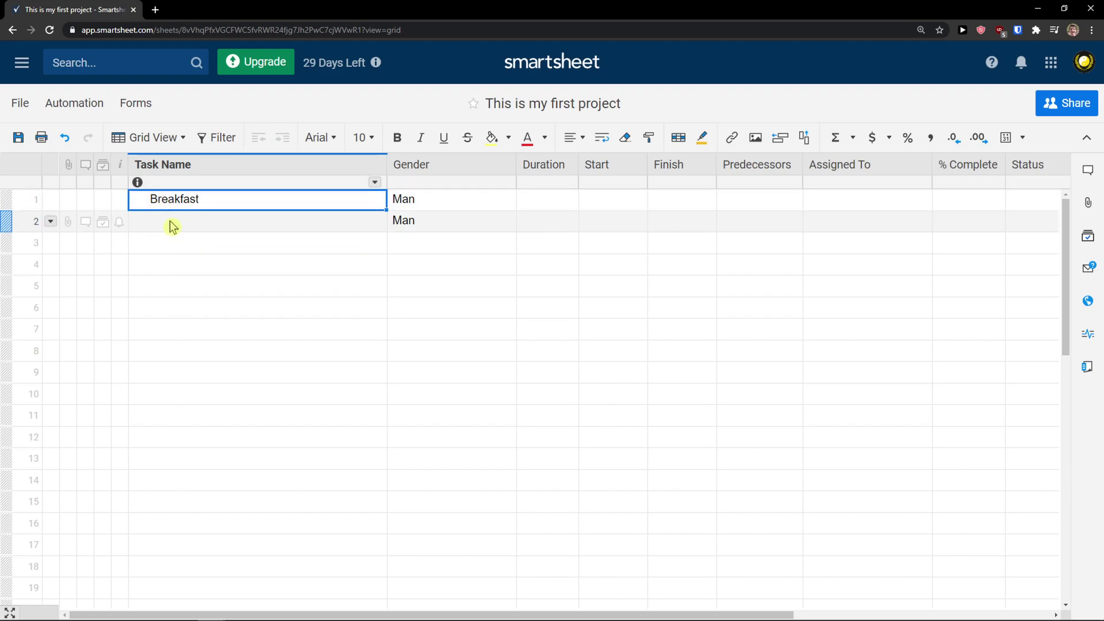
pyautogui.click(170, 222)
pyautogui.click(178, 223)
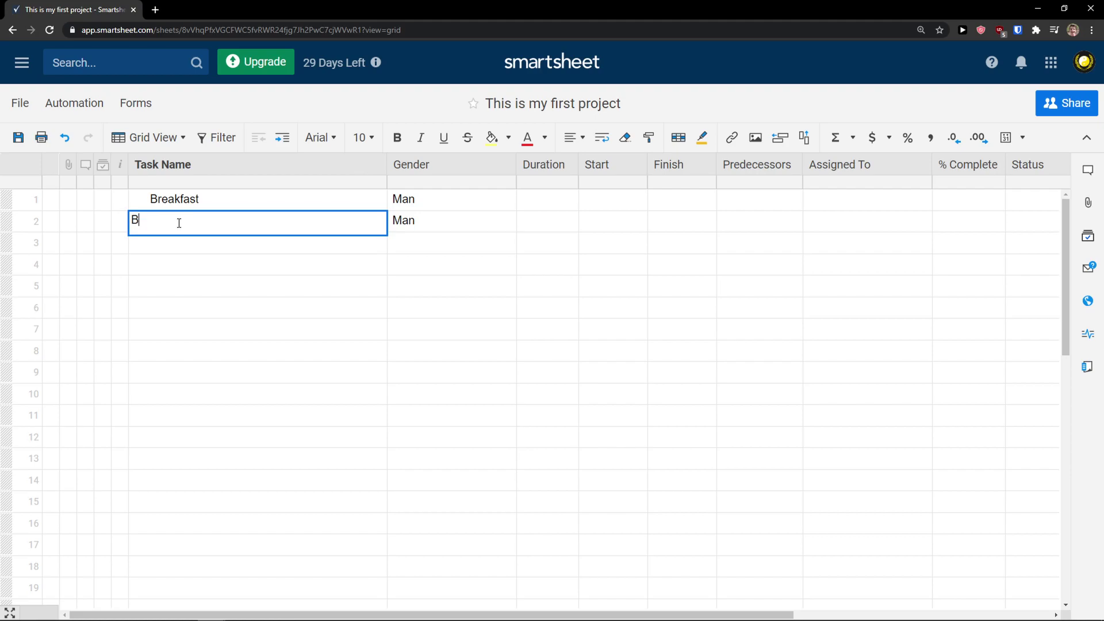
pyautogui.press('Return')
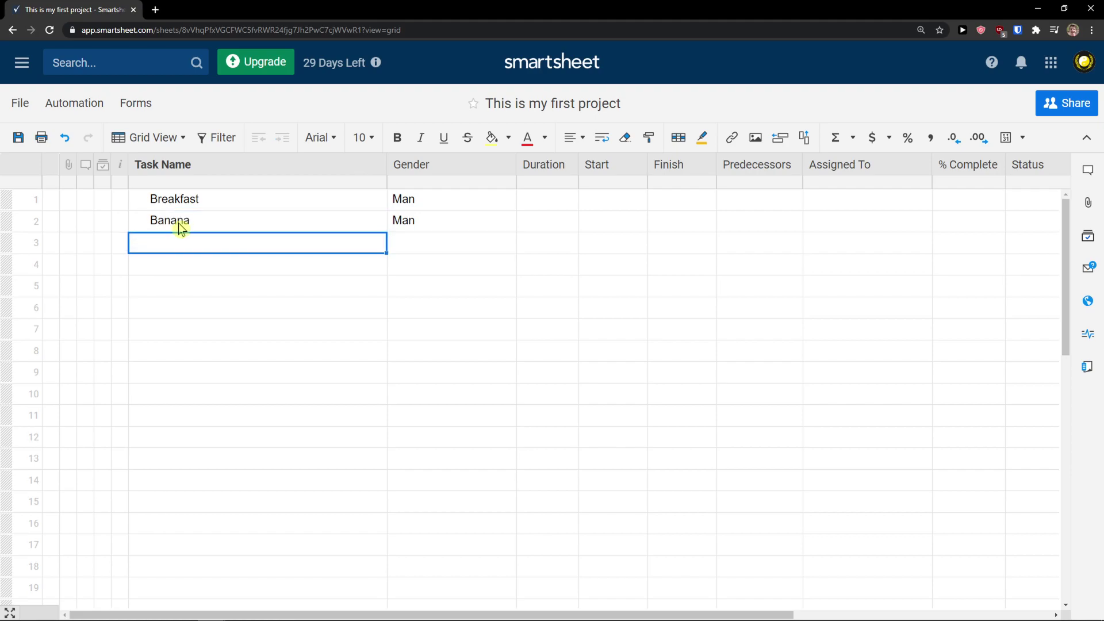
pyautogui.click(204, 228)
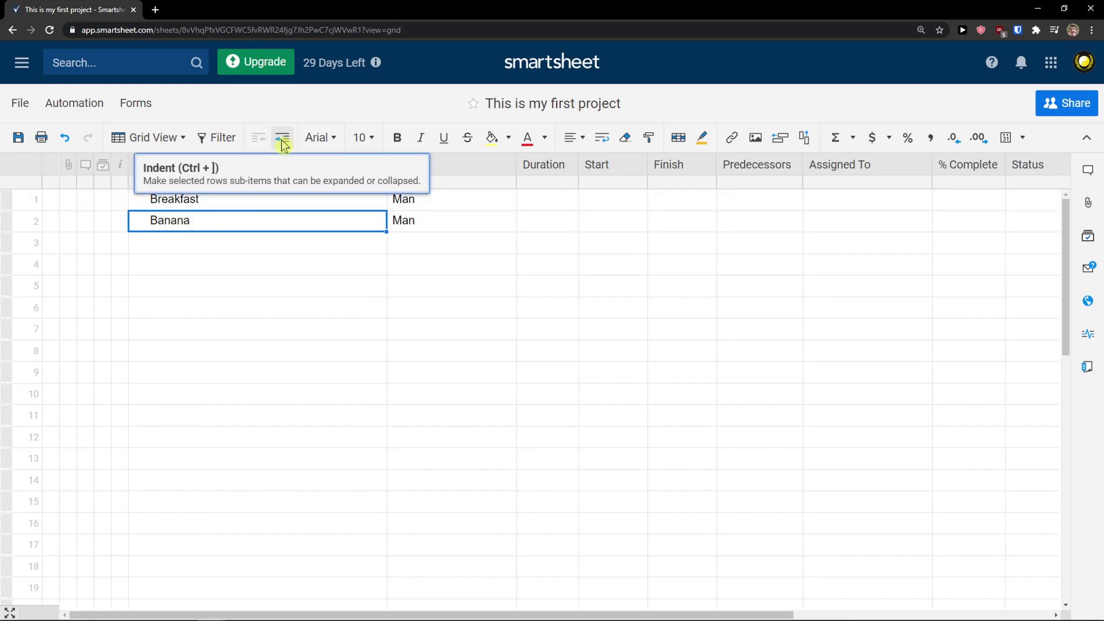
# Indent Banana under Breakfast and confirm the Breakfast group collapses and expands
pyautogui.click(282, 138)
pyautogui.click(140, 198)
pyautogui.click(141, 198)
# Enter Apple and Oat as the task names in rows 3 and 4
pyautogui.doubleClick(170, 239)
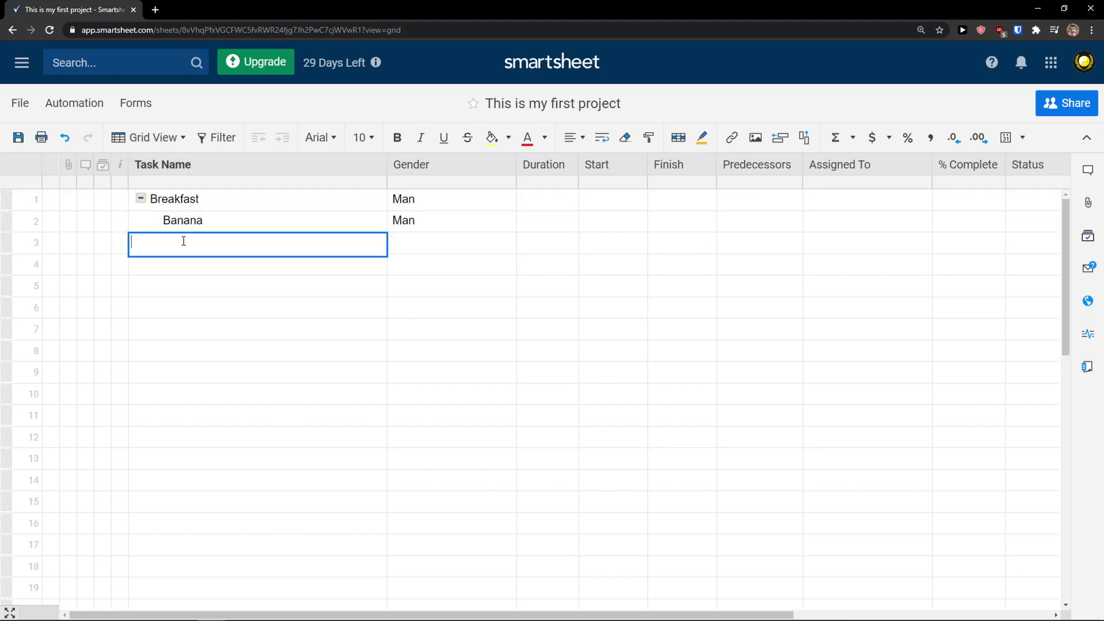
pyautogui.write('Apple')
pyautogui.press('Return')
pyautogui.write('Oat')
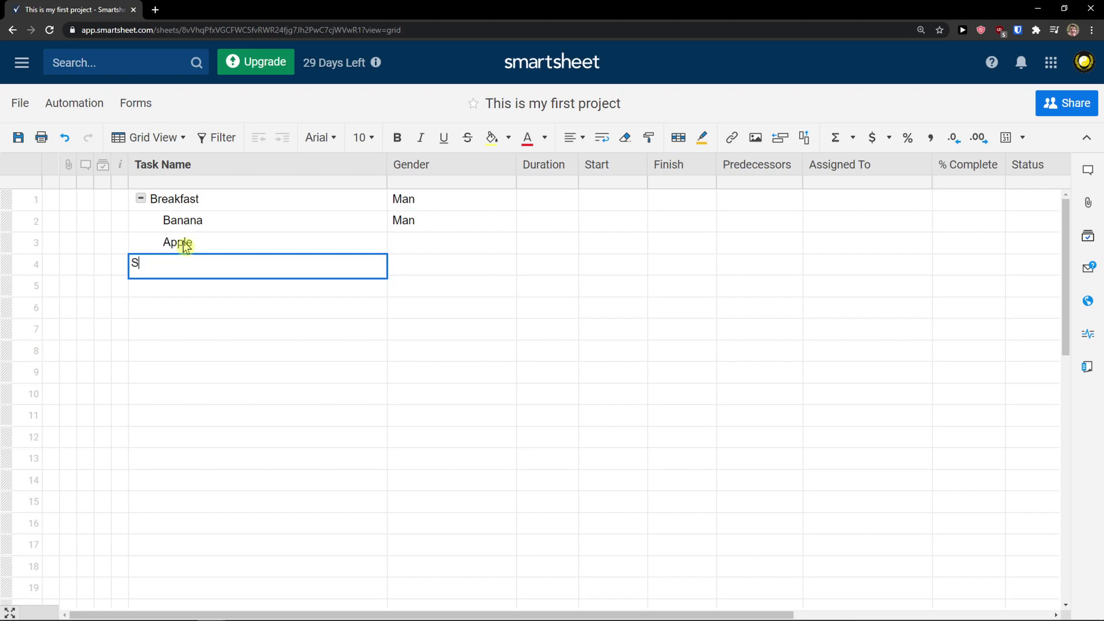
pyautogui.press('Return')
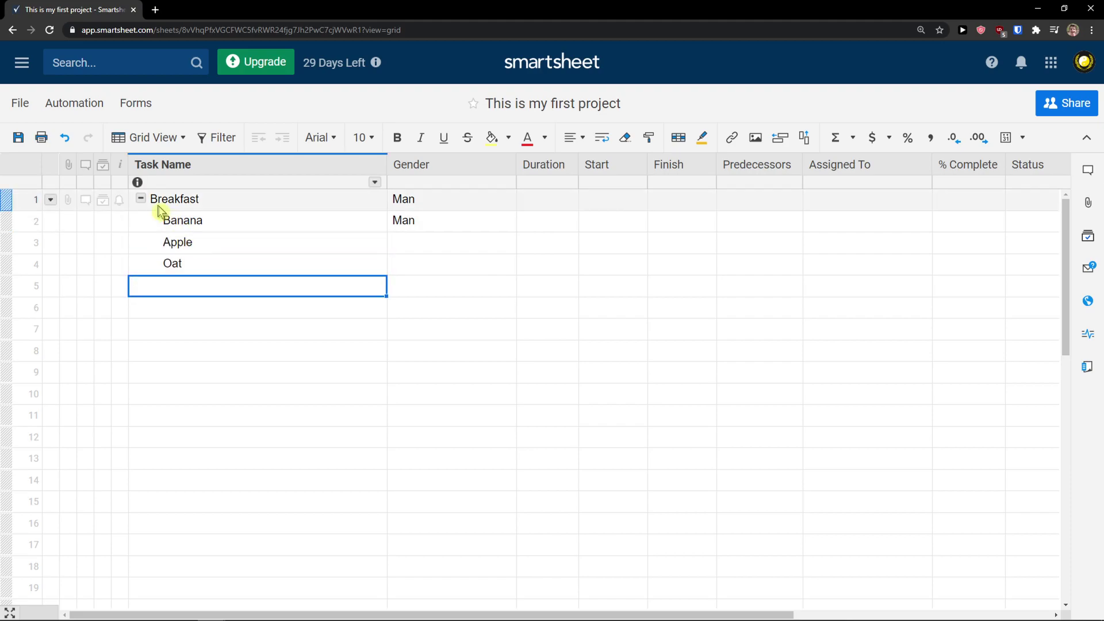
# Collapse and expand Breakfast twice to check Banana, Apple and Oat group beneath it
pyautogui.click(141, 198)
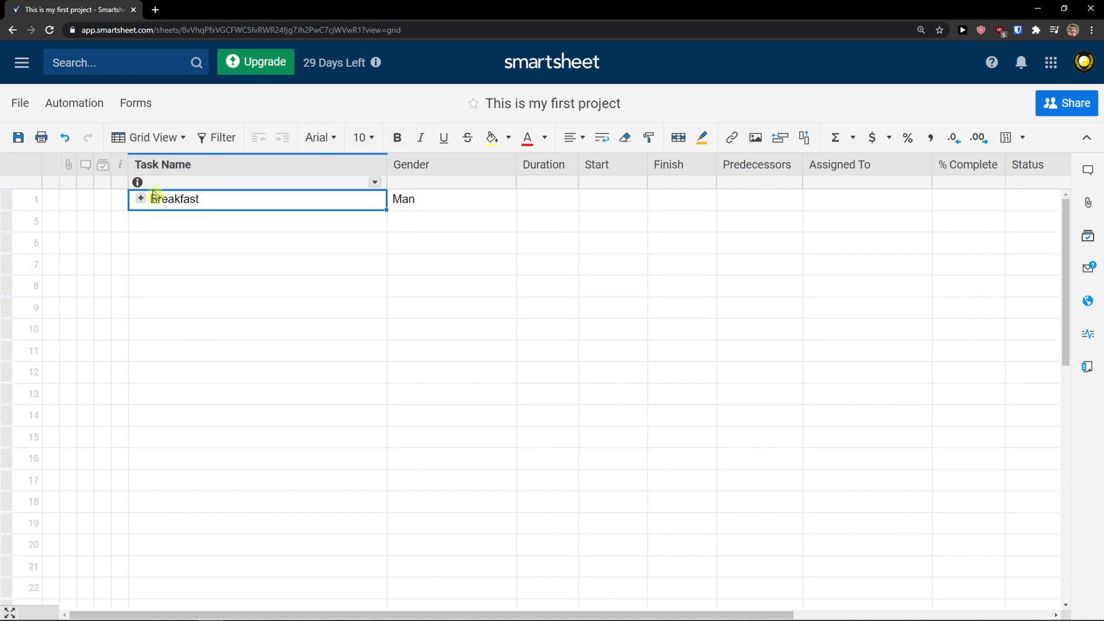
pyautogui.click(140, 199)
pyautogui.click(167, 264)
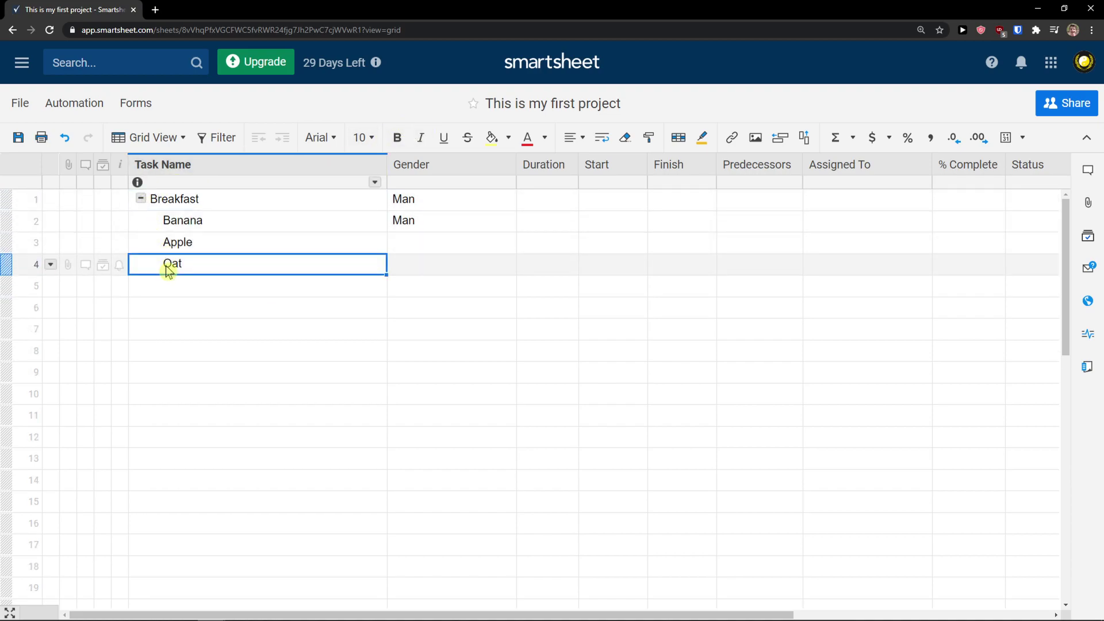
pyautogui.click(141, 198)
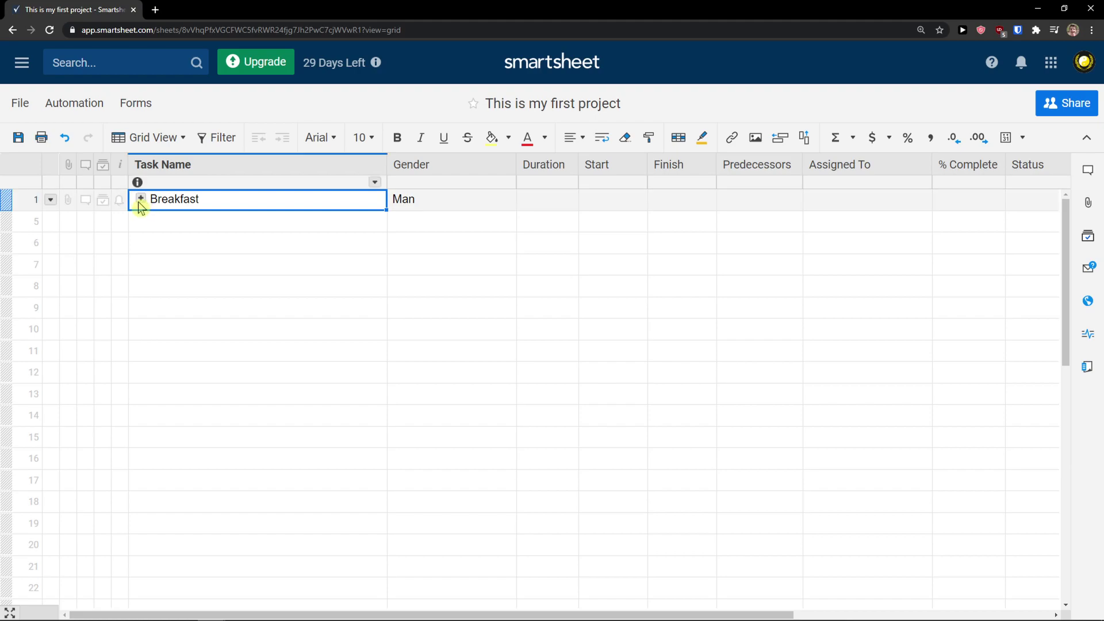
pyautogui.click(139, 200)
pyautogui.click(180, 268)
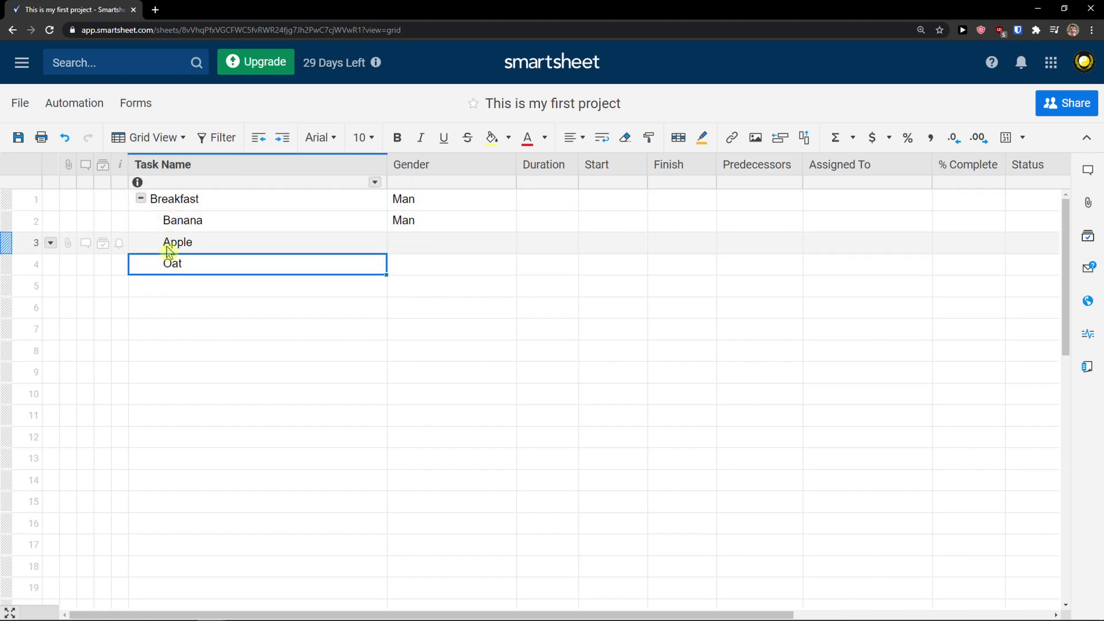
# Nest Oat under Apple and toggle the Apple group to check it
pyautogui.click(282, 137)
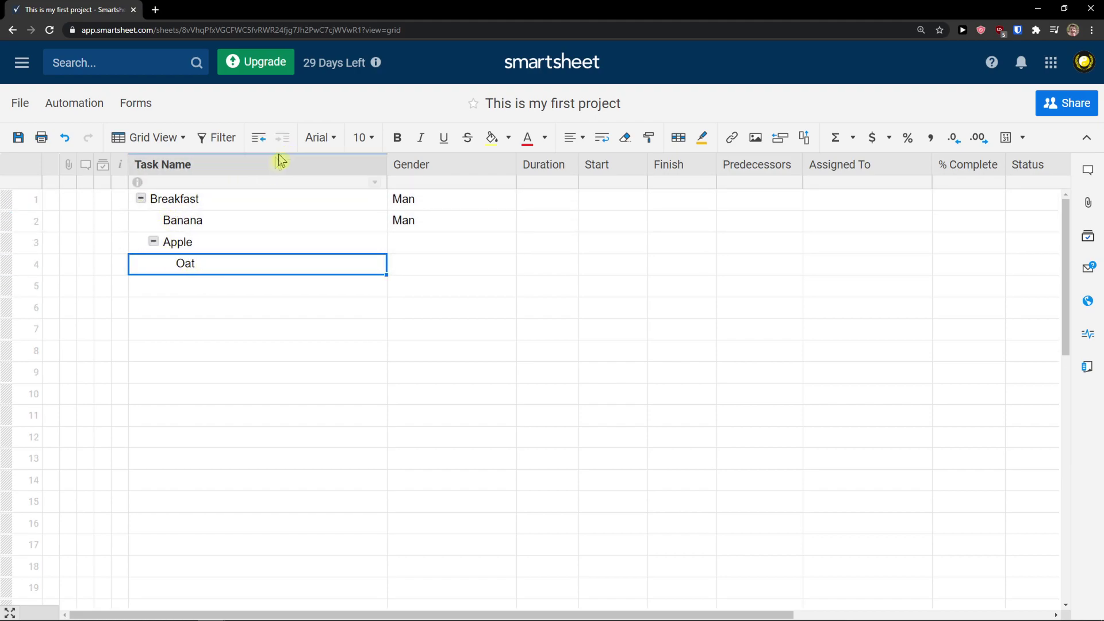
pyautogui.click(140, 199)
pyautogui.click(141, 199)
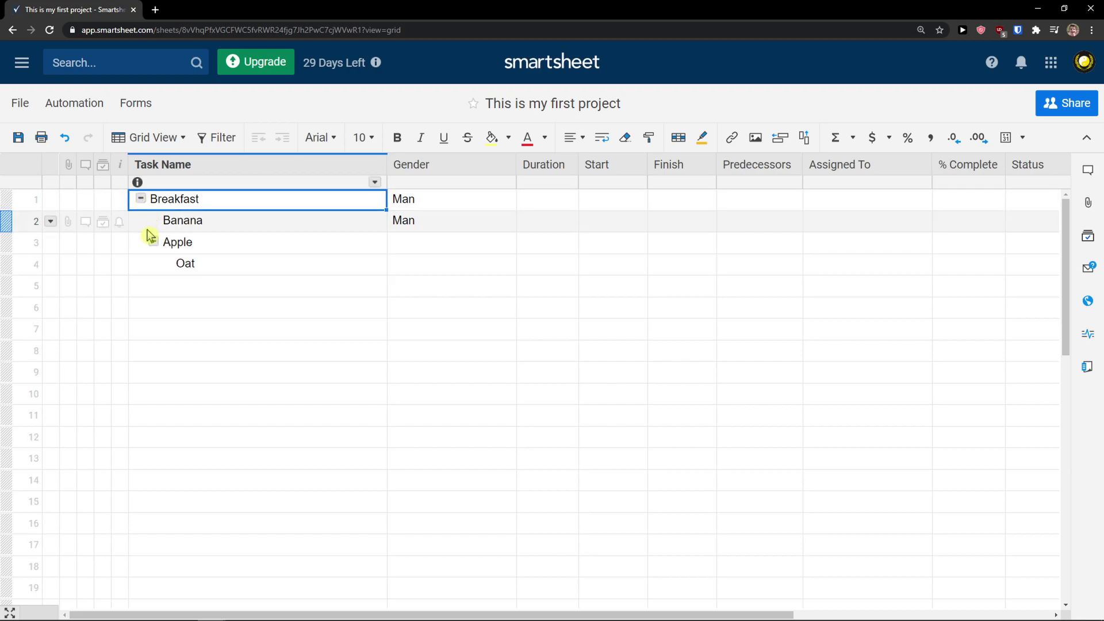
pyautogui.click(153, 243)
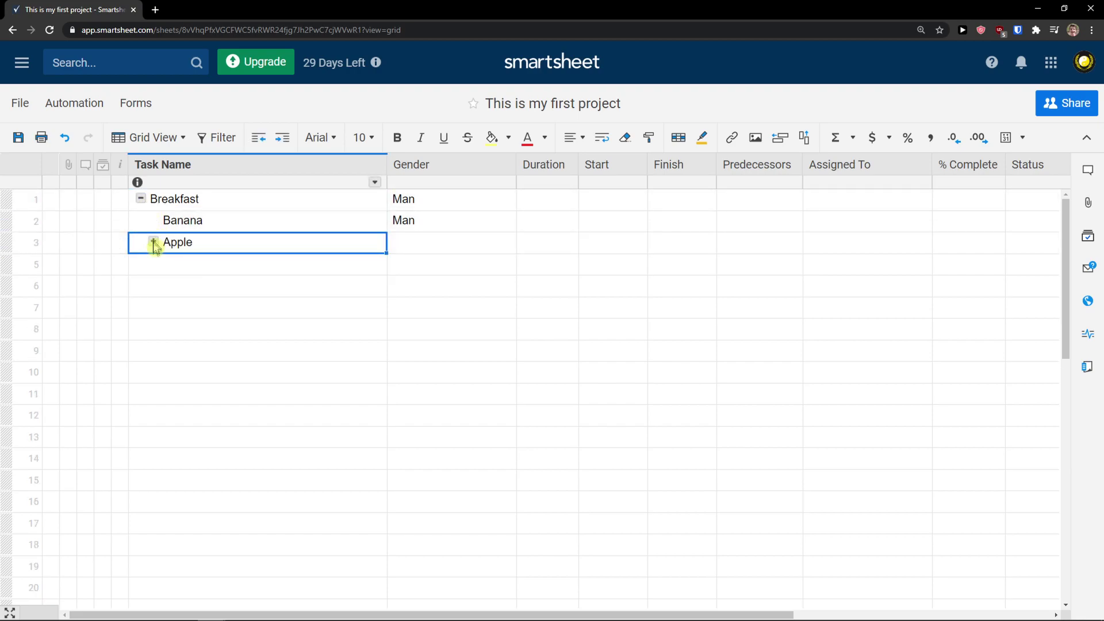
pyautogui.click(154, 242)
pyautogui.click(153, 242)
pyautogui.click(154, 242)
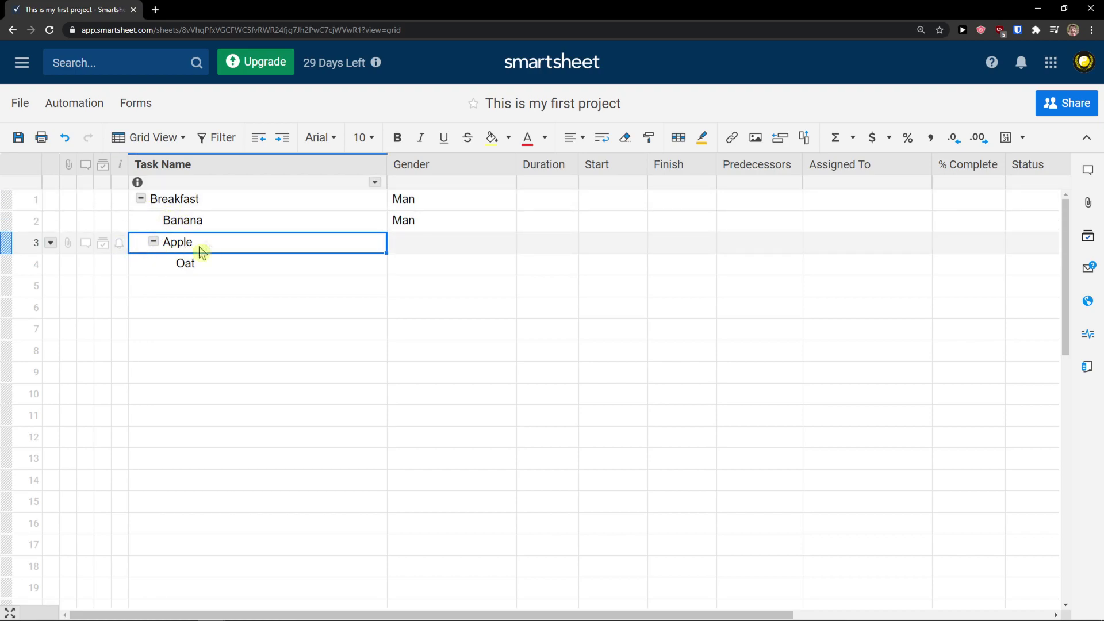
pyautogui.click(153, 242)
pyautogui.click(153, 241)
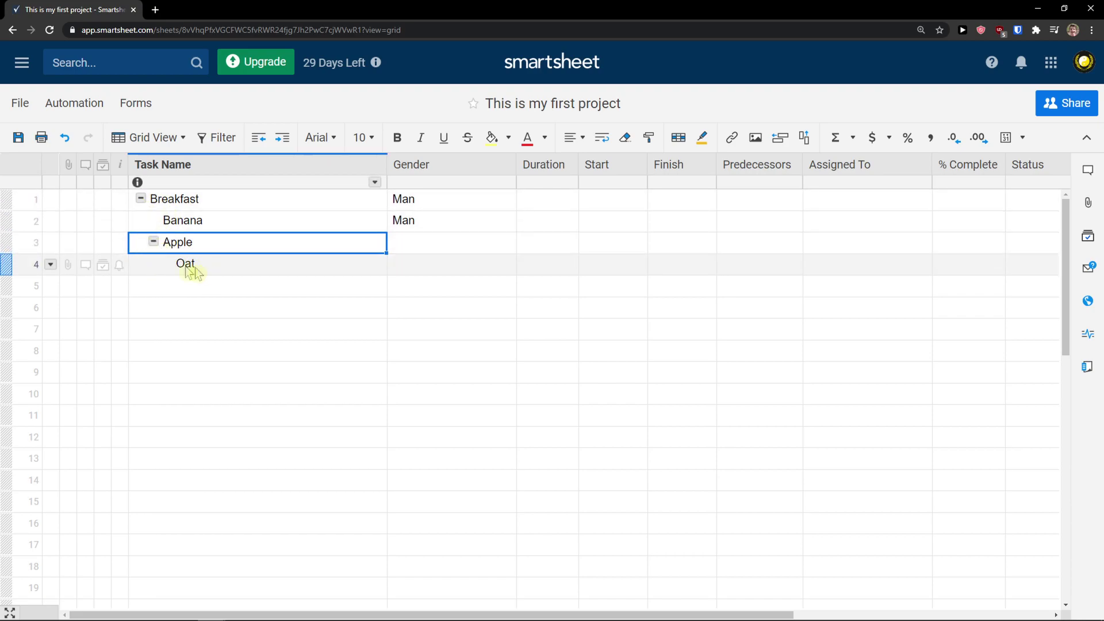
pyautogui.click(153, 242)
pyautogui.click(153, 241)
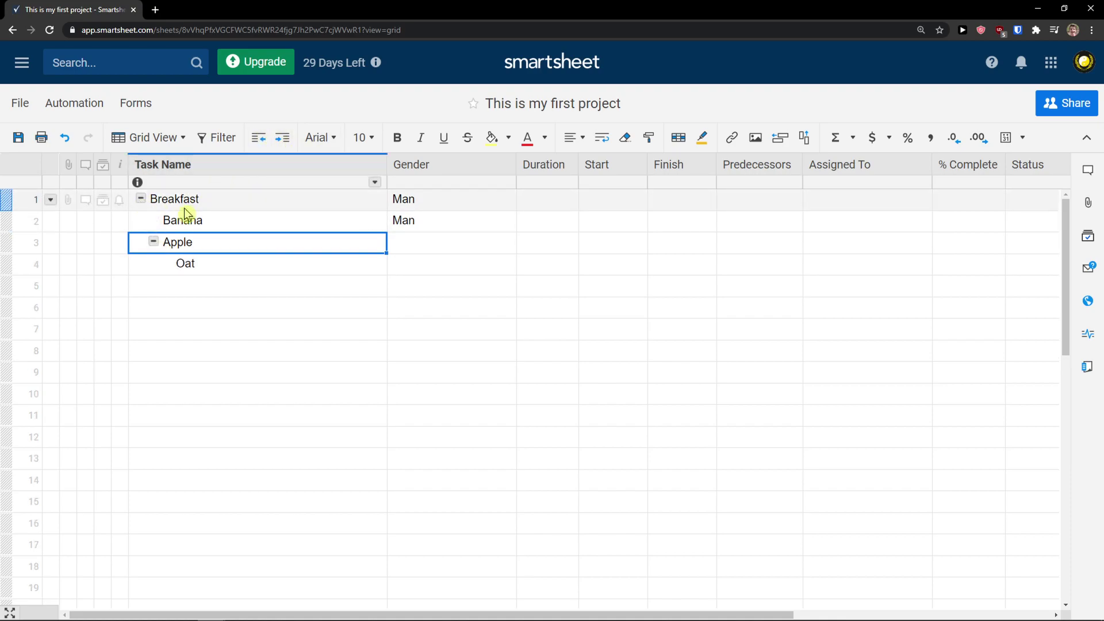
# Select task cells around empty row 5 and toggle the Apple group again
pyautogui.click(408, 611)
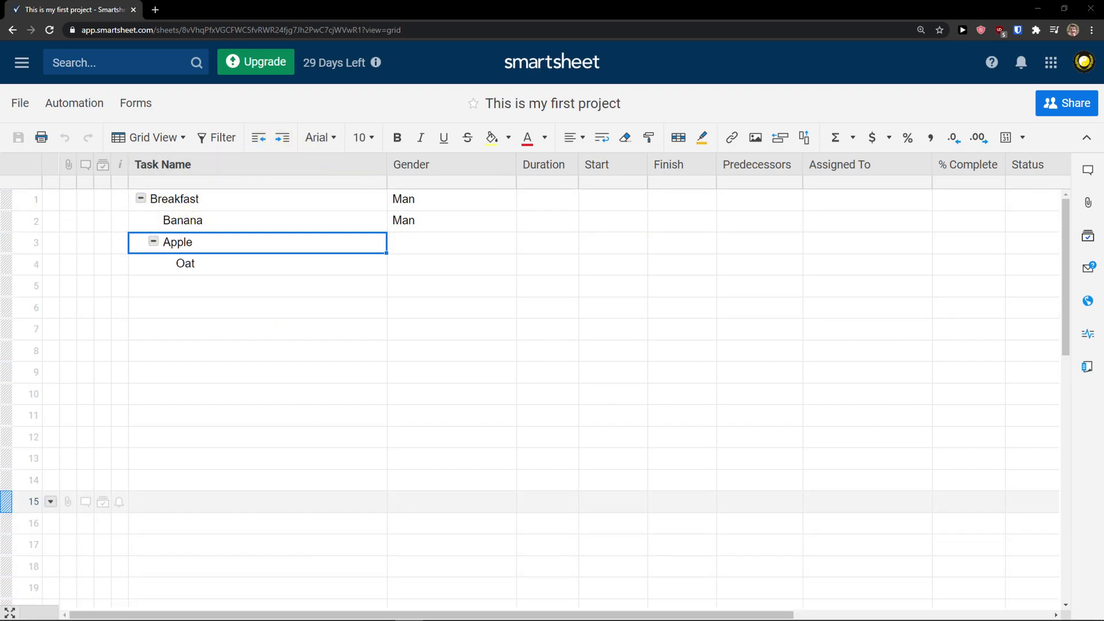
pyautogui.click(255, 295)
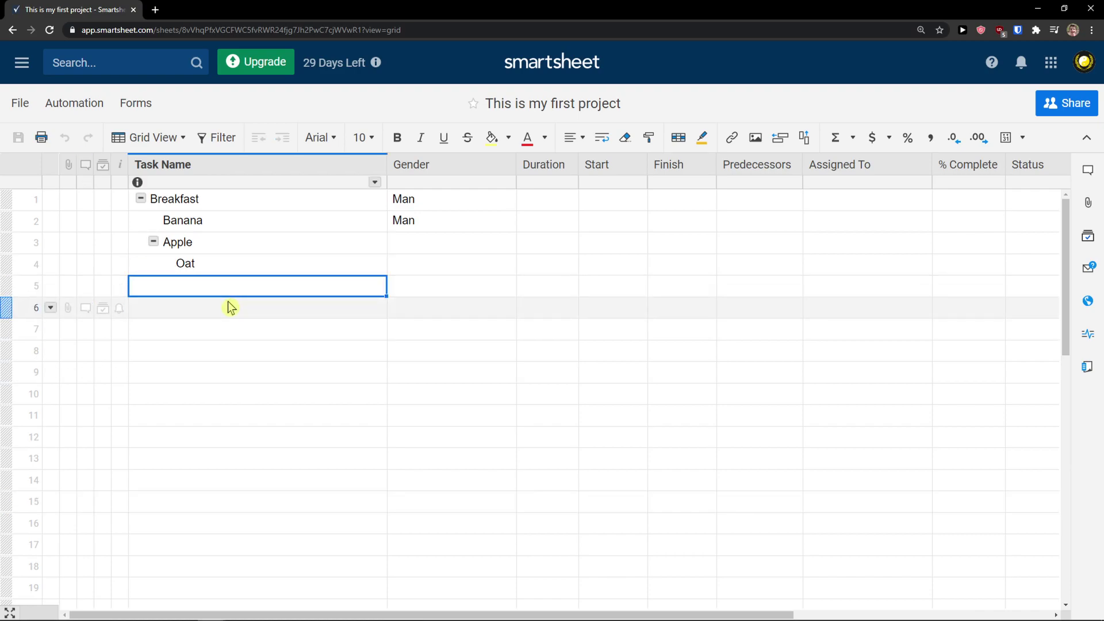
pyautogui.scroll(-1, 204, 263)
pyautogui.scroll(1, 202, 258)
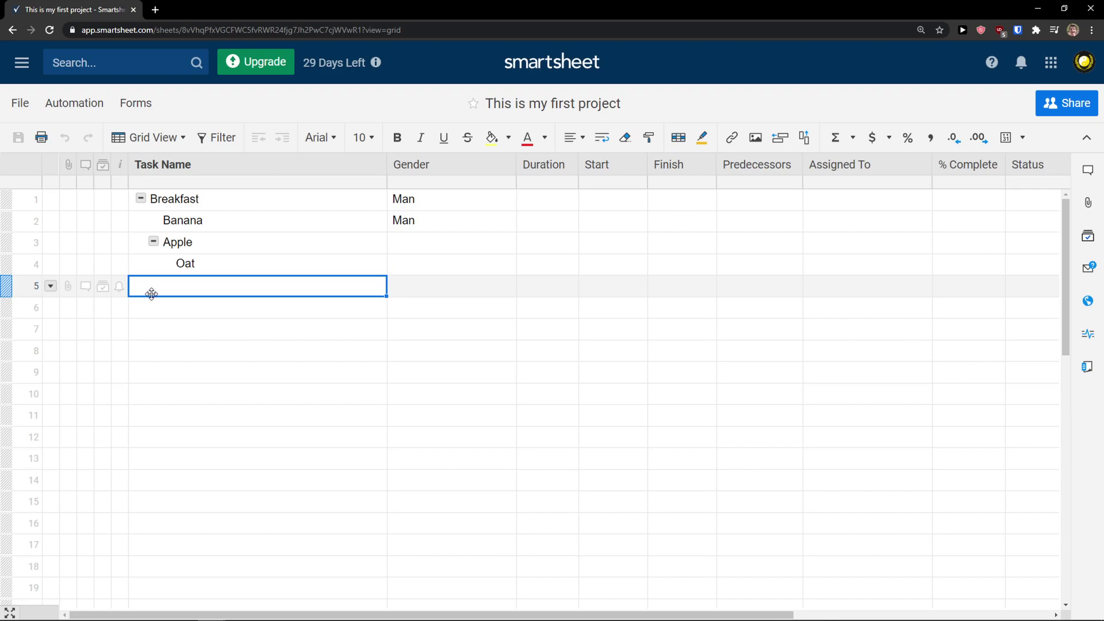
pyautogui.click(151, 294)
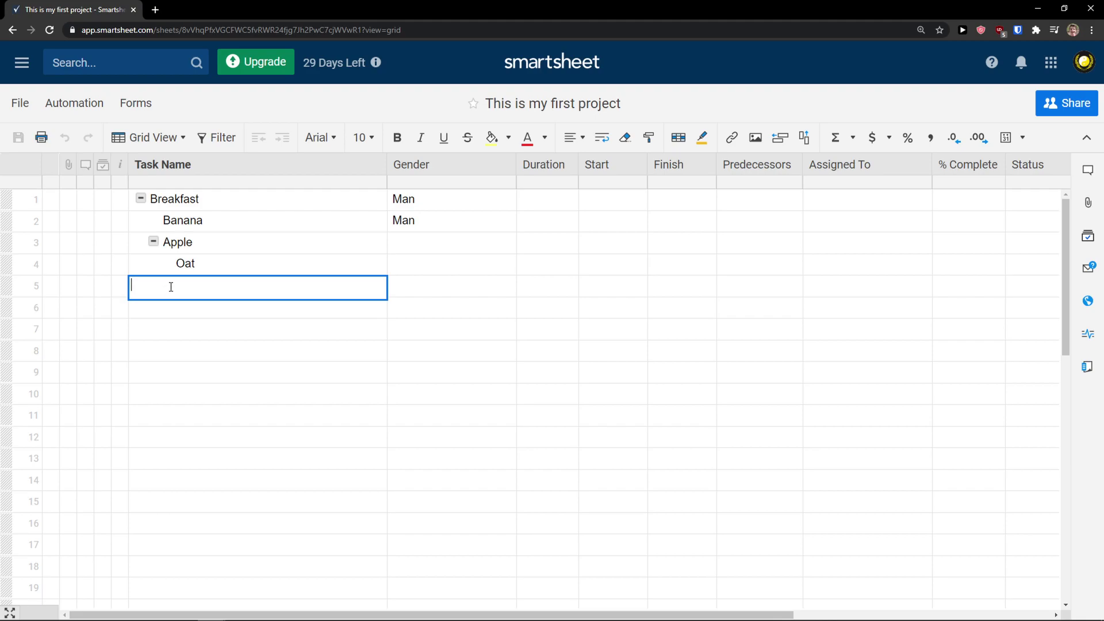
pyautogui.click(141, 202)
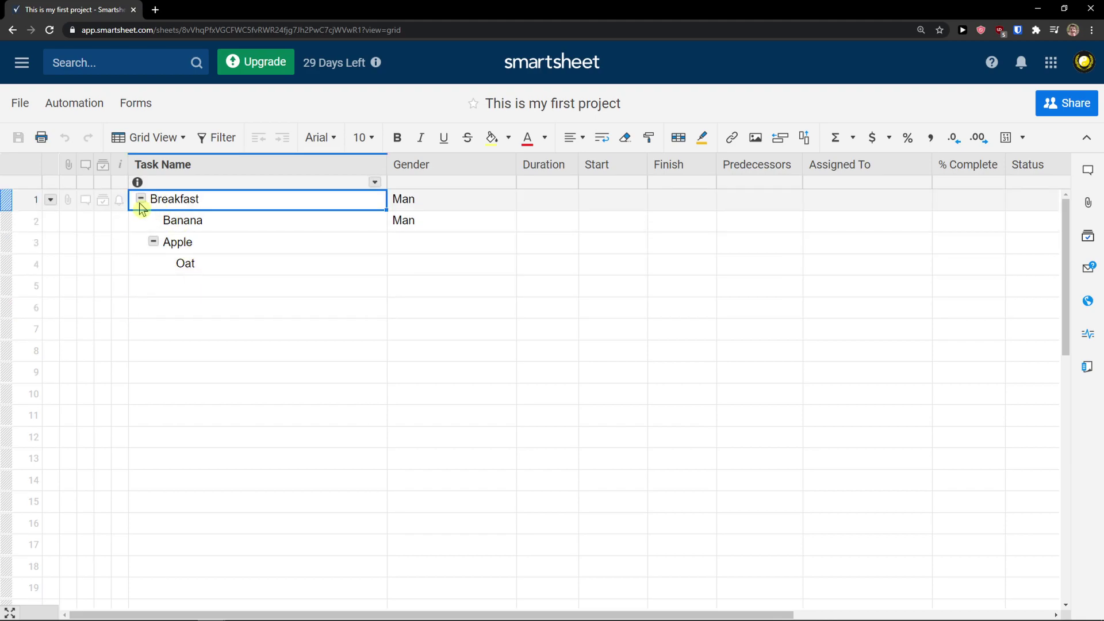
pyautogui.click(157, 309)
pyautogui.click(170, 287)
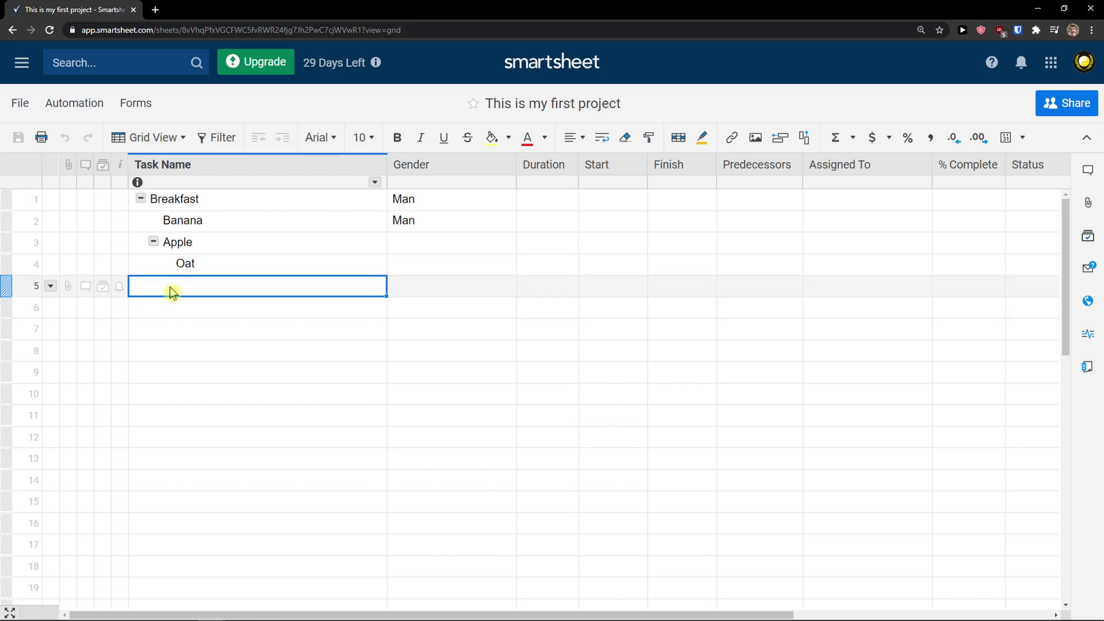
pyautogui.click(154, 241)
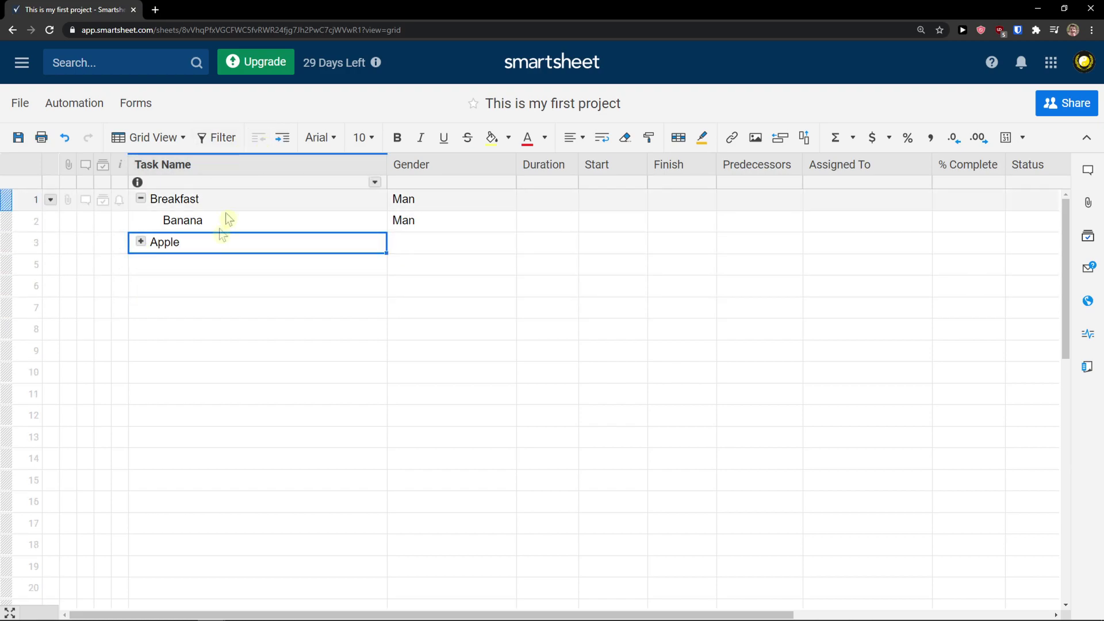
pyautogui.click(141, 242)
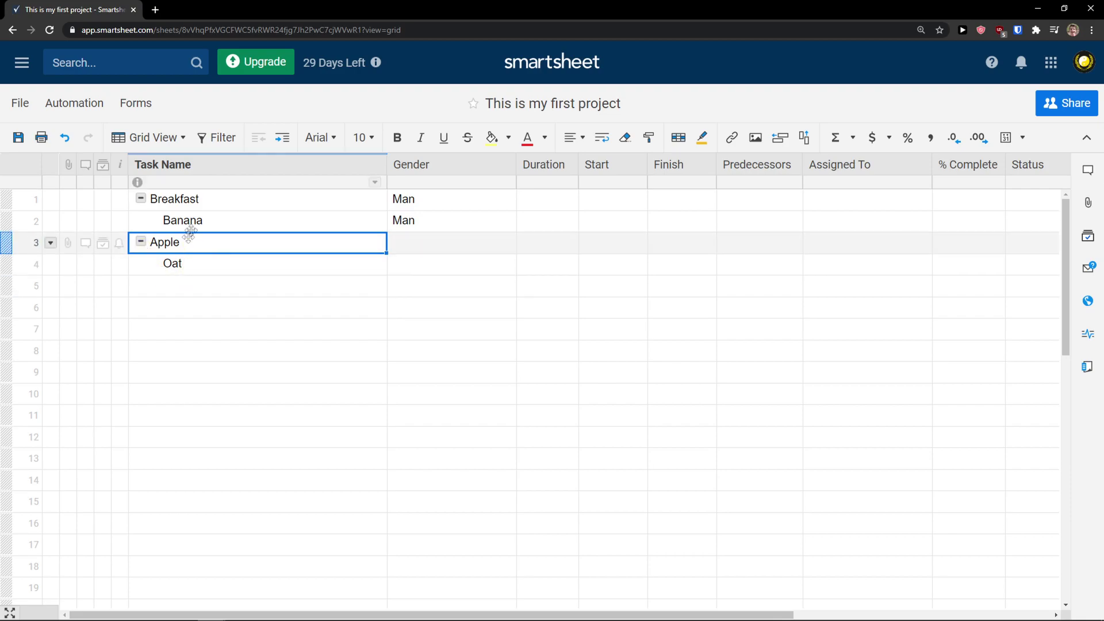
# Outdent Banana to Breakfast's level and Oat to Apple's level
pyautogui.click(216, 224)
pyautogui.click(263, 140)
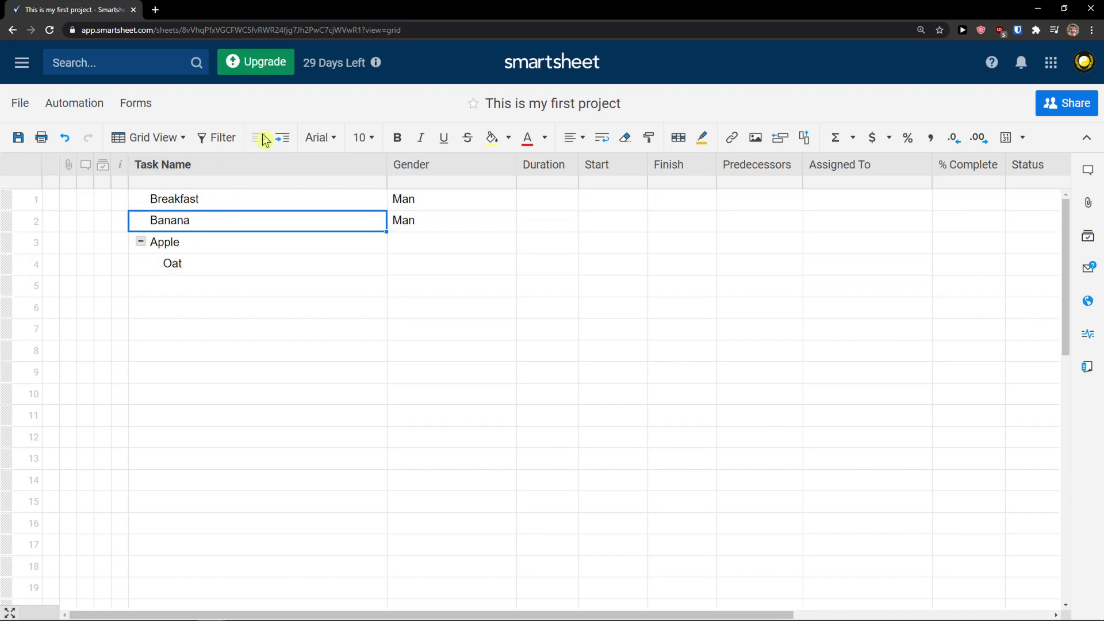
pyautogui.click(236, 242)
pyautogui.click(247, 263)
pyautogui.click(263, 143)
pyautogui.click(228, 289)
pyautogui.click(227, 288)
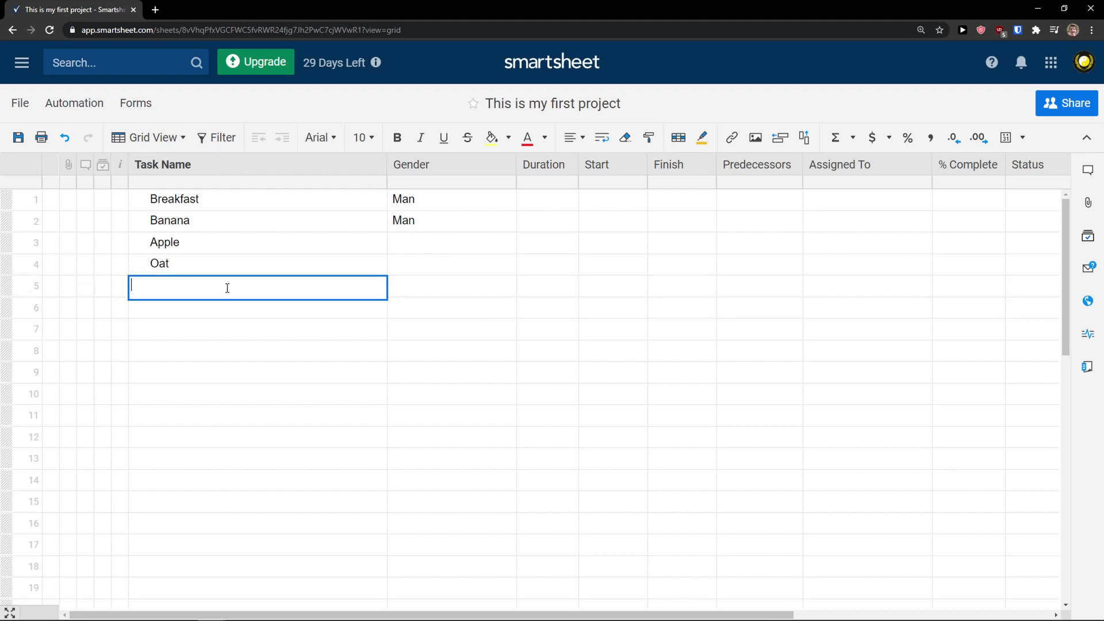
# Add the tasks 'This needs to be done' and 'Lunch' in rows 5 and 6
pyautogui.write('This needs to be done')
pyautogui.press('Return')
pyautogui.write('Lunch')
pyautogui.press('Return')
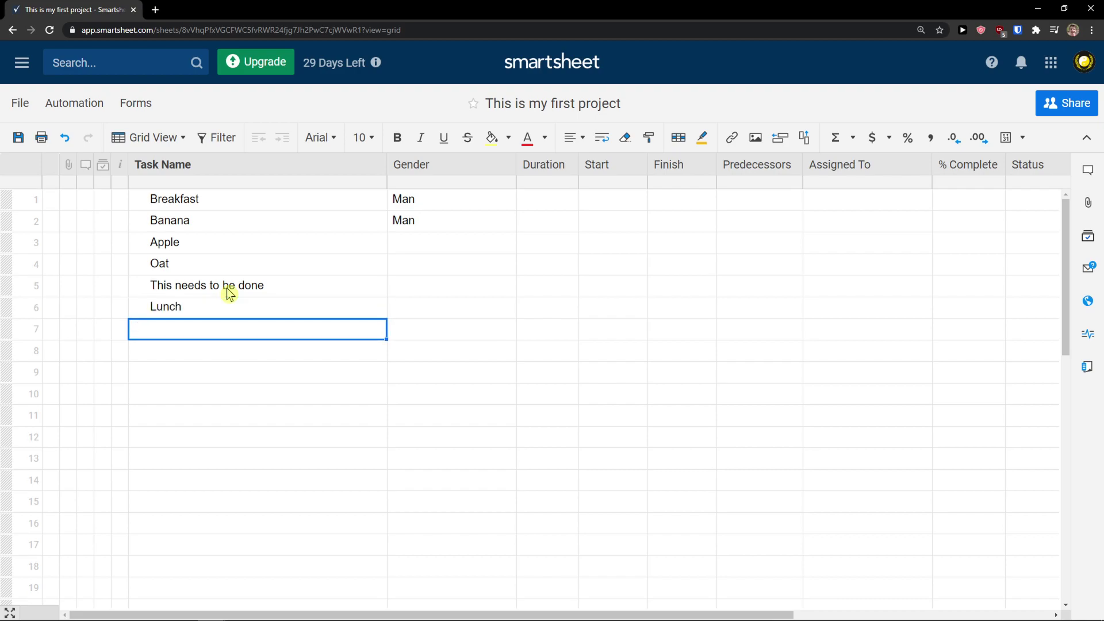
# Nest Banana and Apple under Breakfast, and Oat, 'This needs to be done' and Lunch under Apple
pyautogui.click(282, 244)
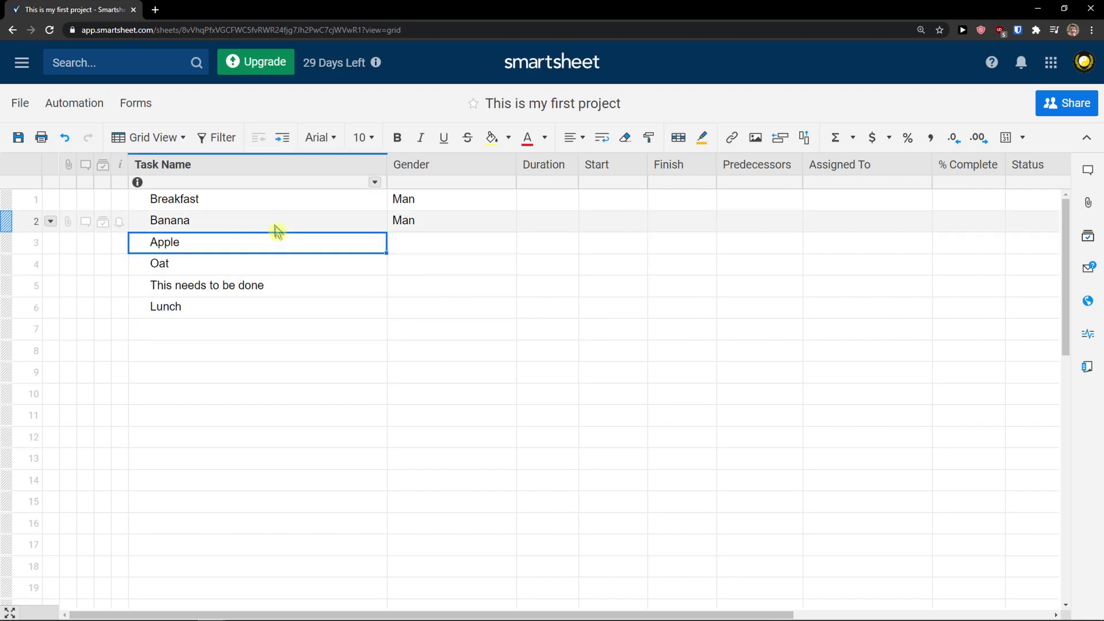
pyautogui.click(276, 226)
pyautogui.click(282, 137)
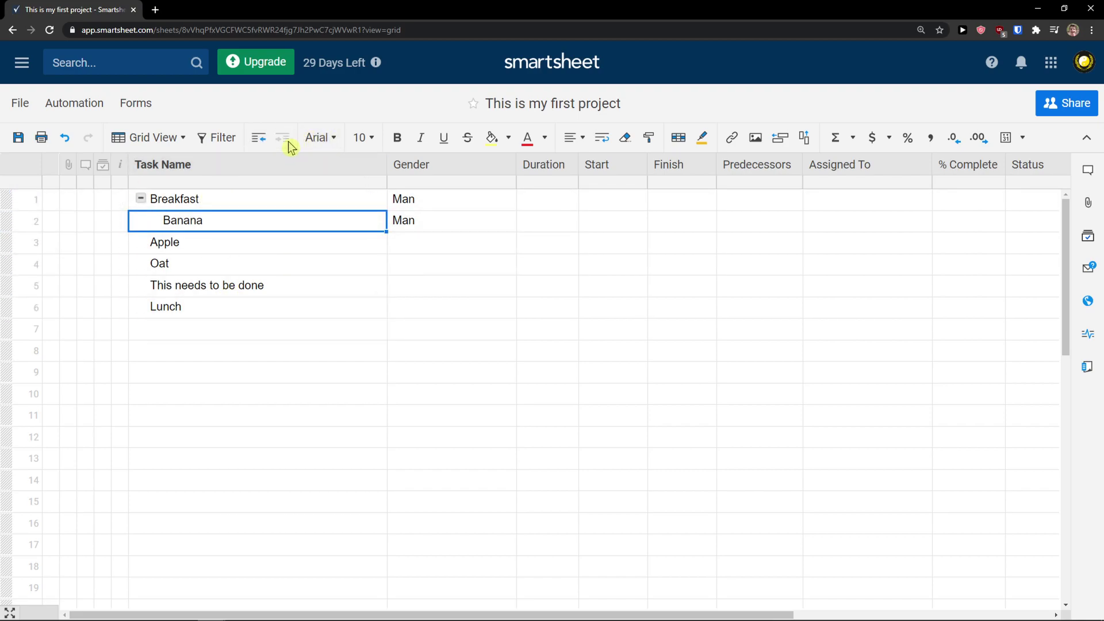
pyautogui.click(183, 248)
pyautogui.click(282, 138)
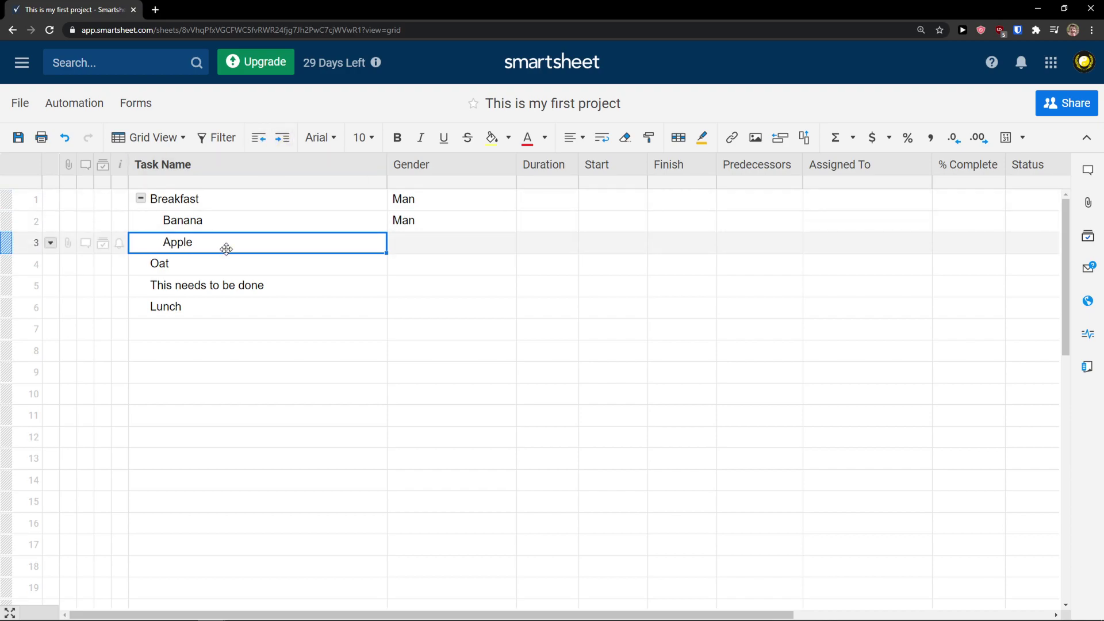
pyautogui.click(219, 266)
pyautogui.click(281, 137)
pyautogui.click(197, 287)
pyautogui.click(282, 138)
pyautogui.click(189, 306)
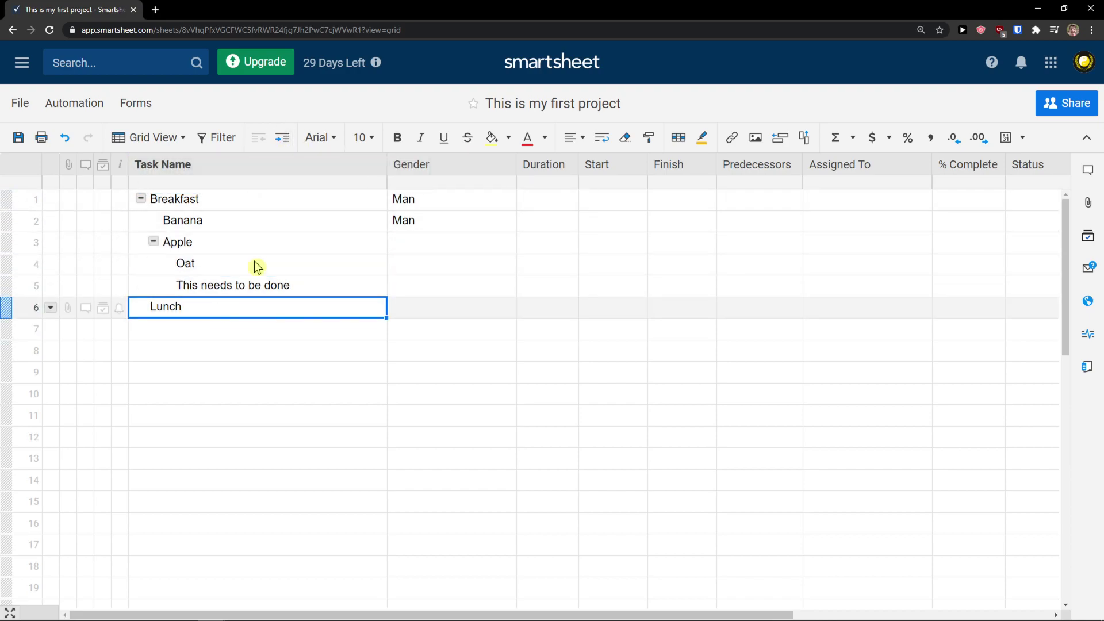
pyautogui.click(282, 138)
# Add 'This is another task' in row 7, outdent it, then clear it and 'This needs to be done'
pyautogui.click(215, 347)
pyautogui.doubleClick(217, 330)
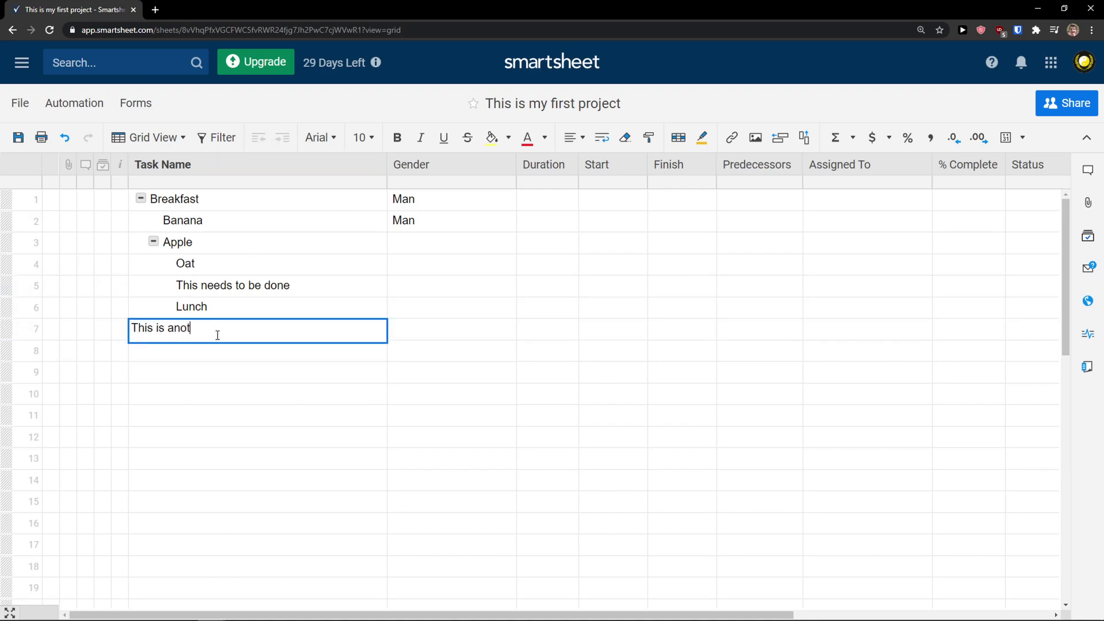
pyautogui.write('This is another task')
pyautogui.press('Return')
pyautogui.click(259, 329)
pyautogui.click(259, 138)
pyautogui.click(259, 138)
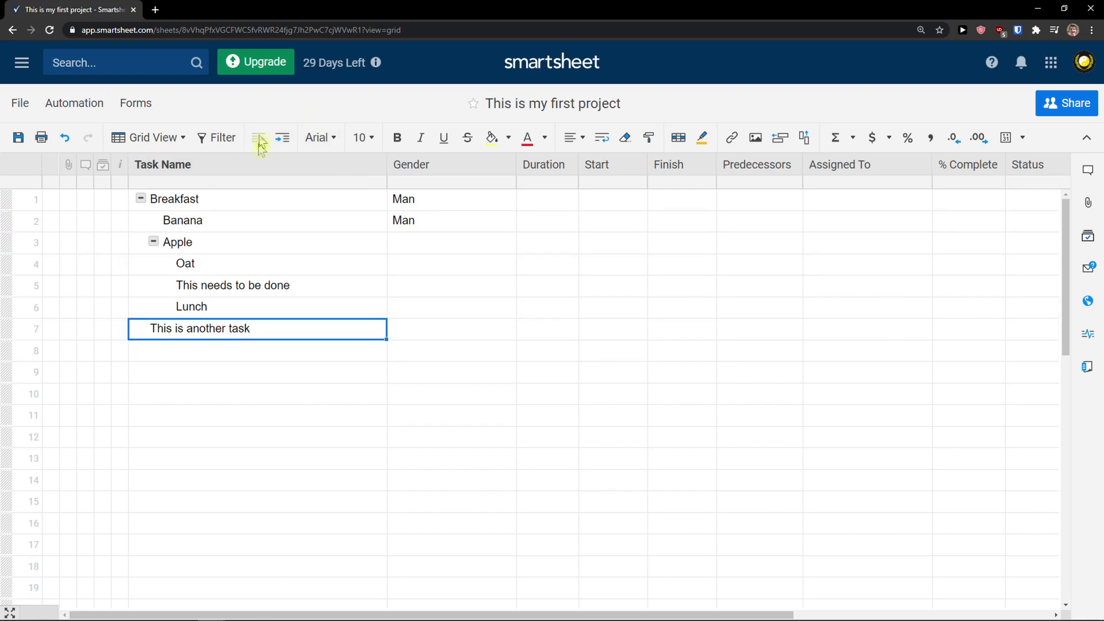
pyautogui.press('Delete')
pyautogui.click(262, 290)
pyautogui.press('Delete')
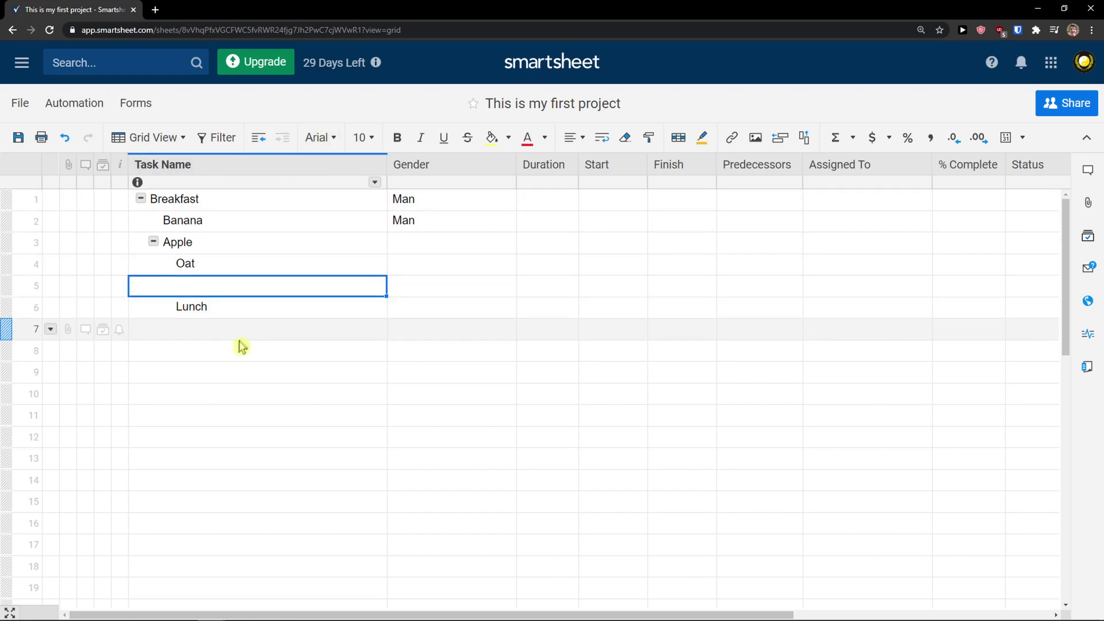
# Outdent Apple to the top level, toggling the Apple and Breakfast groups
pyautogui.doubleClick(242, 285)
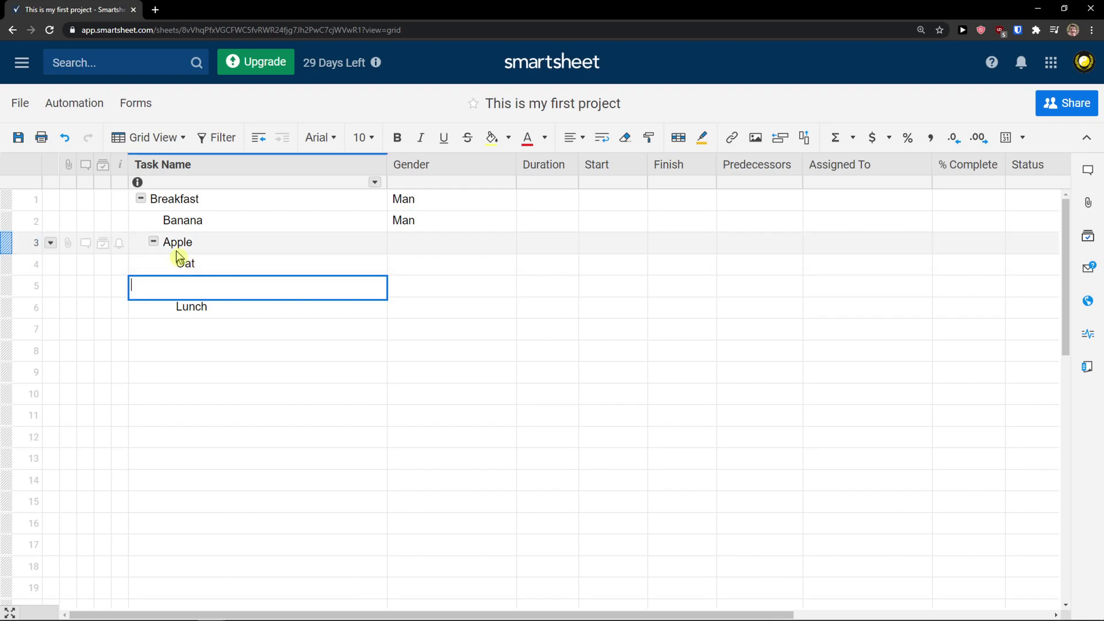
pyautogui.click(153, 244)
pyautogui.click(154, 245)
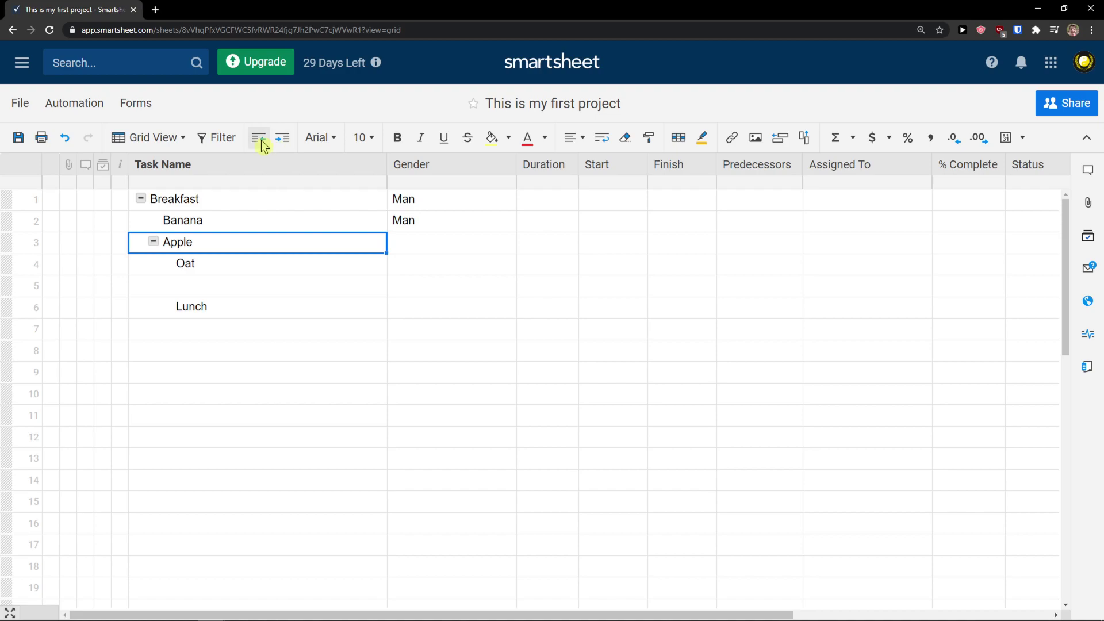
pyautogui.click(259, 138)
pyautogui.click(141, 244)
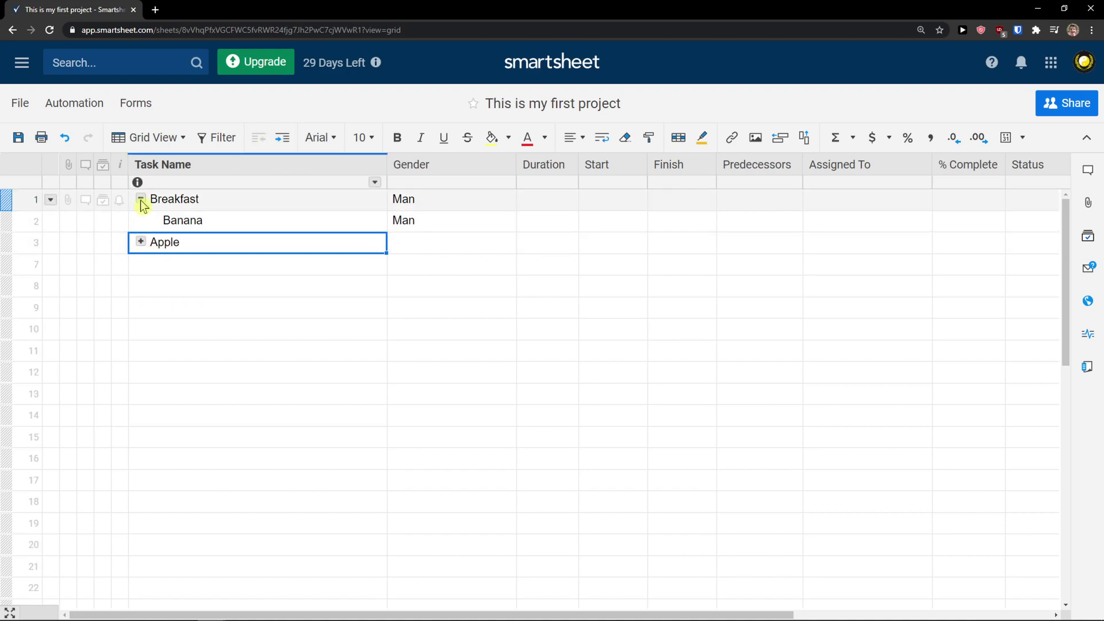
pyautogui.click(141, 199)
pyautogui.click(141, 221)
pyautogui.click(141, 199)
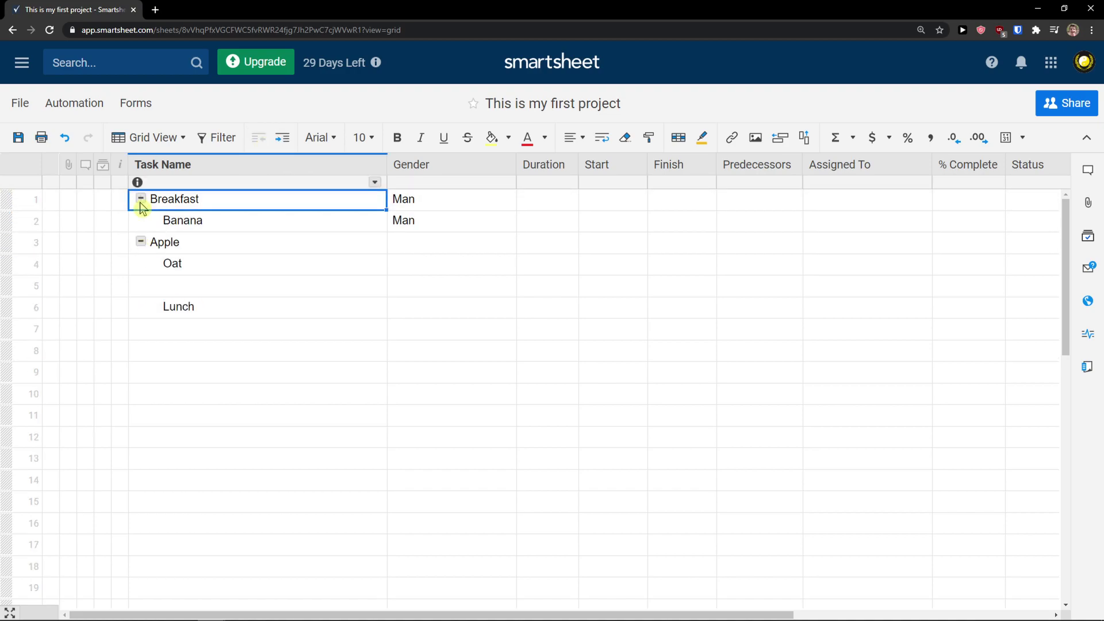
# Outdent Banana, Oat and the empty row 5 to the top level, and delete the Lunch text
pyautogui.click(179, 223)
pyautogui.click(259, 138)
pyautogui.click(203, 266)
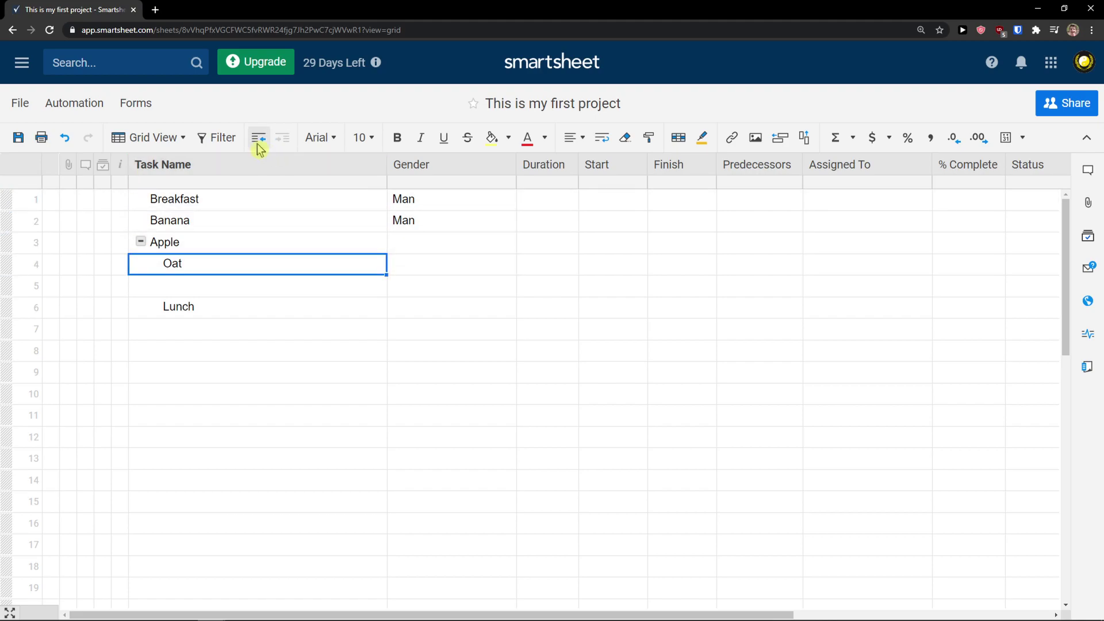
pyautogui.click(259, 138)
pyautogui.click(180, 306)
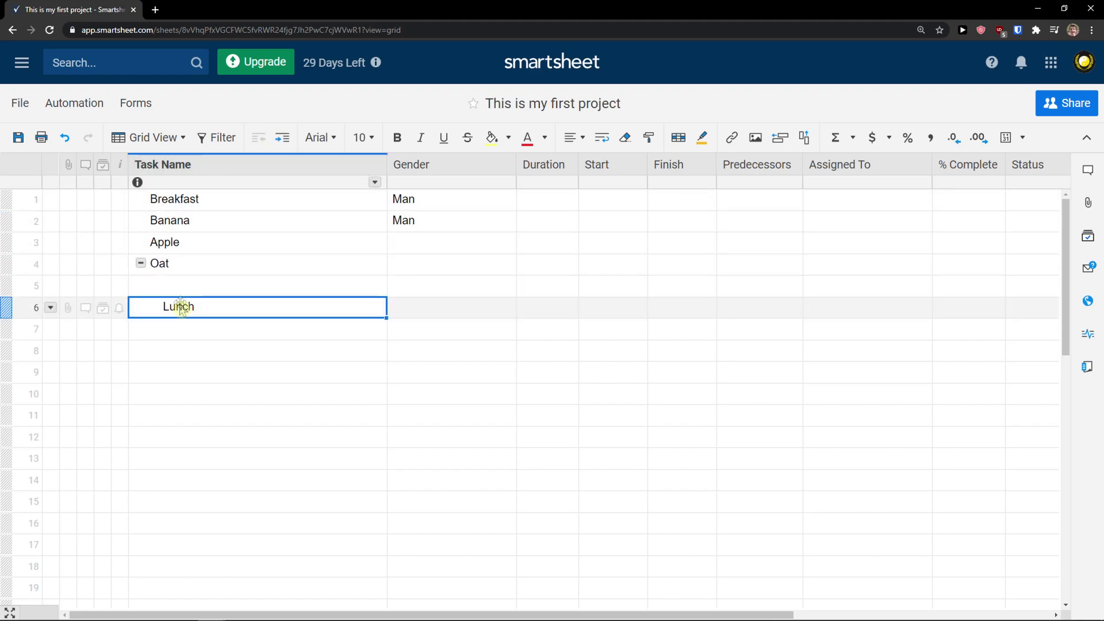
pyautogui.click(192, 279)
pyautogui.click(256, 140)
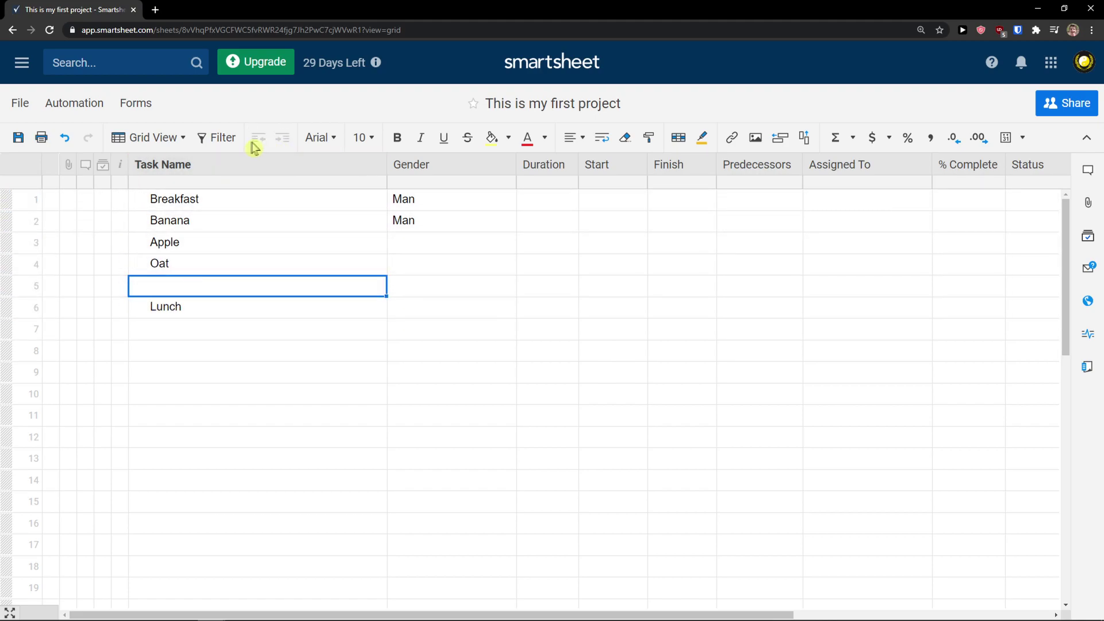
pyautogui.click(186, 291)
pyautogui.click(201, 250)
pyautogui.click(181, 307)
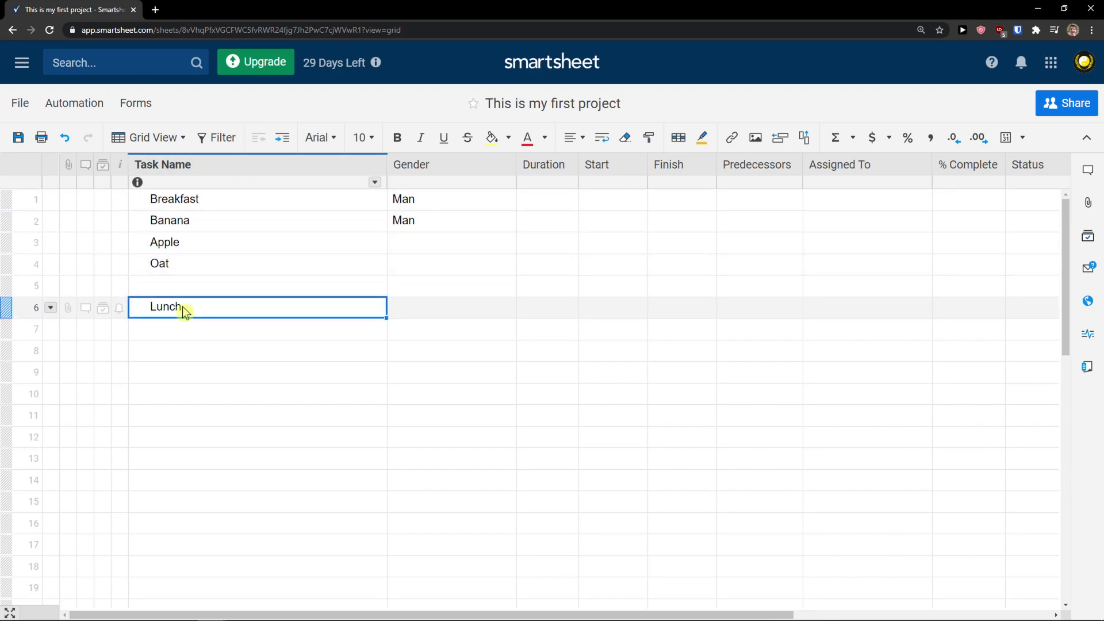
pyautogui.press('Delete')
# Indent Banana, Apple and Oat directly under Breakfast and check the group collapses and expands
pyautogui.click(190, 226)
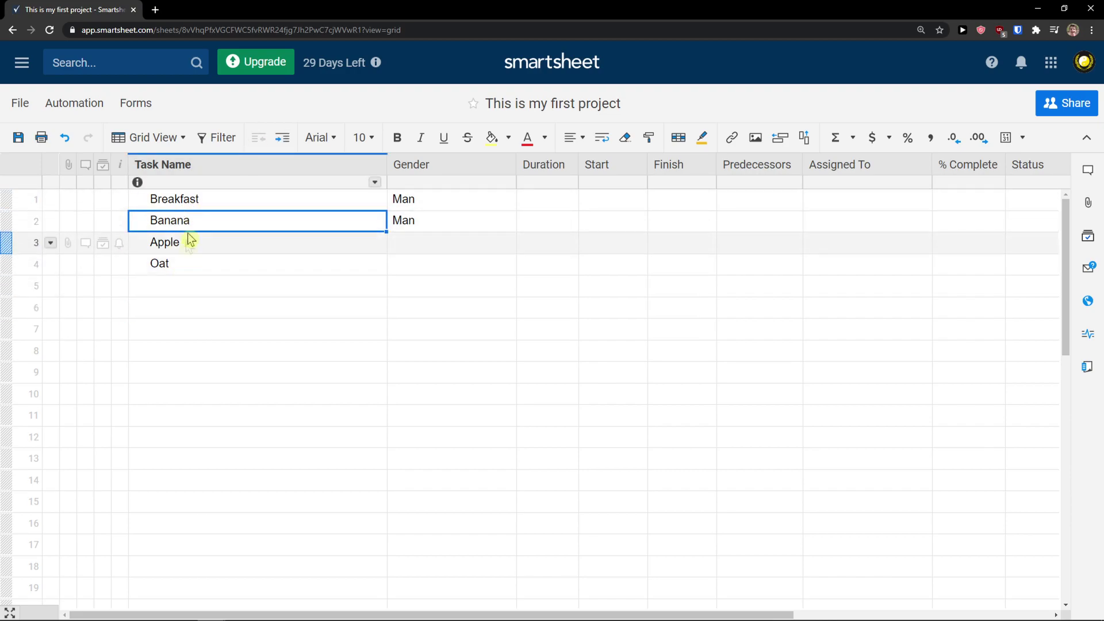
pyautogui.click(281, 138)
pyautogui.click(209, 241)
pyautogui.click(282, 137)
pyautogui.click(205, 266)
pyautogui.click(283, 139)
pyautogui.click(149, 200)
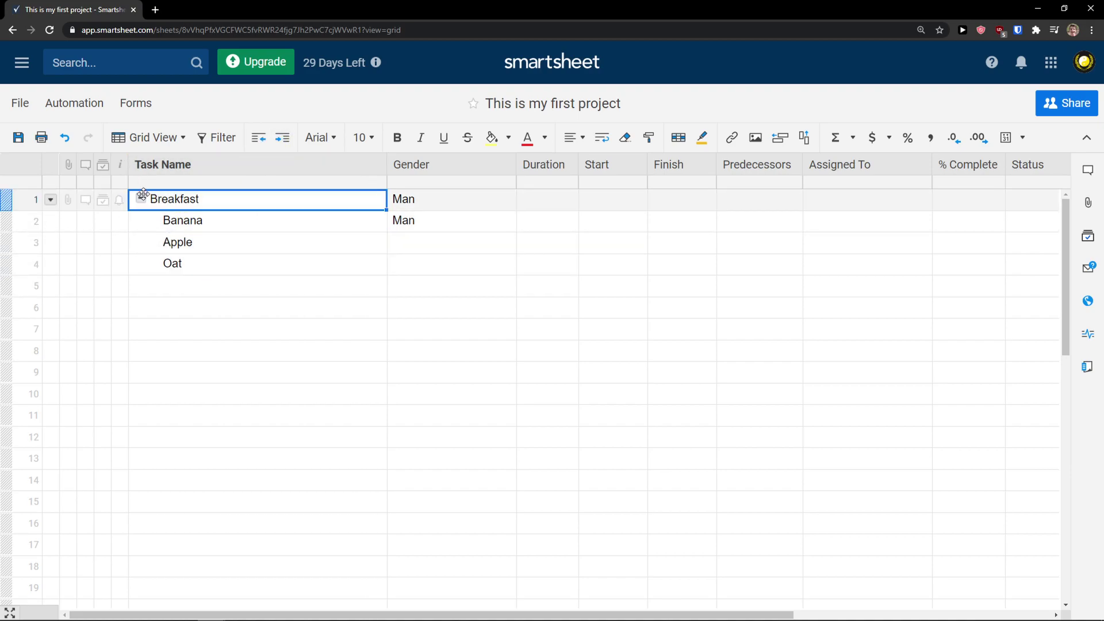
pyautogui.click(141, 198)
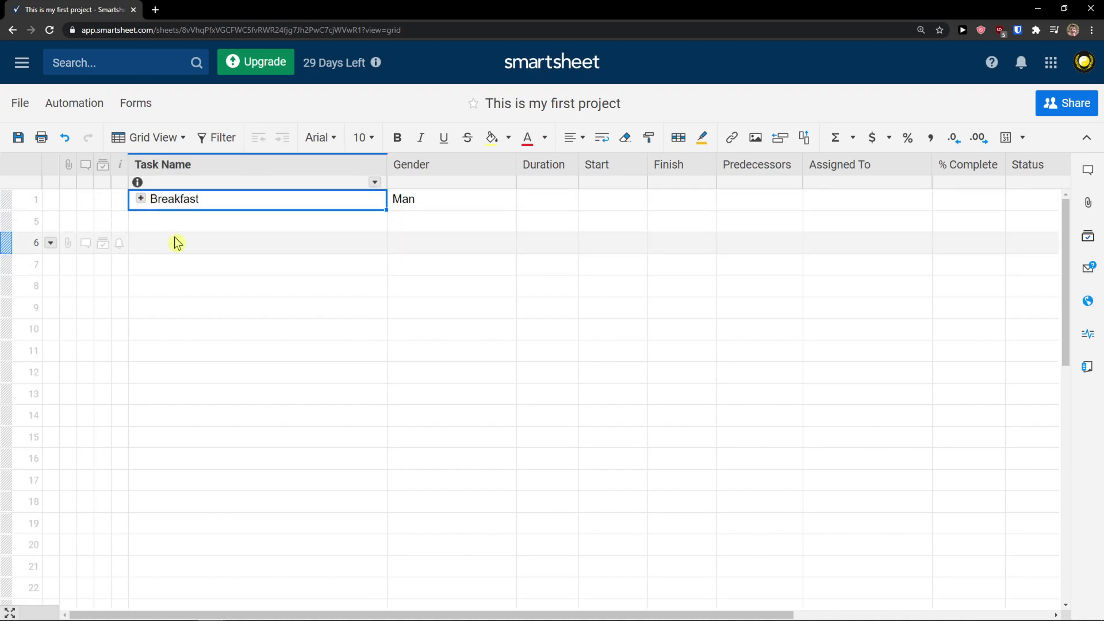
pyautogui.click(141, 198)
pyautogui.click(196, 289)
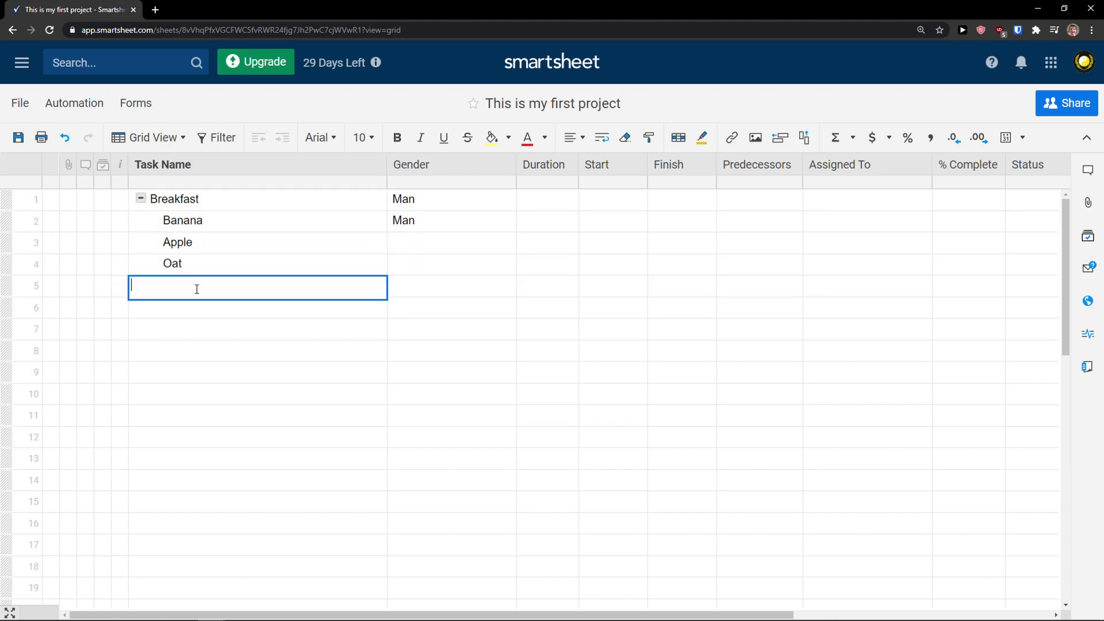
# Add a Lunch task in row 5 and outdent it to the top level
pyautogui.write('Lunch')
pyautogui.press('Return')
pyautogui.click(195, 290)
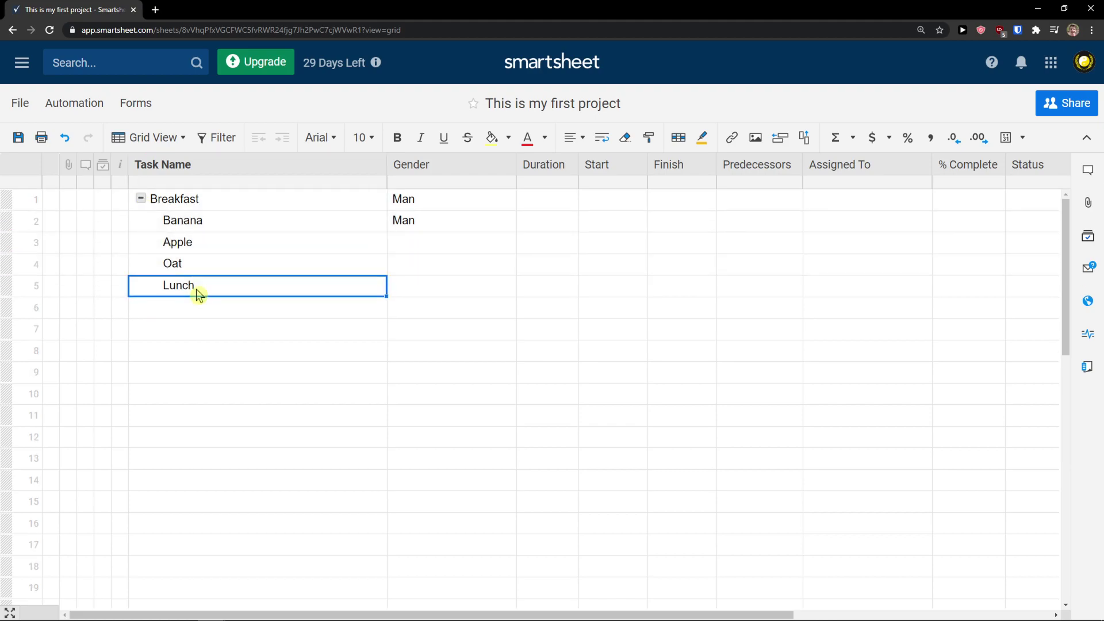
pyautogui.click(258, 137)
# Add Hamburger and Fries and nest both under Lunch
pyautogui.click(209, 308)
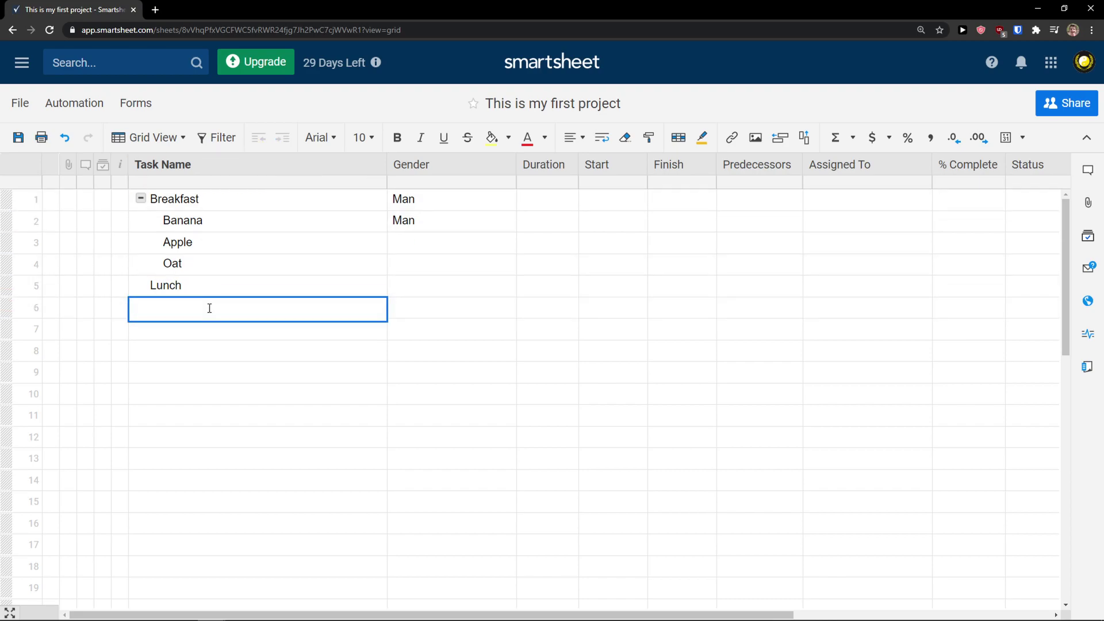
pyautogui.write('Hamburger')
pyautogui.press('Return')
pyautogui.write('Fries')
pyautogui.press('Return')
pyautogui.click(209, 308)
pyautogui.click(282, 137)
pyautogui.click(226, 332)
pyautogui.click(282, 137)
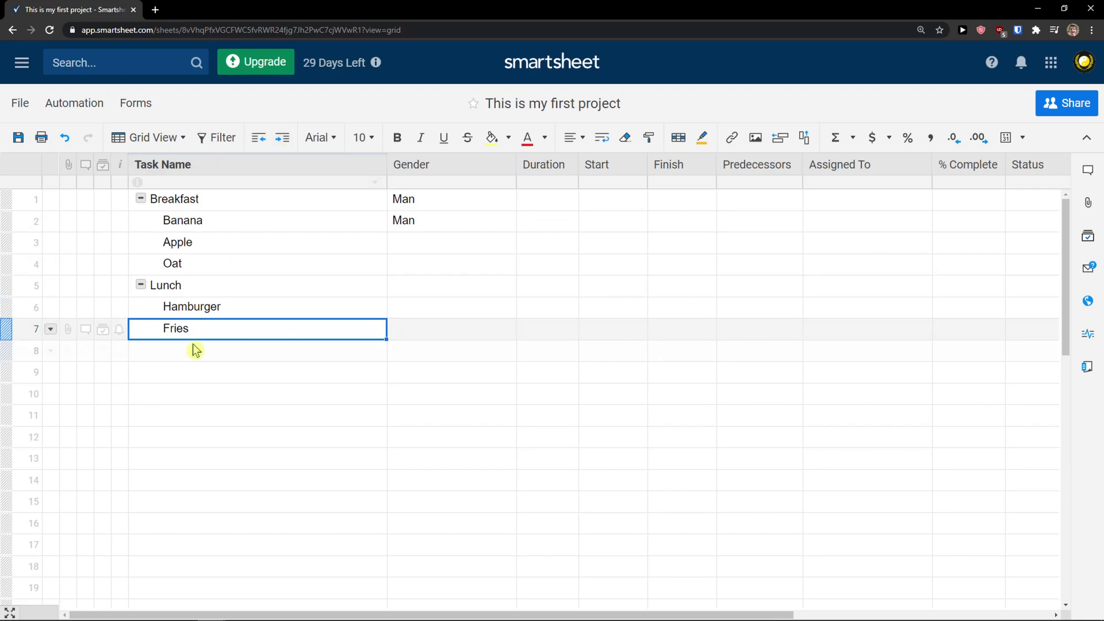
# Add a top-level Dinner task with 'Smoothie with strawberries' nested beneath it
pyautogui.click(191, 352)
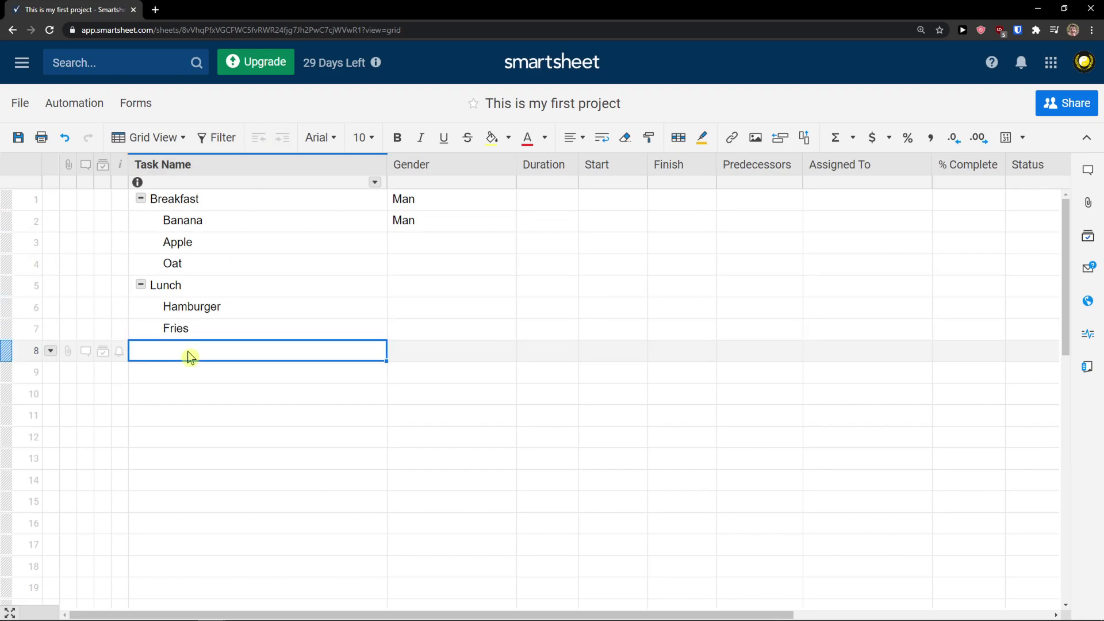
pyautogui.write('Dinner')
pyautogui.press('Return')
pyautogui.write('Smoothie with strawberries')
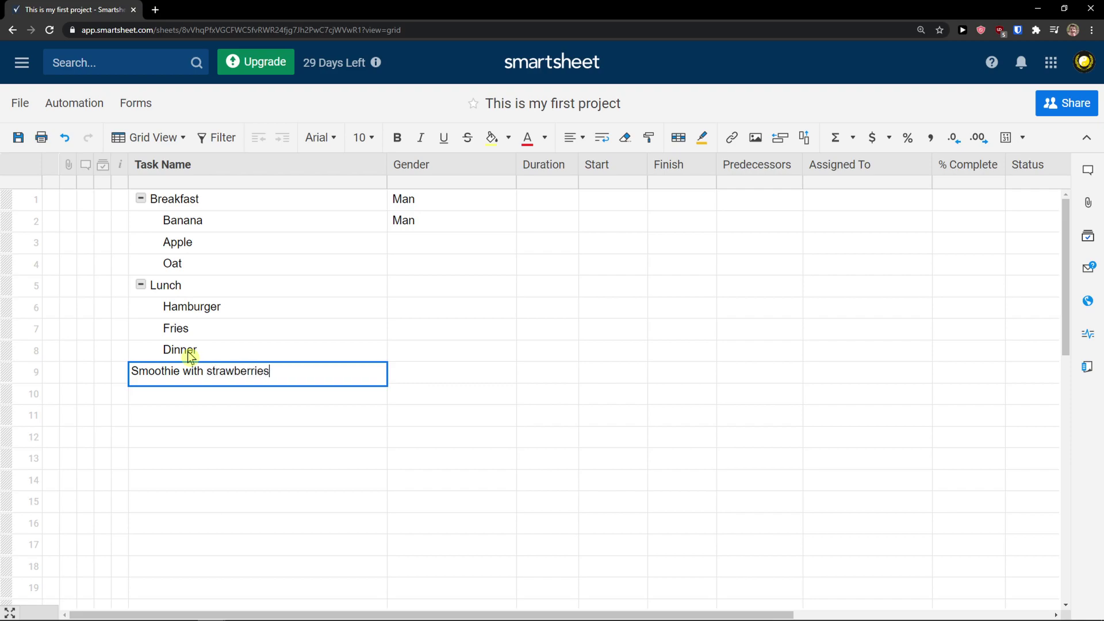
pyautogui.press('Return')
pyautogui.click(216, 352)
pyautogui.click(258, 137)
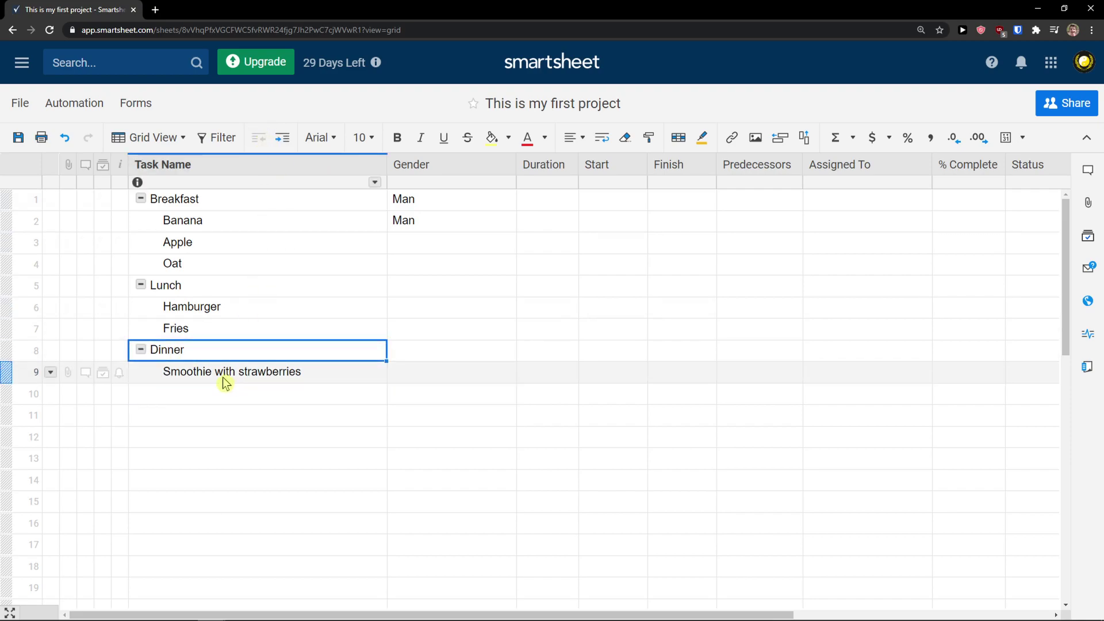
pyautogui.click(141, 349)
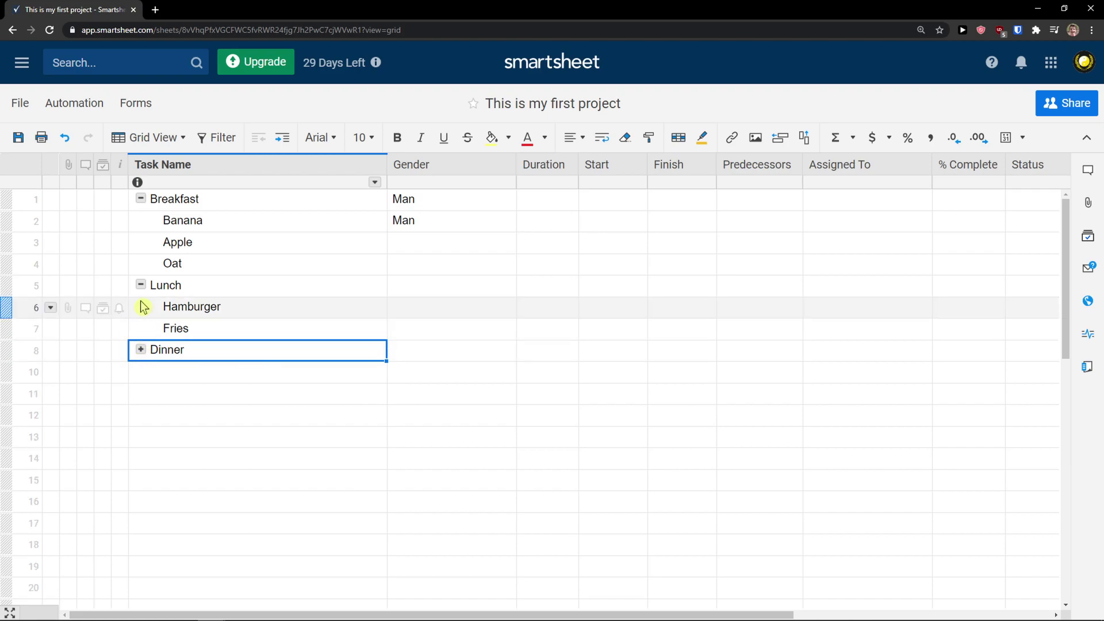
pyautogui.click(141, 349)
pyautogui.moveTo(333, 615)
pyautogui.mouseDown()
pyautogui.moveTo(367, 609)
pyautogui.moveTo(330, 605)
pyautogui.mouseUp()
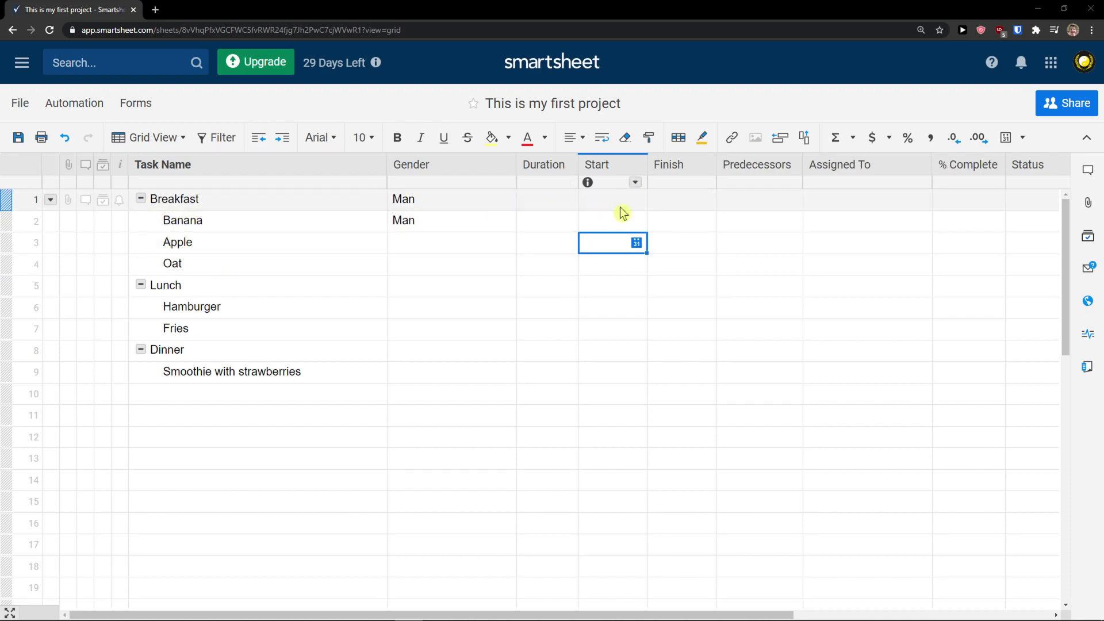
# Set the Start dates of Banana and Apple to March 17 (03/17/21)
pyautogui.click(620, 224)
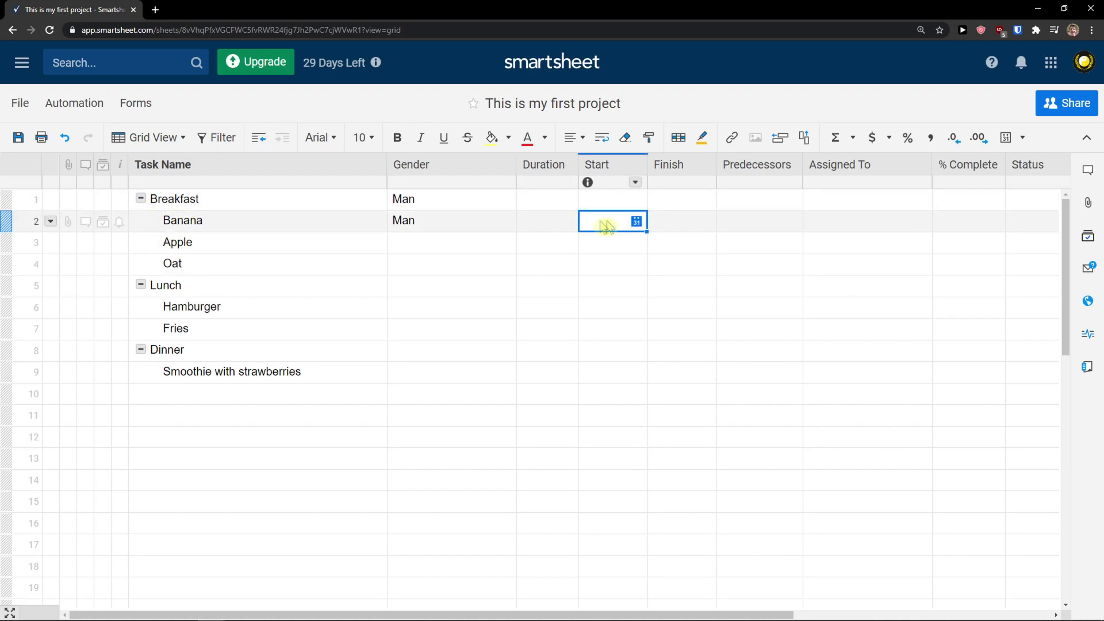
pyautogui.click(636, 222)
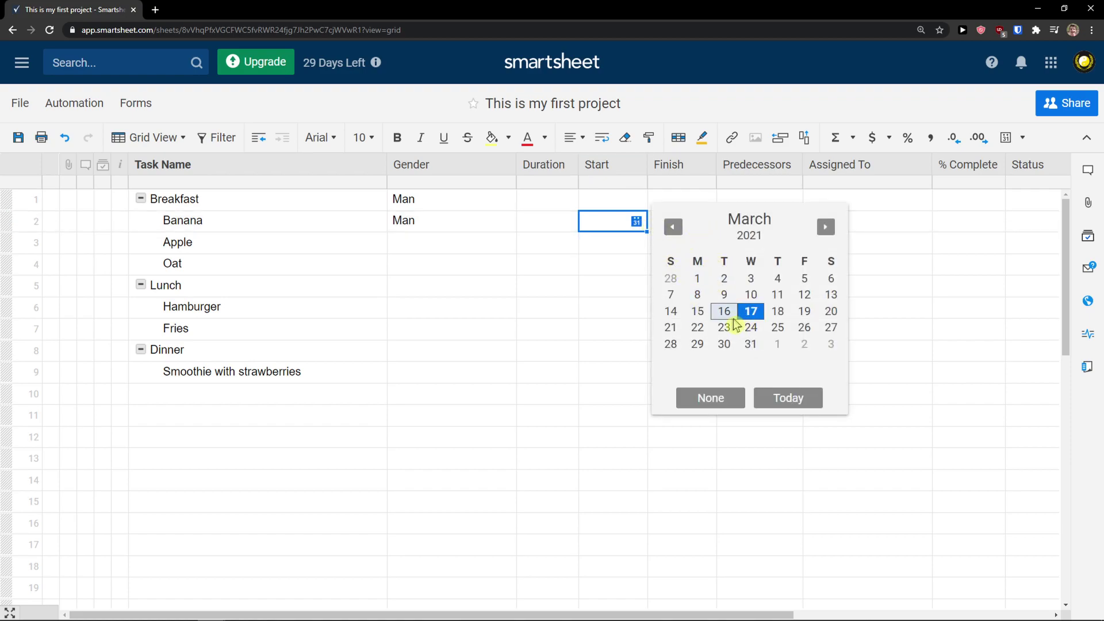
pyautogui.click(751, 311)
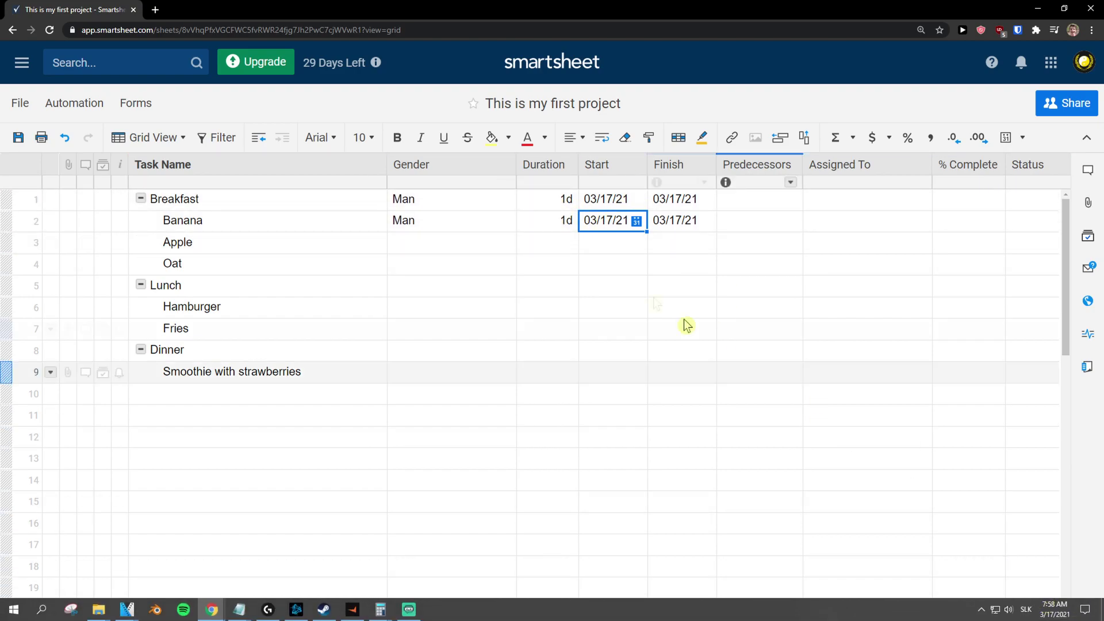
pyautogui.click(632, 246)
pyautogui.click(635, 244)
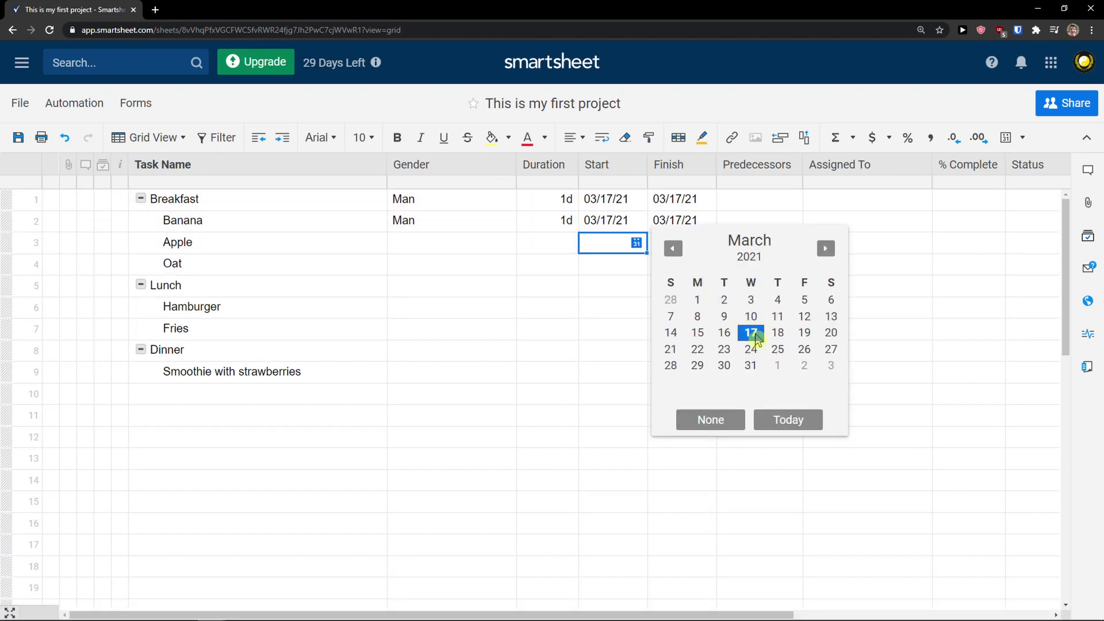
pyautogui.click(754, 335)
pyautogui.click(672, 247)
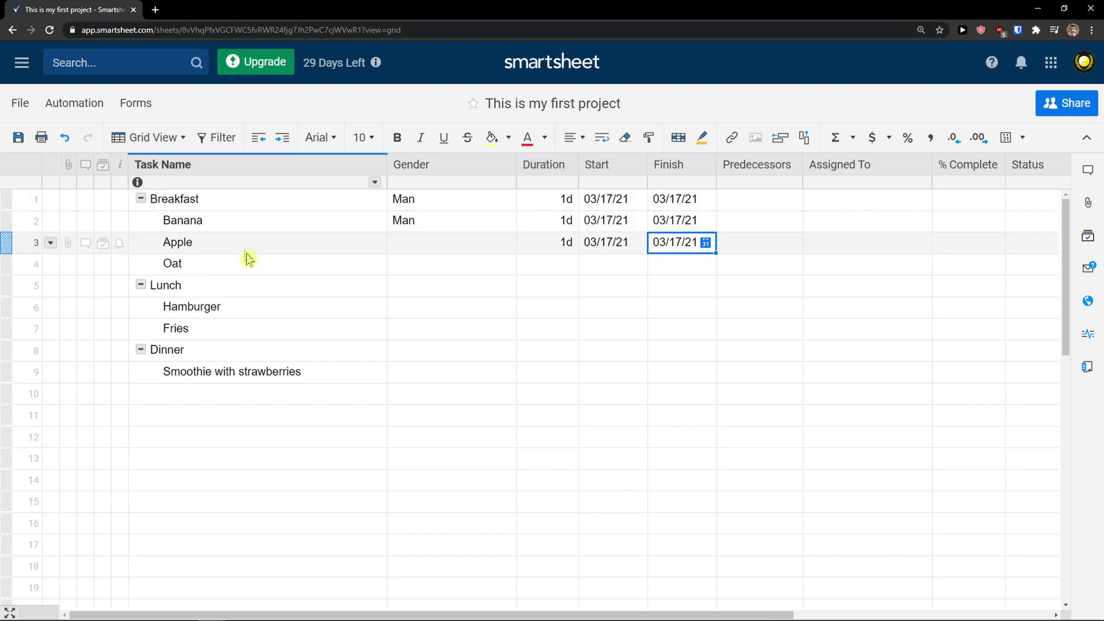
# Give Oat a March 17 start date and a March 18 finish date
pyautogui.click(601, 268)
pyautogui.click(637, 265)
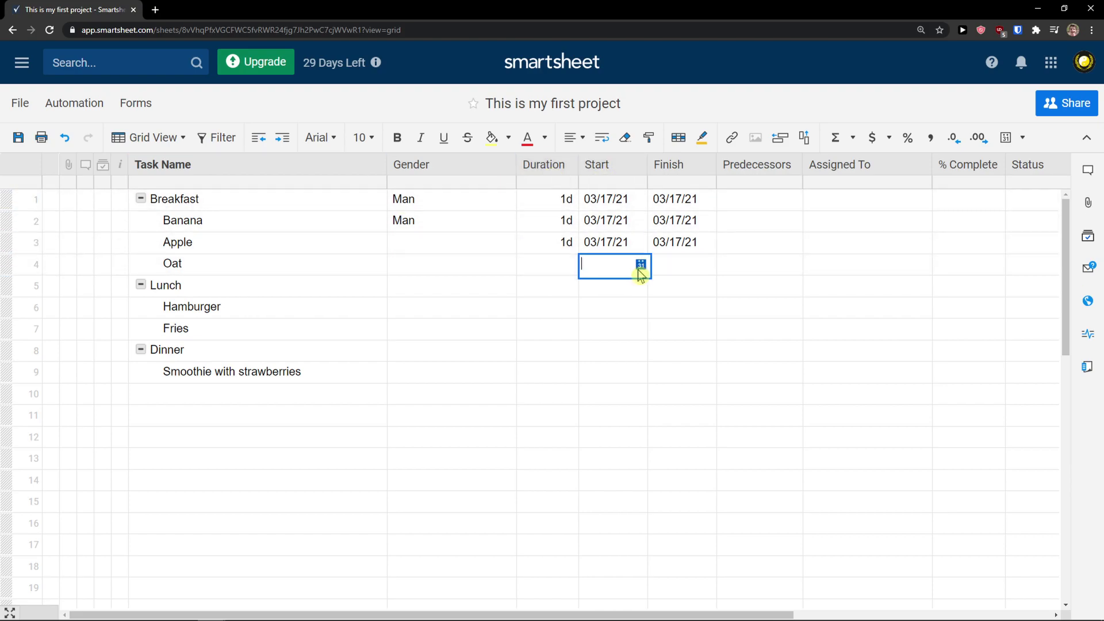
pyautogui.click(750, 349)
pyautogui.click(683, 271)
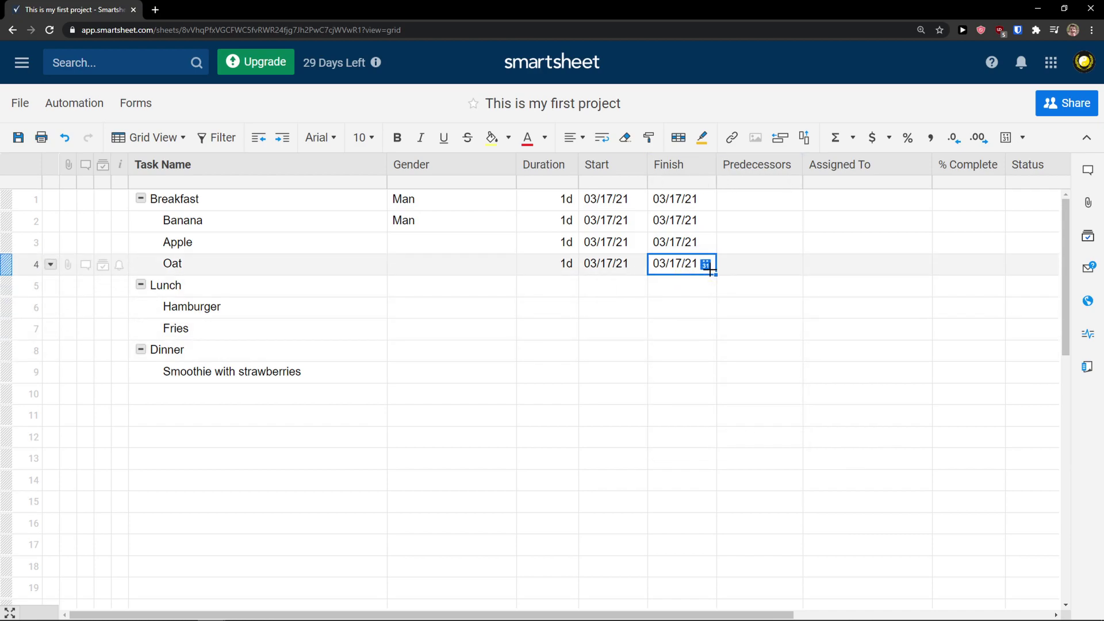
pyautogui.click(708, 268)
pyautogui.click(845, 356)
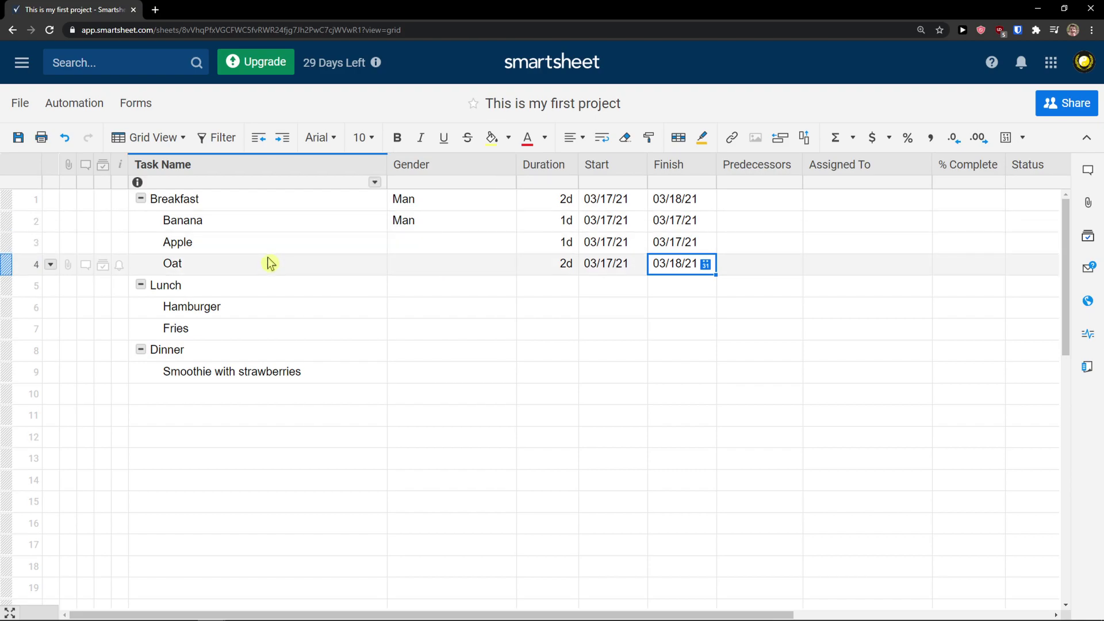
# Set the Finish dates of Apple and Banana to March 18 (03/18/21)
pyautogui.click(704, 249)
pyautogui.click(706, 248)
pyautogui.click(848, 332)
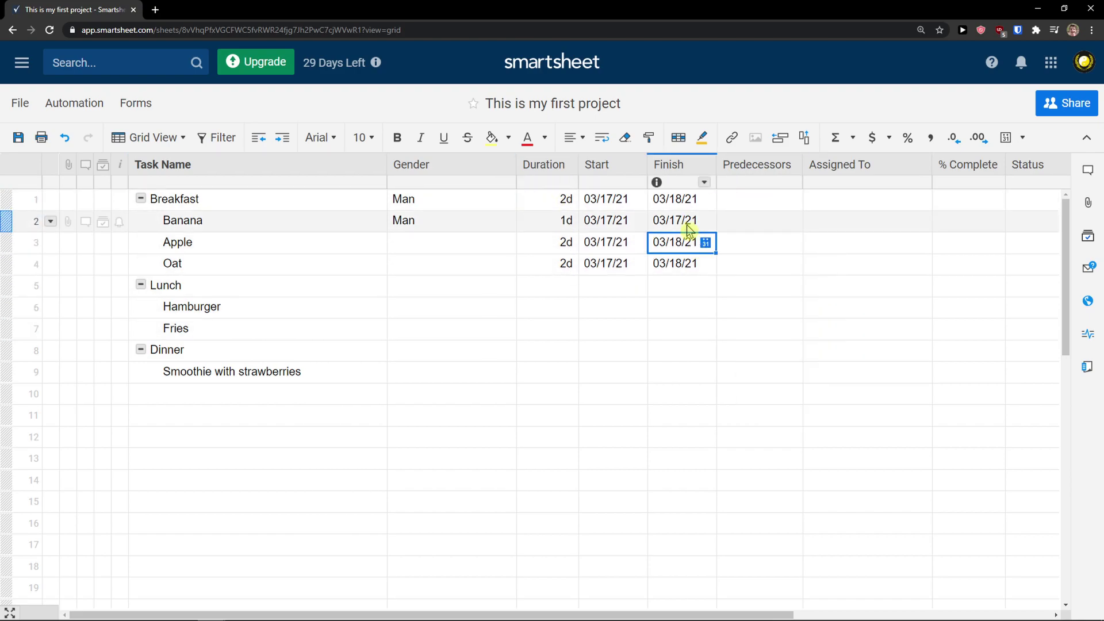
pyautogui.click(712, 226)
pyautogui.click(706, 222)
pyautogui.click(848, 311)
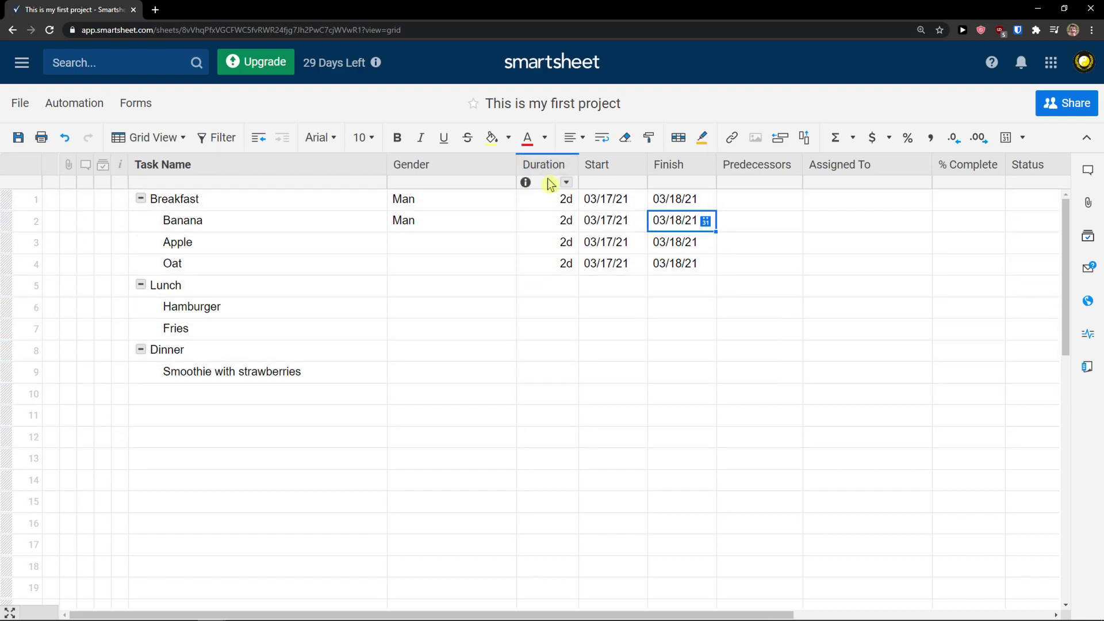
pyautogui.click(547, 307)
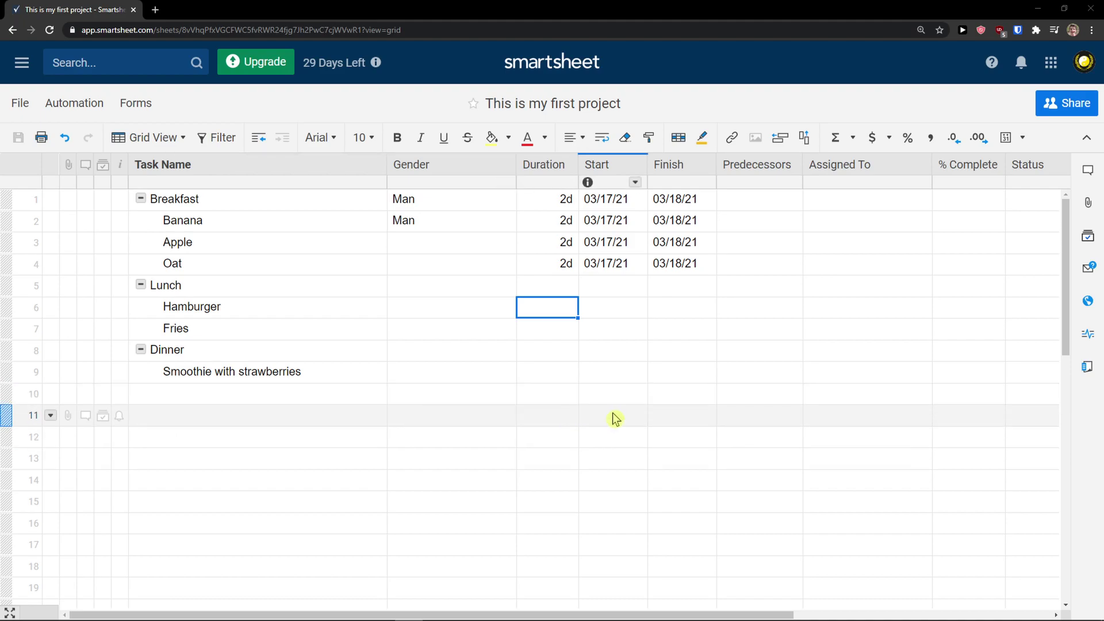
# From the Breakfast row's Assigned To dropdown, start adding a new contact
pyautogui.moveTo(492, 614); pyautogui.dragTo(641, 616)
pyautogui.click(640, 206)
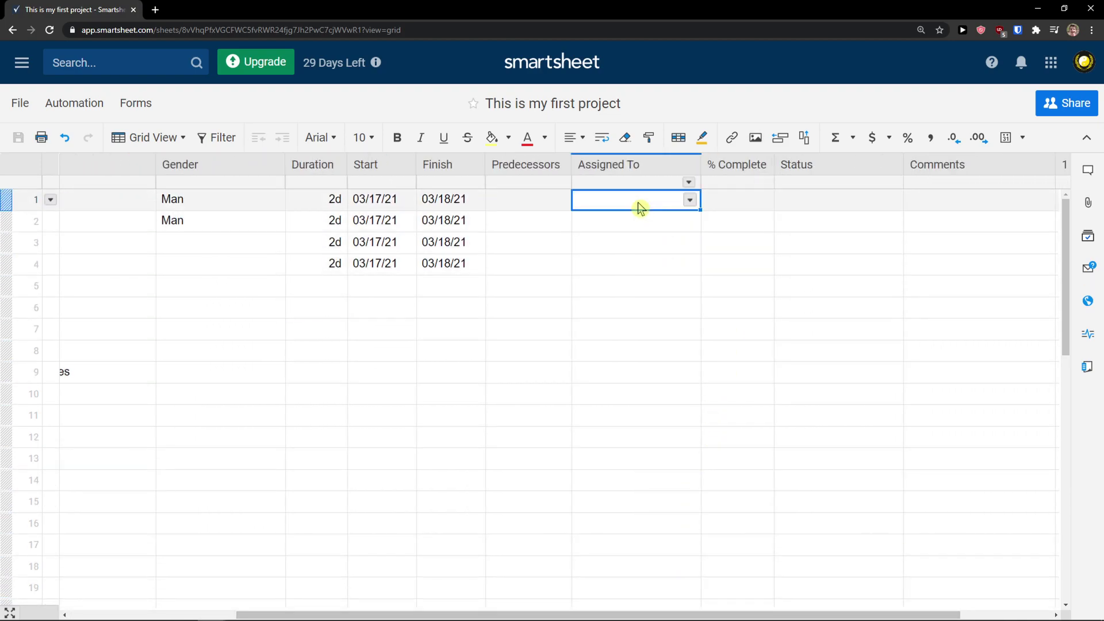
pyautogui.click(689, 201)
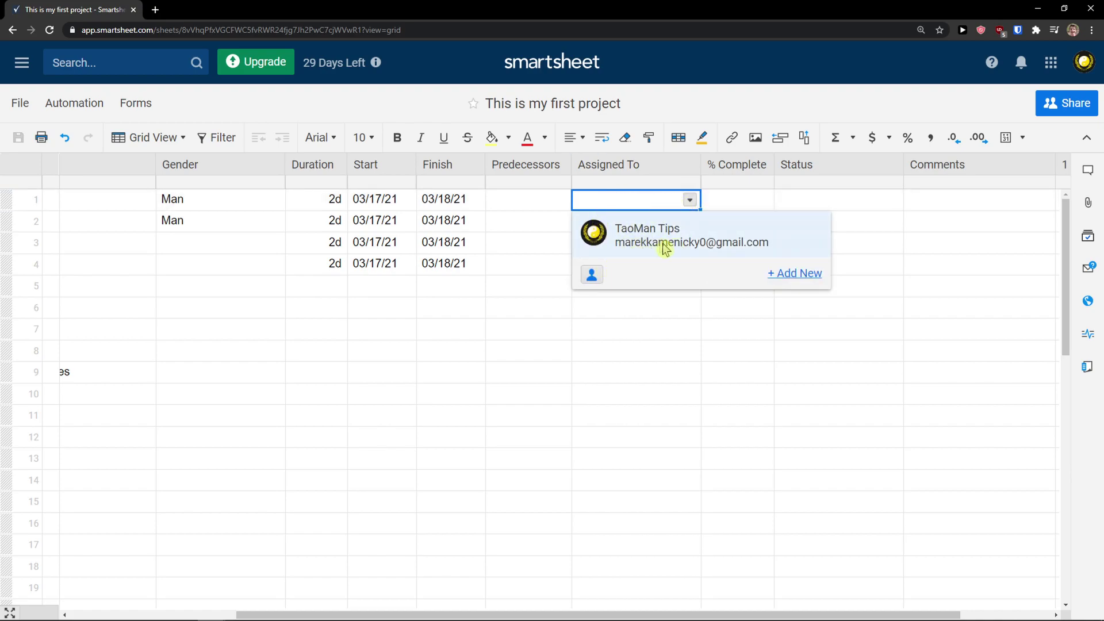
pyautogui.click(799, 273)
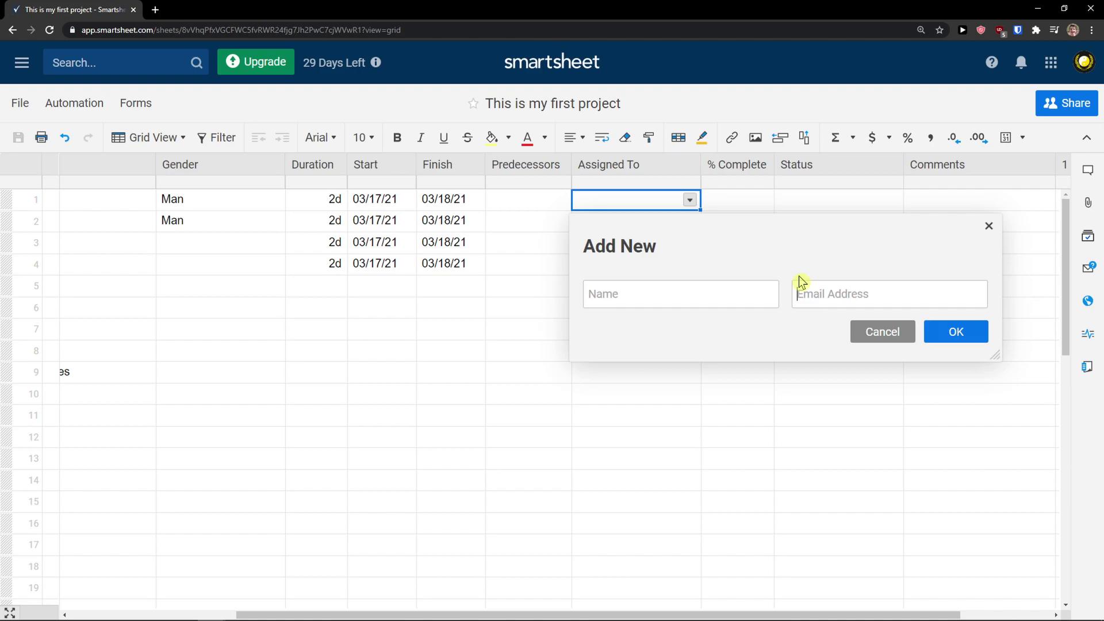
# Create the contact Mom with an email address and assign it to Breakfast
pyautogui.click(719, 286)
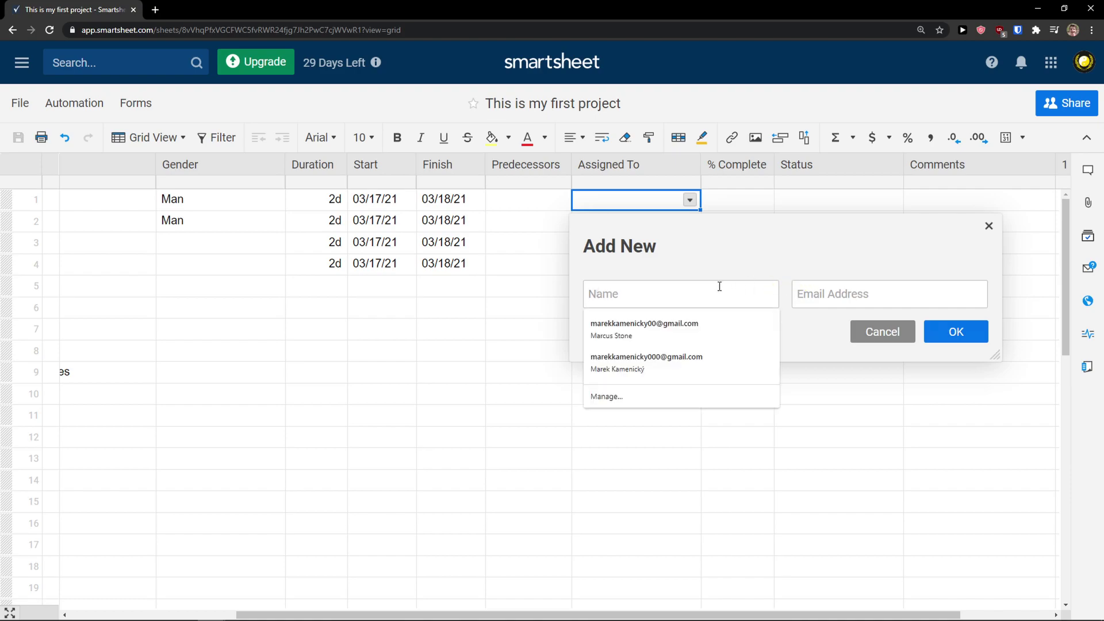
pyautogui.write('Mom')
pyautogui.press('Tab')
pyautogui.write('m')
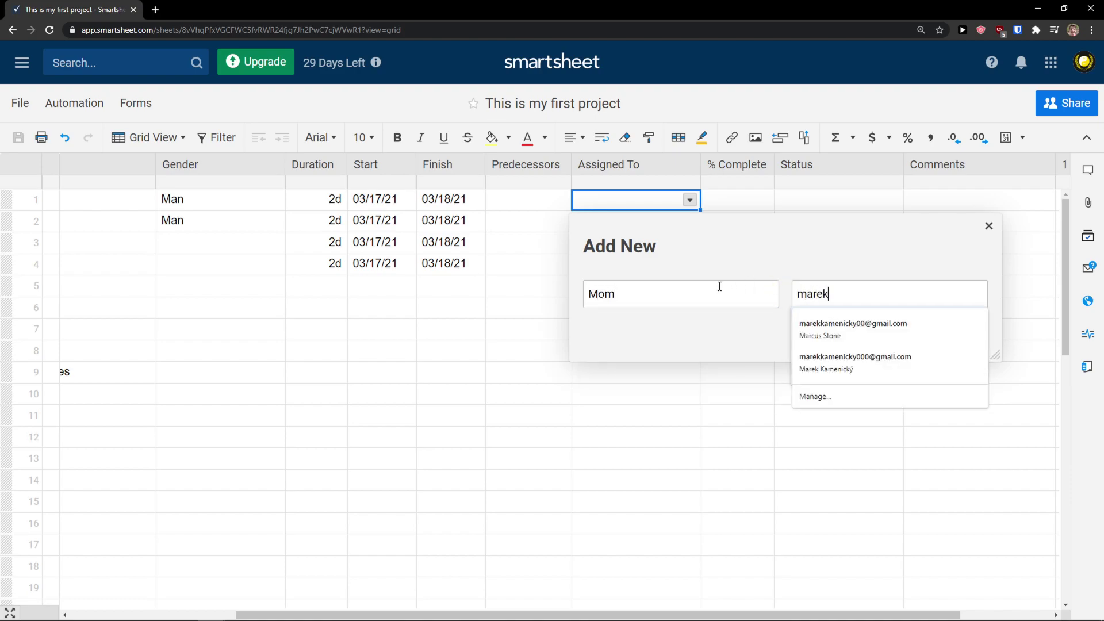
pyautogui.press('BackSpace')
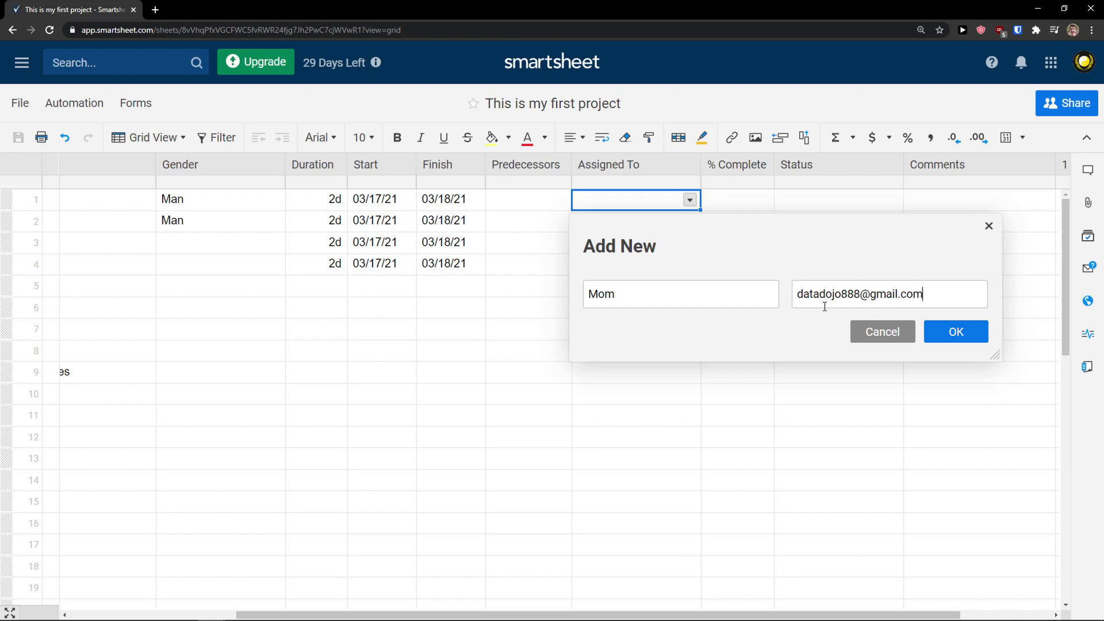
pyautogui.click(978, 339)
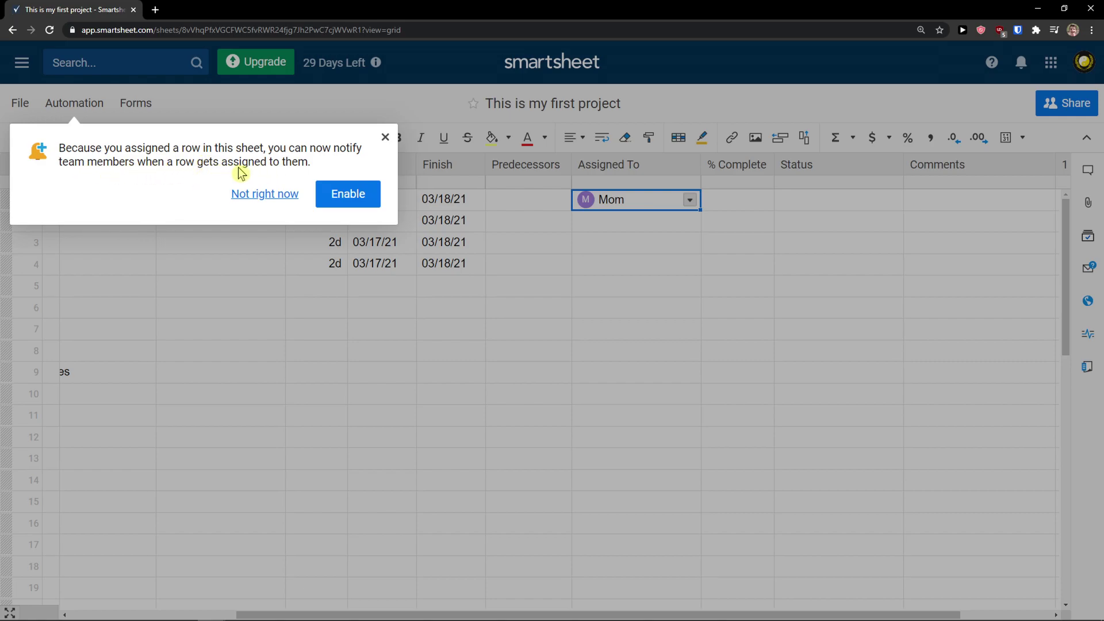
# Dismiss the notification offer and narrow the Predecessors column
pyautogui.click(382, 139)
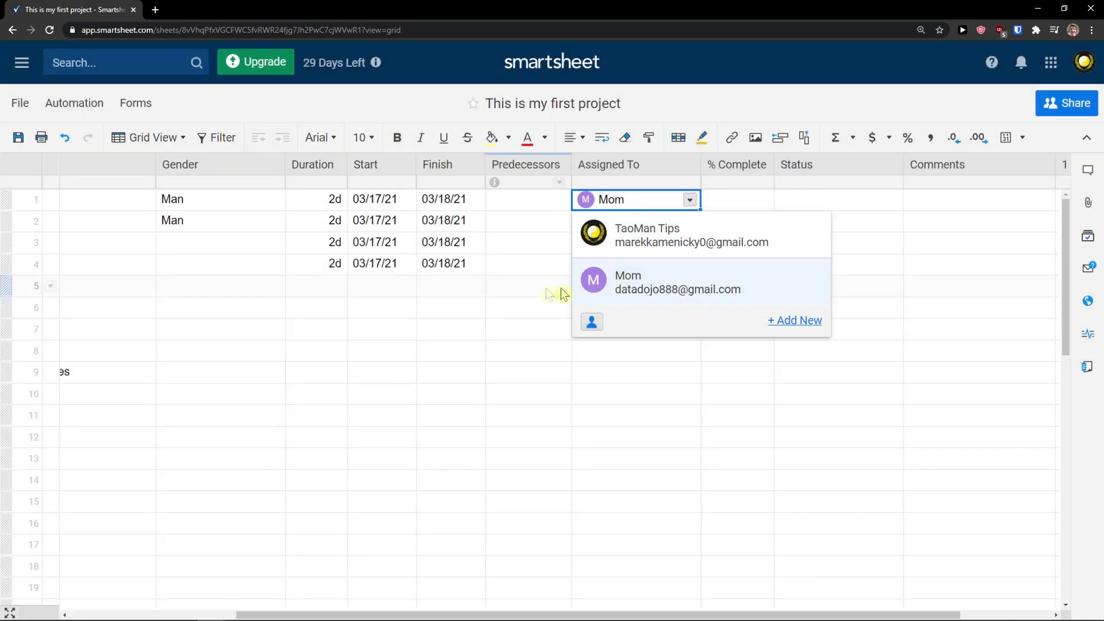
pyautogui.click(567, 287)
pyautogui.moveTo(569, 165); pyautogui.dragTo(554, 167)
pyautogui.click(643, 170)
pyautogui.click(527, 286)
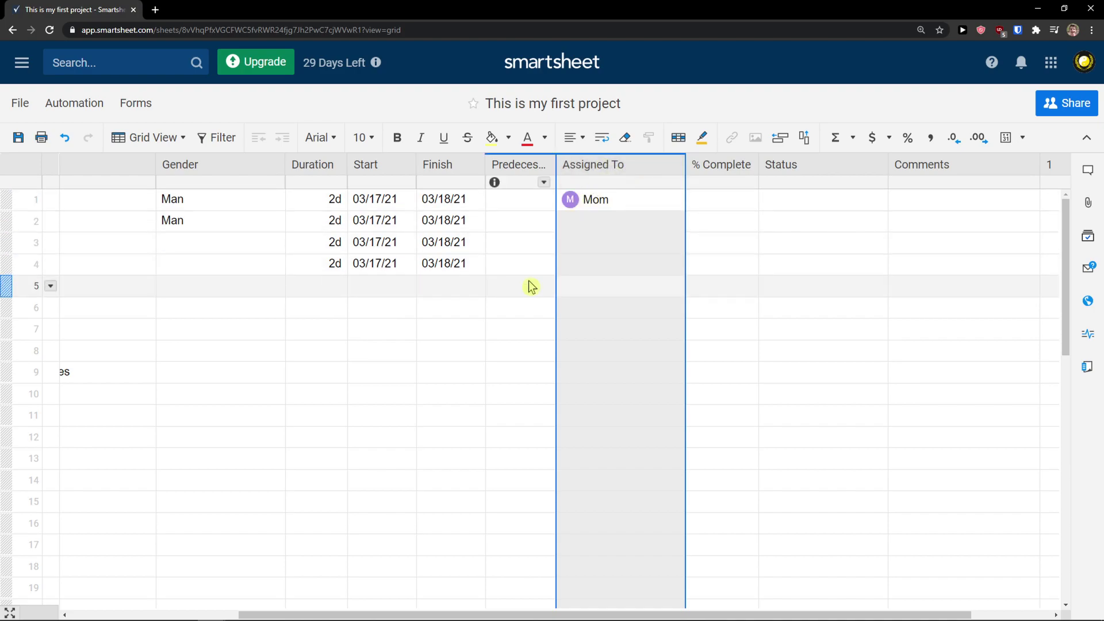
# Assign Mom to the Banana, Apple and Oat rows
pyautogui.click(594, 221)
pyautogui.click(673, 222)
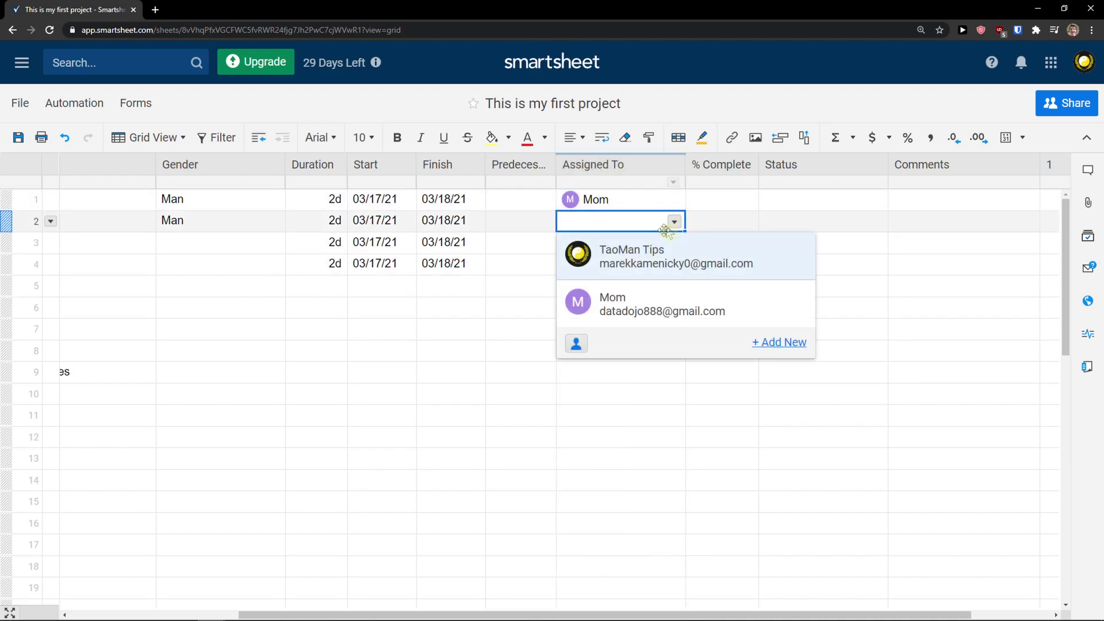
pyautogui.click(653, 303)
pyautogui.click(661, 242)
pyautogui.click(673, 243)
pyautogui.click(655, 319)
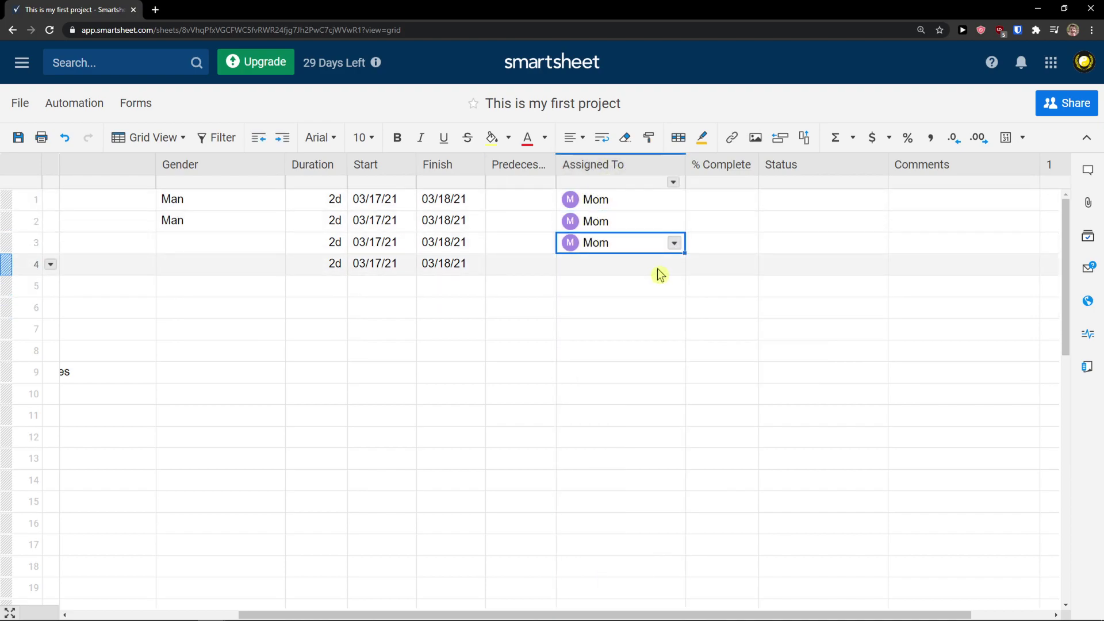
pyautogui.click(667, 265)
pyautogui.click(674, 264)
pyautogui.click(668, 341)
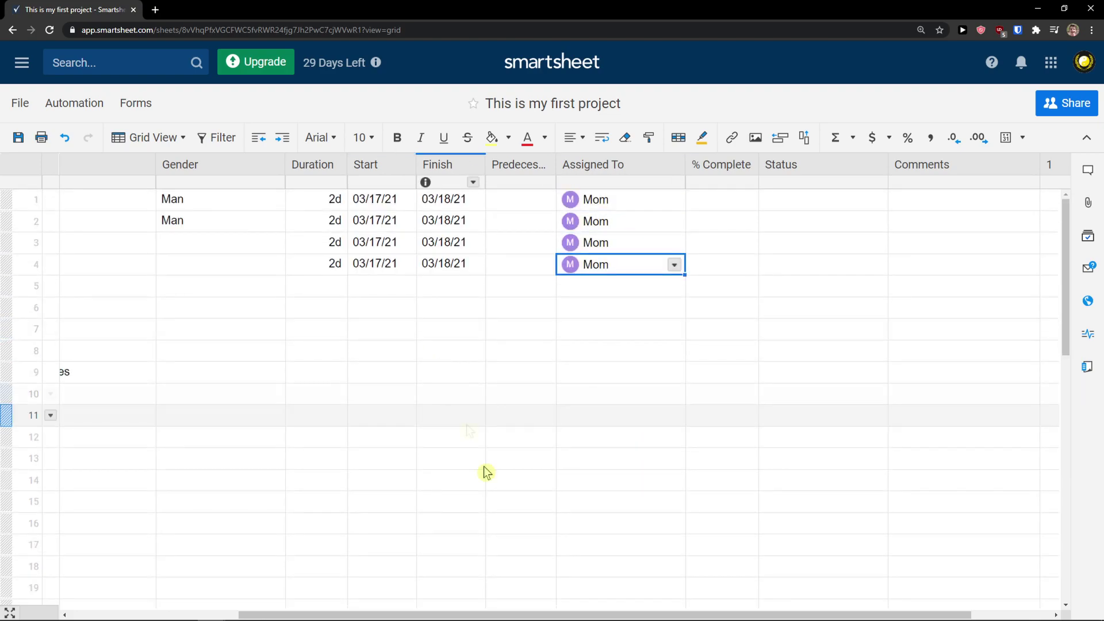
# Assign Mom to the Lunch row as well
pyautogui.moveTo(474, 615); pyautogui.dragTo(252, 577)
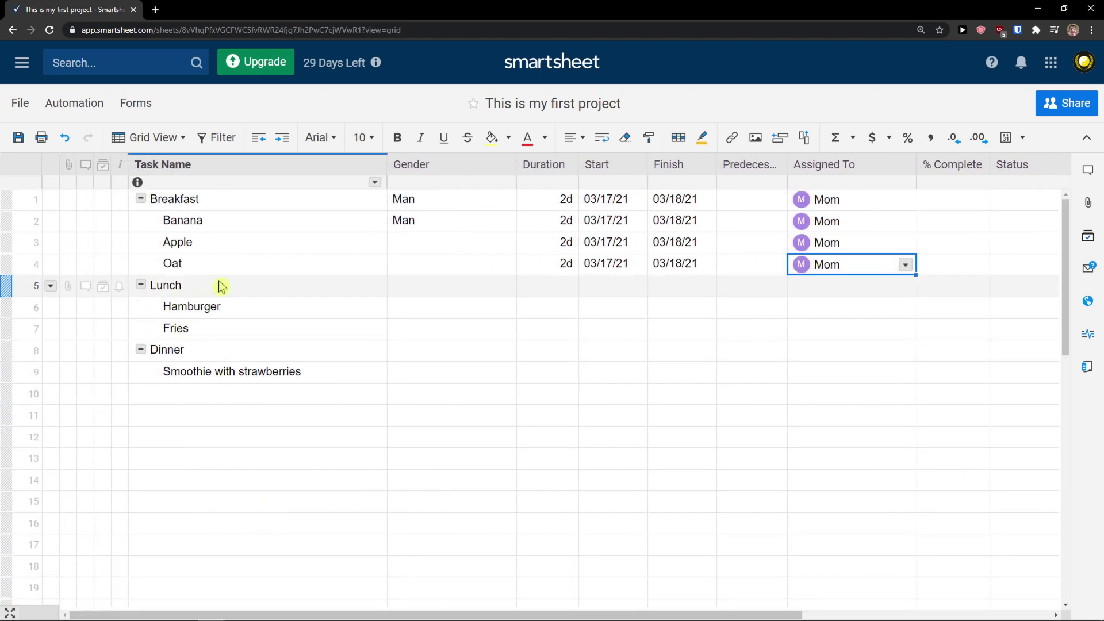
pyautogui.click(905, 285)
pyautogui.click(905, 285)
pyautogui.click(771, 377)
pyautogui.click(772, 360)
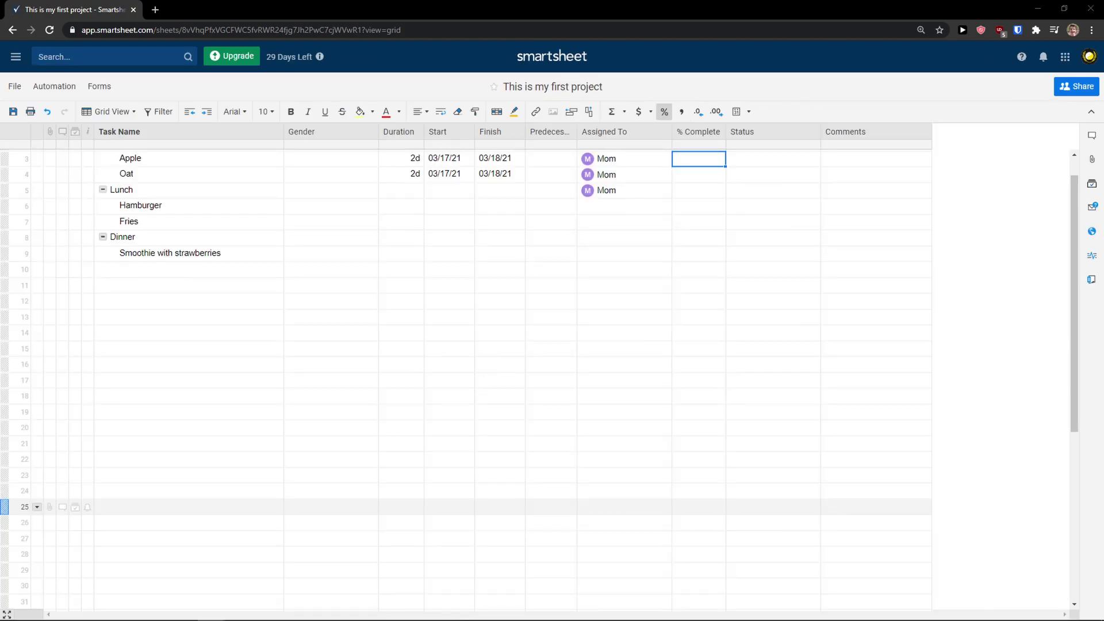
# Create a new automated workflow titled Reminder
pyautogui.scroll(-1, 442, 313)
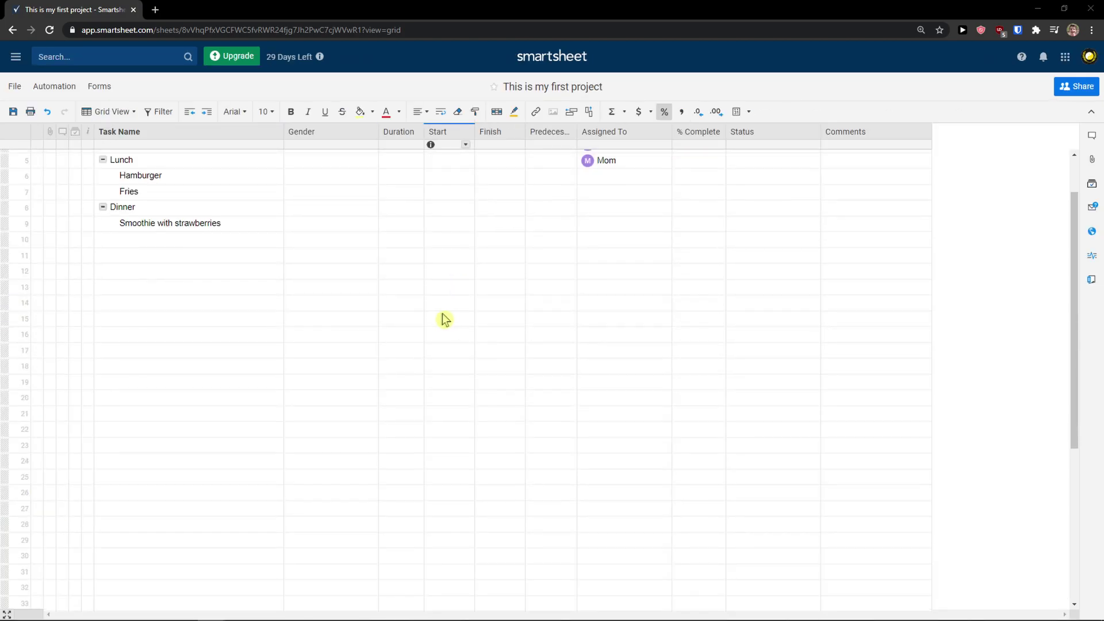
pyautogui.scroll(2, 442, 312)
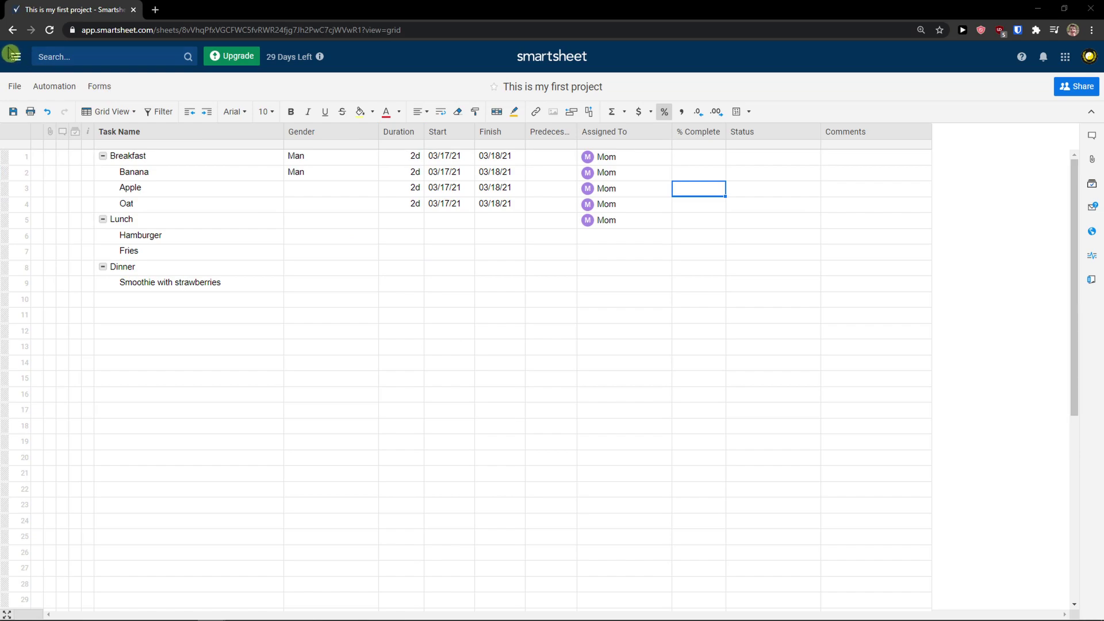
pyautogui.click(60, 87)
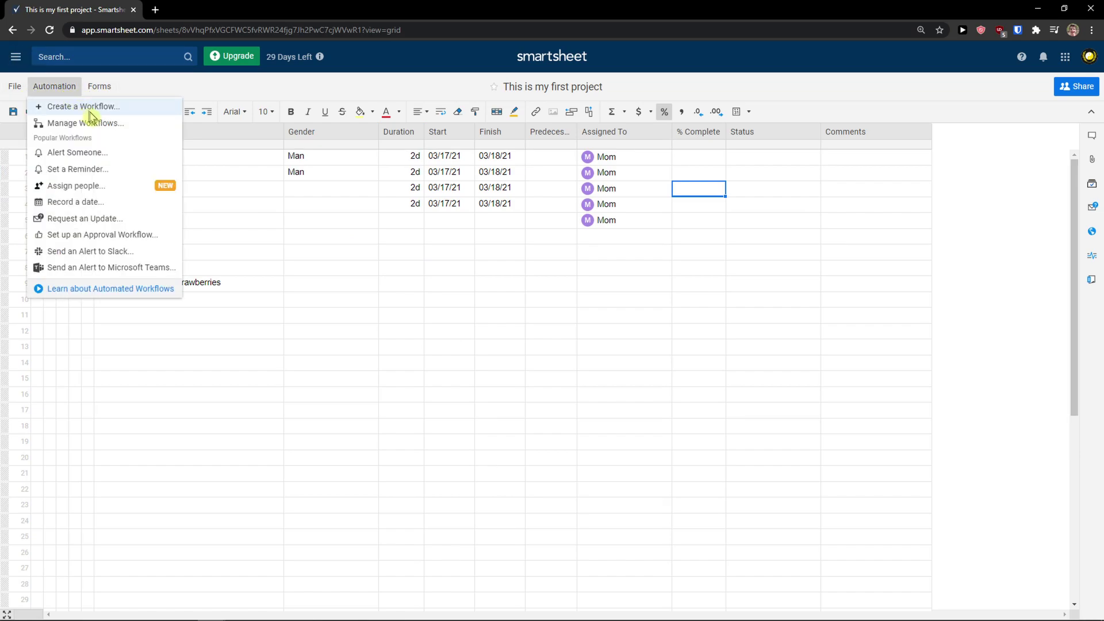
pyautogui.click(122, 109)
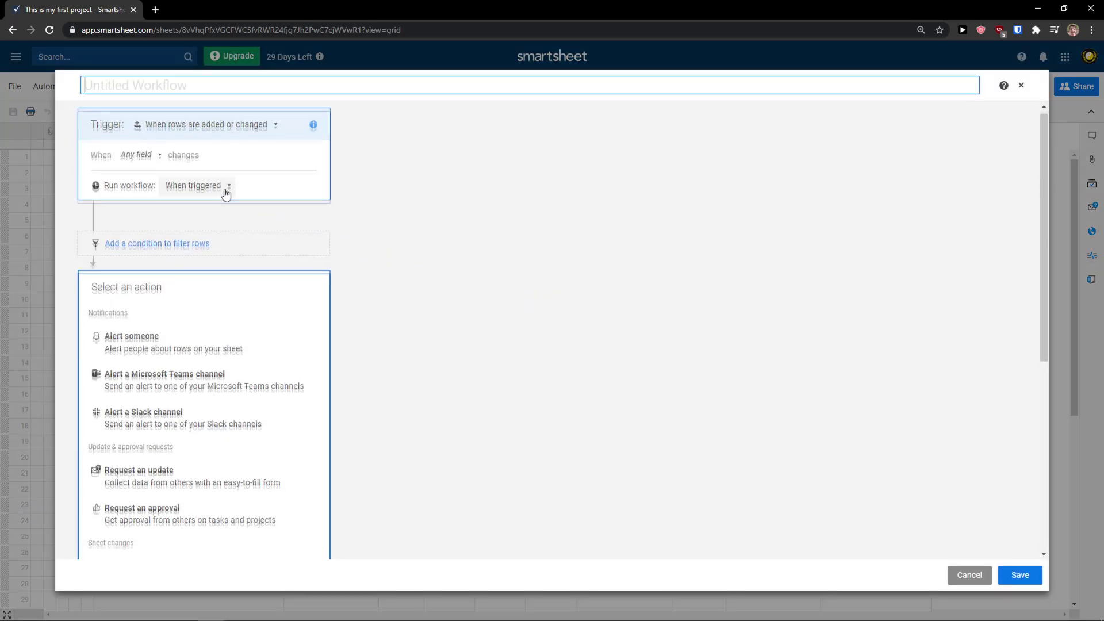
pyautogui.click(182, 86)
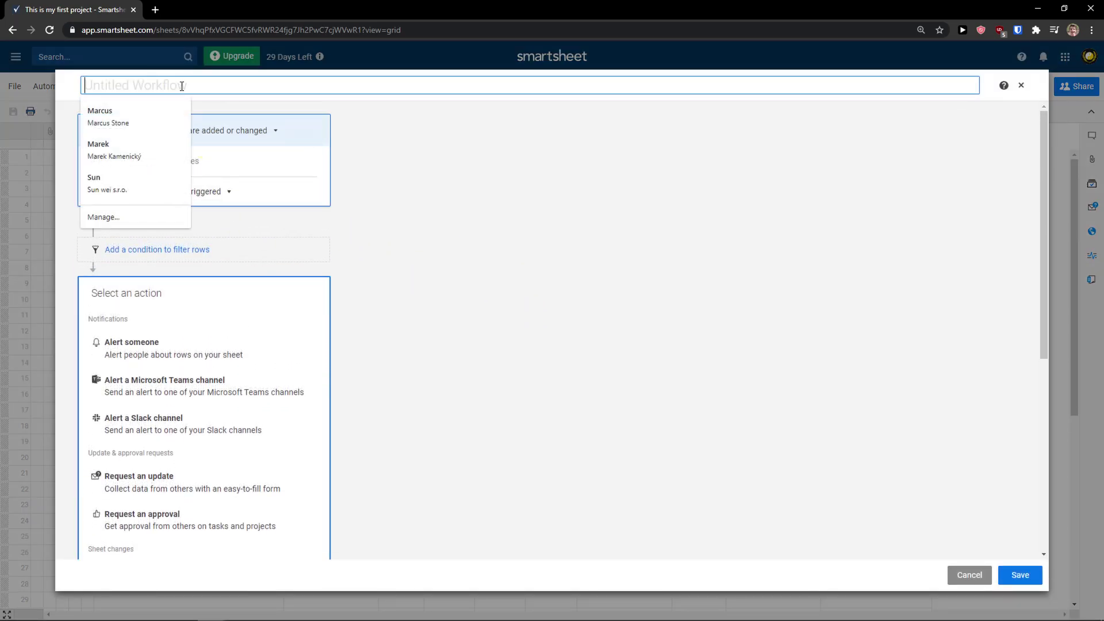
pyautogui.write('Reminder')
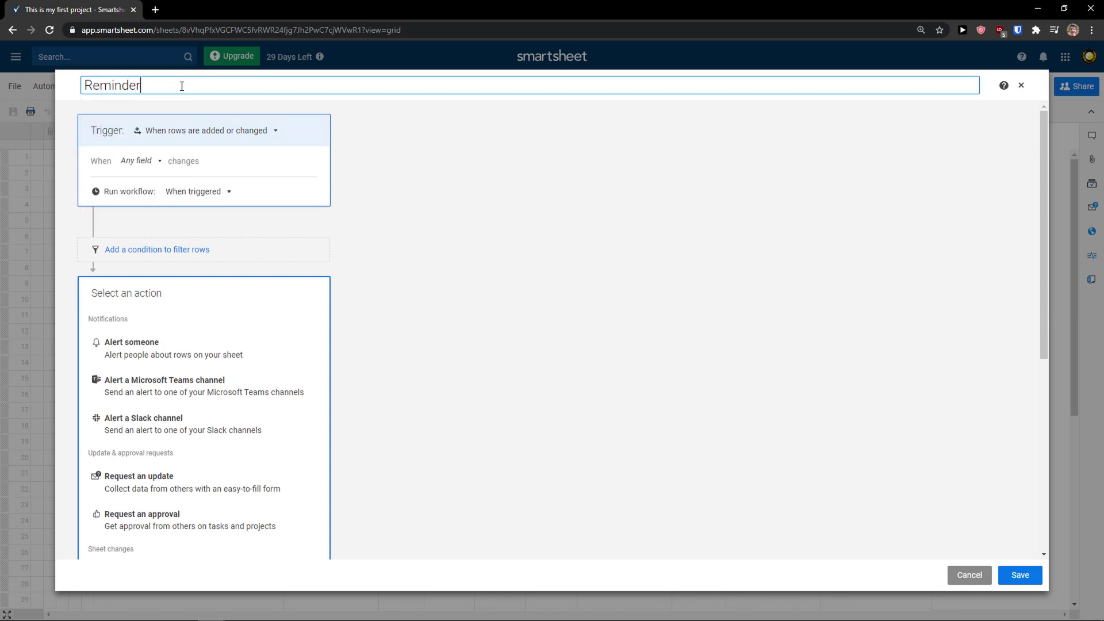
# Set the Reminder trigger to 'When rows are added'
pyautogui.click(270, 140)
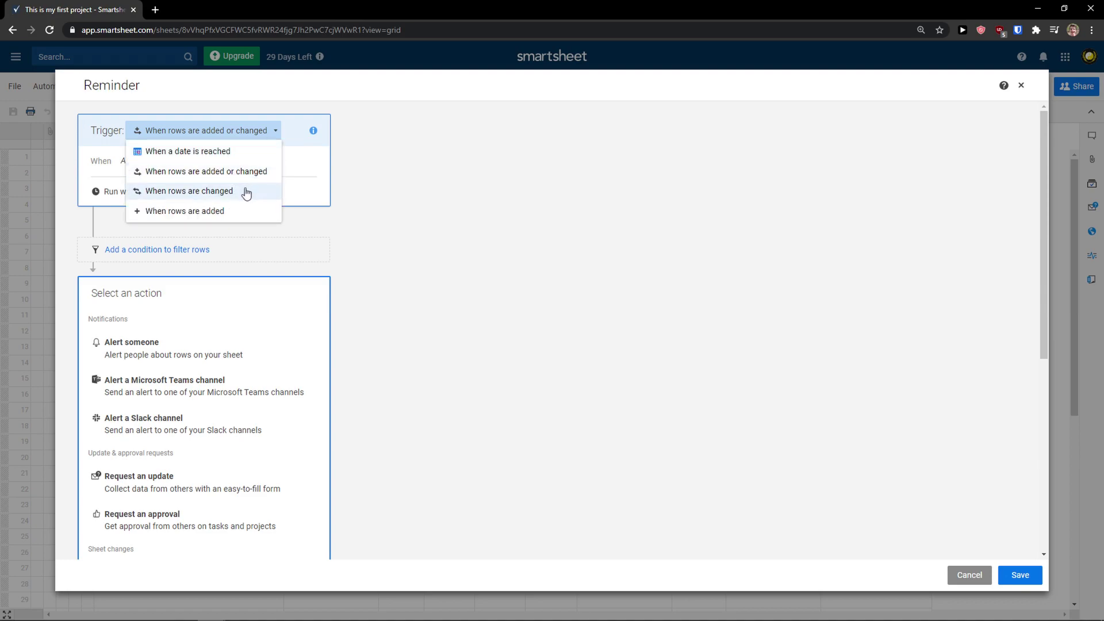
pyautogui.click(223, 215)
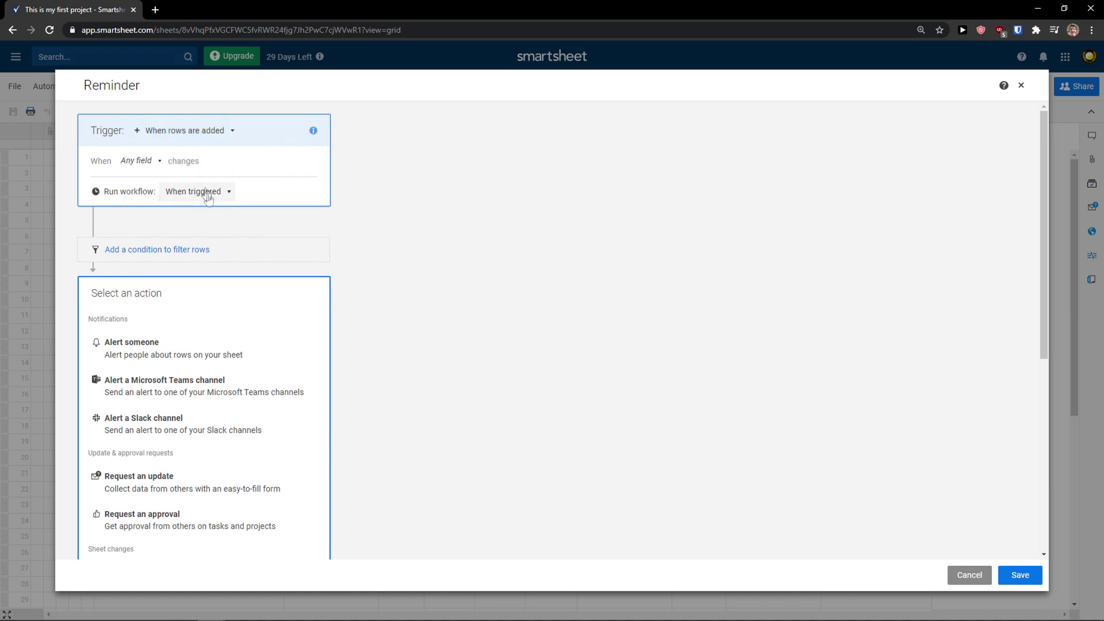
pyautogui.click(143, 161)
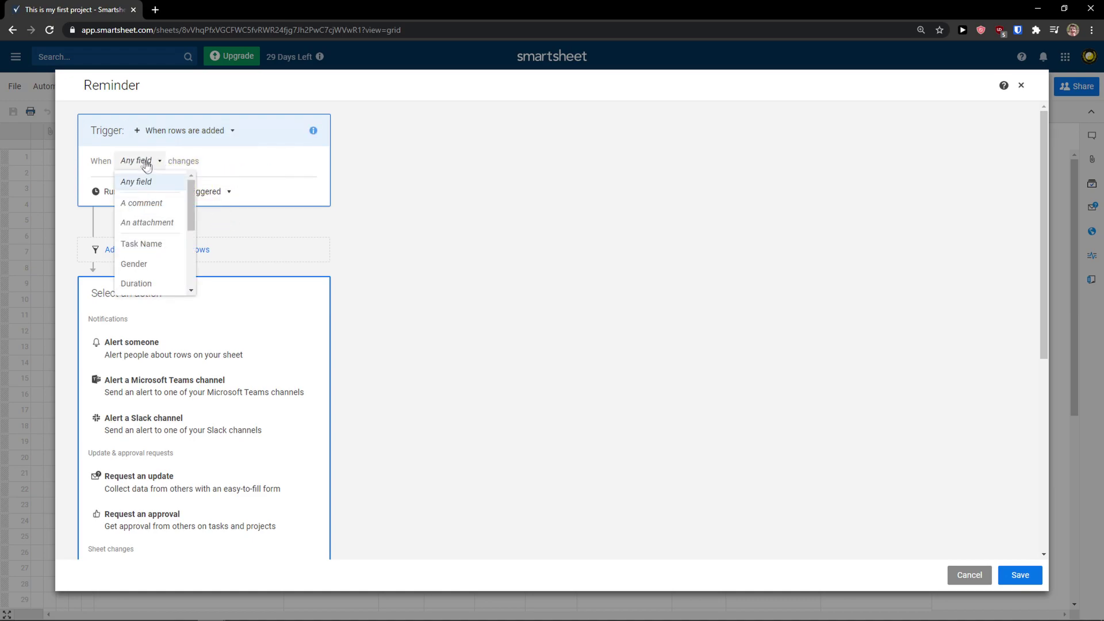
pyautogui.scroll(-2, 162, 226)
pyautogui.scroll(2, 157, 242)
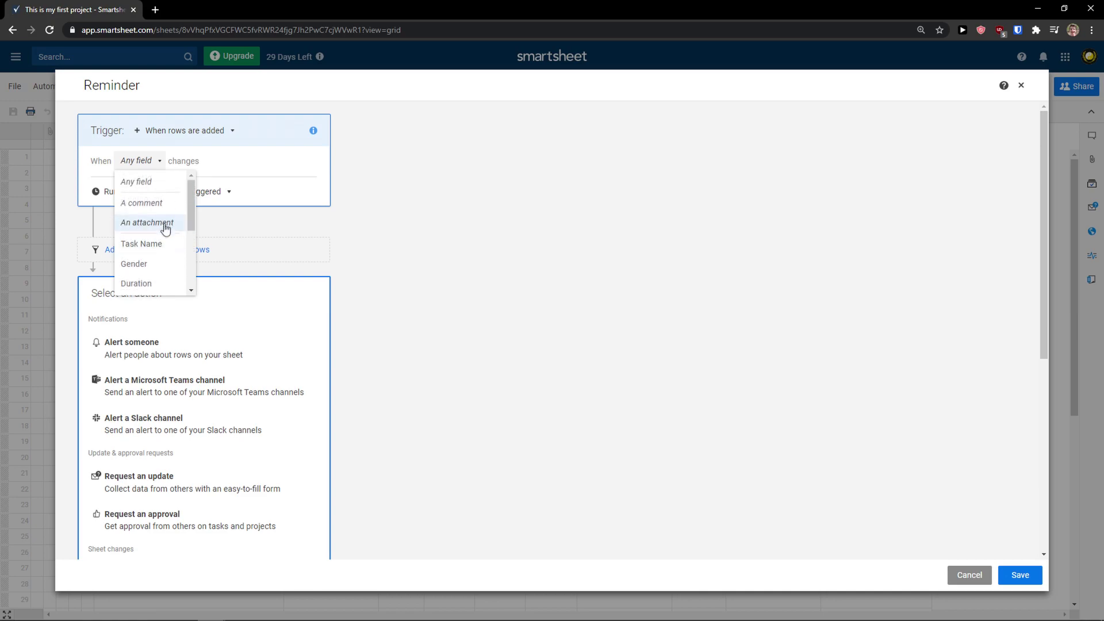
# Make the trigger watch the Task Name field, after briefly trying comments
pyautogui.click(159, 249)
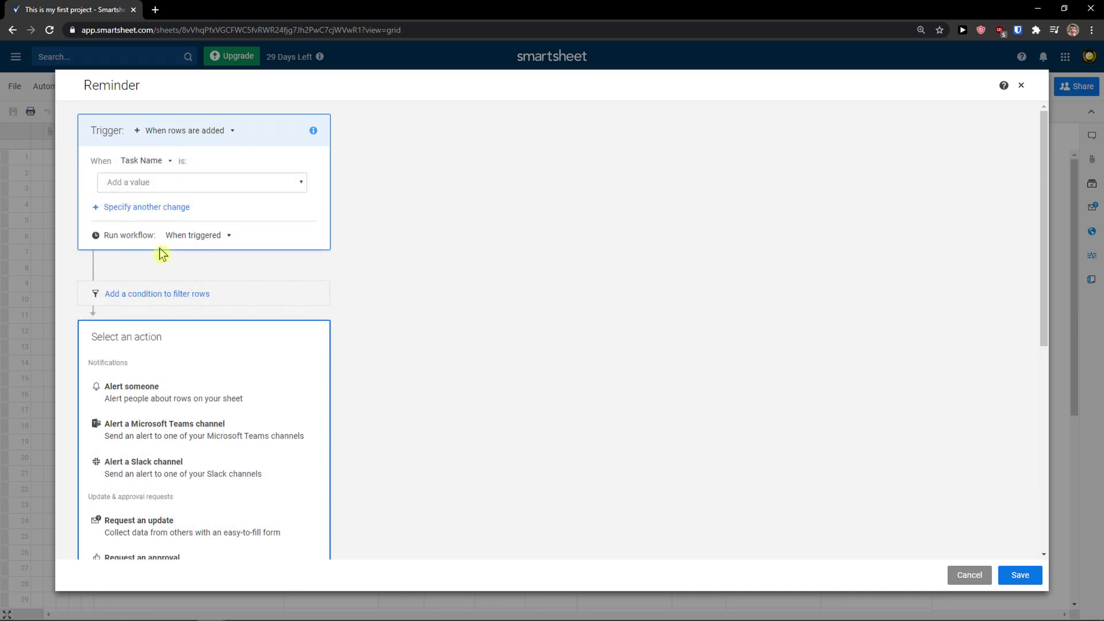
pyautogui.click(172, 189)
pyautogui.scroll(-2, 144, 216)
pyautogui.scroll(2, 160, 224)
pyautogui.click(140, 162)
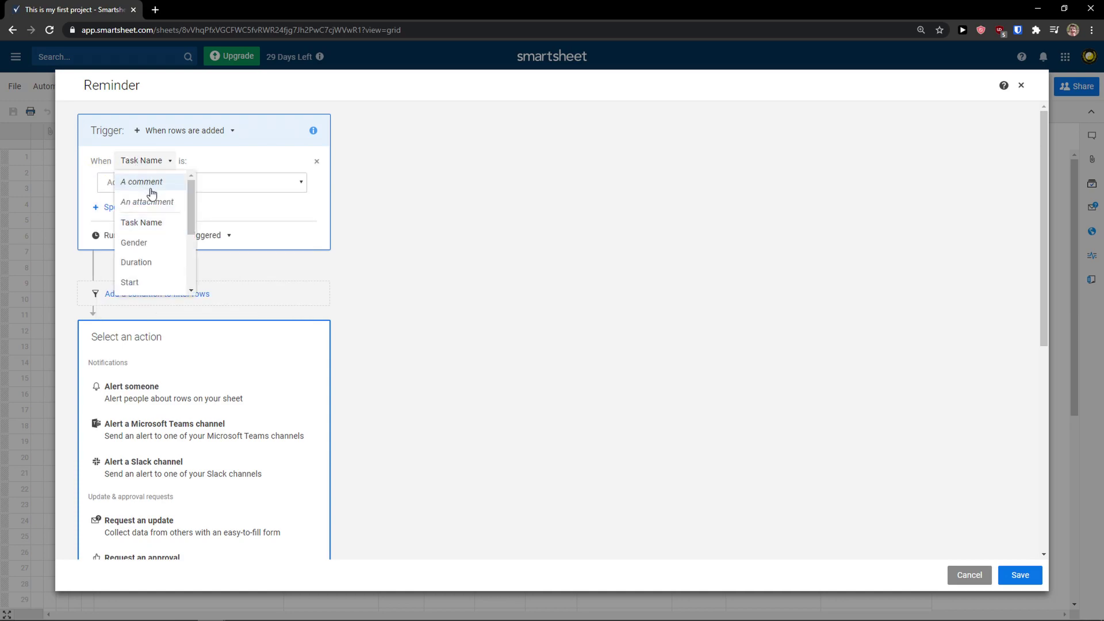
pyautogui.click(147, 182)
pyautogui.click(151, 161)
pyautogui.scroll(-3, 168, 222)
pyautogui.scroll(-2, 166, 222)
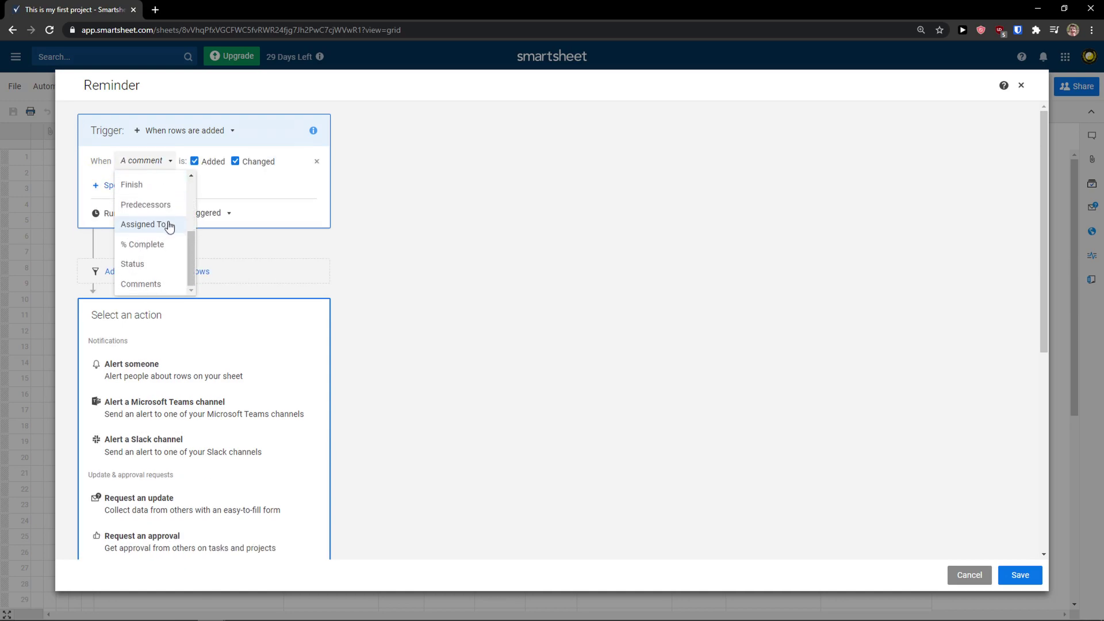
pyautogui.scroll(3, 158, 276)
pyautogui.click(153, 225)
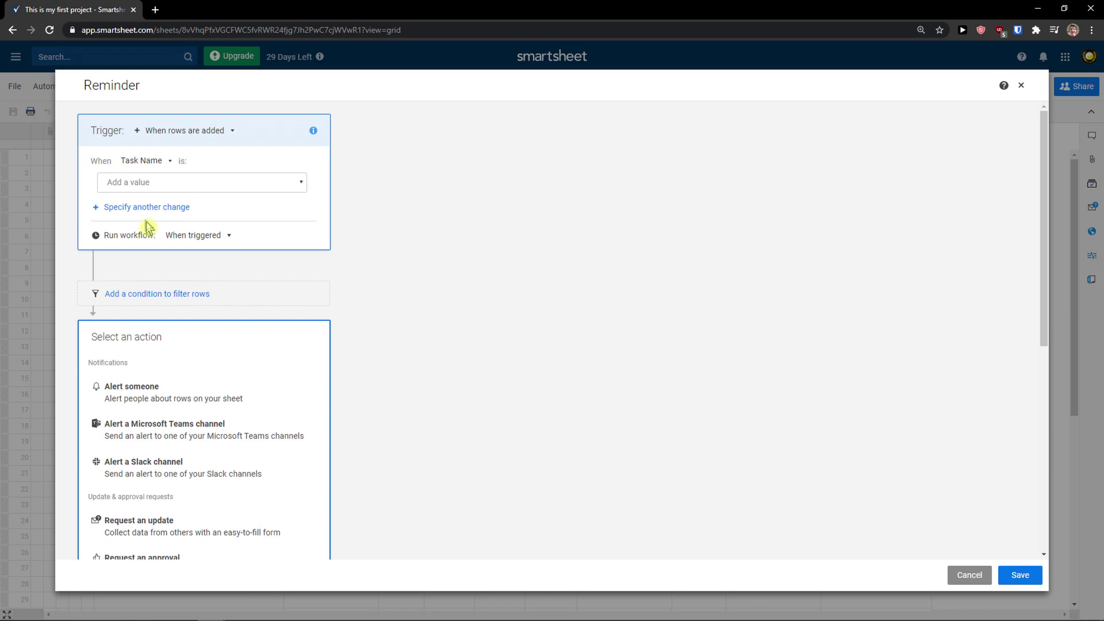
# Choose Any Value for Task Name and keep the workflow running when triggered
pyautogui.click(189, 183)
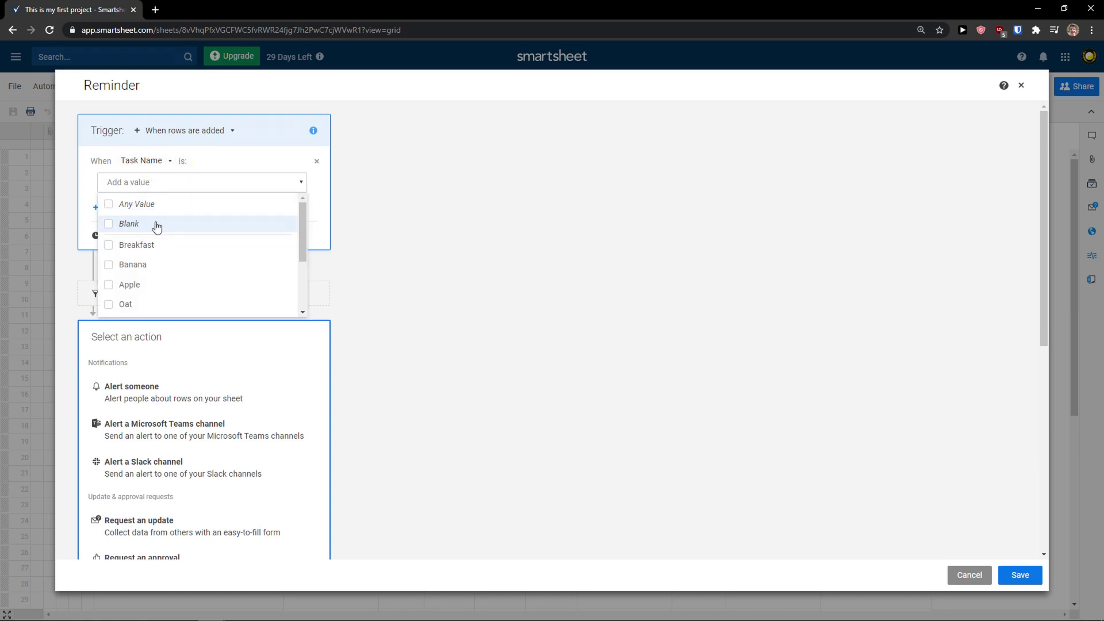
pyautogui.click(163, 206)
pyautogui.click(341, 224)
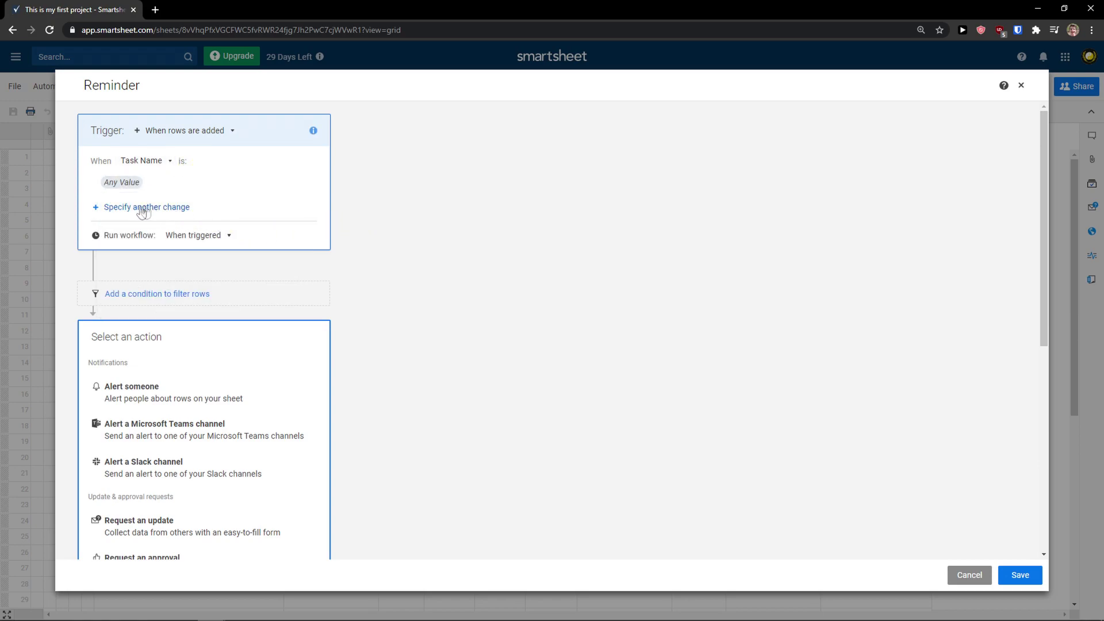
pyautogui.click(204, 236)
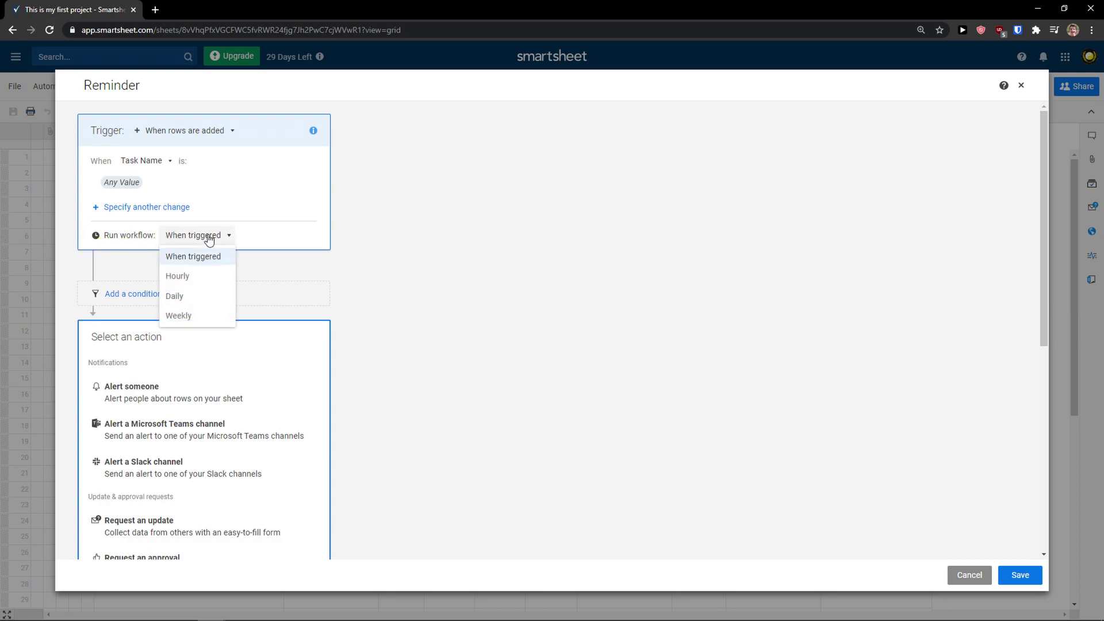
pyautogui.click(286, 243)
pyautogui.scroll(-1, 142, 267)
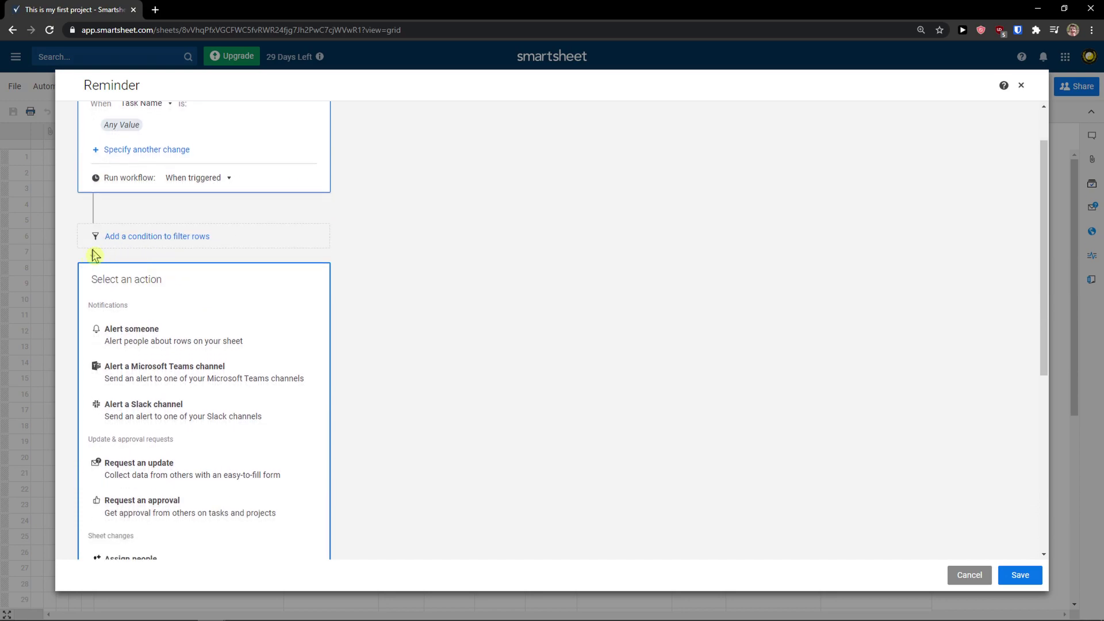
pyautogui.scroll(-1, 177, 245)
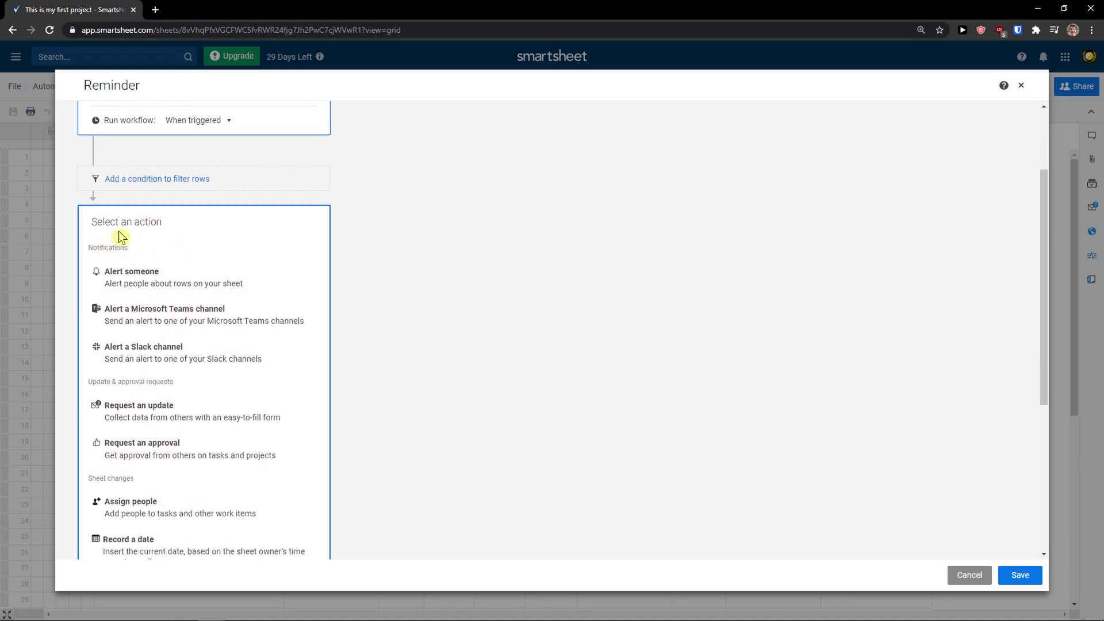
pyautogui.scroll(2, 119, 238)
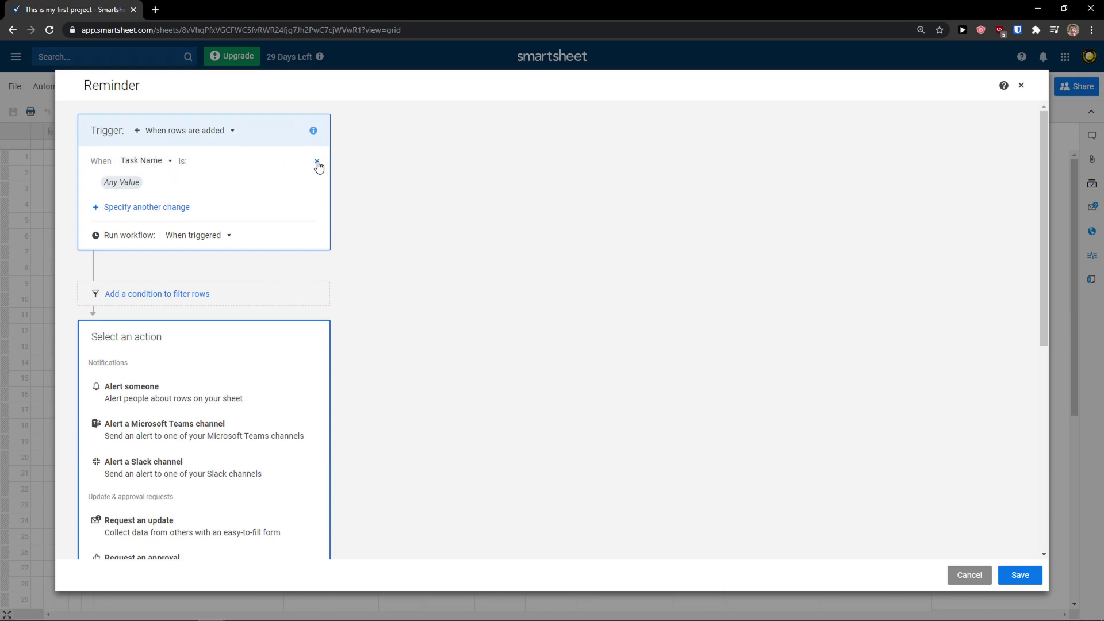
# Remove the Task Name condition from the Reminder trigger
pyautogui.click(317, 163)
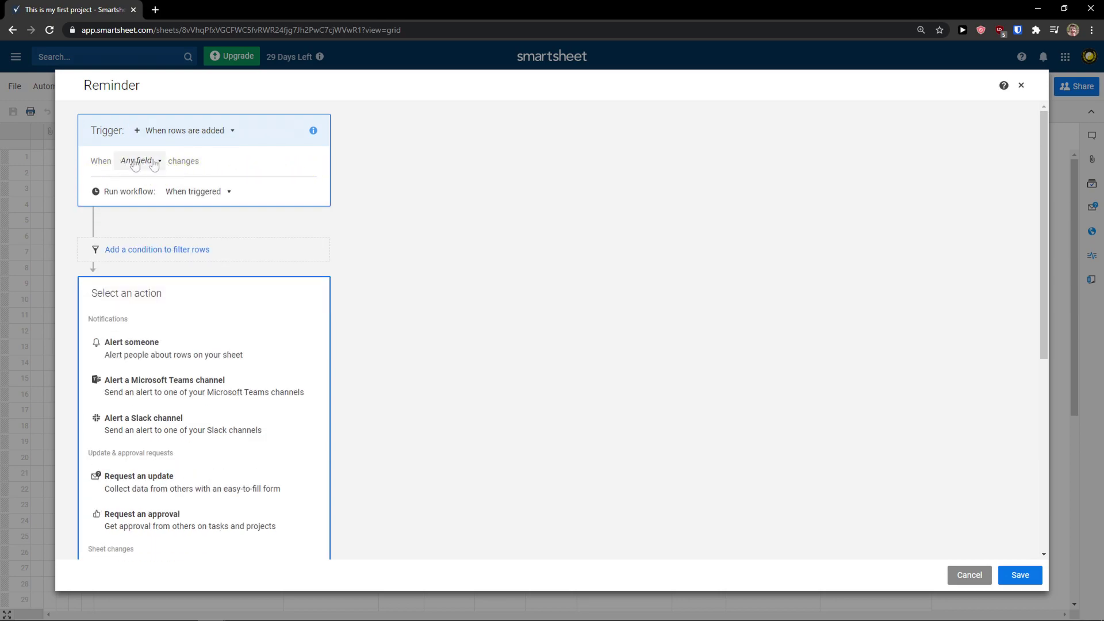
pyautogui.click(156, 163)
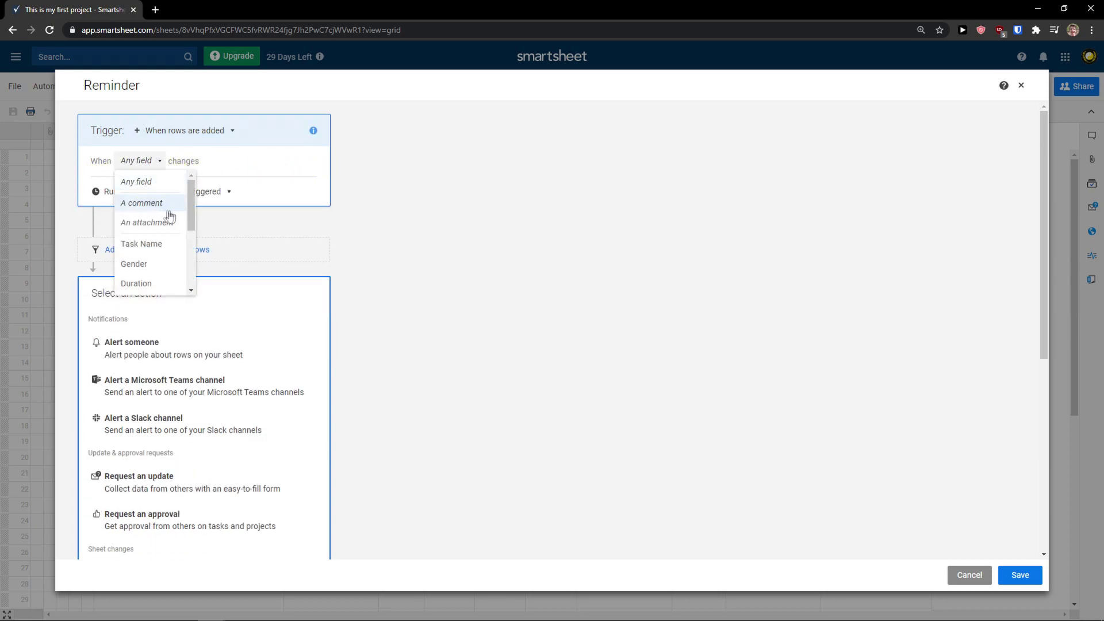
pyautogui.click(272, 305)
pyautogui.scroll(-1, 265, 303)
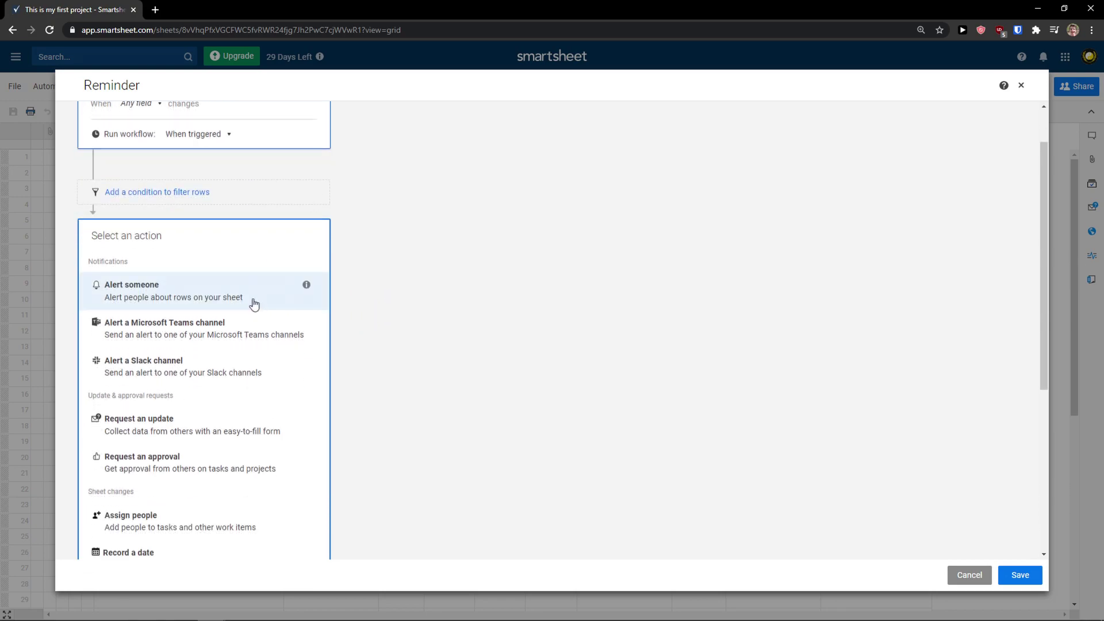
pyautogui.scroll(-1, 247, 304)
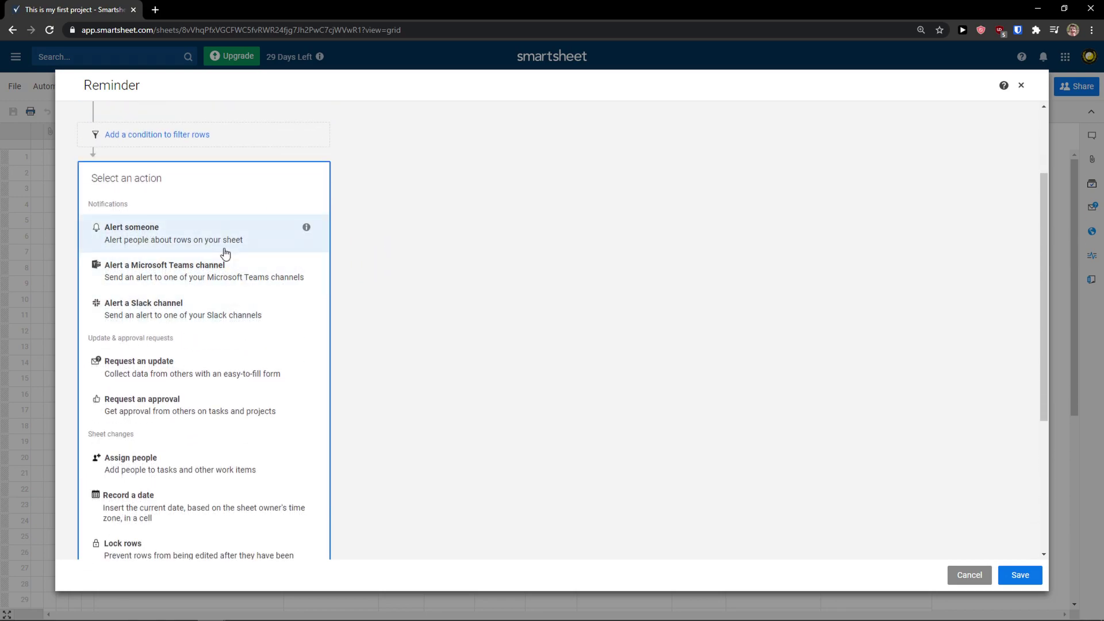
pyautogui.scroll(-1, 227, 248)
pyautogui.scroll(-2, 209, 312)
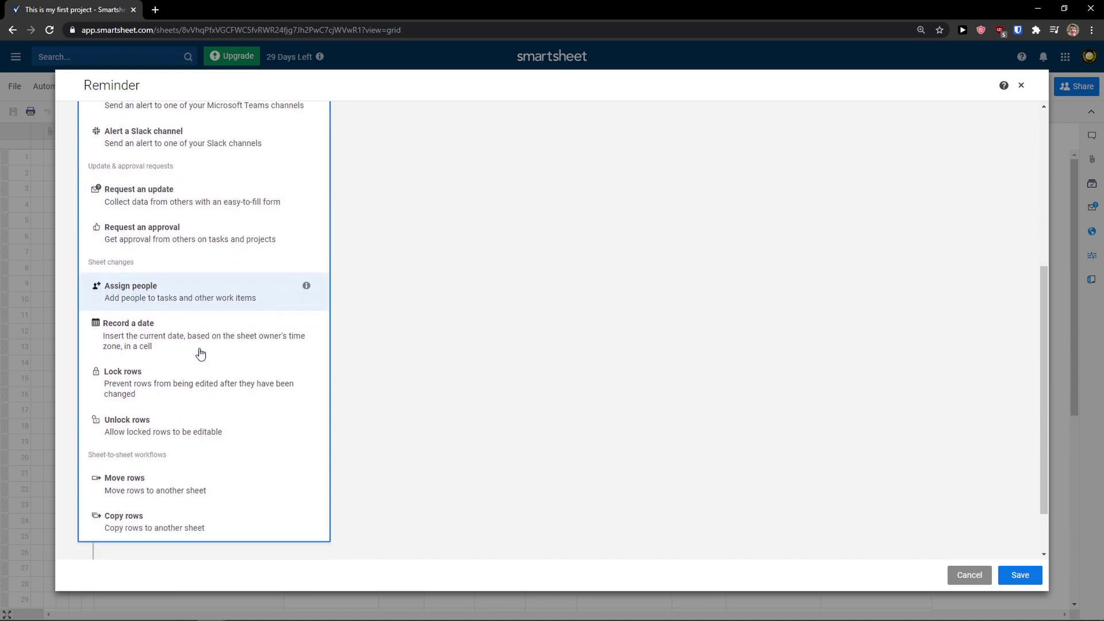
pyautogui.scroll(-1, 210, 405)
pyautogui.scroll(1, 207, 377)
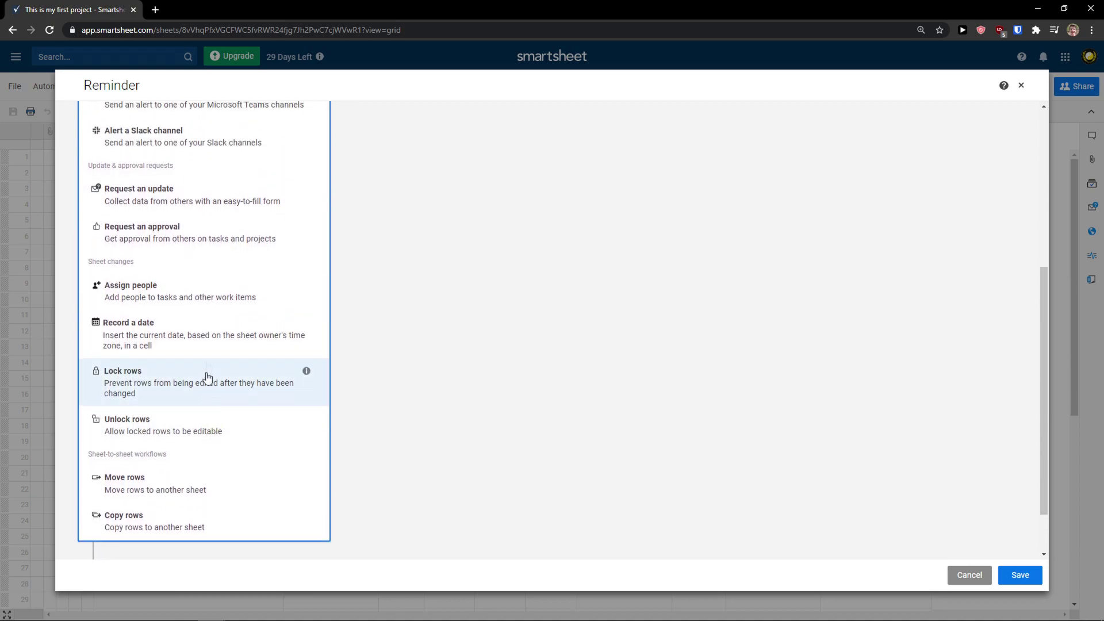
# Add an Assign people action on the Assigned To column with a contact, then save
pyautogui.click(209, 292)
pyautogui.click(195, 327)
pyautogui.click(189, 347)
pyautogui.click(197, 348)
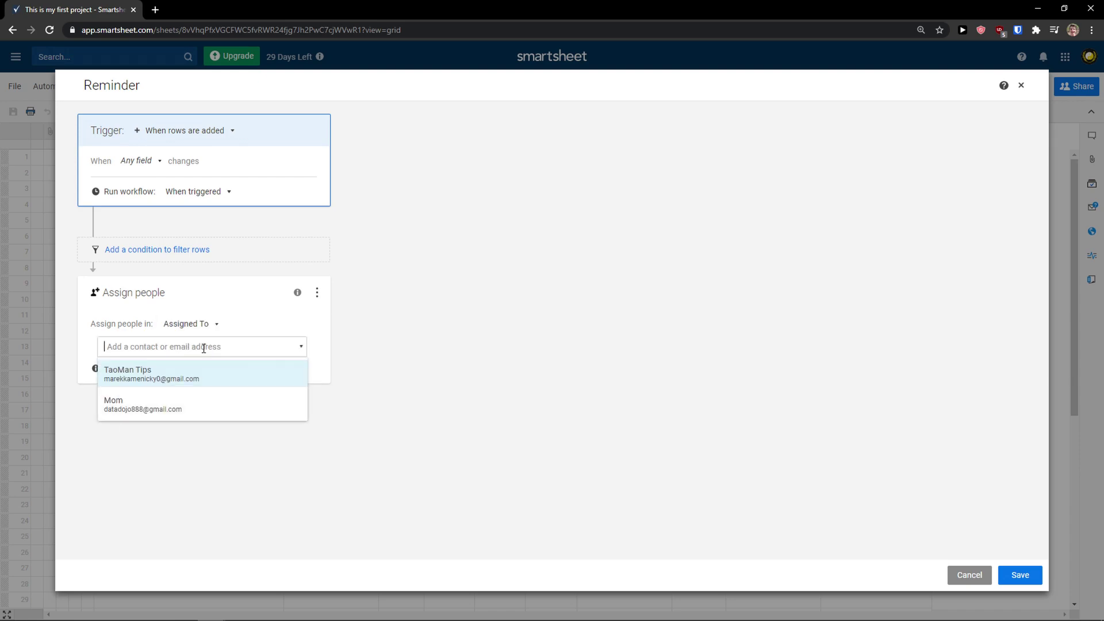
pyautogui.click(227, 407)
pyautogui.click(201, 311)
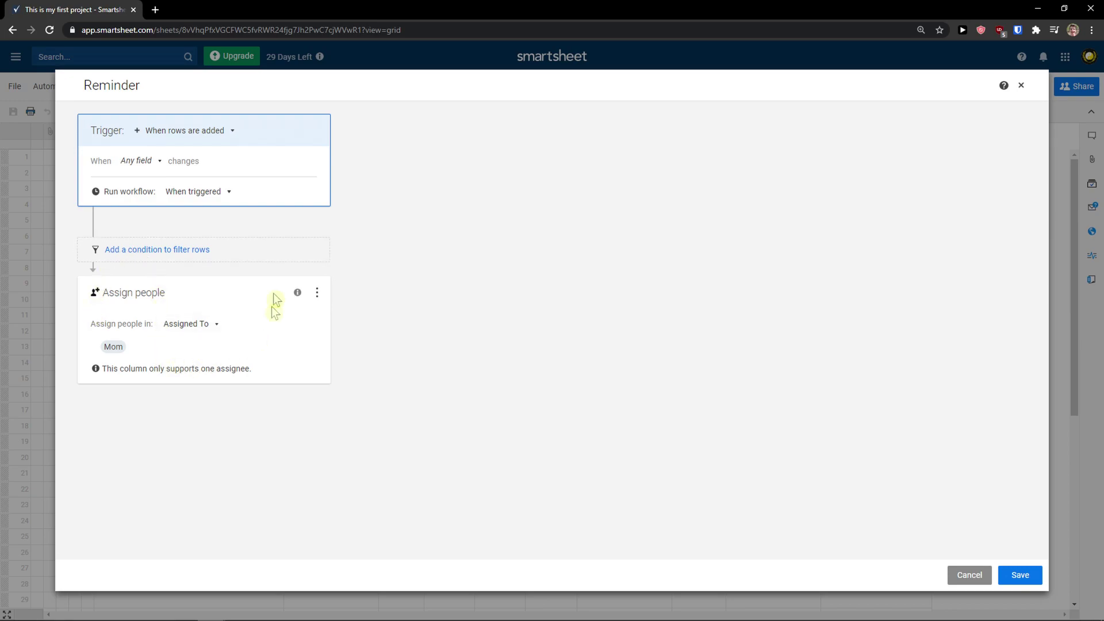
pyautogui.click(1034, 577)
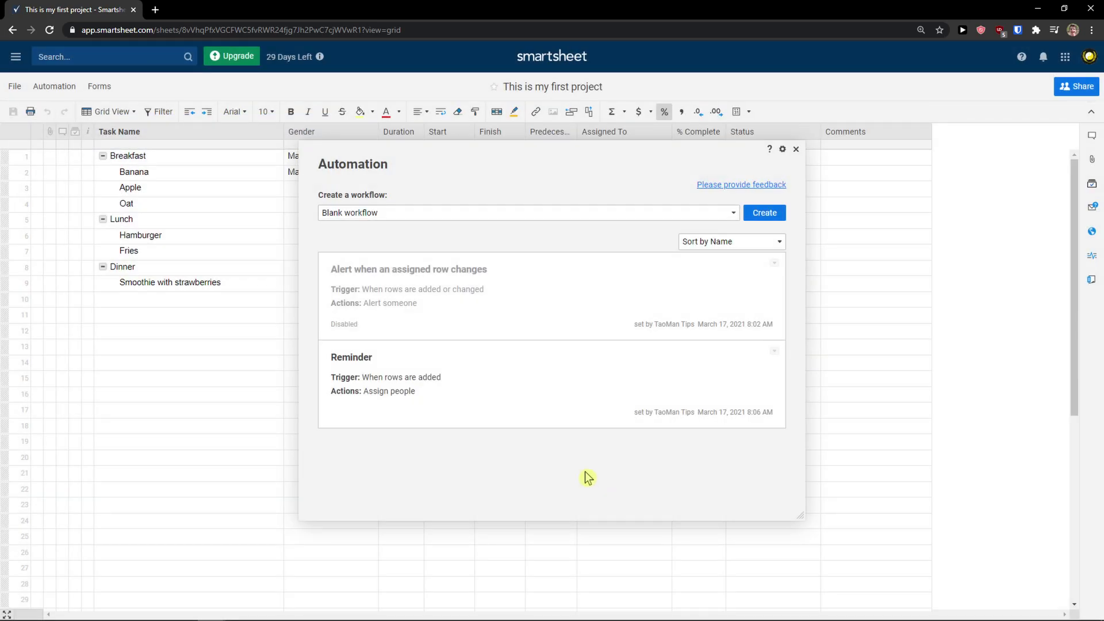
# Enable the 'Alert when an assigned row changes' workflow
pyautogui.click(341, 217)
pyautogui.click(350, 229)
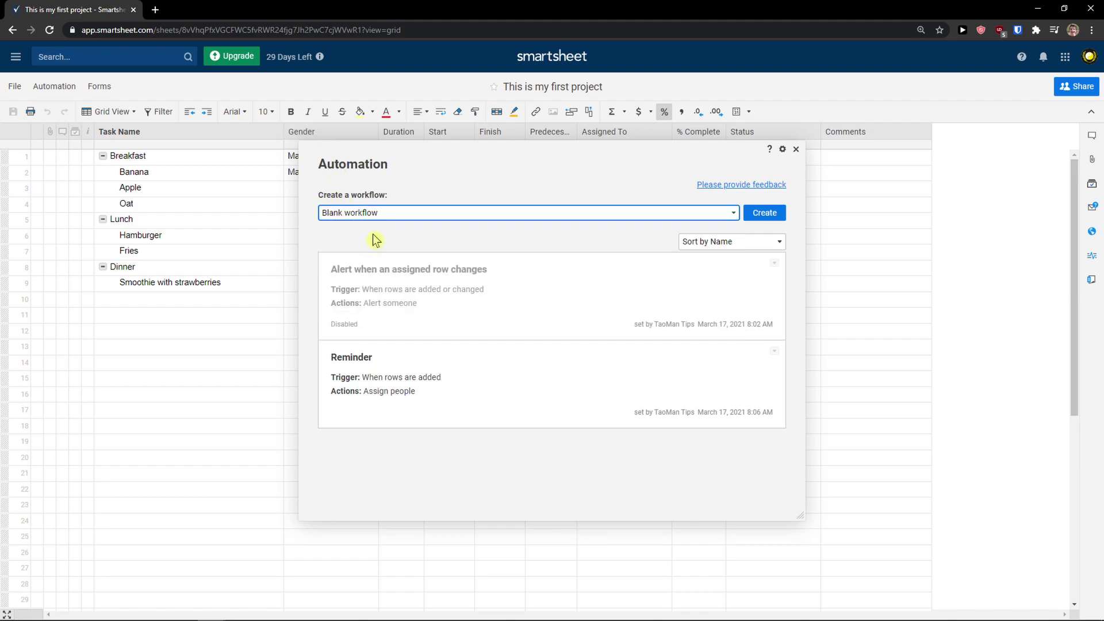
pyautogui.click(352, 329)
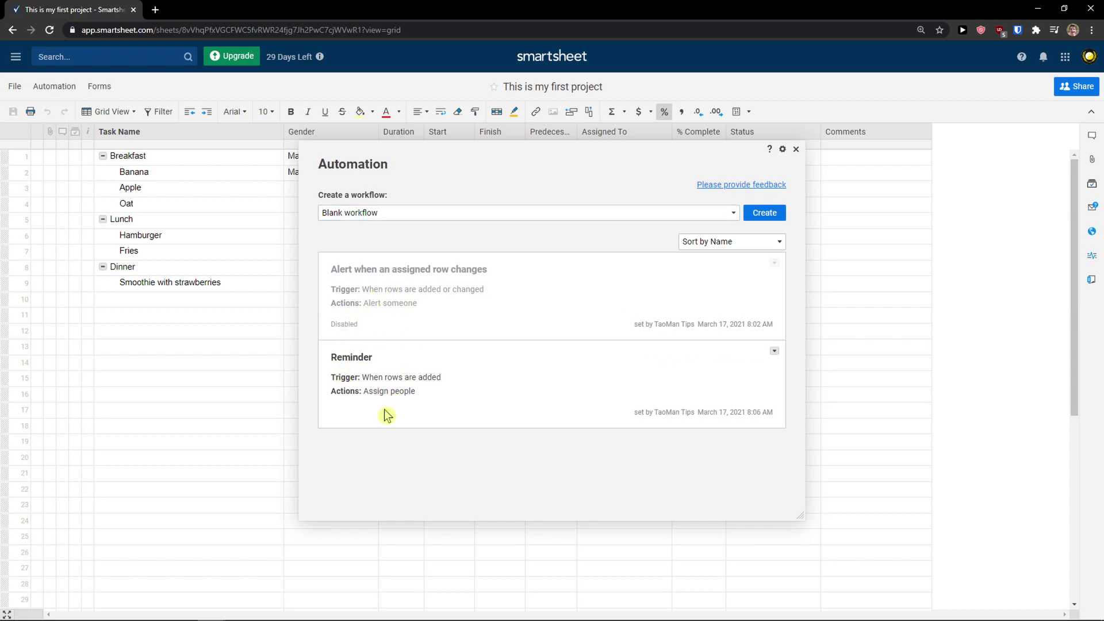
pyautogui.click(774, 265)
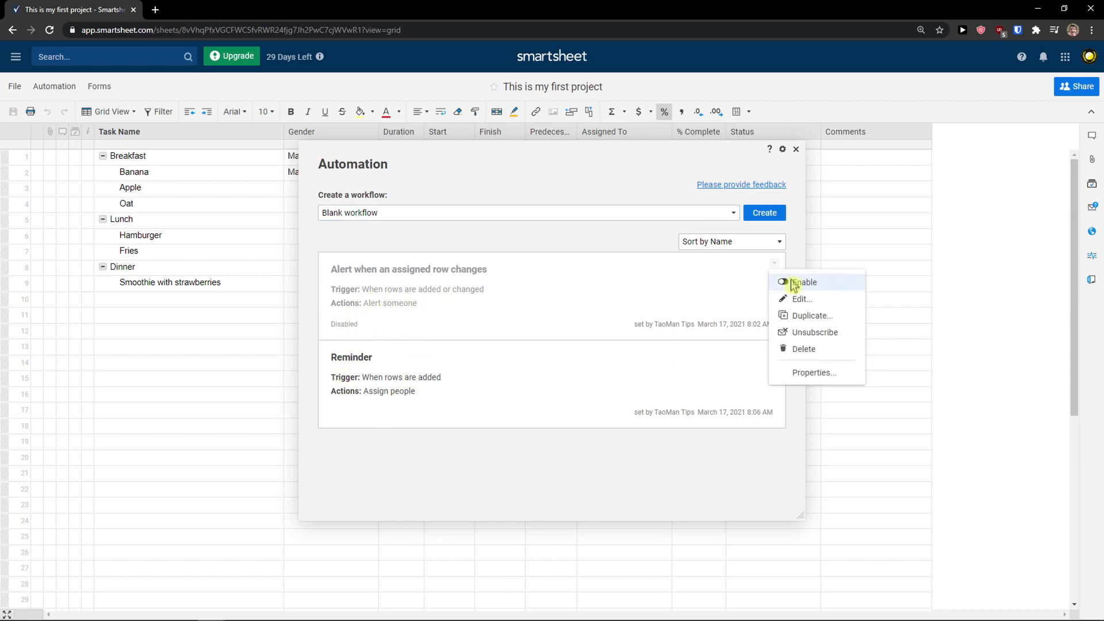
pyautogui.click(789, 283)
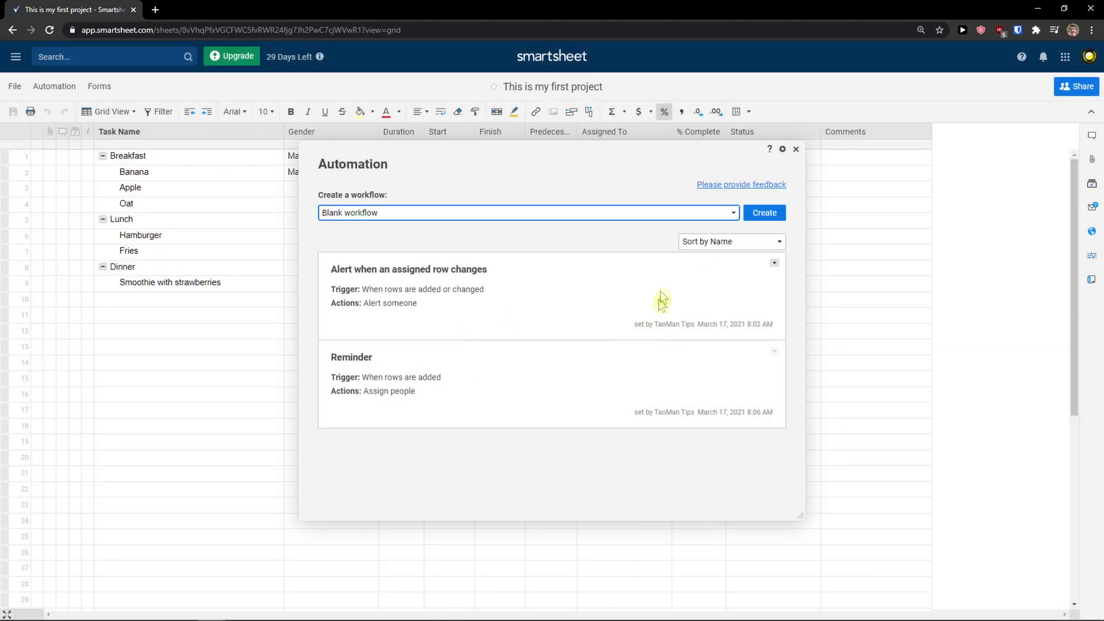
# Discard an unsaveable new blank workflow and close the Automation window
pyautogui.click(749, 217)
pyautogui.click(1021, 575)
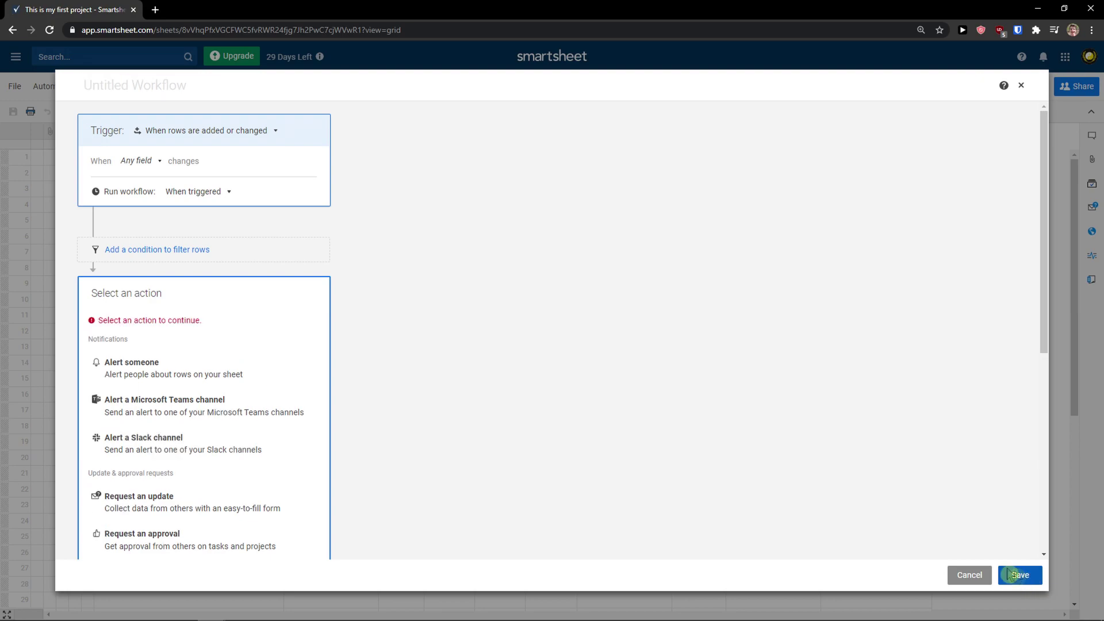
pyautogui.scroll(-1, 165, 330)
pyautogui.scroll(1, 222, 322)
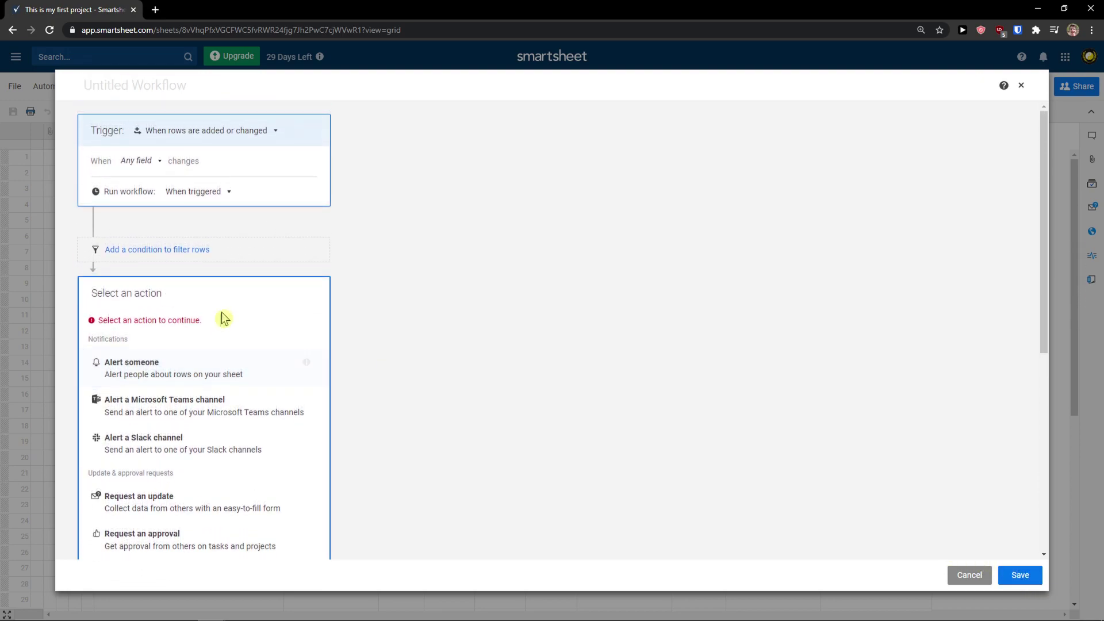
pyautogui.click(1021, 85)
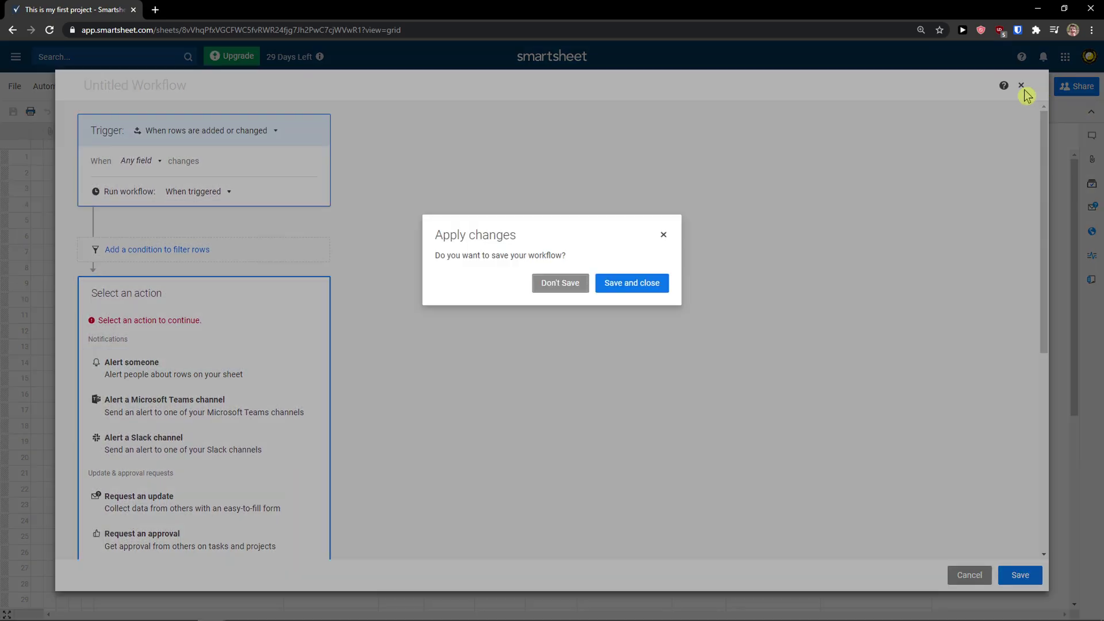
pyautogui.click(628, 285)
pyautogui.click(1021, 85)
pyautogui.click(552, 283)
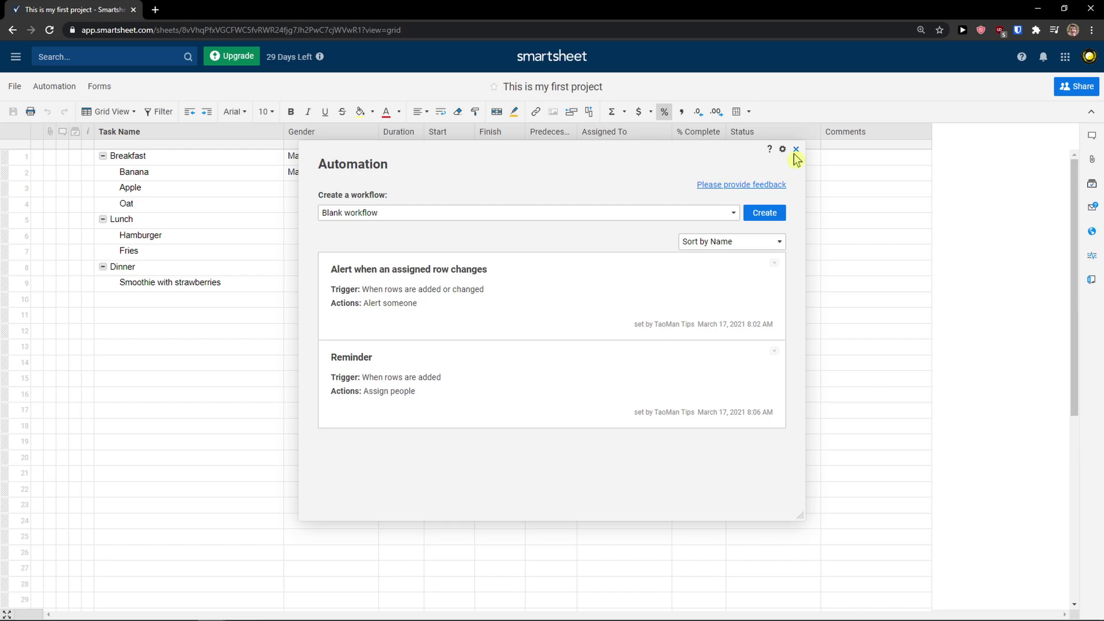
pyautogui.click(796, 148)
# Add a new task 'y' in row 10 under Dinner
pyautogui.click(204, 316)
pyautogui.click(209, 300)
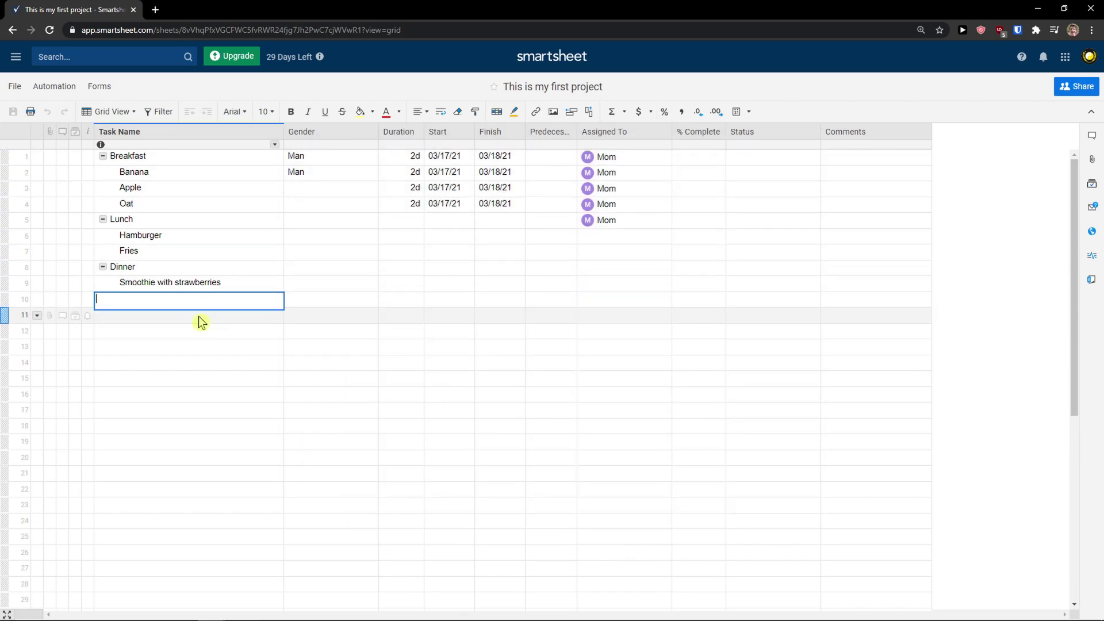
pyautogui.write('y')
pyautogui.click(246, 358)
pyautogui.click(633, 299)
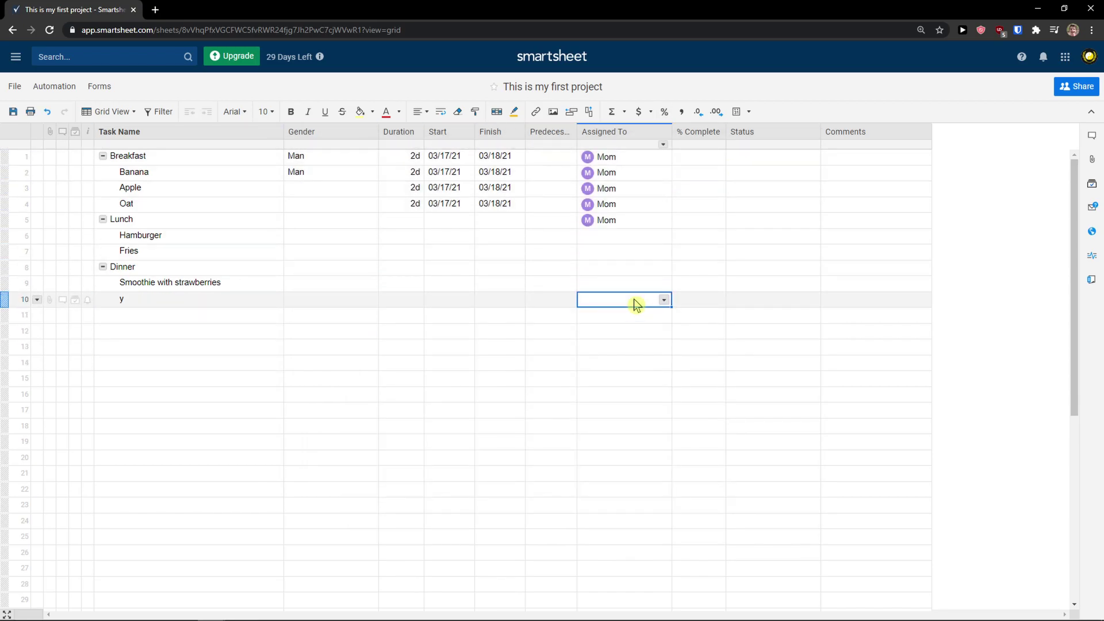
# Open a new automation workflow, then close the Automation window without changes
pyautogui.click(51, 86)
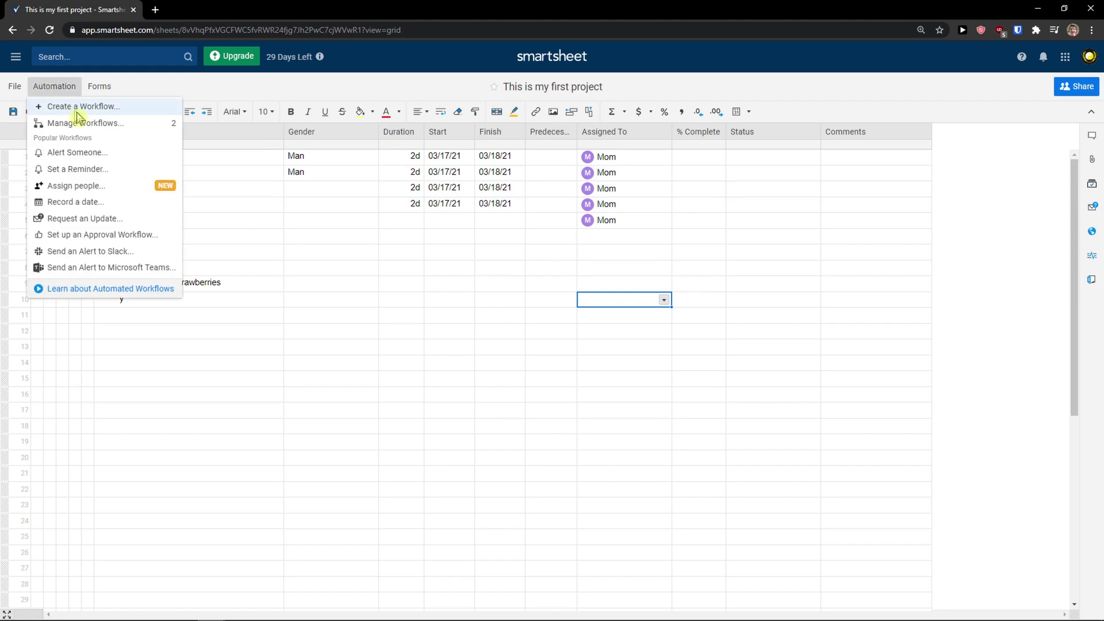
pyautogui.click(75, 112)
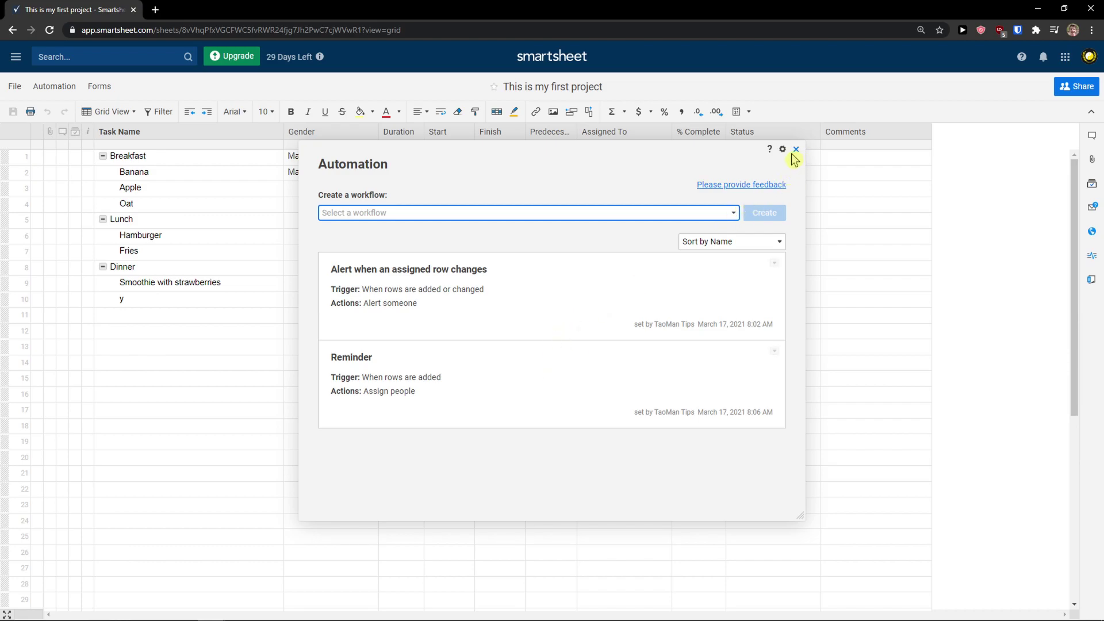
pyautogui.click(676, 299)
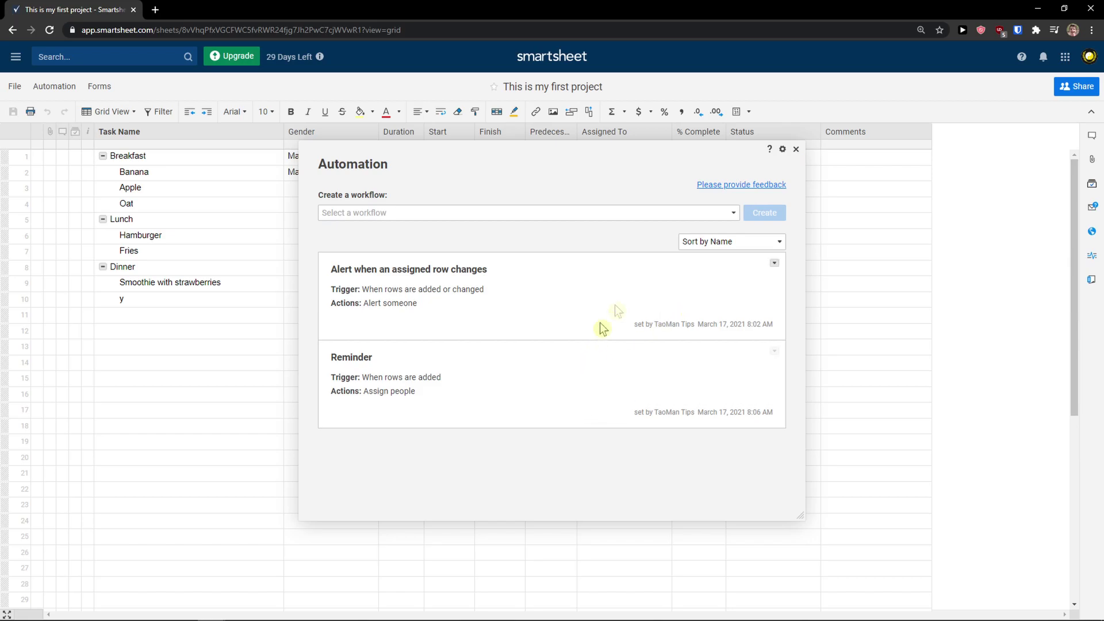
pyautogui.click(795, 149)
pyautogui.scroll(-1, 540, 273)
pyautogui.scroll(1, 537, 278)
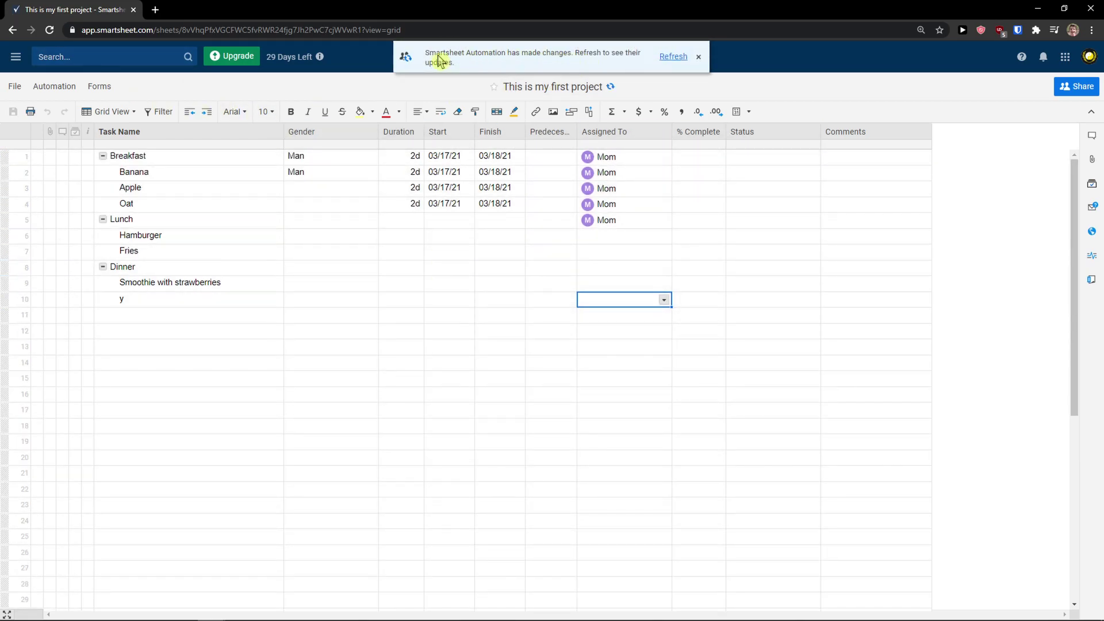
# Refresh the sheet and rename row 10's auto-assigned contact to Mom
pyautogui.click(676, 61)
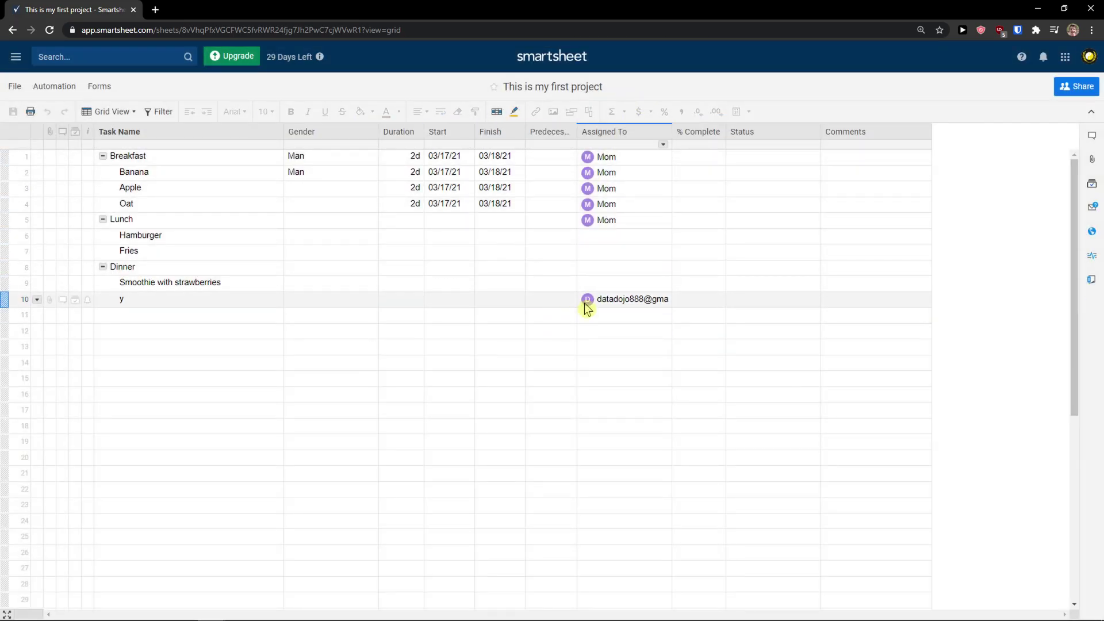
pyautogui.moveTo(671, 132); pyautogui.dragTo(701, 132)
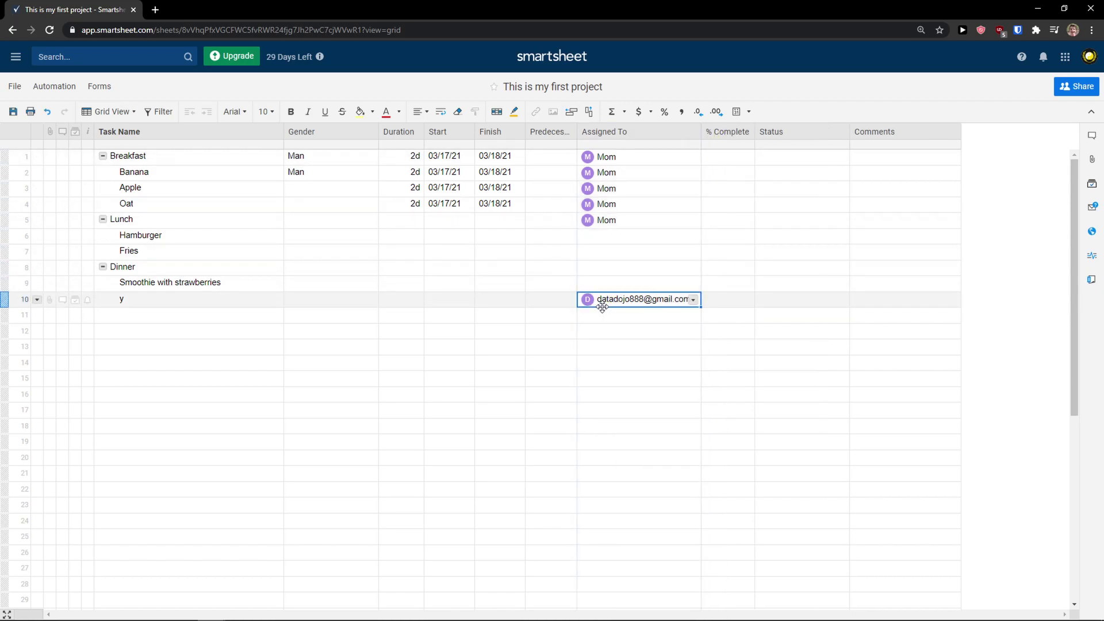
pyautogui.click(216, 311)
pyautogui.doubleClick(608, 299)
pyautogui.click(668, 371)
pyautogui.write('Mom')
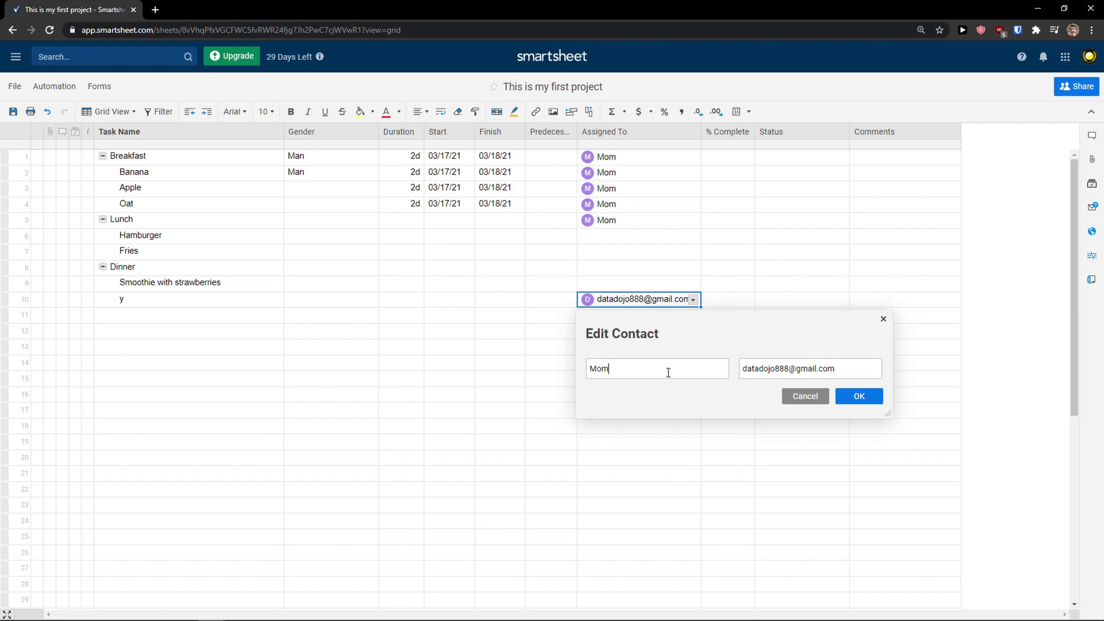
pyautogui.click(856, 401)
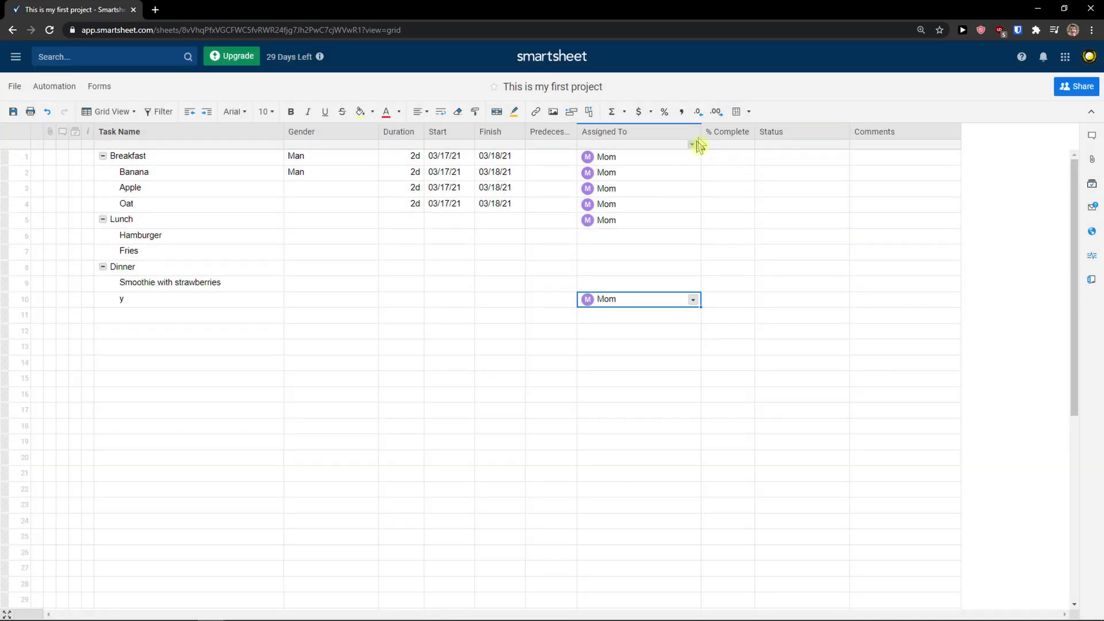
pyautogui.moveTo(700, 129); pyautogui.dragTo(640, 130)
# Enter % Complete values for Banana and 50 for Apple
pyautogui.moveTo(403, 618)
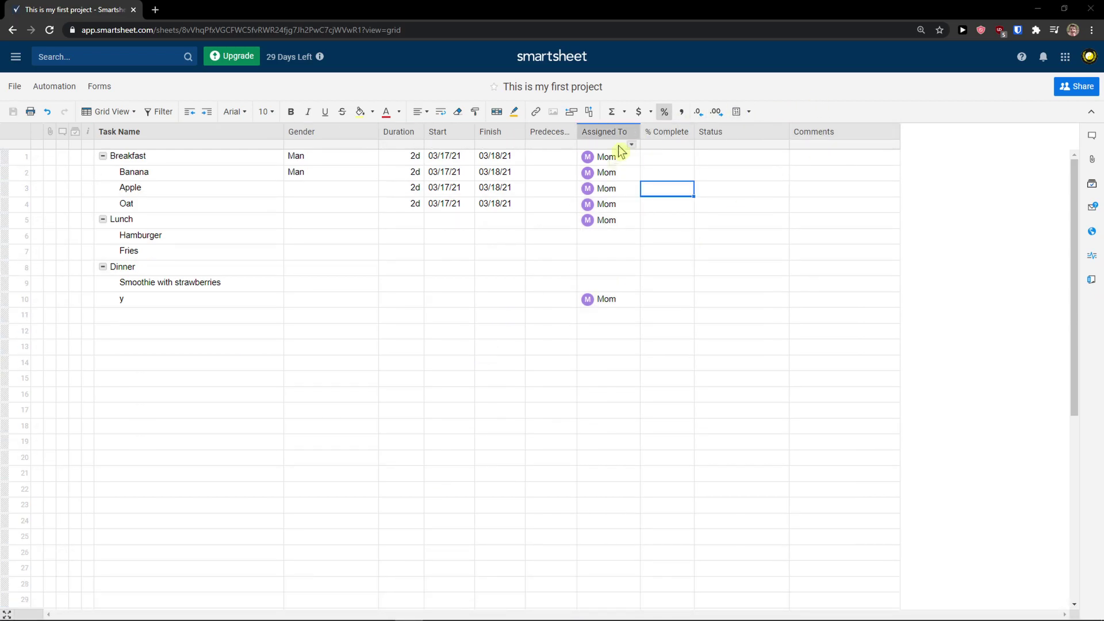
pyautogui.click(654, 173)
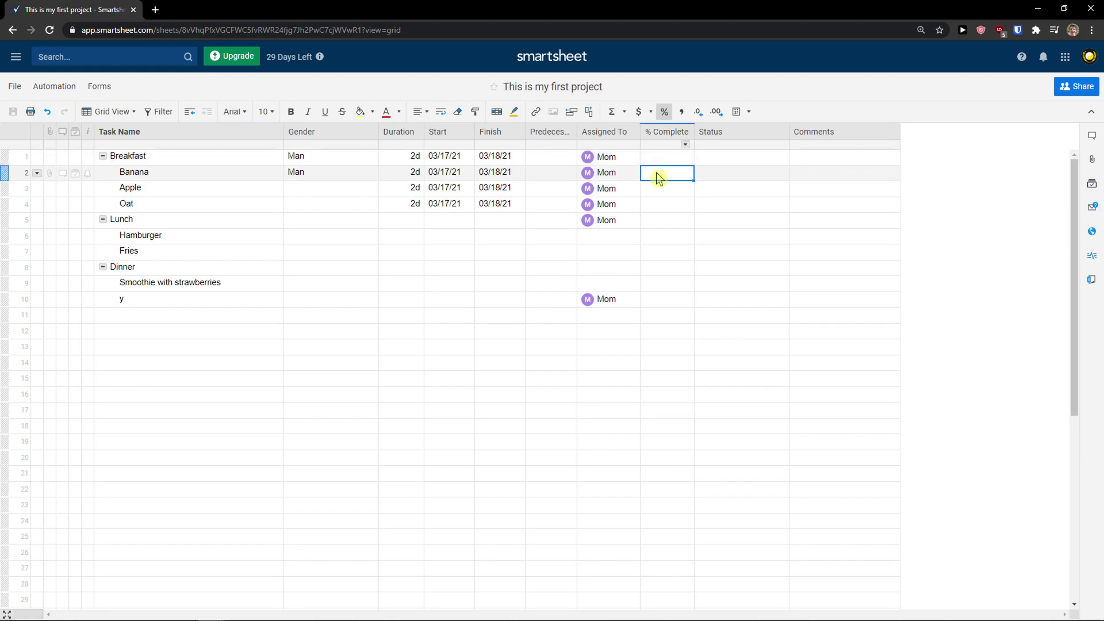
pyautogui.click(655, 175)
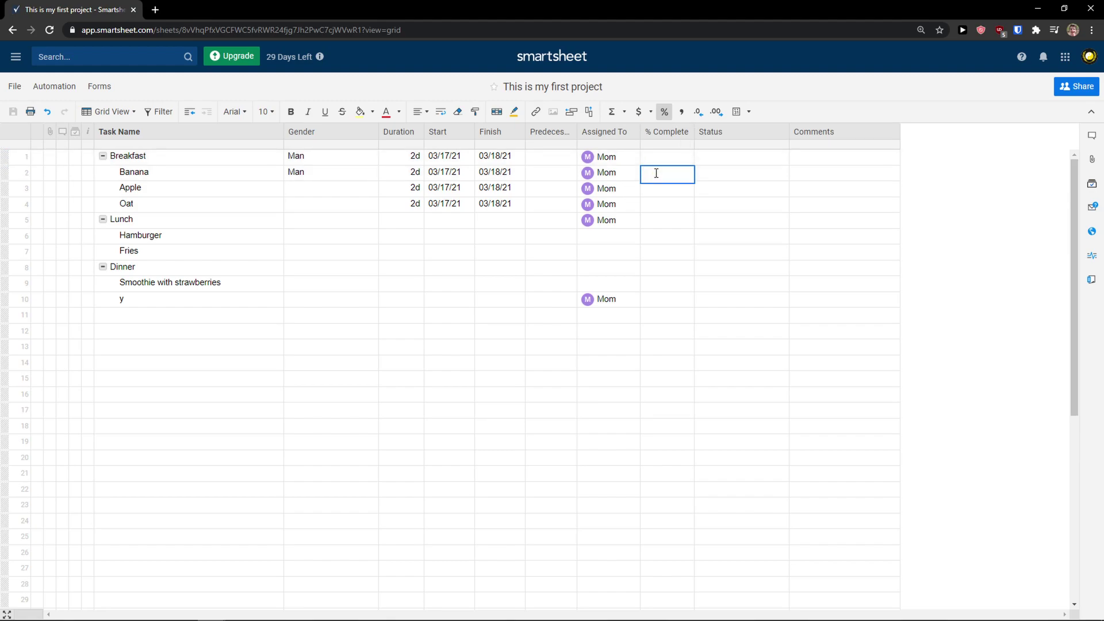
pyautogui.click(659, 191)
pyautogui.click(668, 188)
pyautogui.write('50')
pyautogui.click(661, 221)
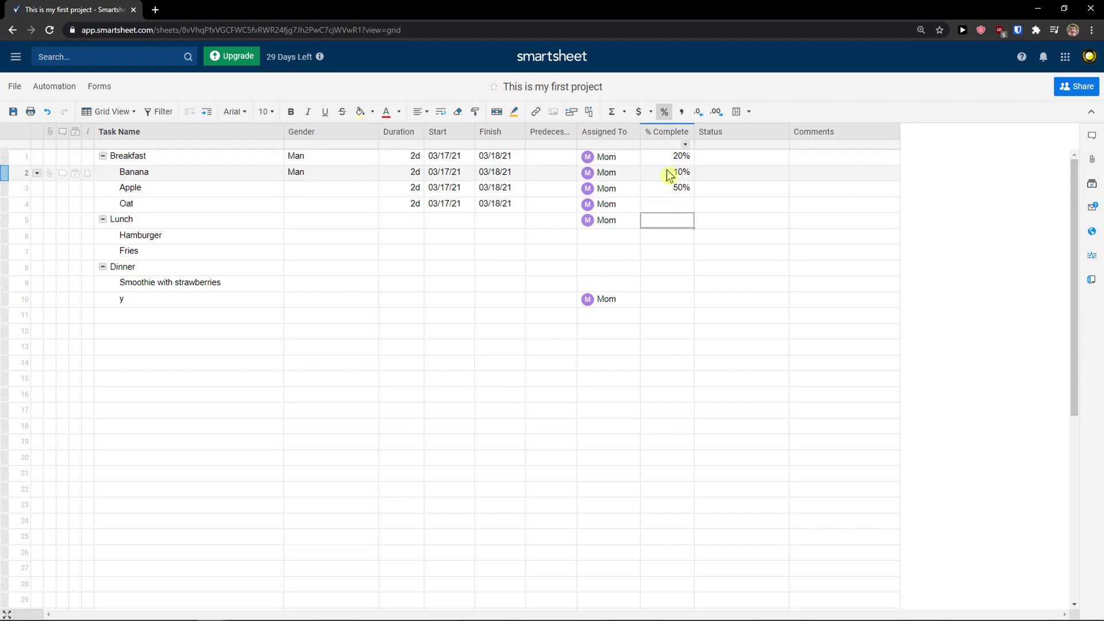
# Change Apple's % Complete from 50 to 70
pyautogui.scroll(3, 681, 199)
pyautogui.scroll(-1, 686, 204)
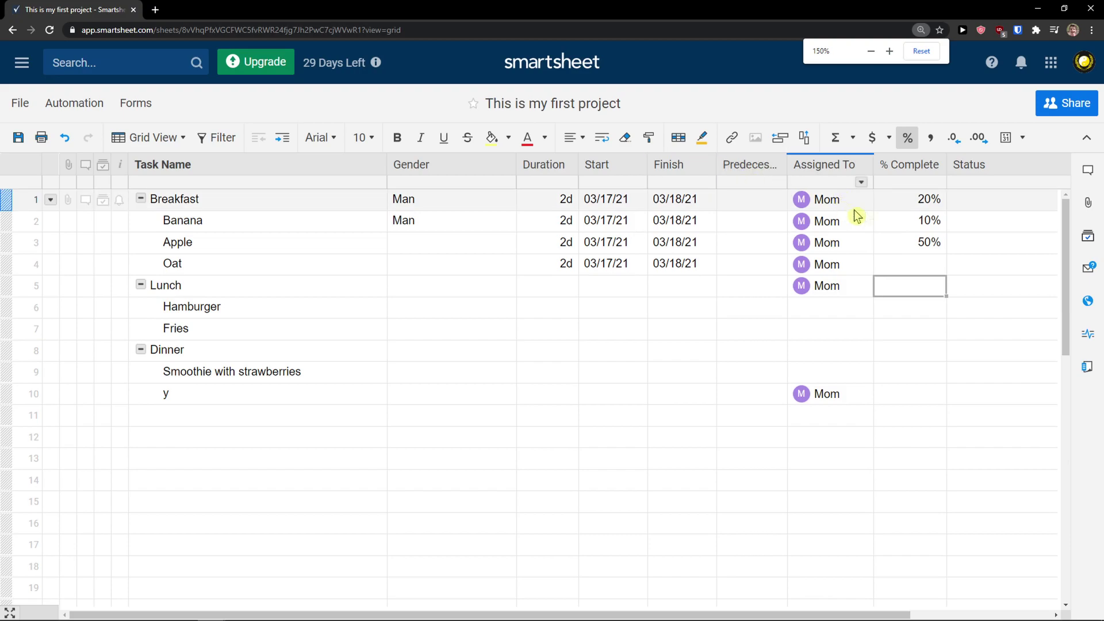
pyautogui.click(895, 236)
pyautogui.click(900, 242)
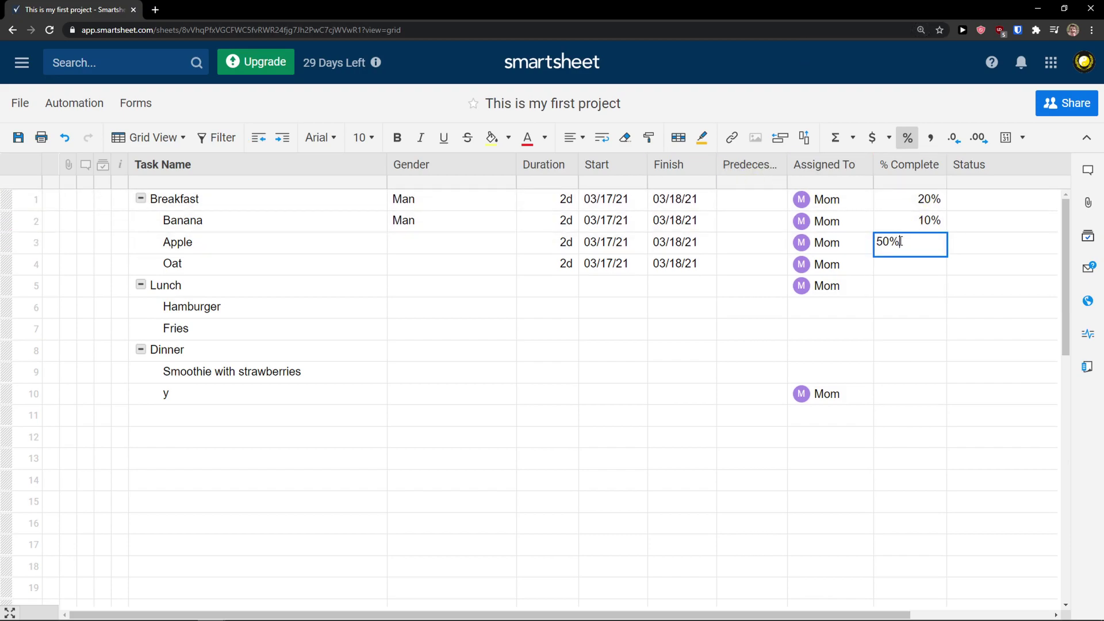
pyautogui.moveTo(890, 240); pyautogui.dragTo(847, 246)
pyautogui.write('70')
pyautogui.press('Return')
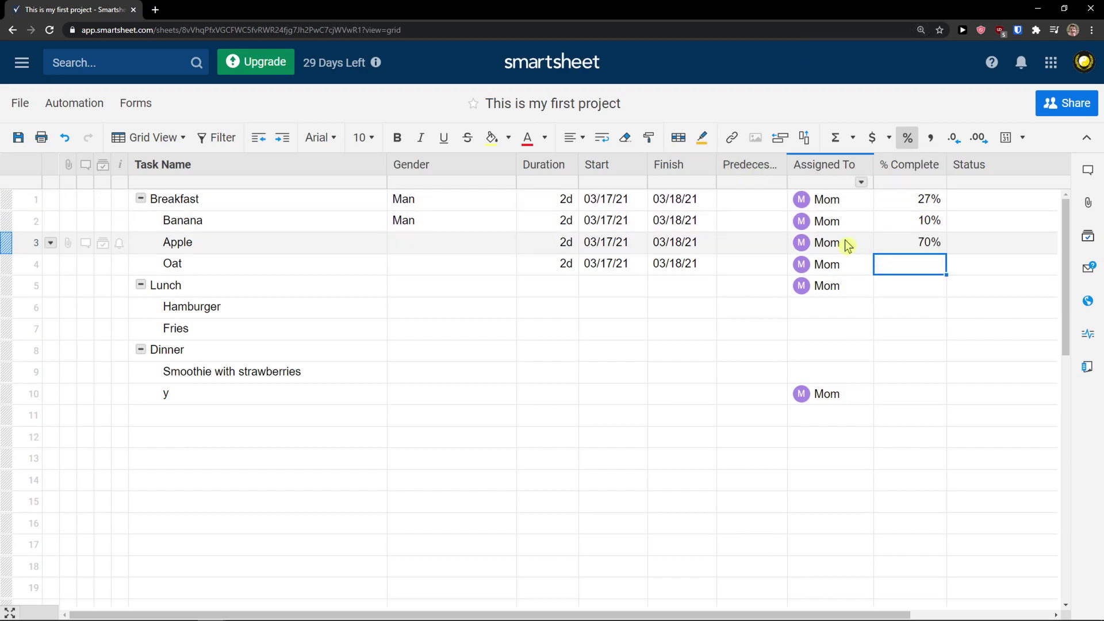
# Set Banana's Status to In Progress after trying Complete and Not Started
pyautogui.moveTo(561, 614); pyautogui.dragTo(586, 618)
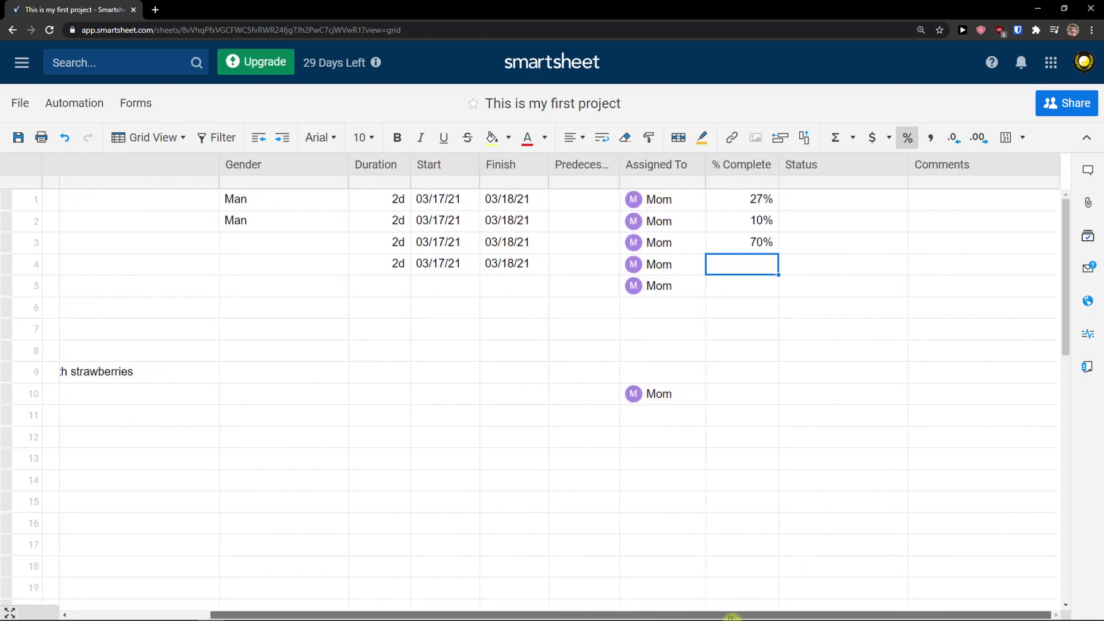
pyautogui.click(827, 200)
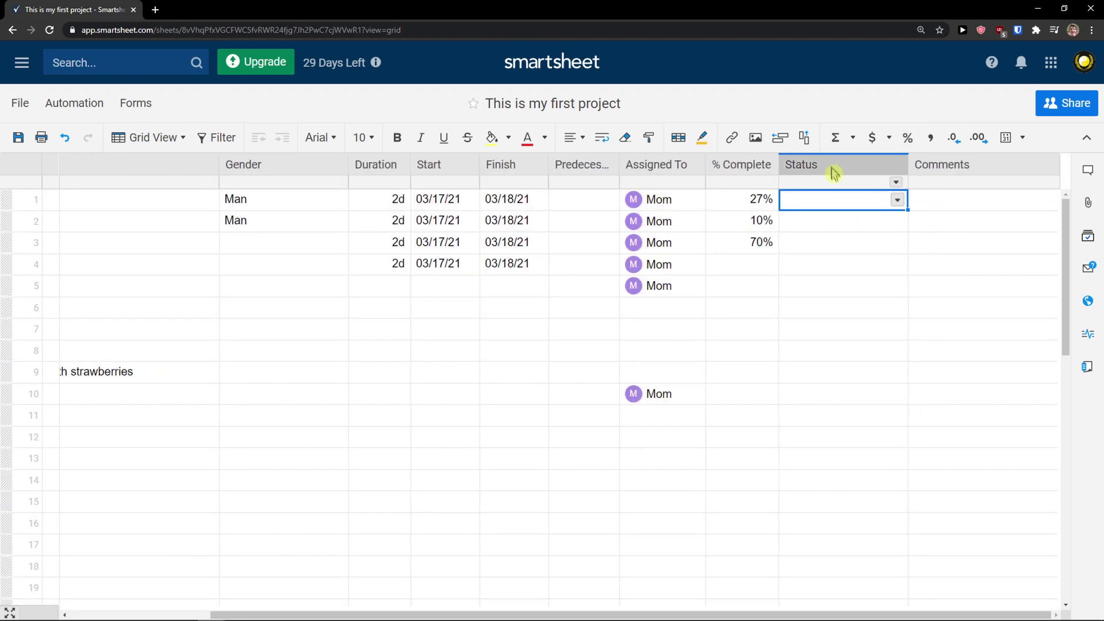
pyautogui.click(878, 223)
pyautogui.click(896, 222)
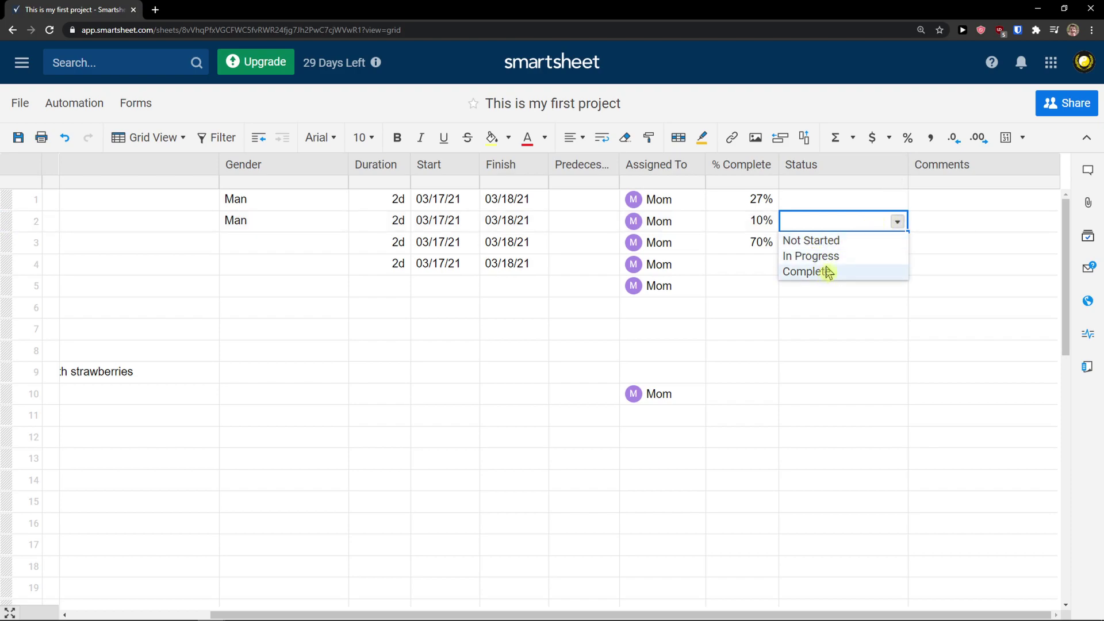
pyautogui.click(829, 256)
pyautogui.click(896, 222)
pyautogui.click(860, 273)
pyautogui.click(897, 224)
pyautogui.click(839, 241)
pyautogui.click(894, 223)
pyautogui.click(836, 256)
pyautogui.hotkey('ctrl', '-')
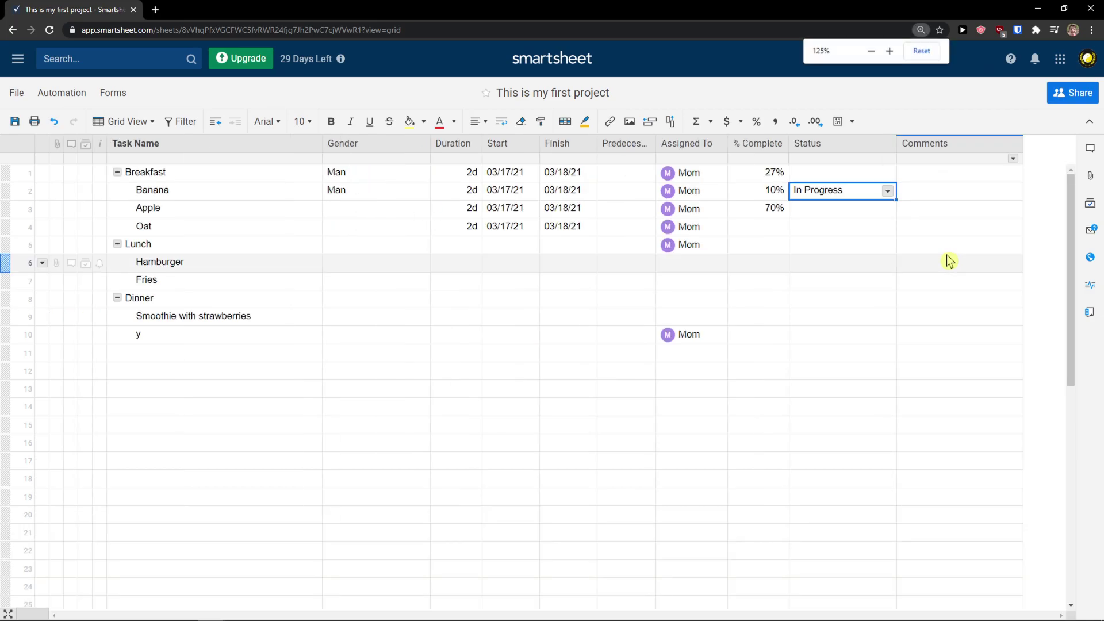
# Insert a Text/Number column named Cost right of Status and select its cells from Banana down
pyautogui.click(873, 147)
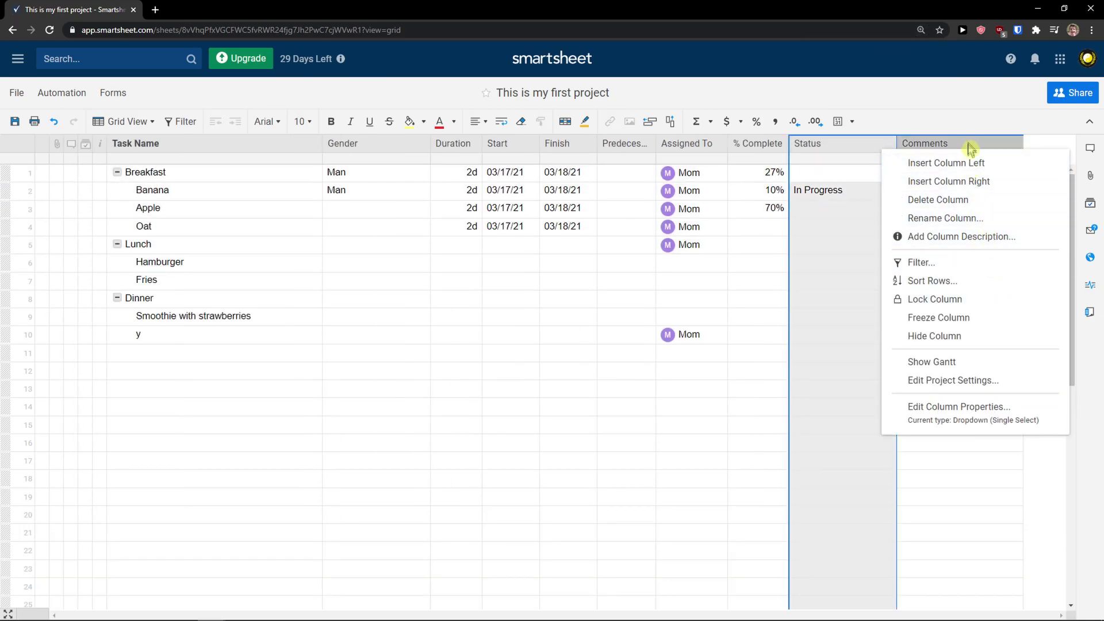
pyautogui.click(987, 182)
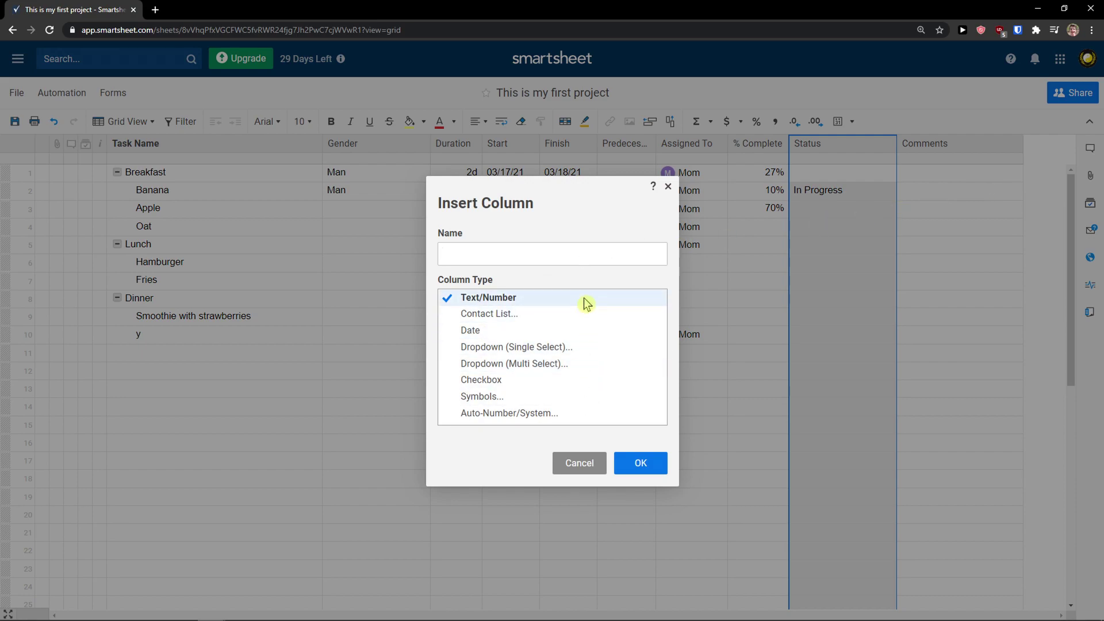
pyautogui.click(576, 251)
pyautogui.write('Cost')
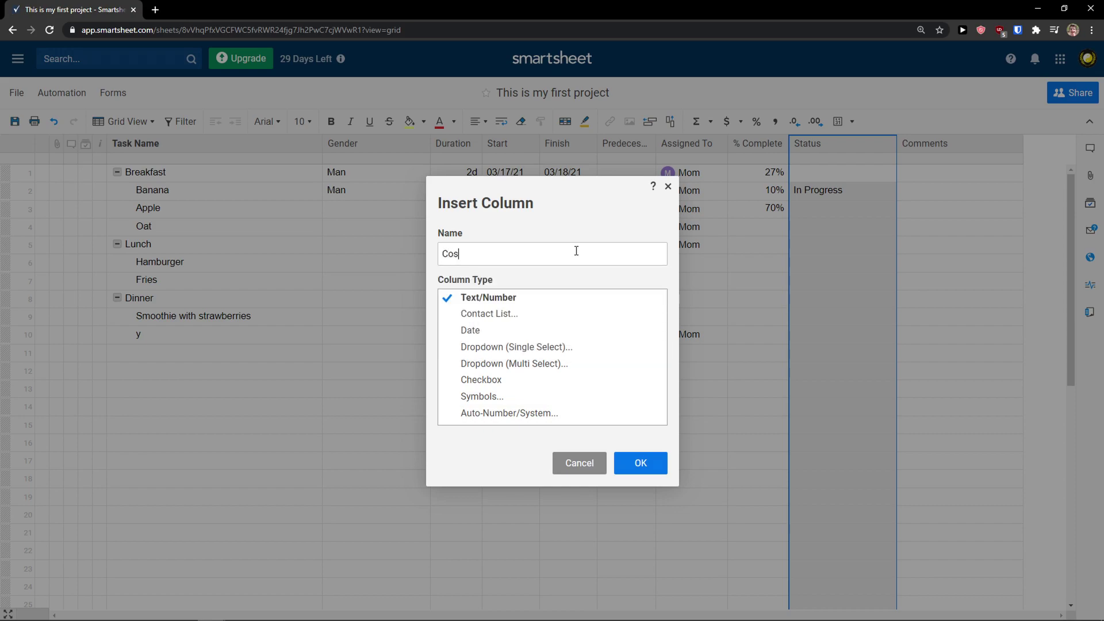
pyautogui.click(640, 463)
pyautogui.moveTo(929, 184); pyautogui.dragTo(937, 395)
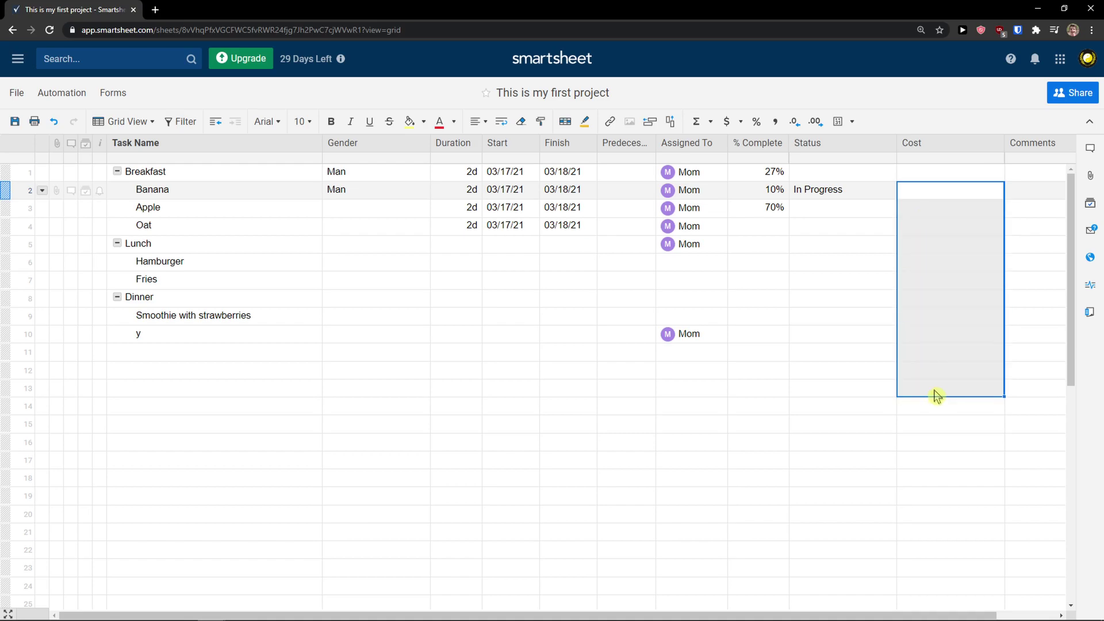
# Format Cost as US dollars and enter 100, 50 and 150 for Banana, Apple and Oat
pyautogui.click(740, 123)
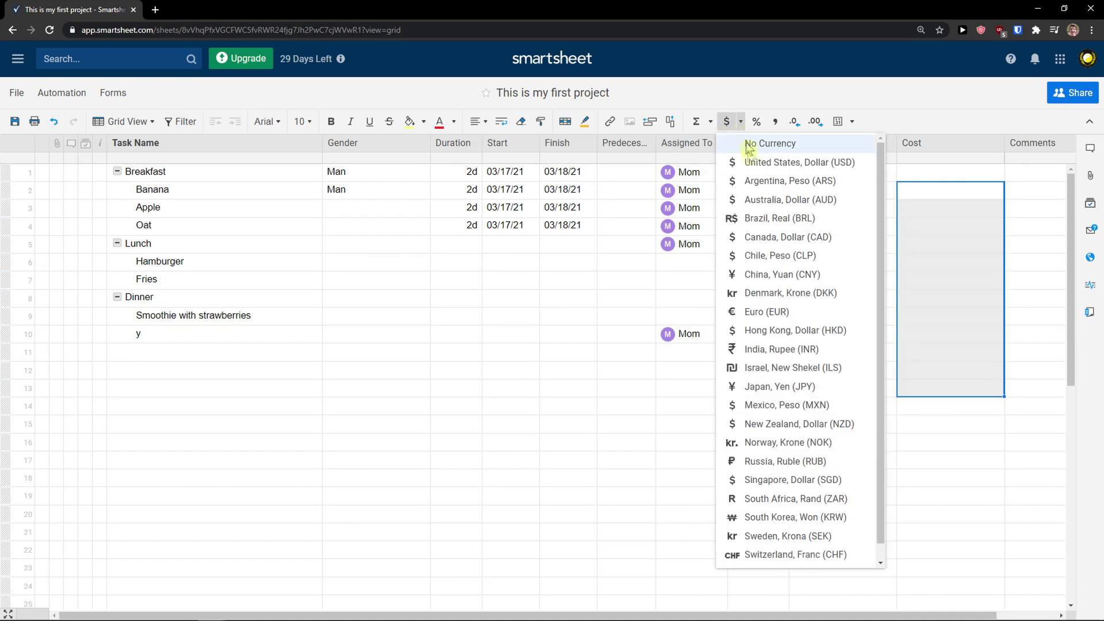
pyautogui.click(771, 162)
pyautogui.click(927, 207)
pyautogui.doubleClick(932, 190)
pyautogui.write('100')
pyautogui.press('Return')
pyautogui.doubleClick(935, 210)
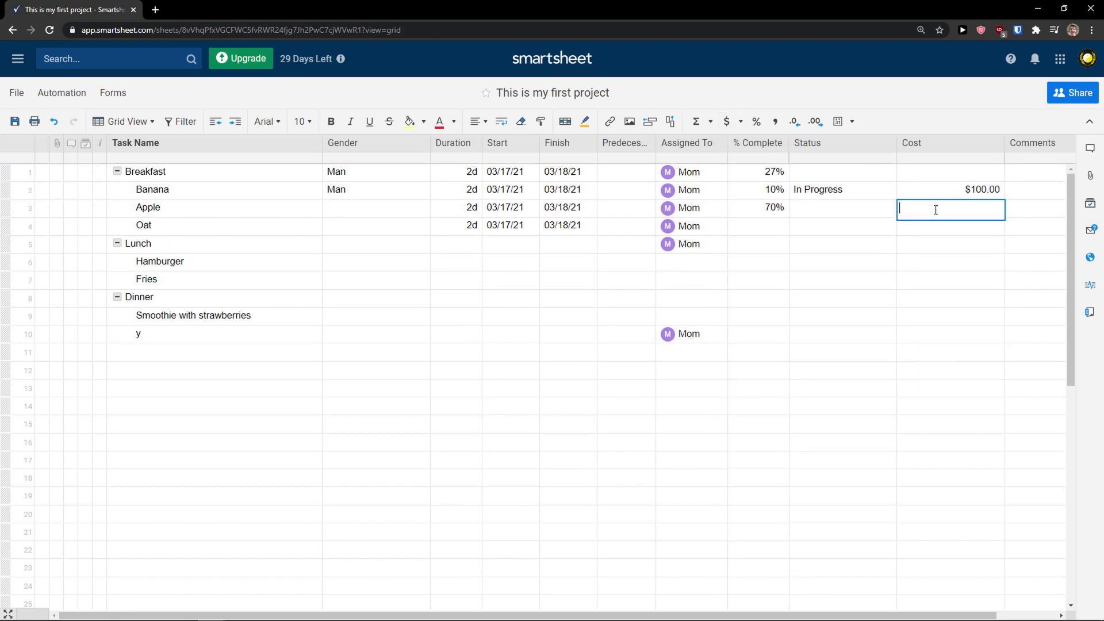
pyautogui.write('50')
pyautogui.press('Return')
pyautogui.write('150')
pyautogui.press('Return')
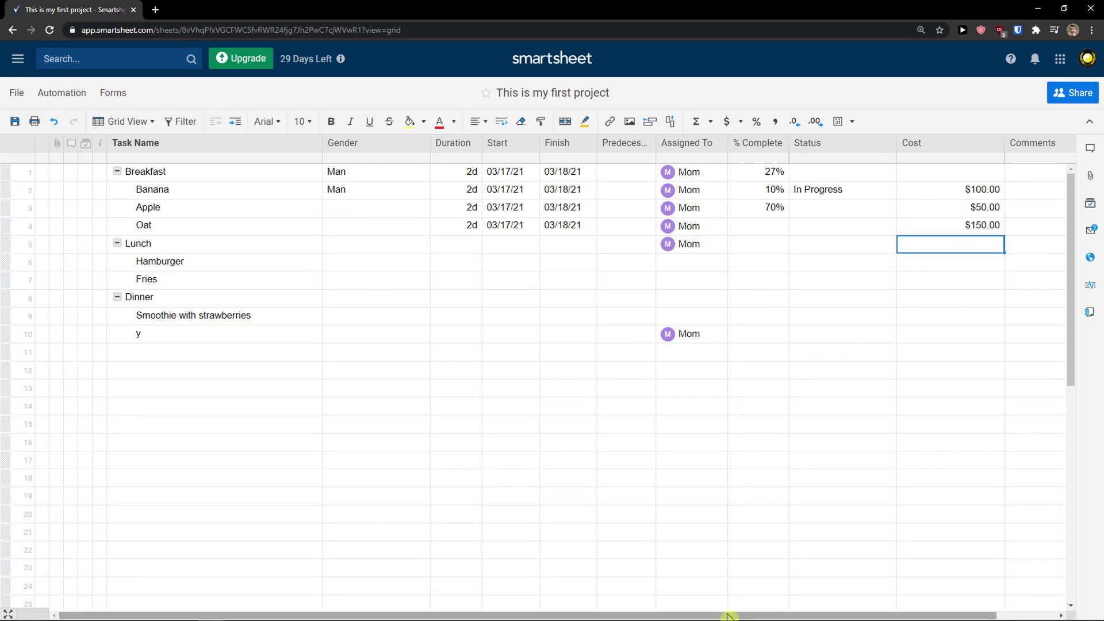
# Narrow the Status and Cost columns, then browse the formula functions list from a Cost cell
pyautogui.moveTo(734, 614); pyautogui.dragTo(813, 616)
pyautogui.moveTo(829, 142); pyautogui.dragTo(792, 146)
pyautogui.moveTo(939, 156); pyautogui.dragTo(909, 148)
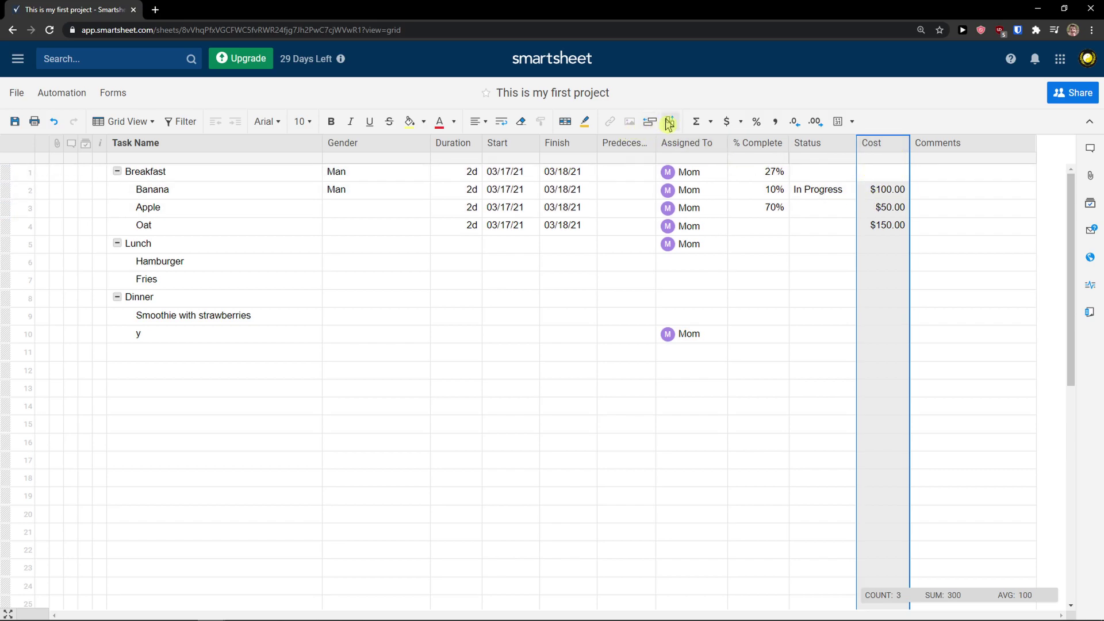
pyautogui.click(883, 207)
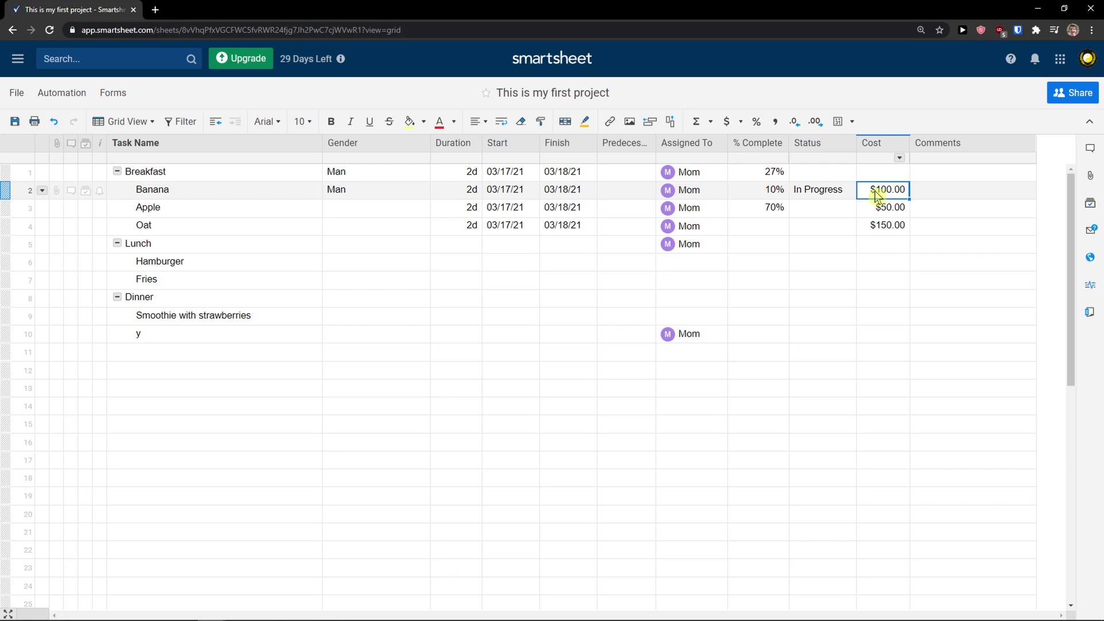
pyautogui.click(711, 121)
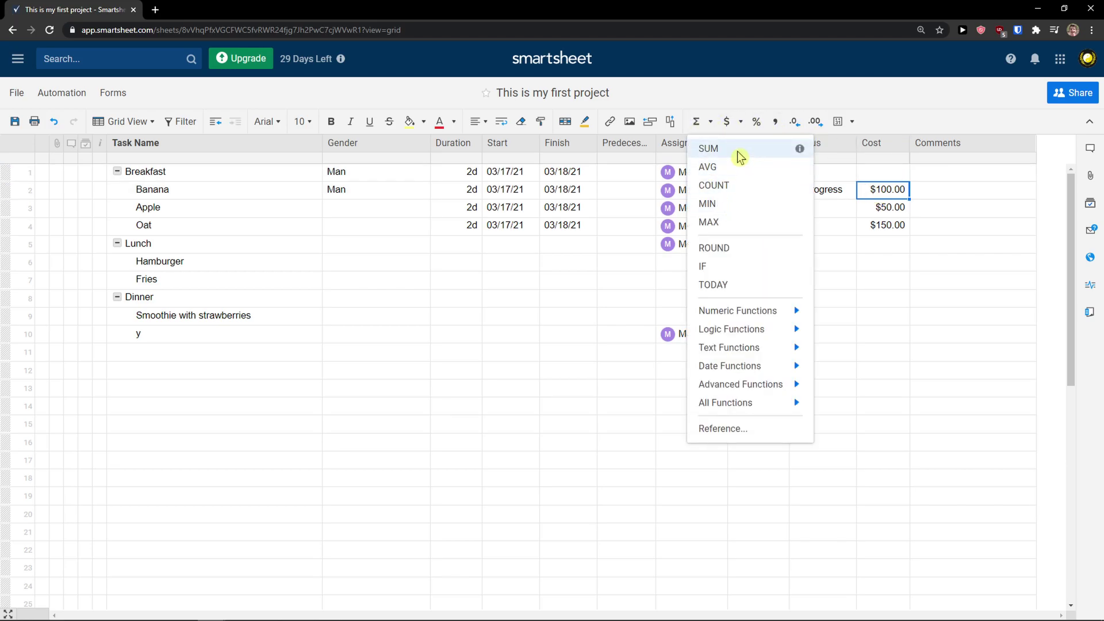
pyautogui.click(900, 264)
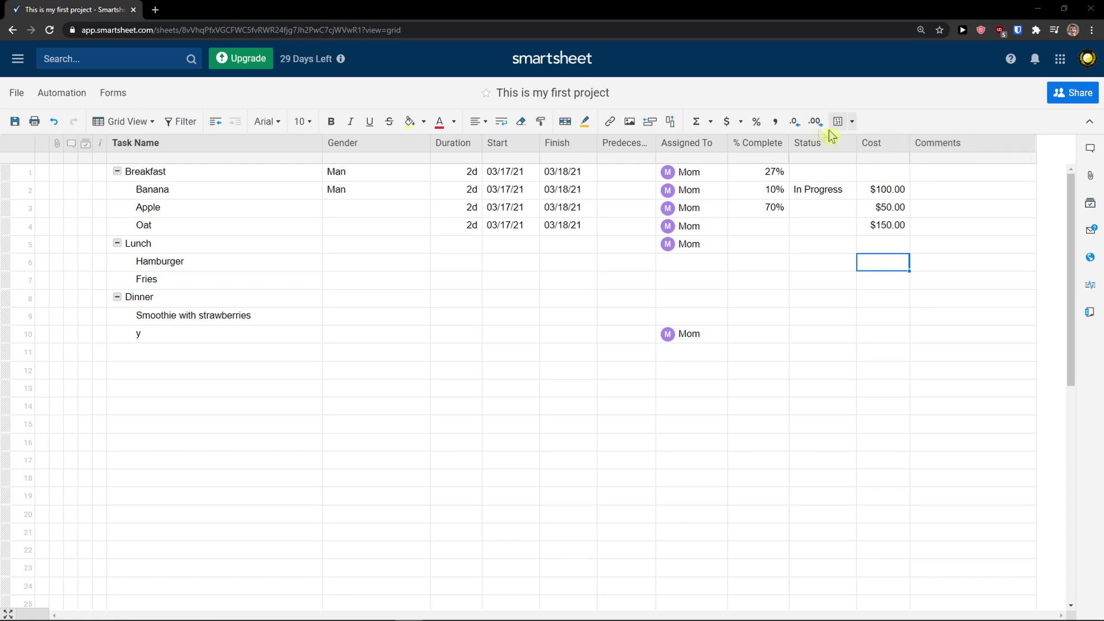
pyautogui.click(711, 122)
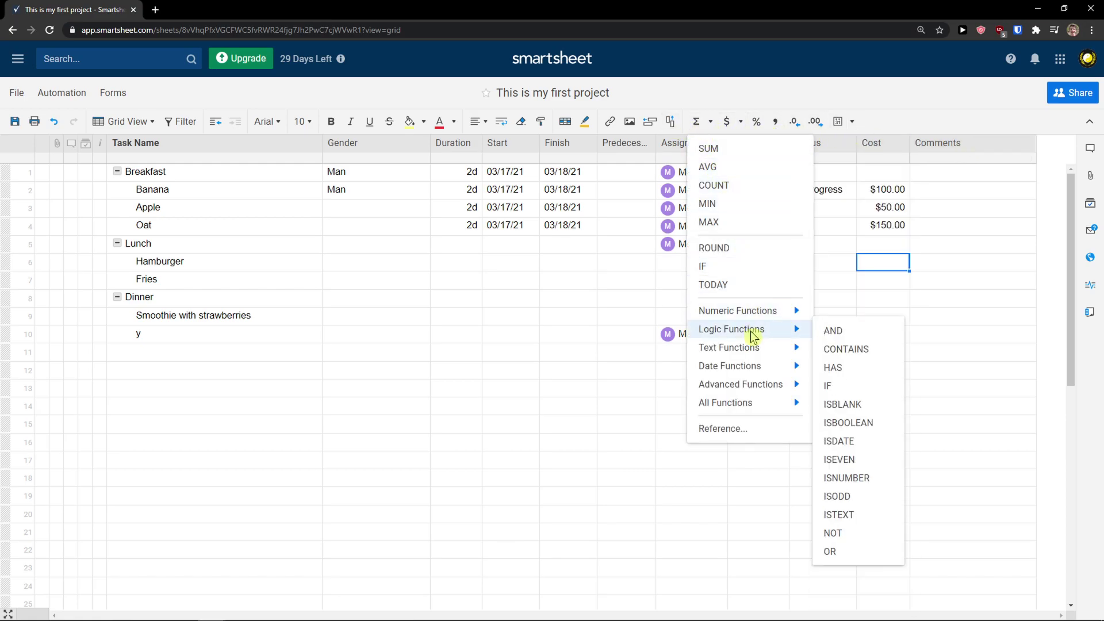
# Insert a Text/Number column named Costs SUM to the right of Comments
pyautogui.click(1056, 210)
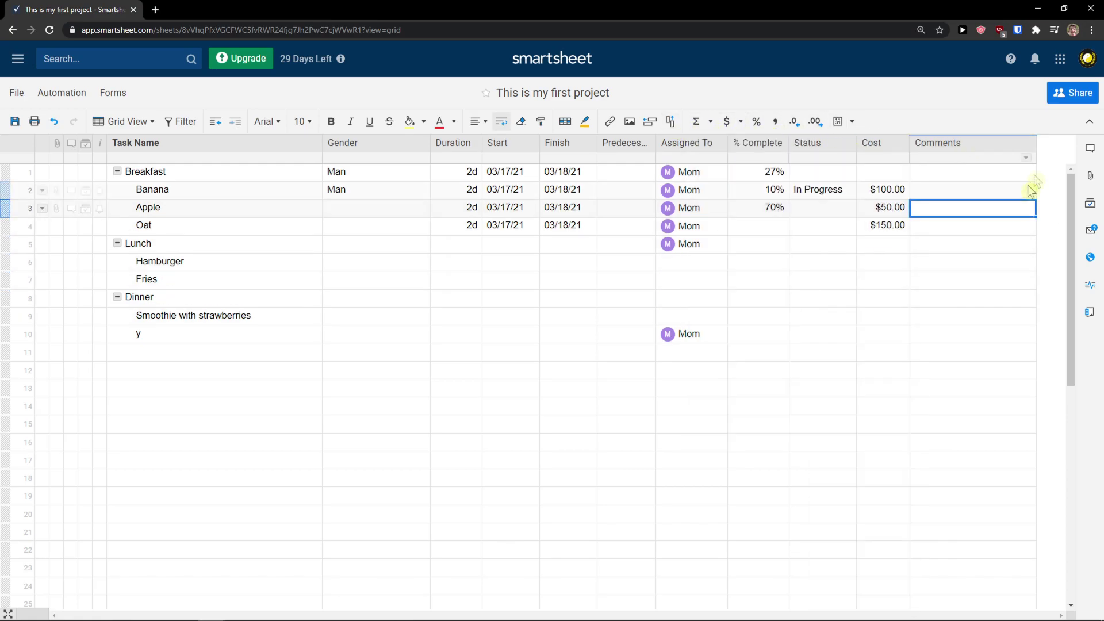
pyautogui.click(1020, 142)
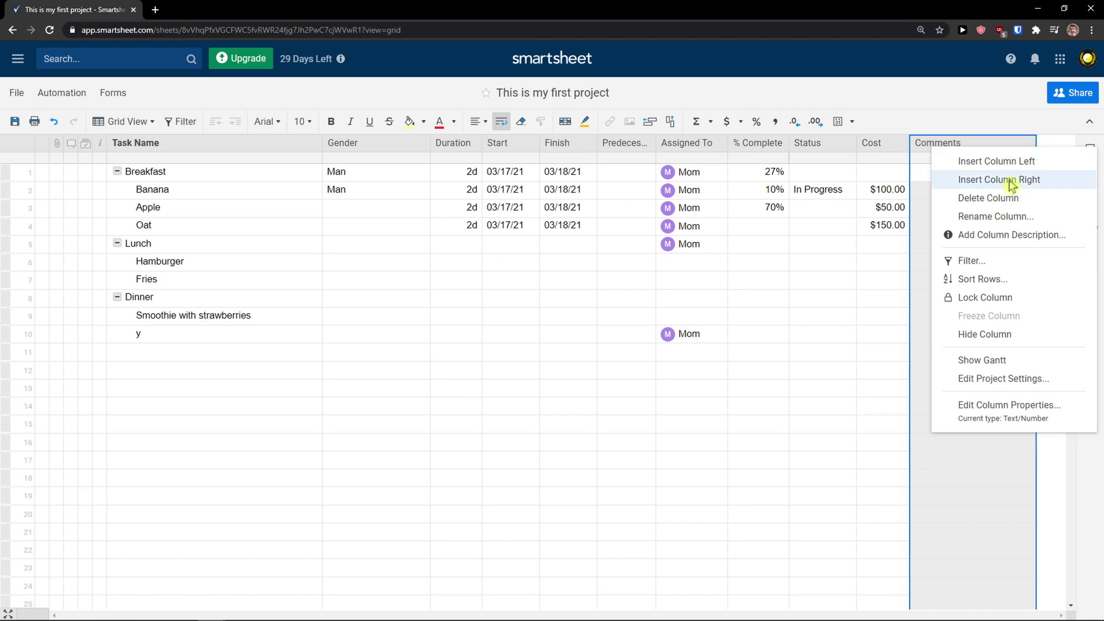
pyautogui.click(1012, 183)
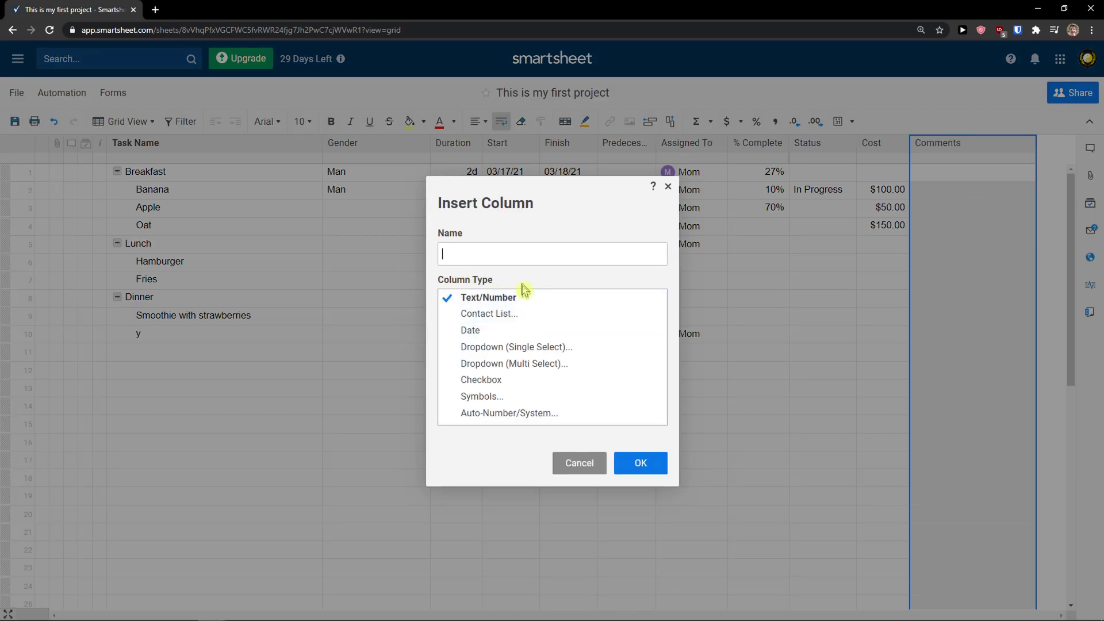
pyautogui.click(510, 253)
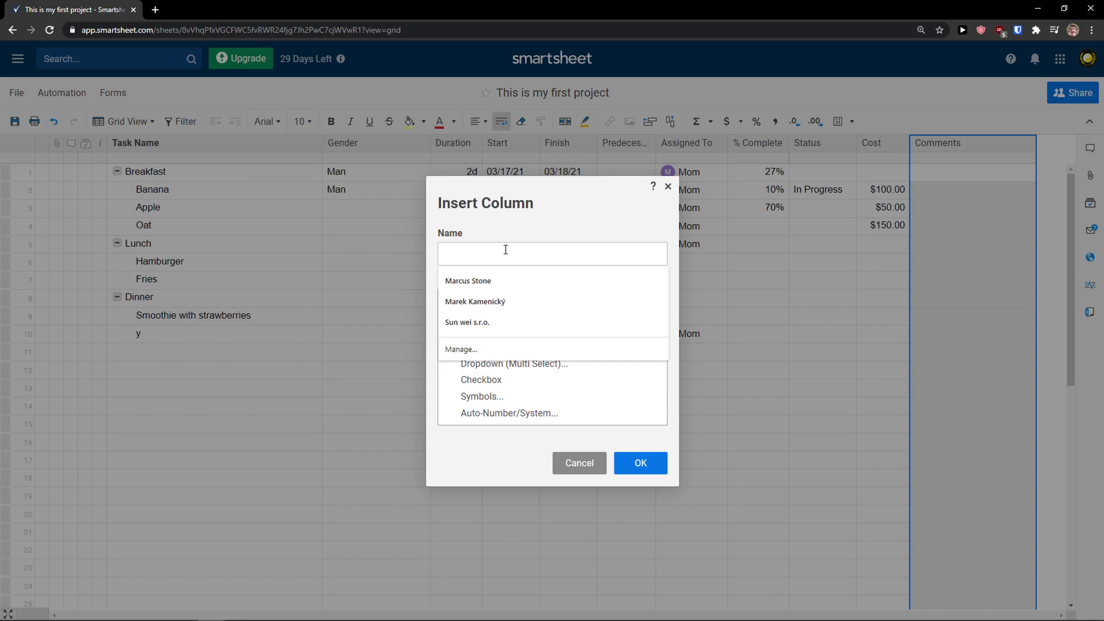
pyautogui.write('Costs SUM')
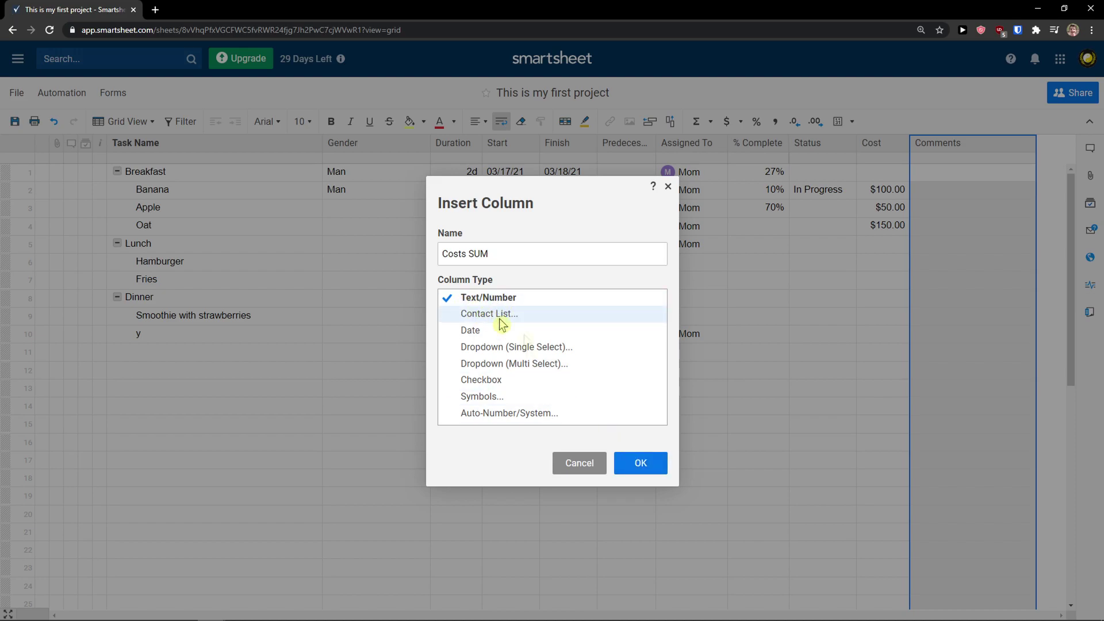
pyautogui.click(640, 466)
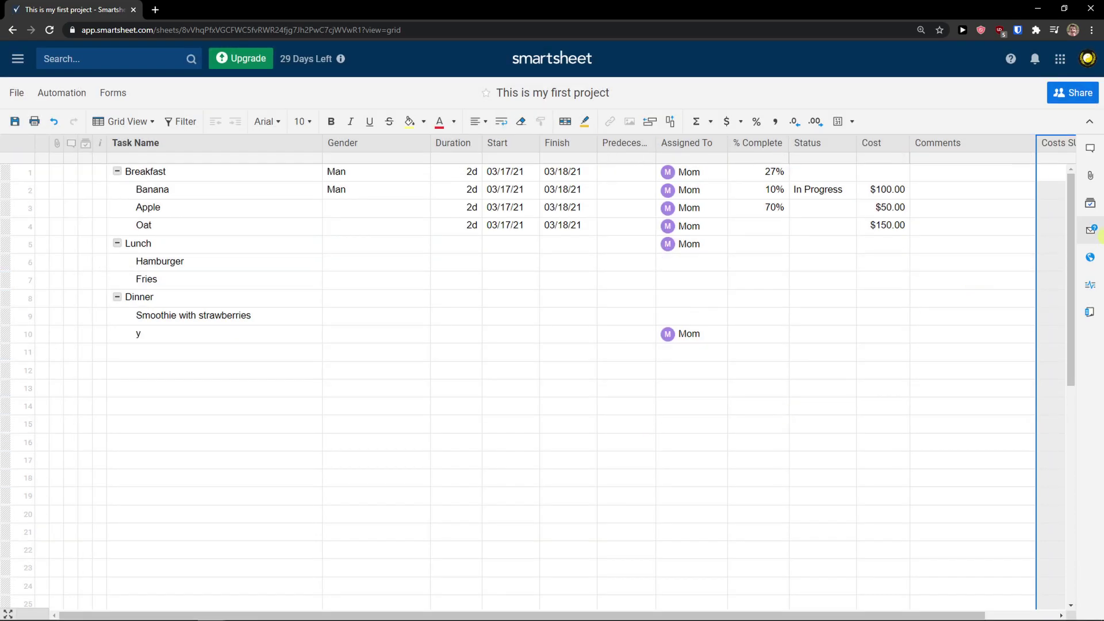
# Drag the Comments column border to make it narrower
pyautogui.moveTo(1036, 147); pyautogui.dragTo(1025, 149)
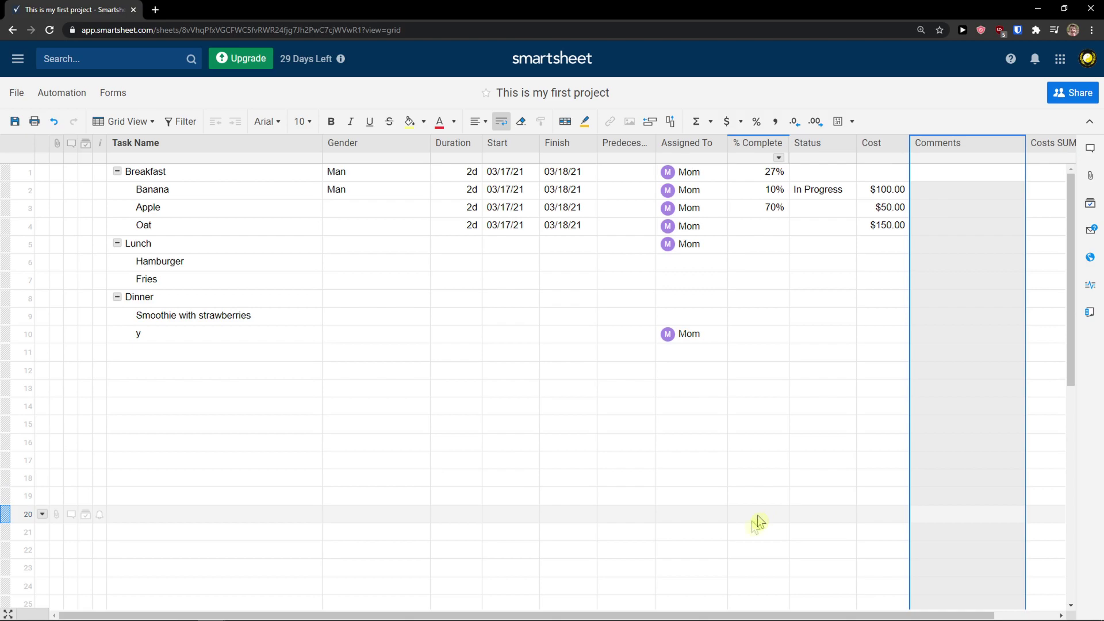
pyautogui.moveTo(714, 614); pyautogui.dragTo(782, 614)
pyautogui.click(1018, 193)
pyautogui.moveTo(959, 143); pyautogui.dragTo(903, 146)
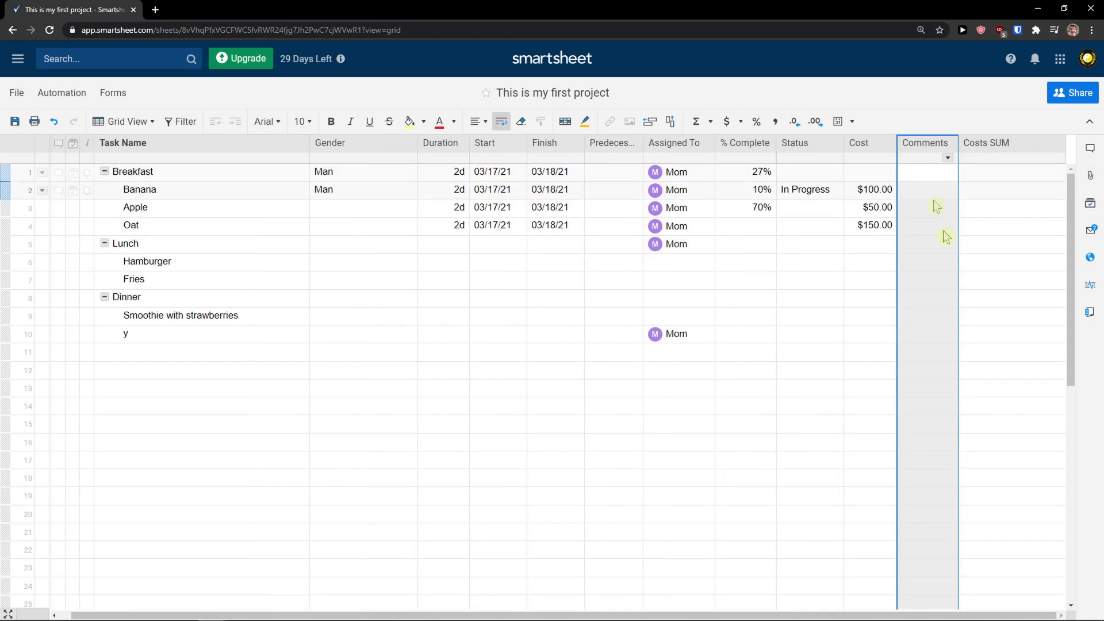
# Insert a SUM formula in Breakfast's Costs SUM cell over the Banana to Oat costs
pyautogui.click(985, 173)
pyautogui.click(711, 122)
pyautogui.click(711, 148)
pyautogui.moveTo(877, 195); pyautogui.dragTo(871, 225)
pyautogui.click(980, 172)
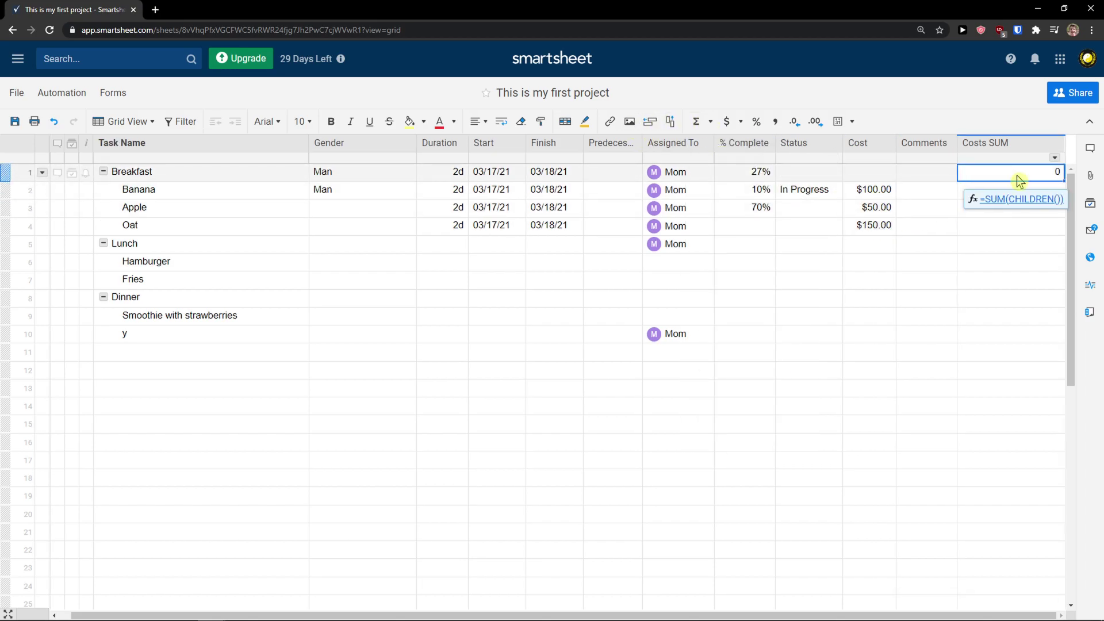
pyautogui.click(1020, 200)
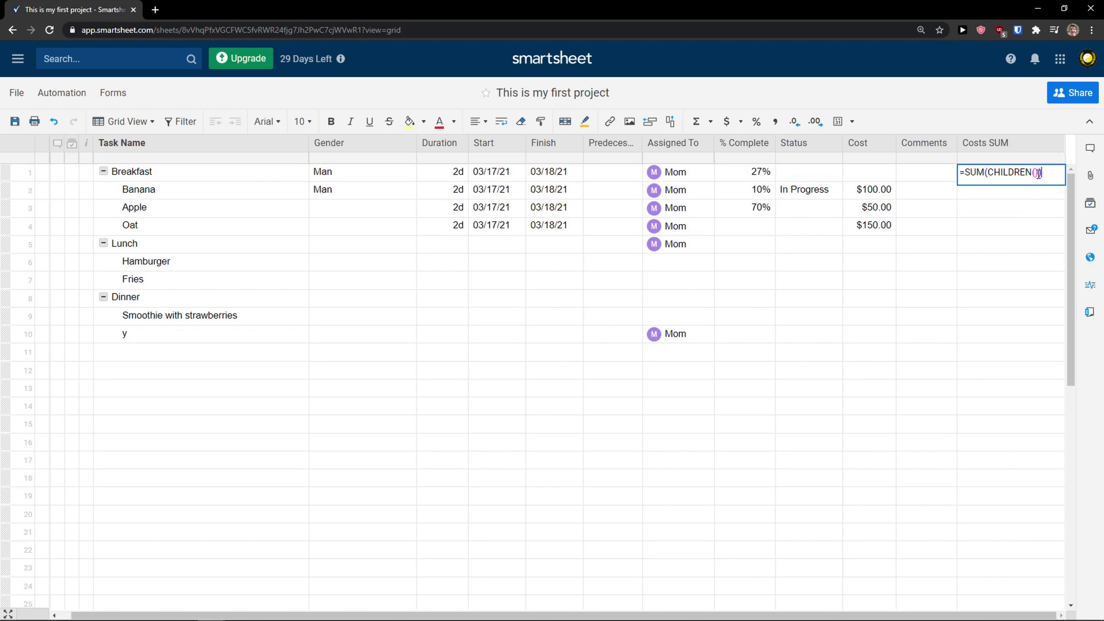
# Rewrite the formula as =SUM(Cost2,Cost3,Cost4), giving a total of 300
pyautogui.moveTo(999, 174); pyautogui.dragTo(992, 173)
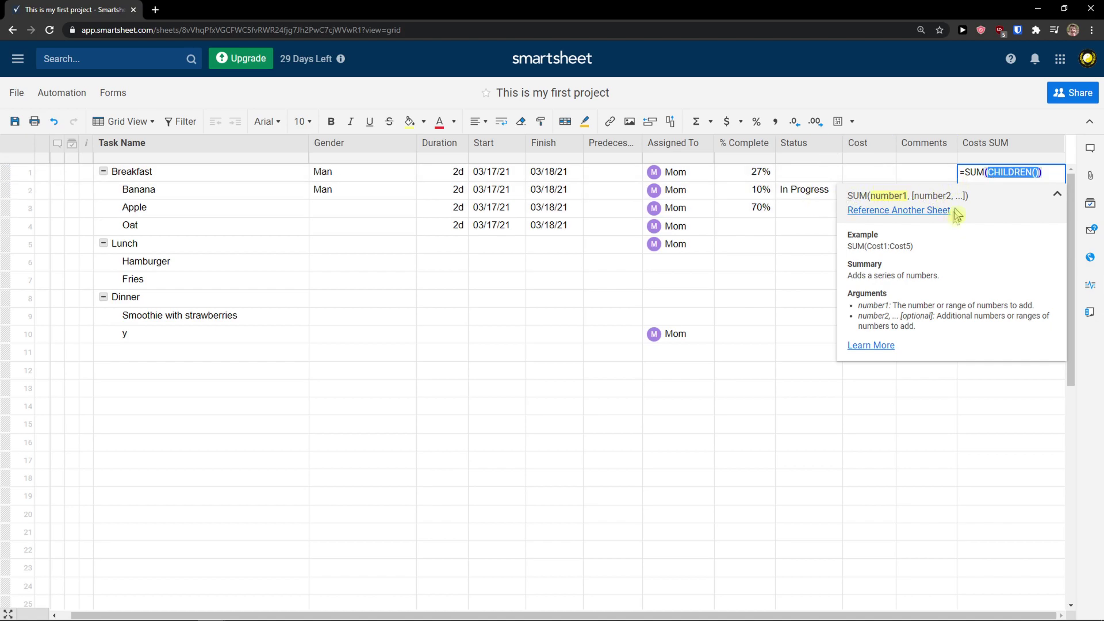
pyautogui.press('BackSpace')
pyautogui.write('Cost1')
pyautogui.press('BackSpace')
pyautogui.write('2')
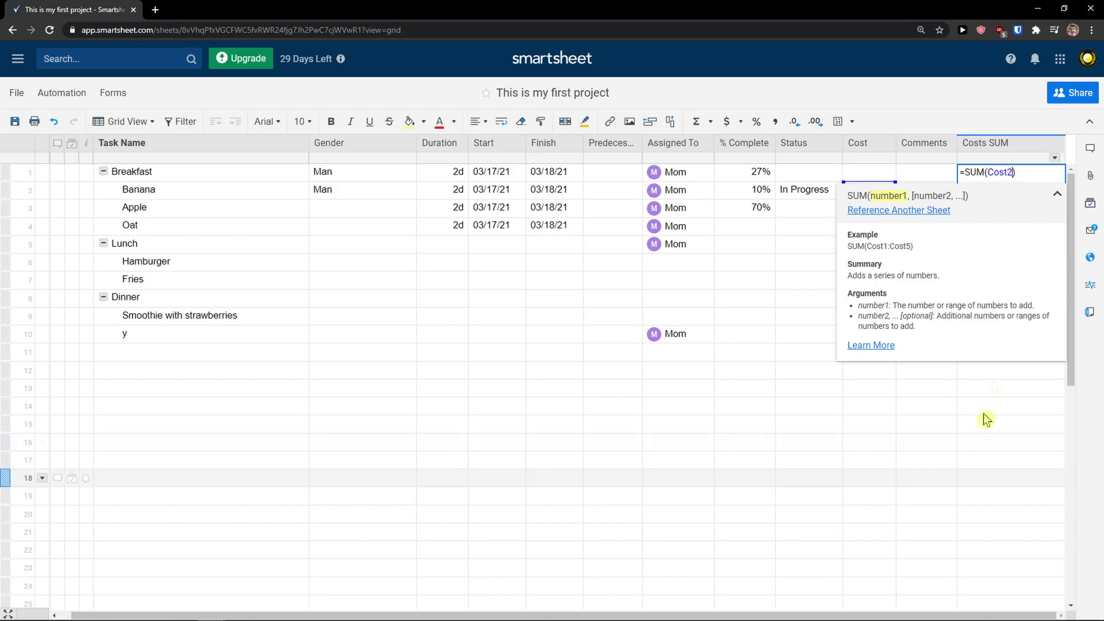
pyautogui.click(1056, 195)
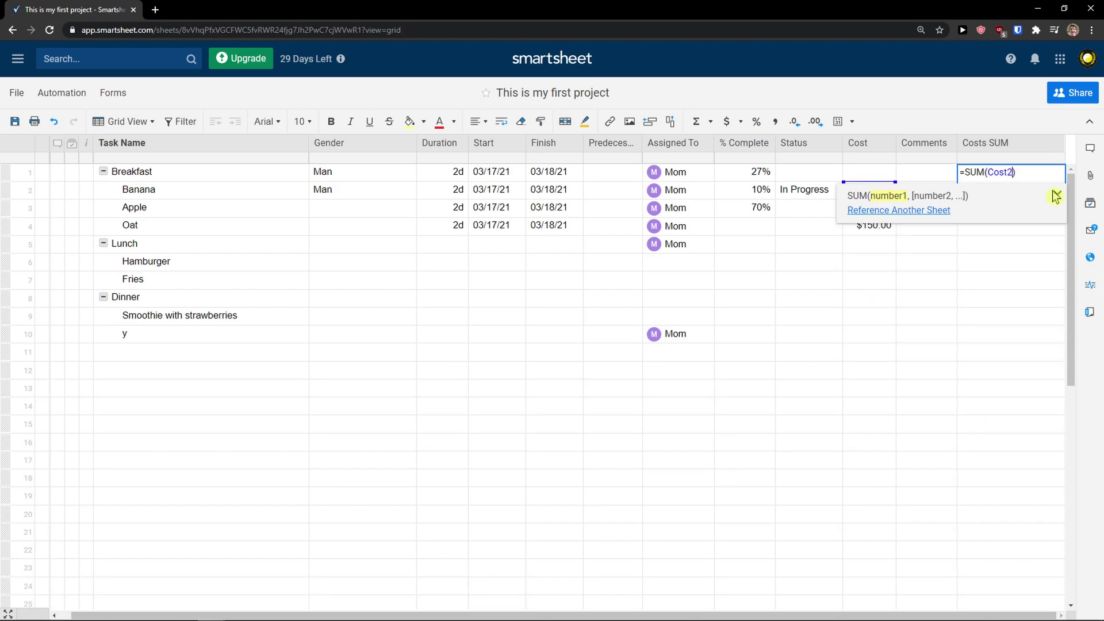
pyautogui.write(',Cos')
pyautogui.press('BackSpace')
pyautogui.press('BackSpace')
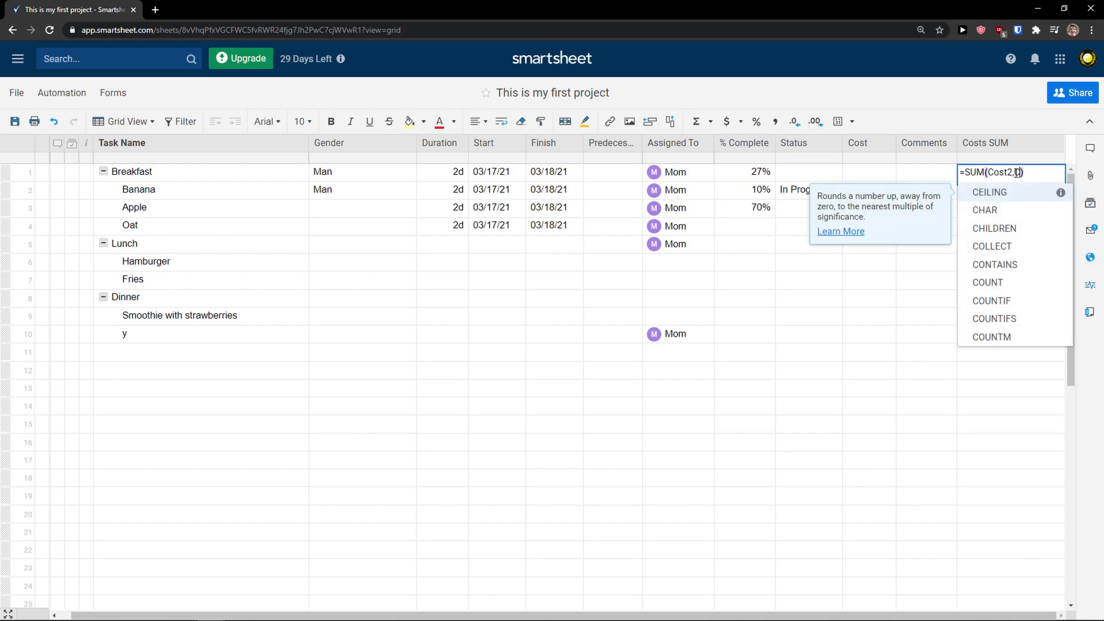
pyautogui.write('3,Cost4')
pyautogui.press('Return')
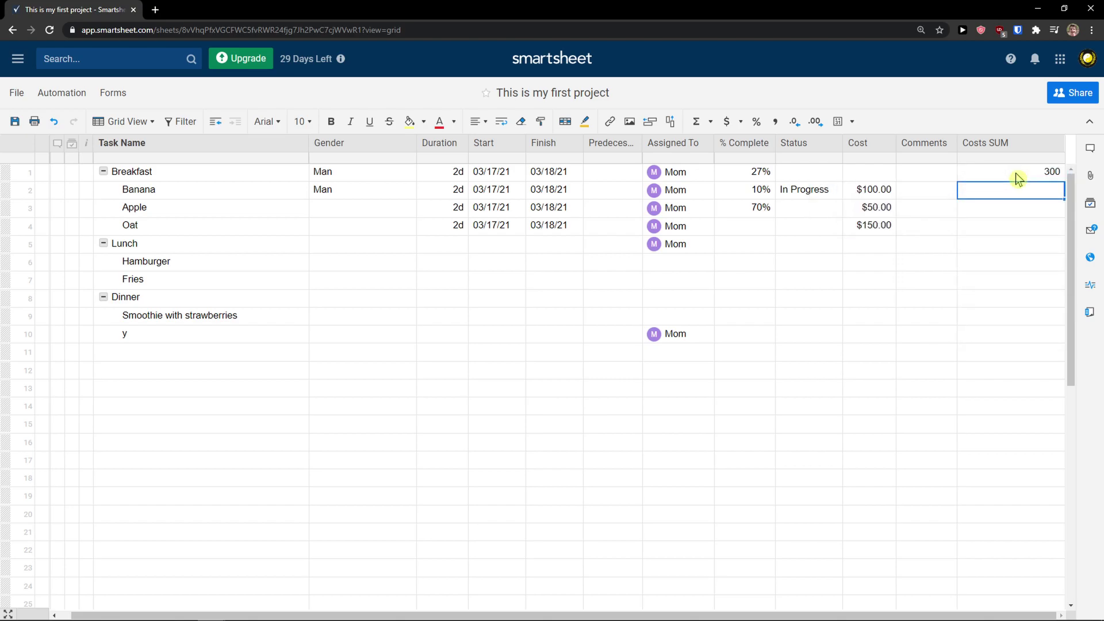
# Apply currency format to the Costs SUM cells so the total reads $300.00
pyautogui.click(1028, 173)
pyautogui.moveTo(1019, 175); pyautogui.dragTo(1021, 270)
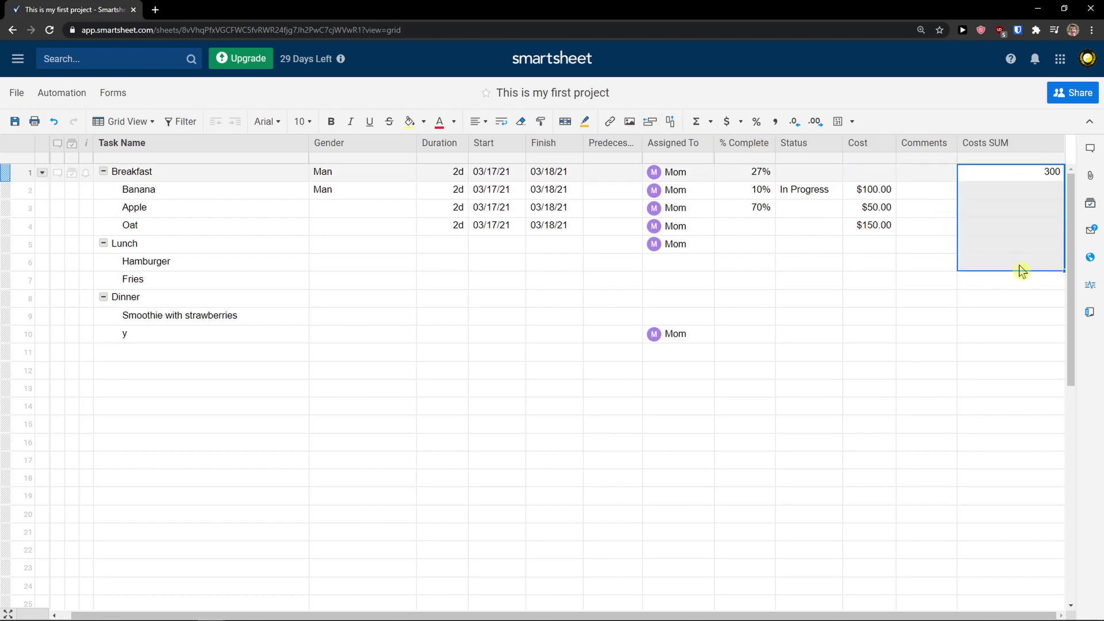
pyautogui.click(727, 122)
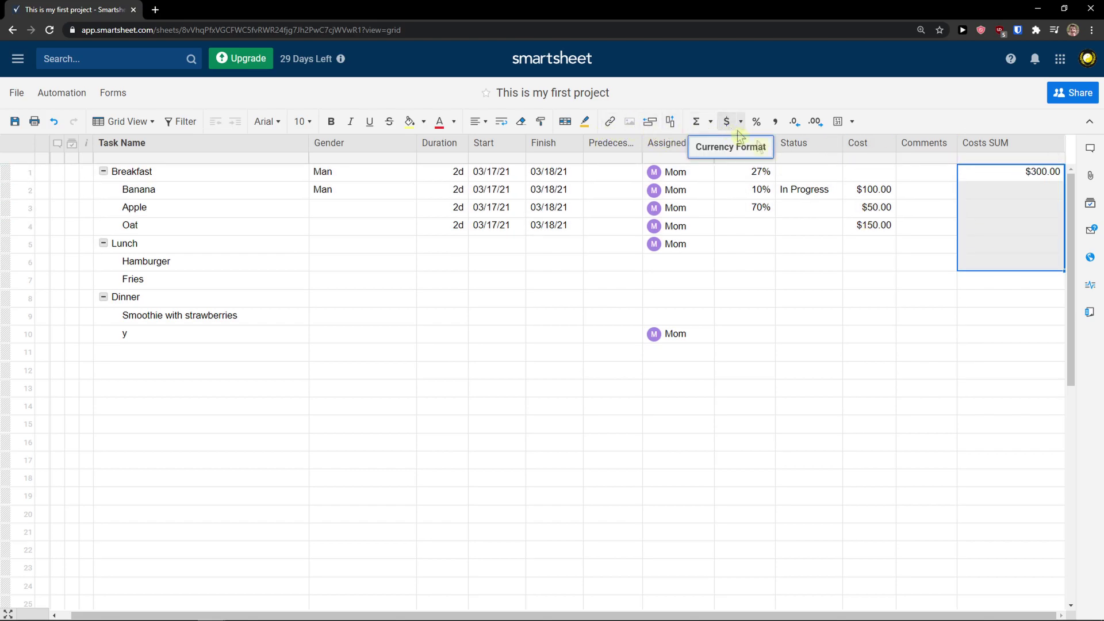
pyautogui.click(1029, 297)
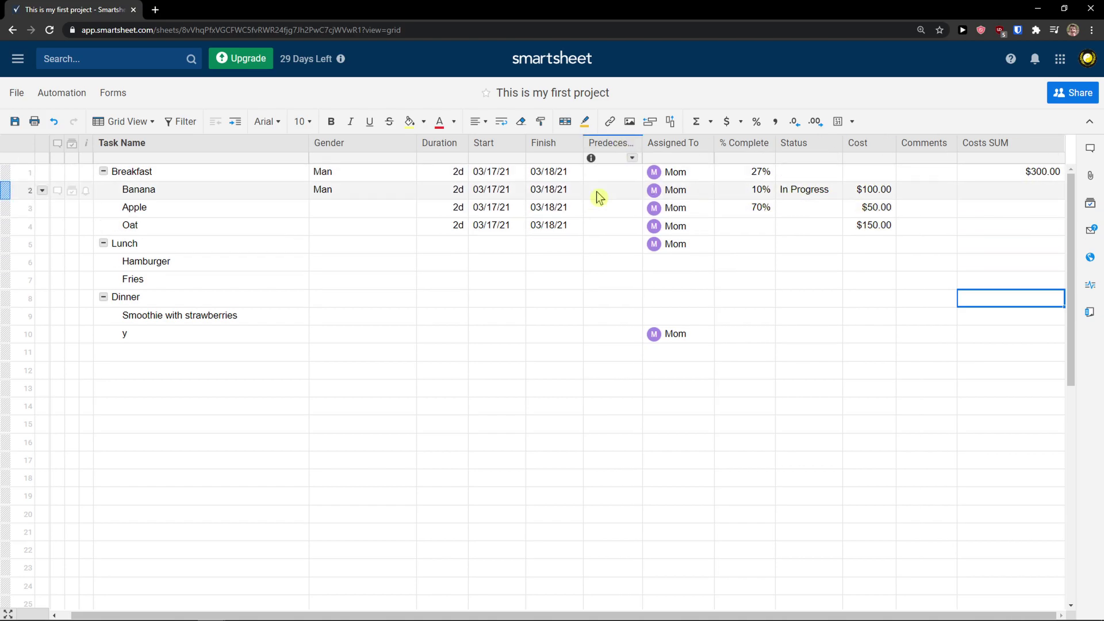
# Write a comment on the Breakfast row mentioning a collaborator by their e-mail address
pyautogui.click(406, 617)
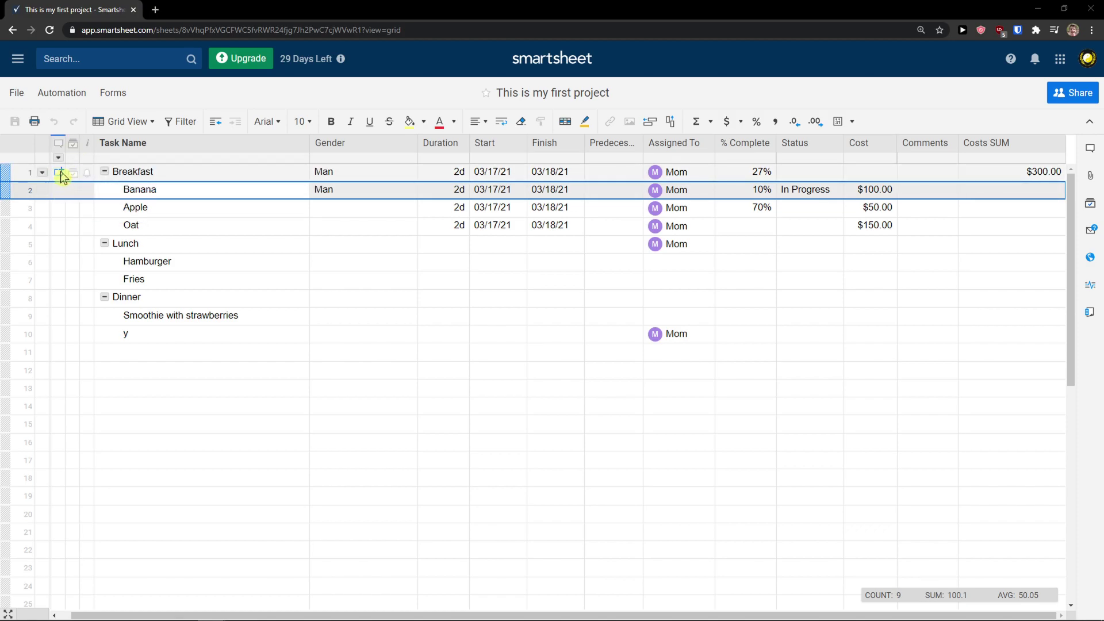
pyautogui.click(61, 172)
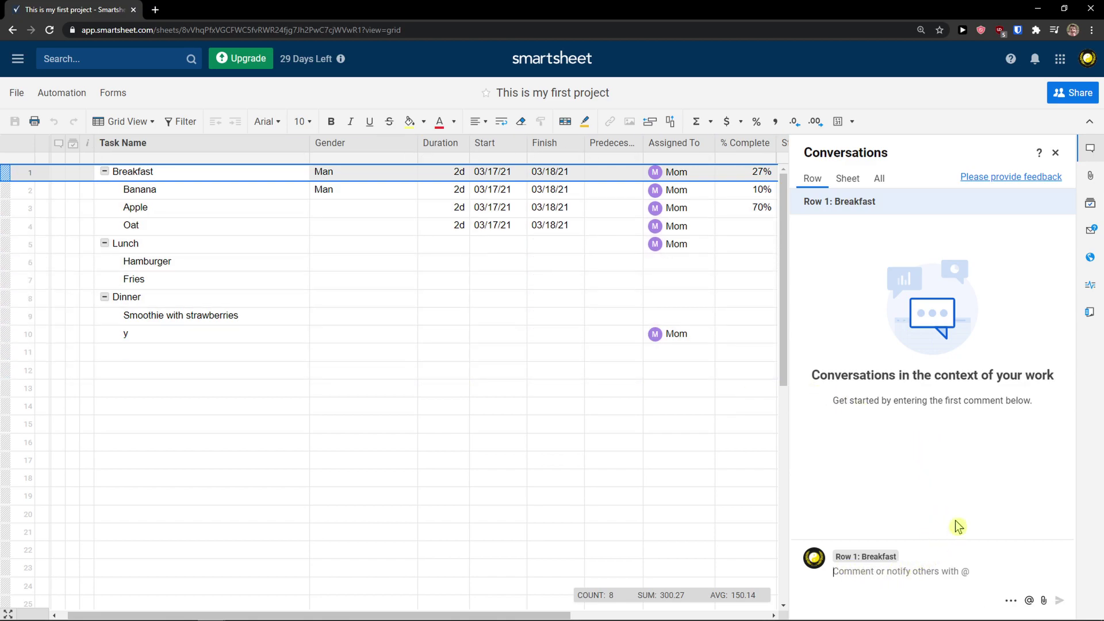
pyautogui.write('@')
pyautogui.write('mom')
pyautogui.press('BackSpace')
pyautogui.press('BackSpace')
pyautogui.press('BackSpace')
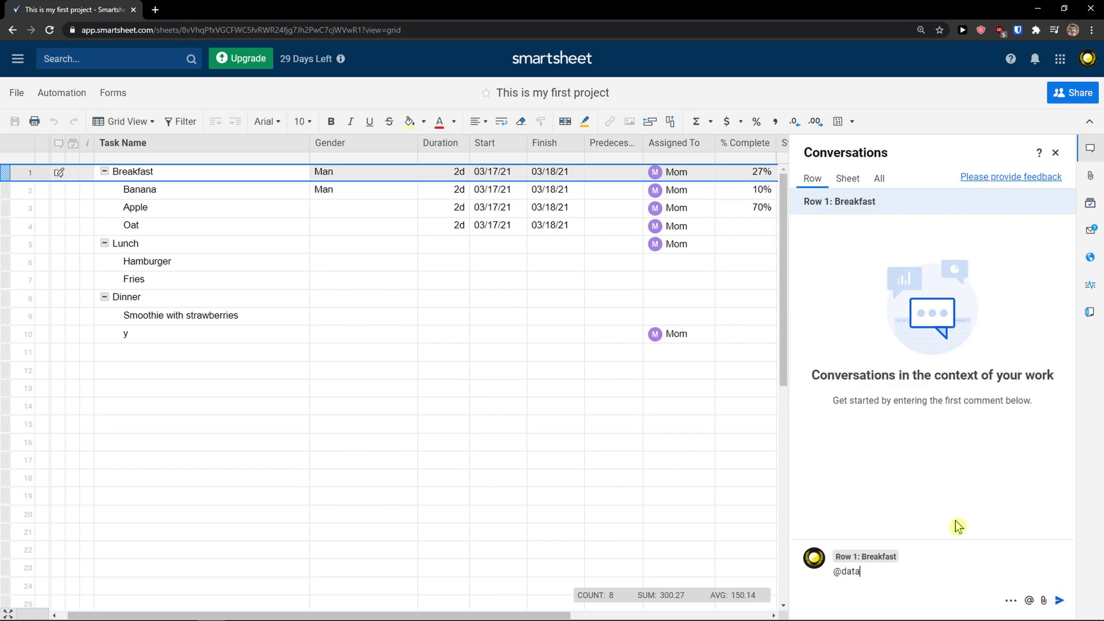
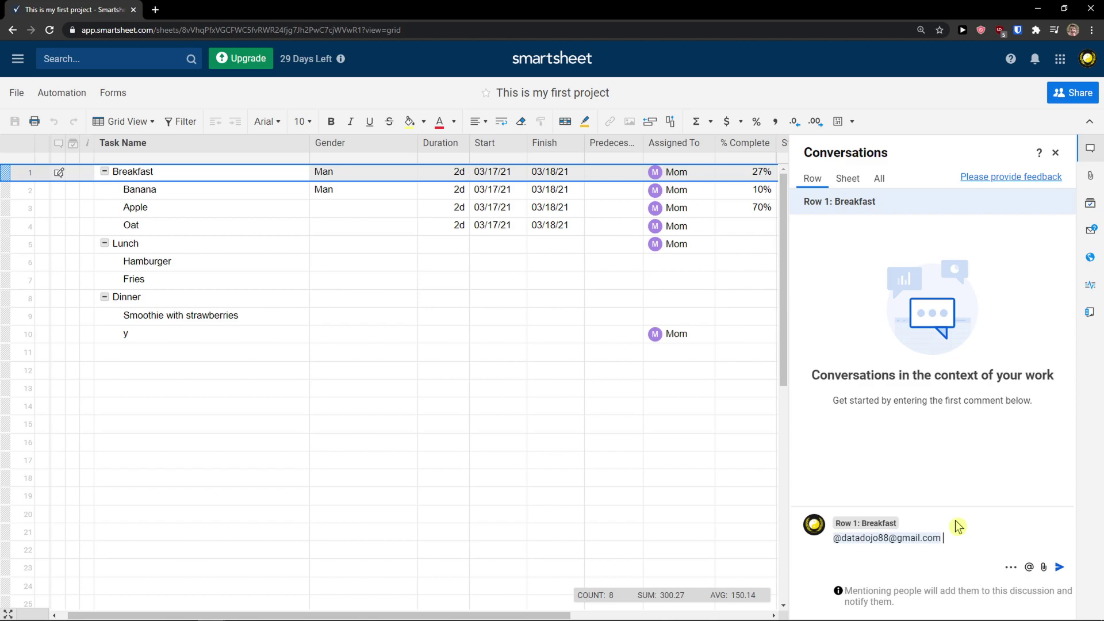
pyautogui.press('Return')
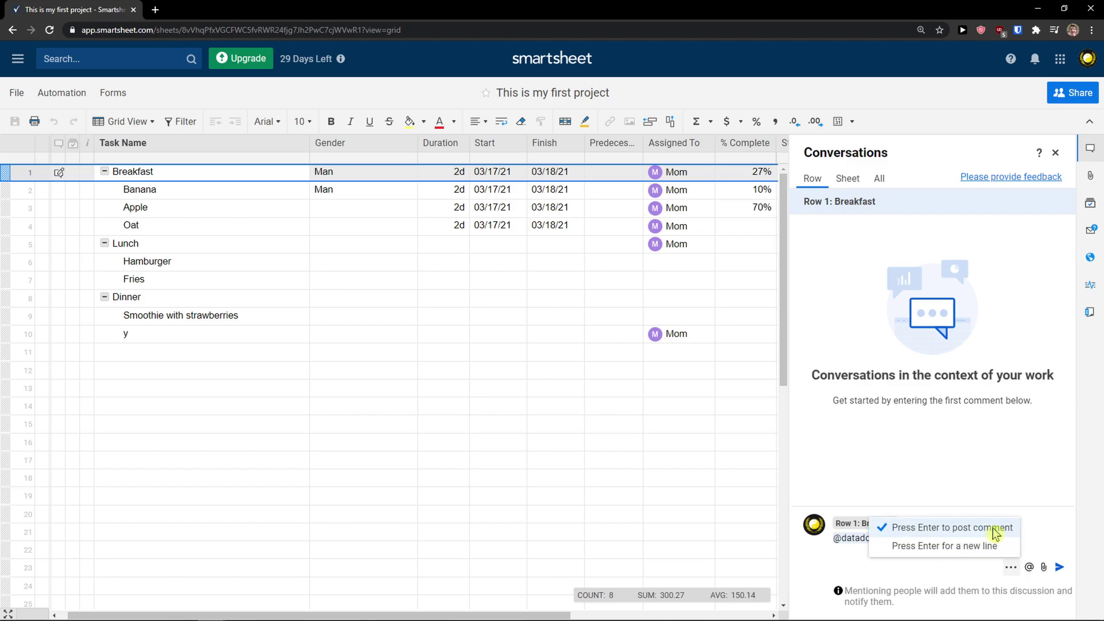
# Post the comment, granting the collaborator Editor - can share access, and close the conversations panel
pyautogui.click(1059, 566)
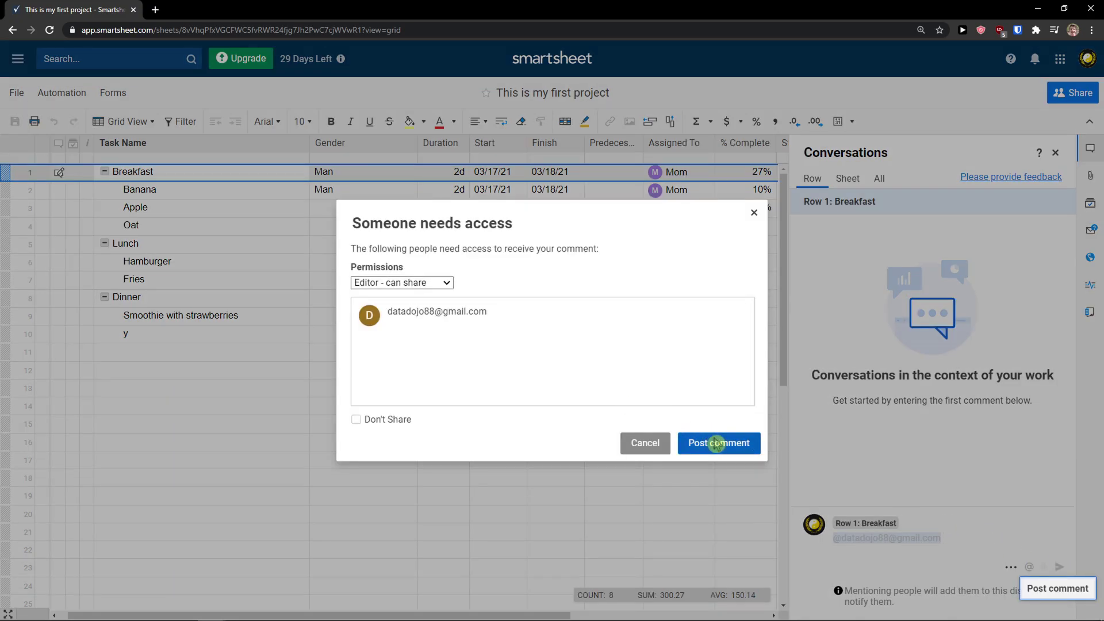
pyautogui.click(413, 282)
pyautogui.click(413, 283)
pyautogui.click(726, 443)
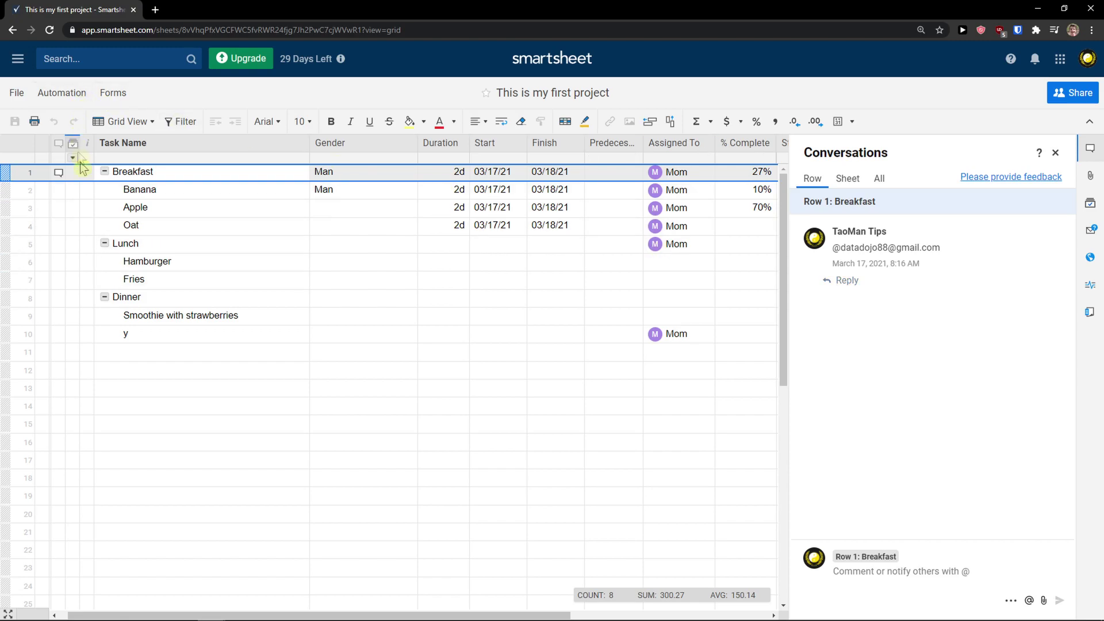
pyautogui.click(1055, 154)
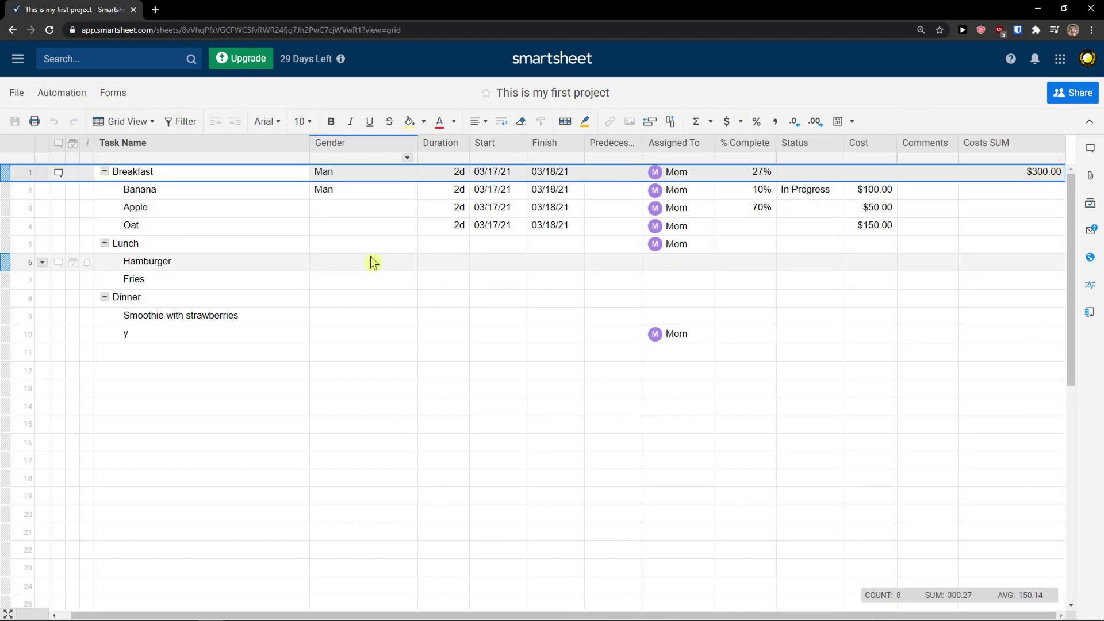
pyautogui.moveTo(449, 607)
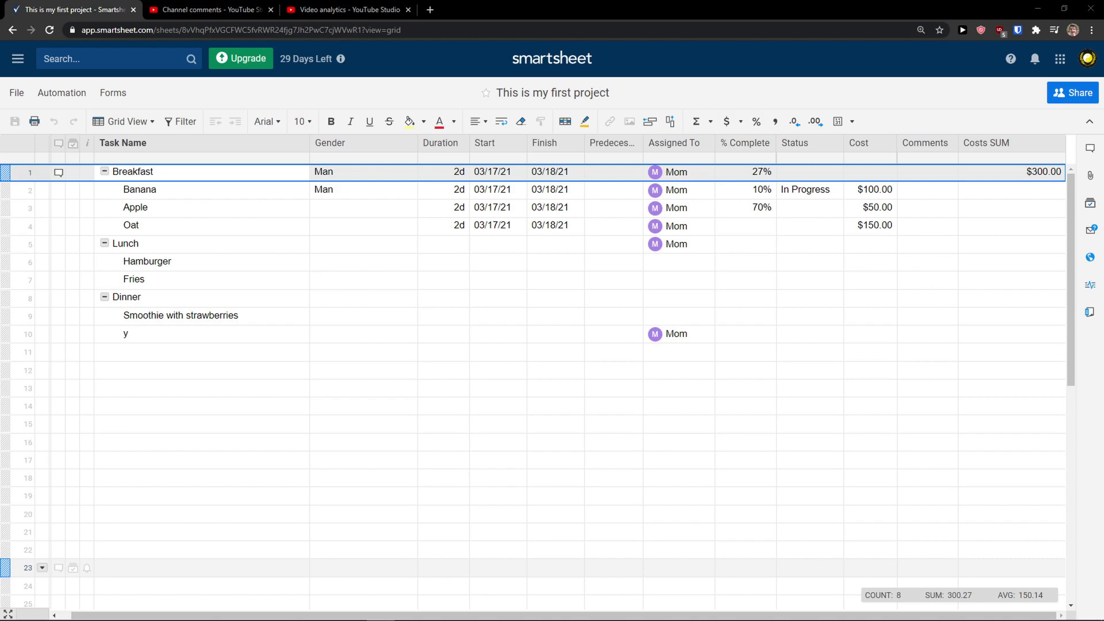
pyautogui.scroll(-1, 518, 322)
pyautogui.scroll(1, 580, 345)
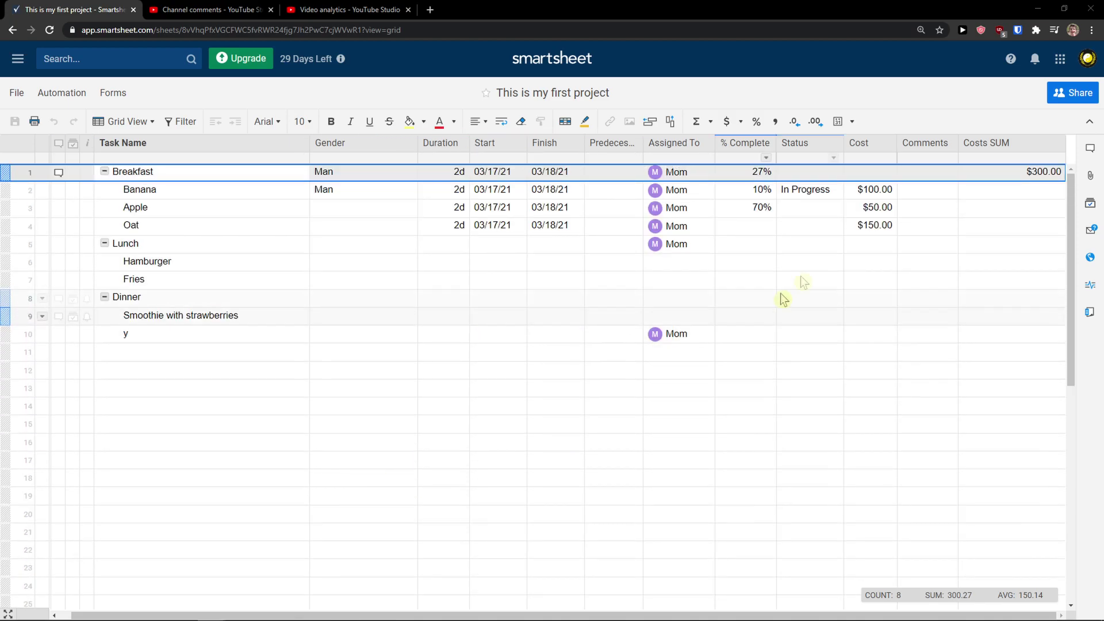
# Add a collaborator's name as an invitee with Editor - can share permission
pyautogui.click(1078, 98)
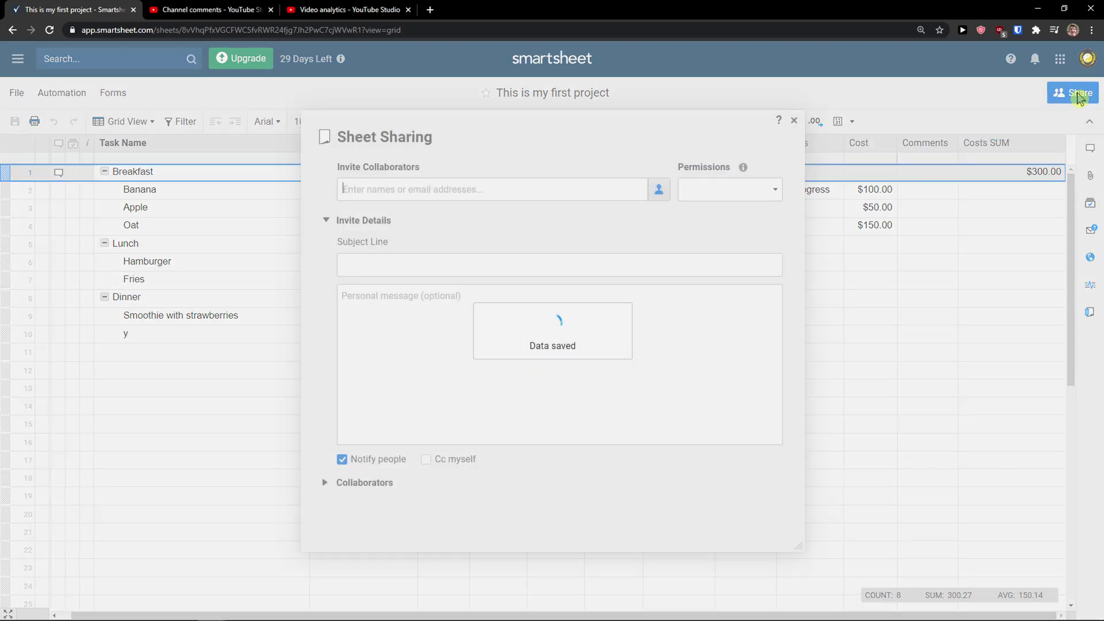
pyautogui.click(339, 219)
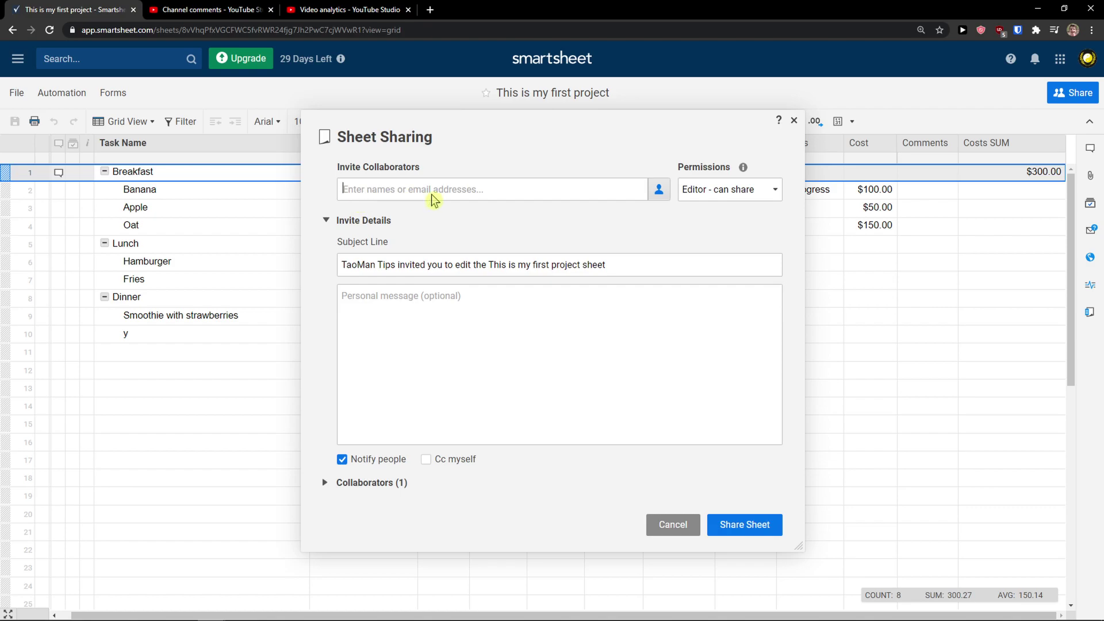
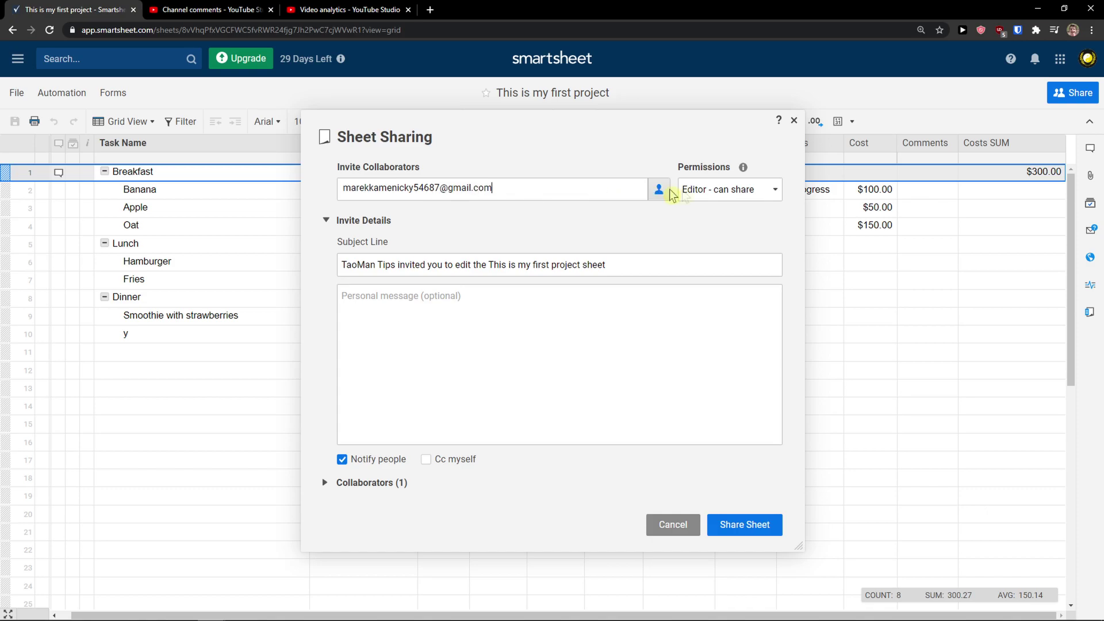
pyautogui.click(701, 190)
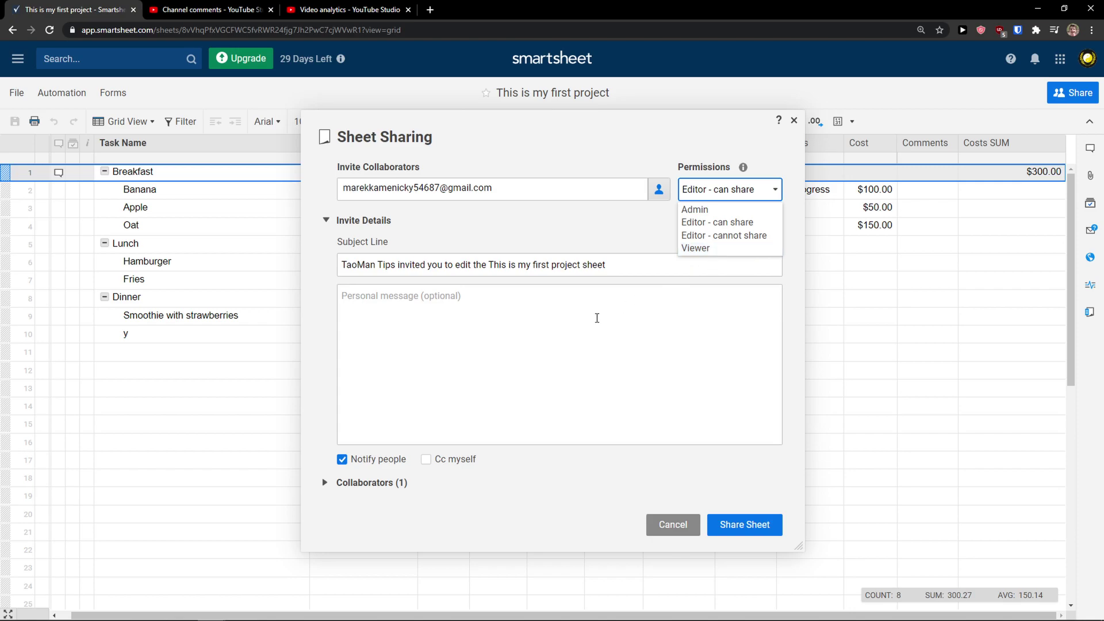
pyautogui.click(596, 318)
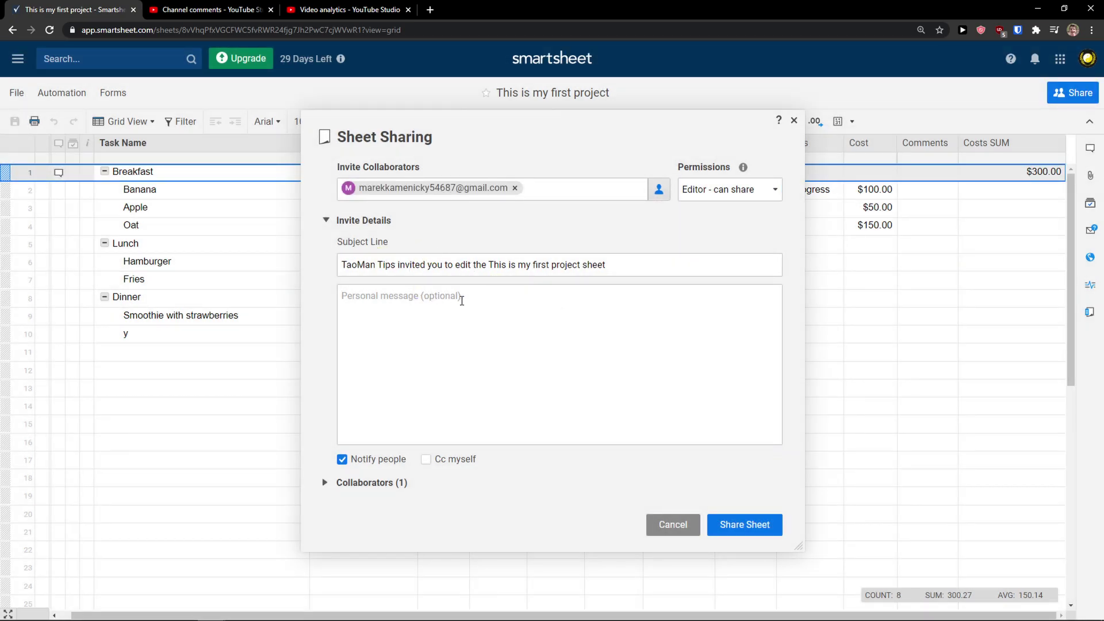
# Add the message 'these are my details', send the invitation and close the sharing window
pyautogui.write('these are my details')
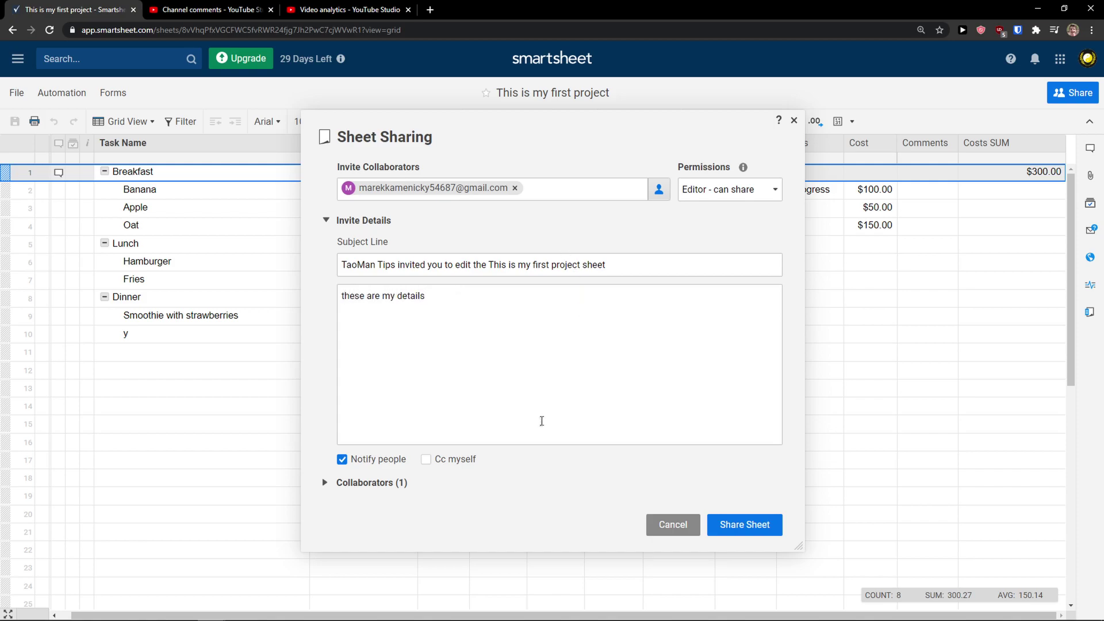
pyautogui.click(333, 483)
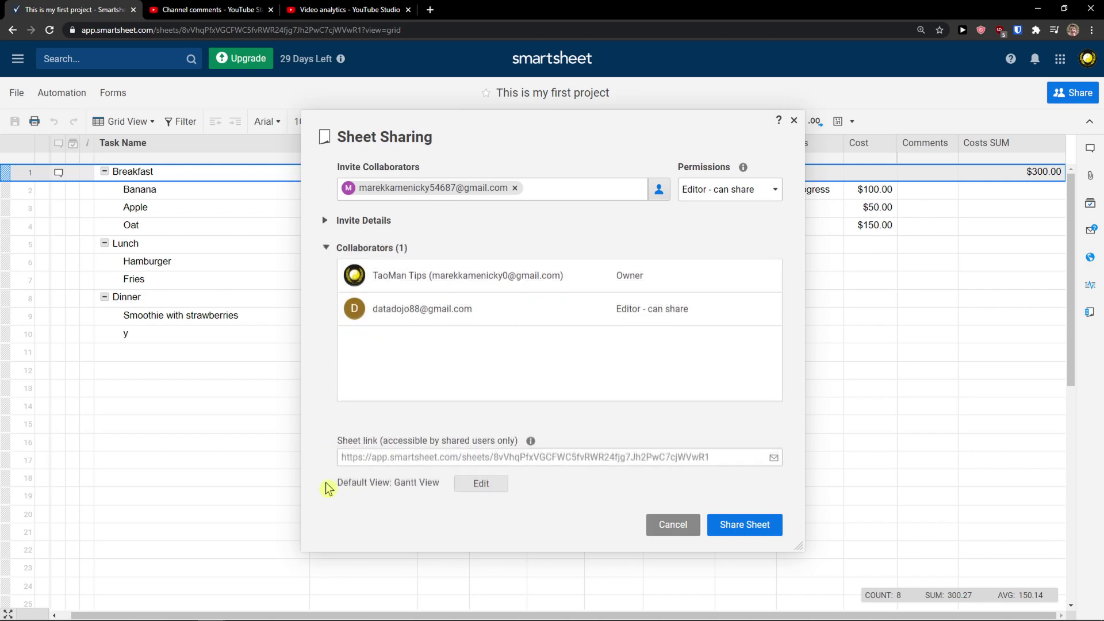
pyautogui.click(330, 251)
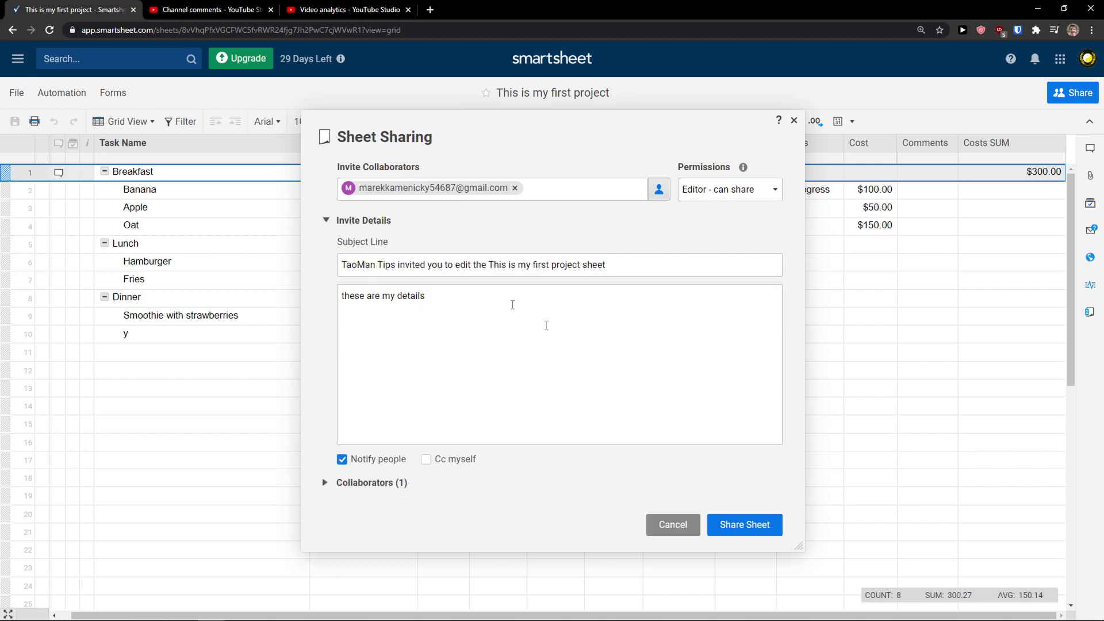
pyautogui.click(741, 529)
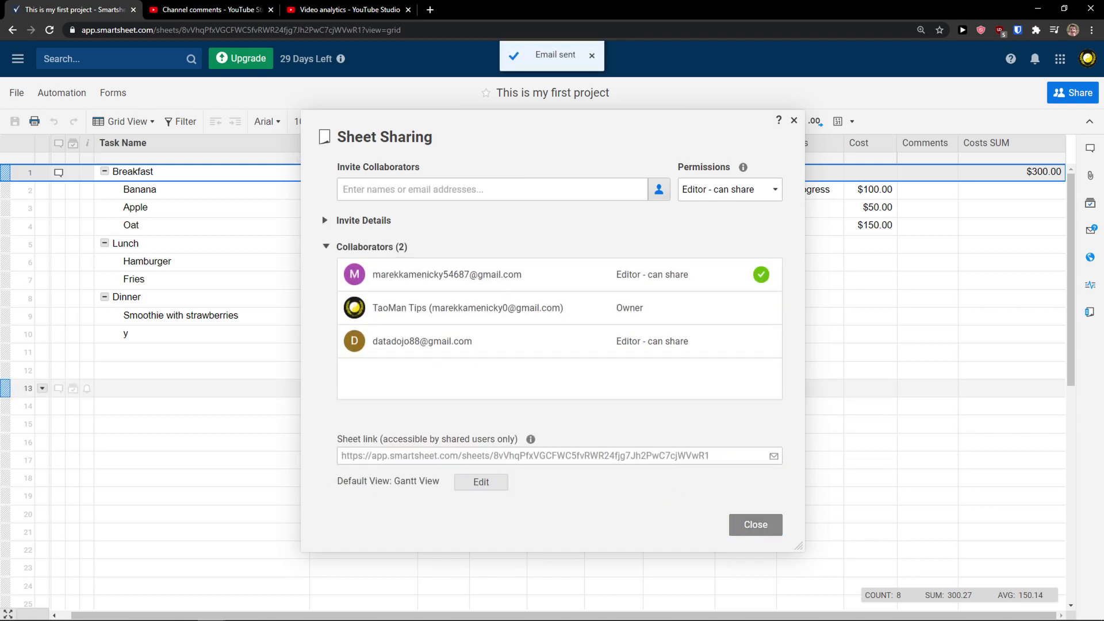
pyautogui.click(795, 121)
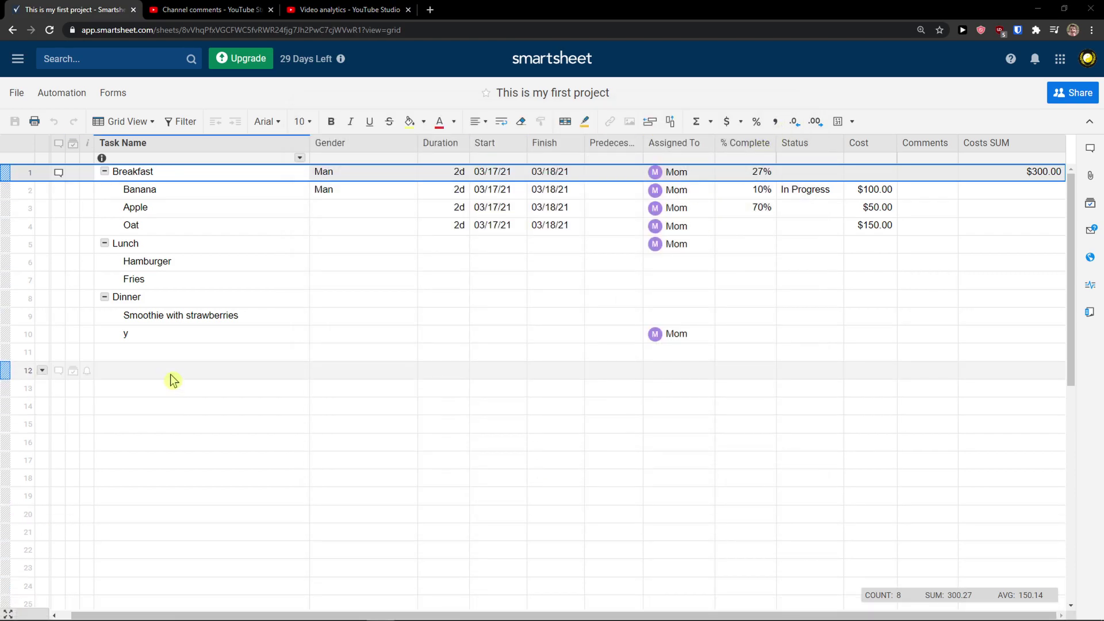
# Switch to Gantt View and drag the splitter left to show mid-March through early April
pyautogui.scroll(-1, 166, 345)
pyautogui.scroll(1, 167, 344)
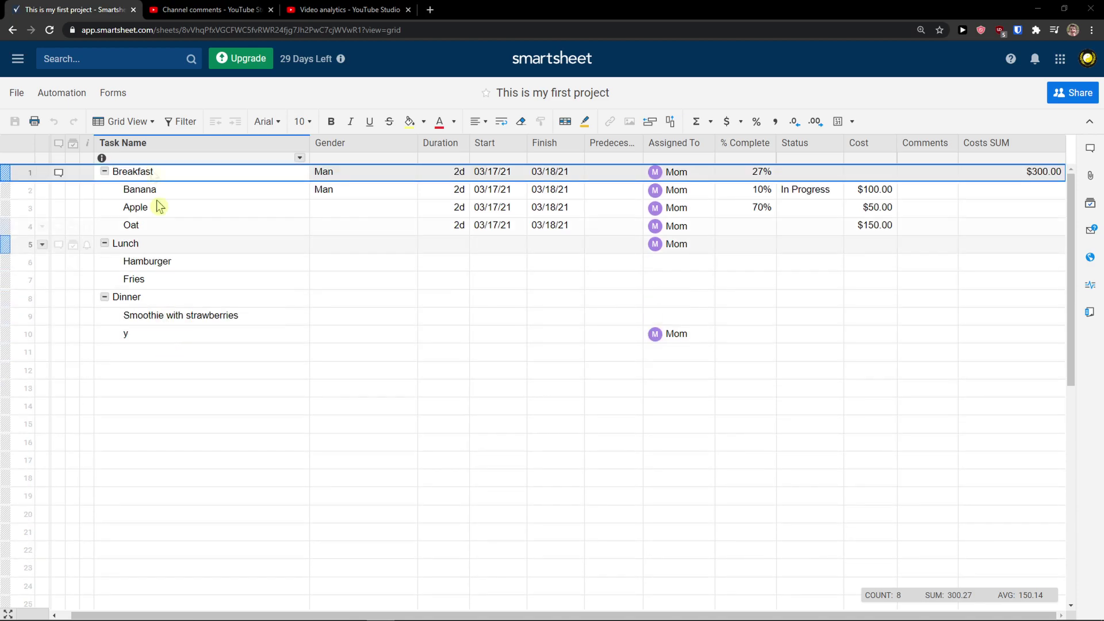
pyautogui.click(151, 125)
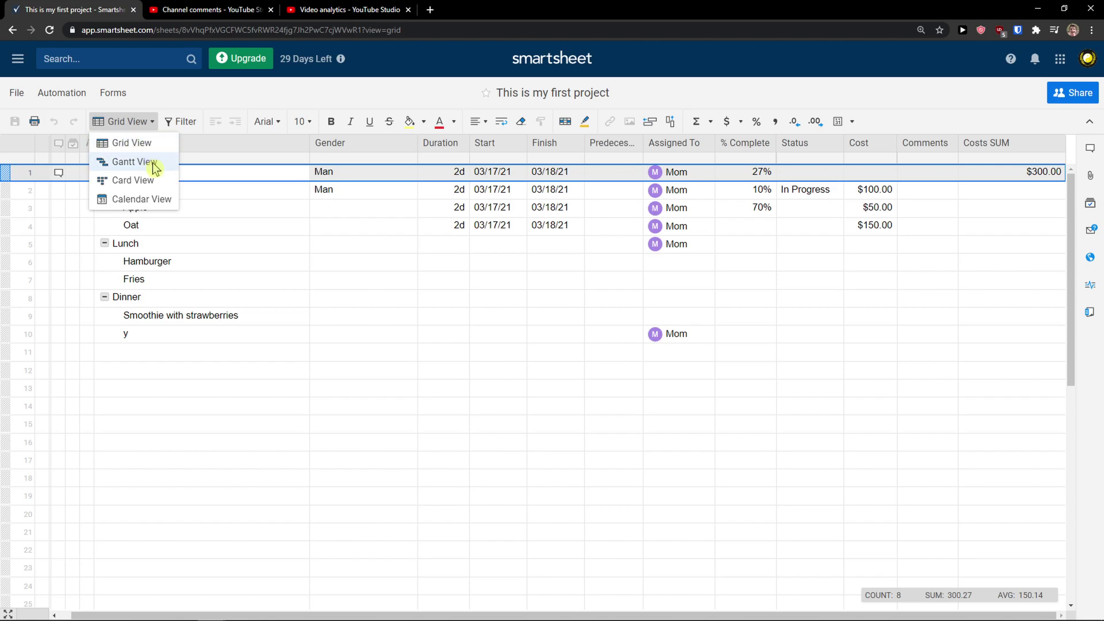
pyautogui.click(154, 164)
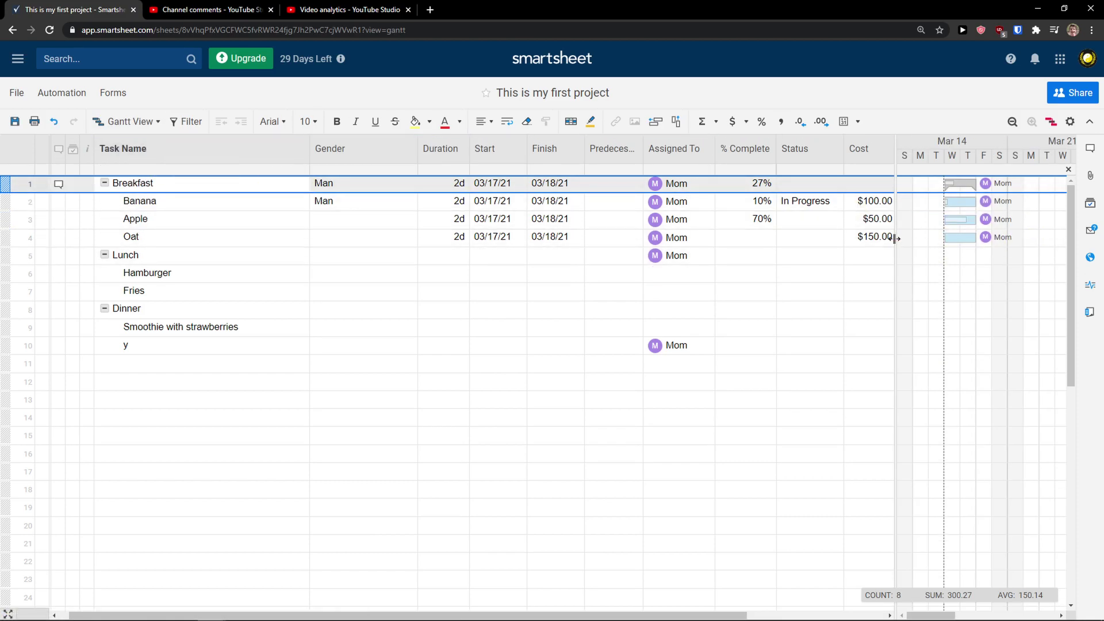
pyautogui.moveTo(777, 245); pyautogui.dragTo(619, 247)
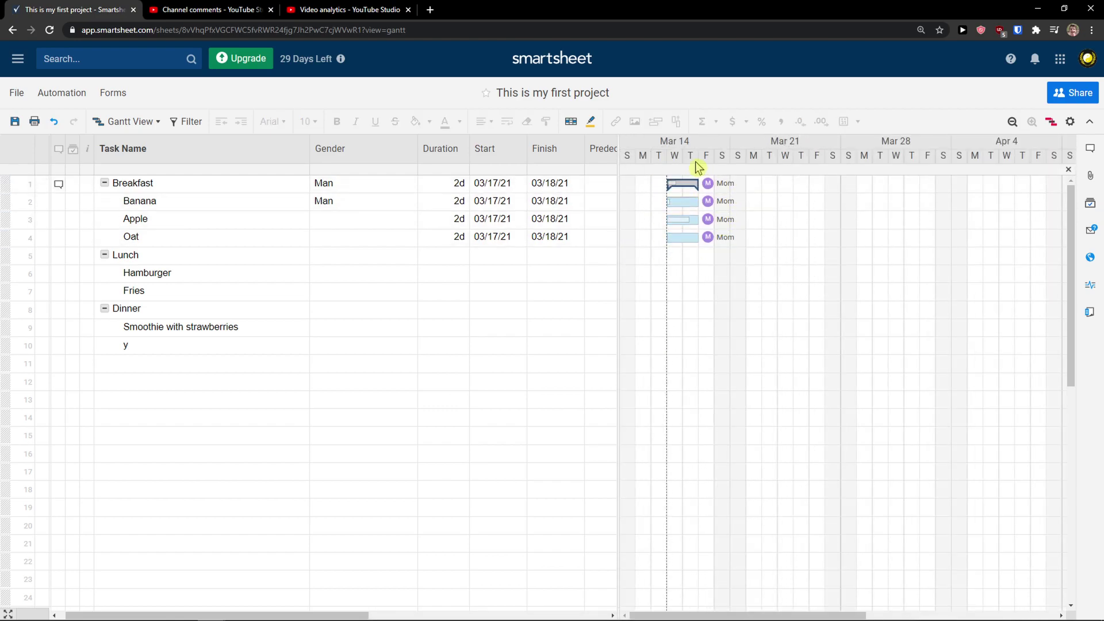
# Set Banana to finish 03/26/21 and move Apple's Gantt bar to 03/19–03/22/21
pyautogui.click(566, 202)
pyautogui.click(578, 202)
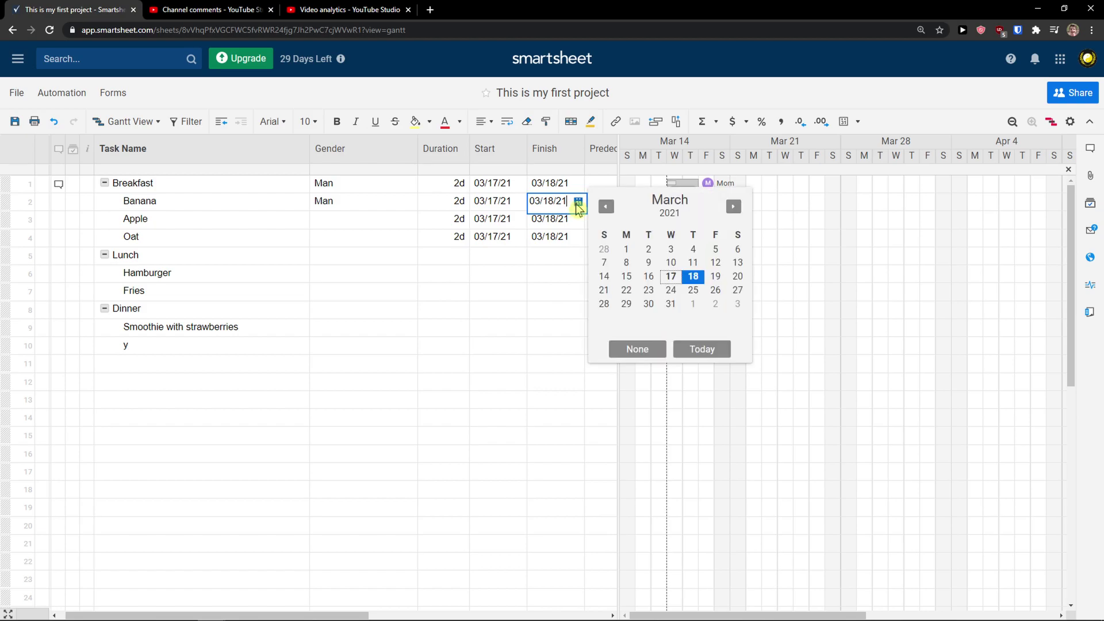
pyautogui.click(712, 291)
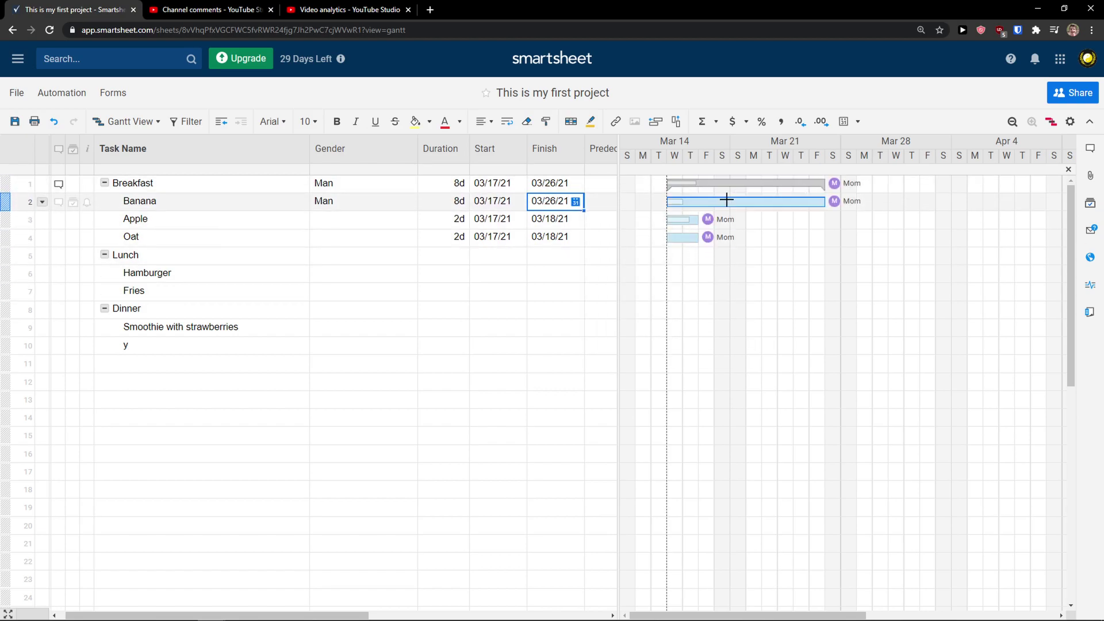
pyautogui.click(716, 220)
pyautogui.moveTo(725, 220); pyautogui.dragTo(826, 223)
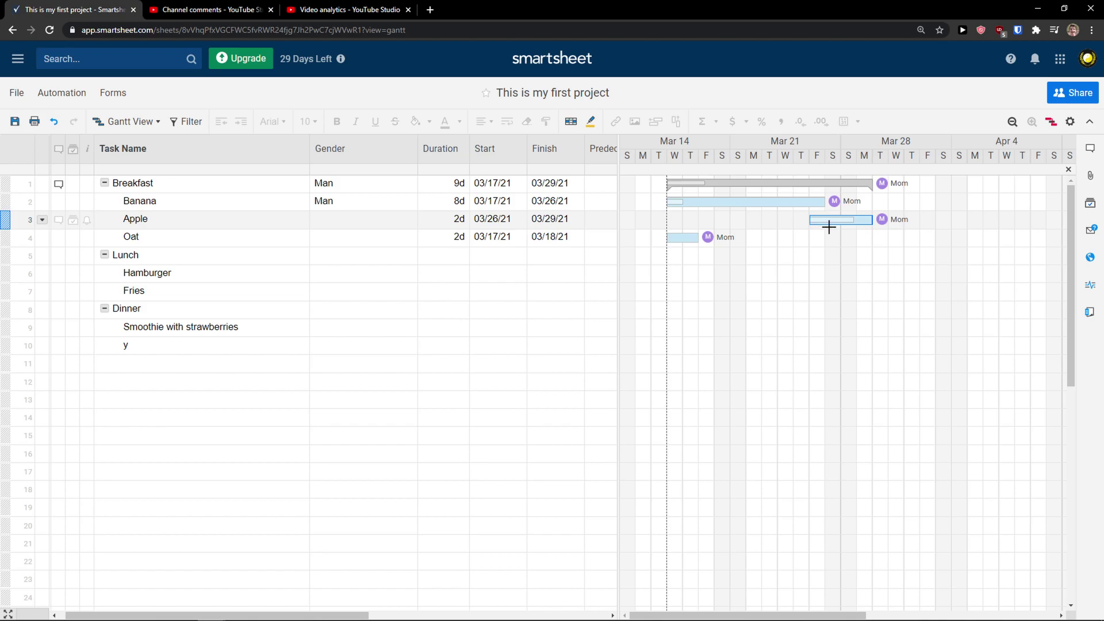
pyautogui.moveTo(860, 222); pyautogui.dragTo(718, 220)
# Extend Oat's finish date to 04/29/21 using the date picker
pyautogui.click(682, 240)
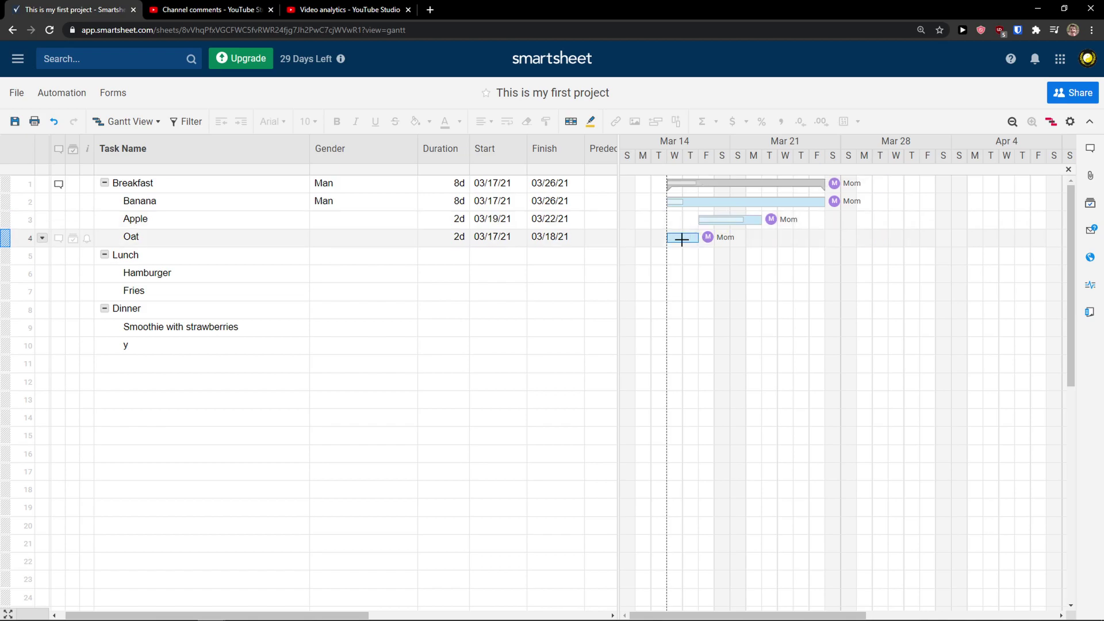
pyautogui.click(543, 236)
pyautogui.click(575, 238)
pyautogui.click(736, 244)
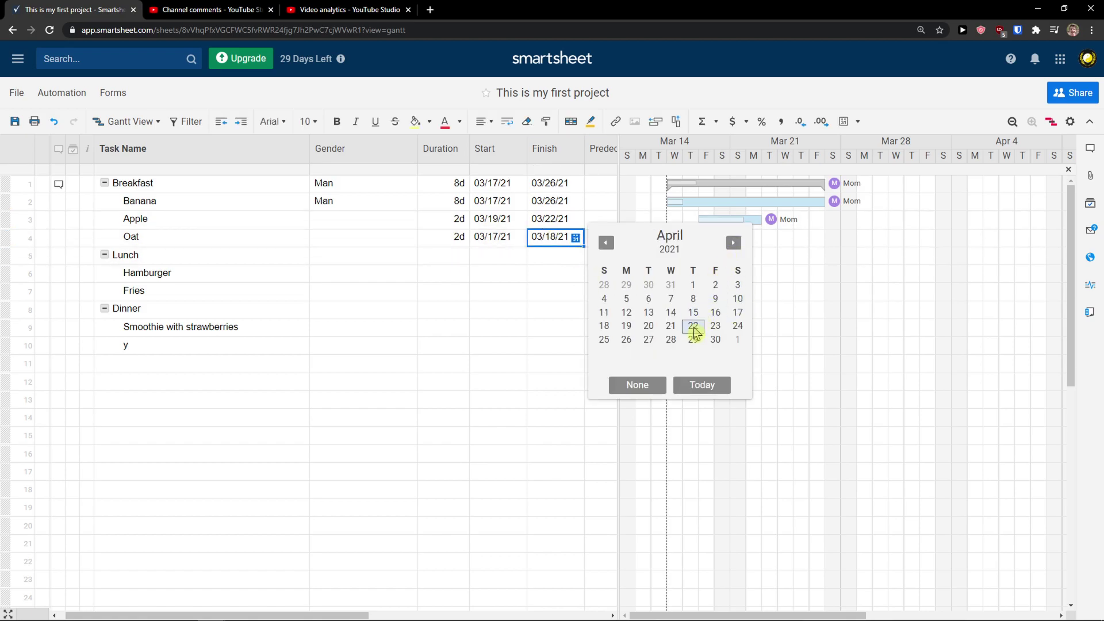
pyautogui.click(692, 339)
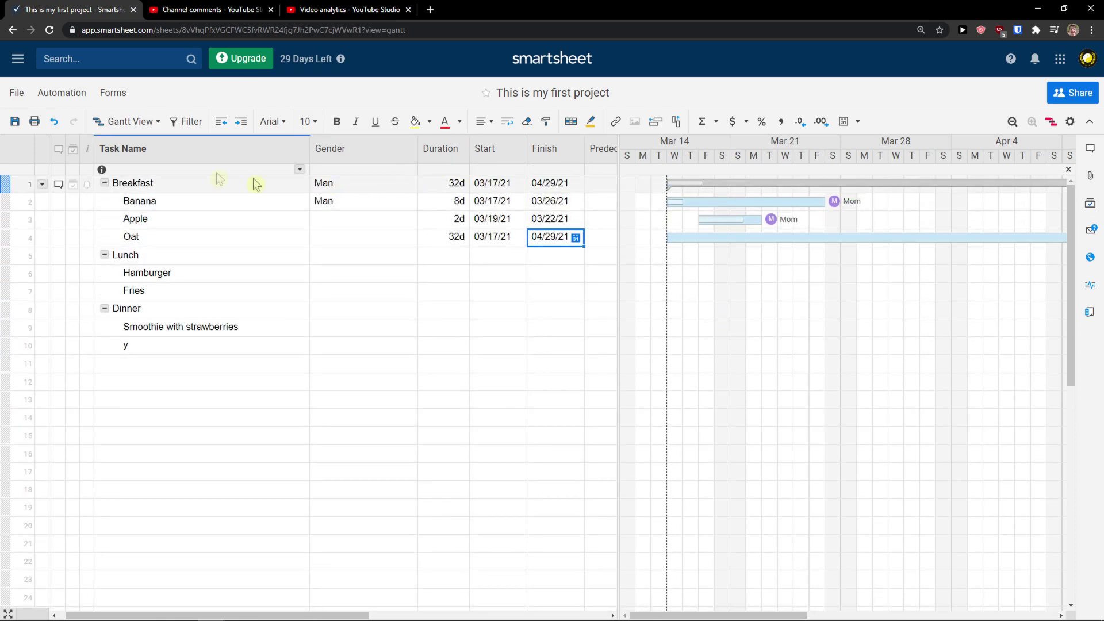
pyautogui.click(155, 128)
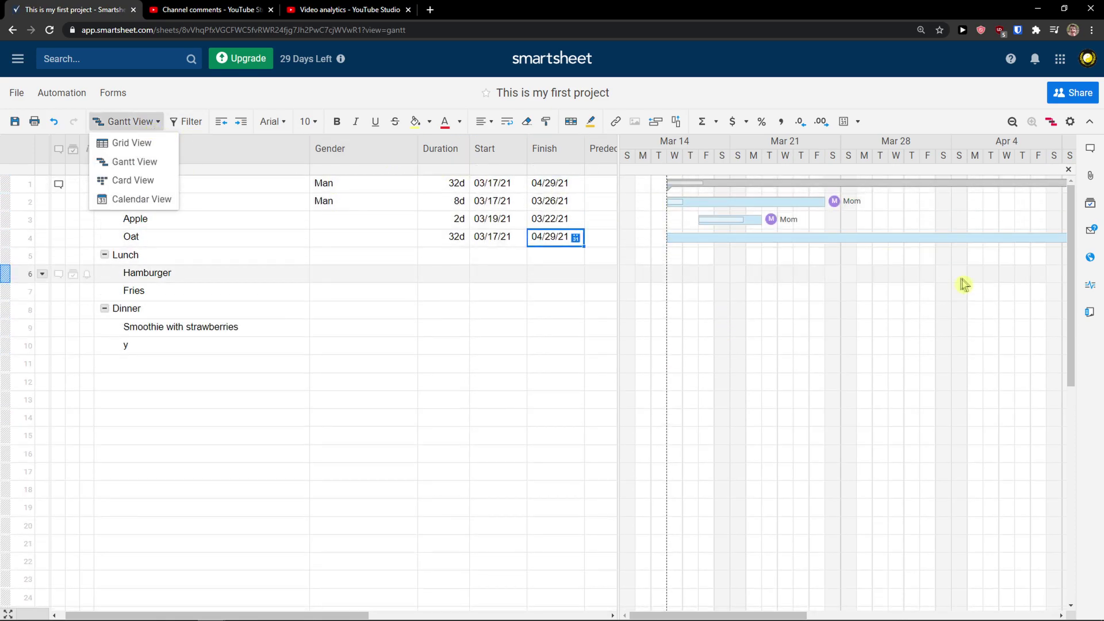
# Switch the sheet from Gantt view to Card view
pyautogui.click(615, 221)
pyautogui.moveTo(620, 224)
pyautogui.mouseDown()
pyautogui.moveTo(456, 216)
pyautogui.moveTo(616, 228)
pyautogui.mouseUp()
pyautogui.click(131, 121)
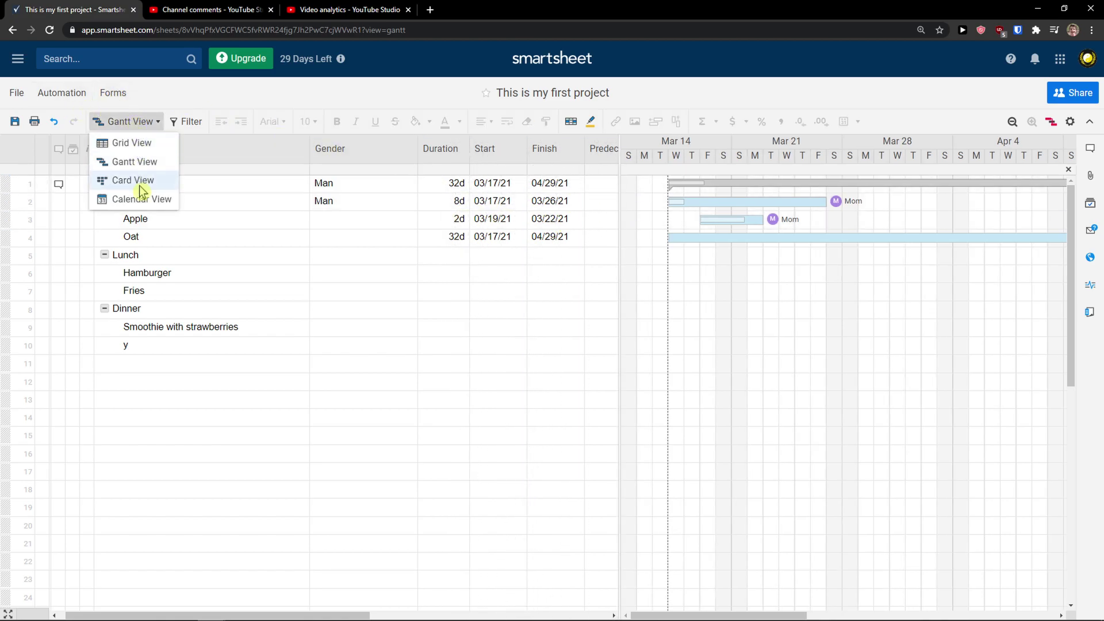
pyautogui.click(139, 184)
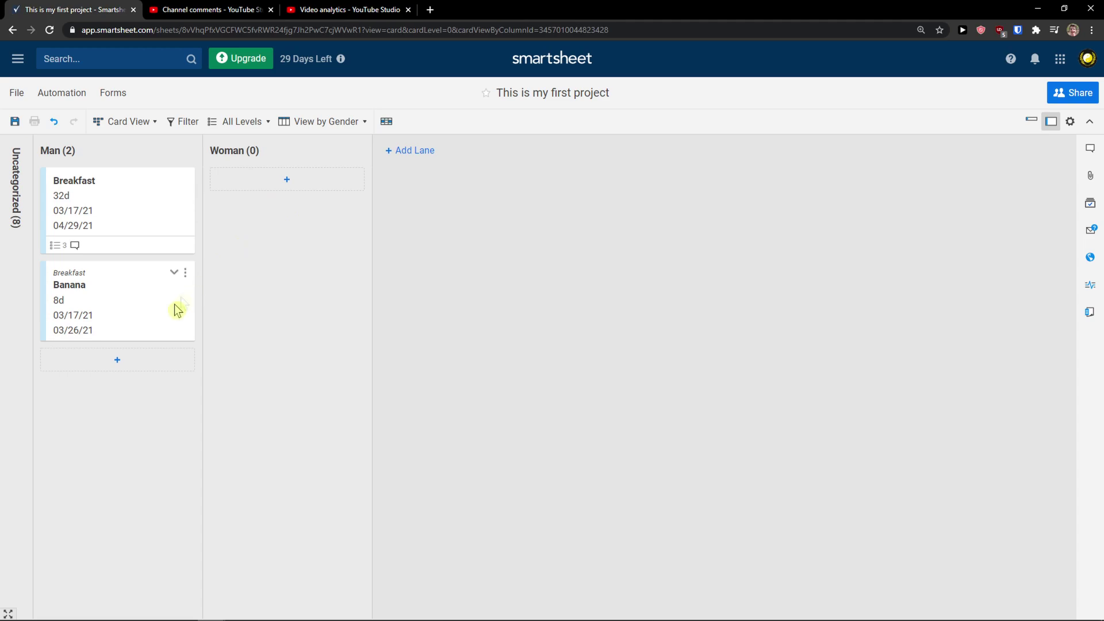
pyautogui.moveTo(103, 212); pyautogui.dragTo(186, 206)
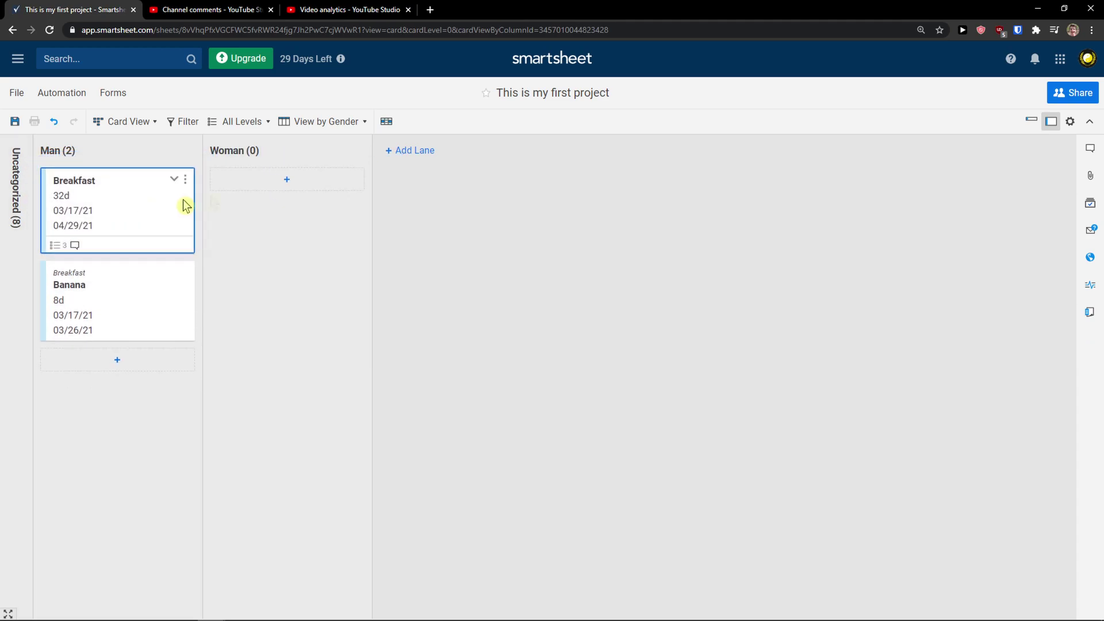
# Expand the Uncategorized lane and set the cards to Compact (title-only) view
pyautogui.click(17, 238)
pyautogui.scroll(-1, 139, 280)
pyautogui.scroll(1, 139, 280)
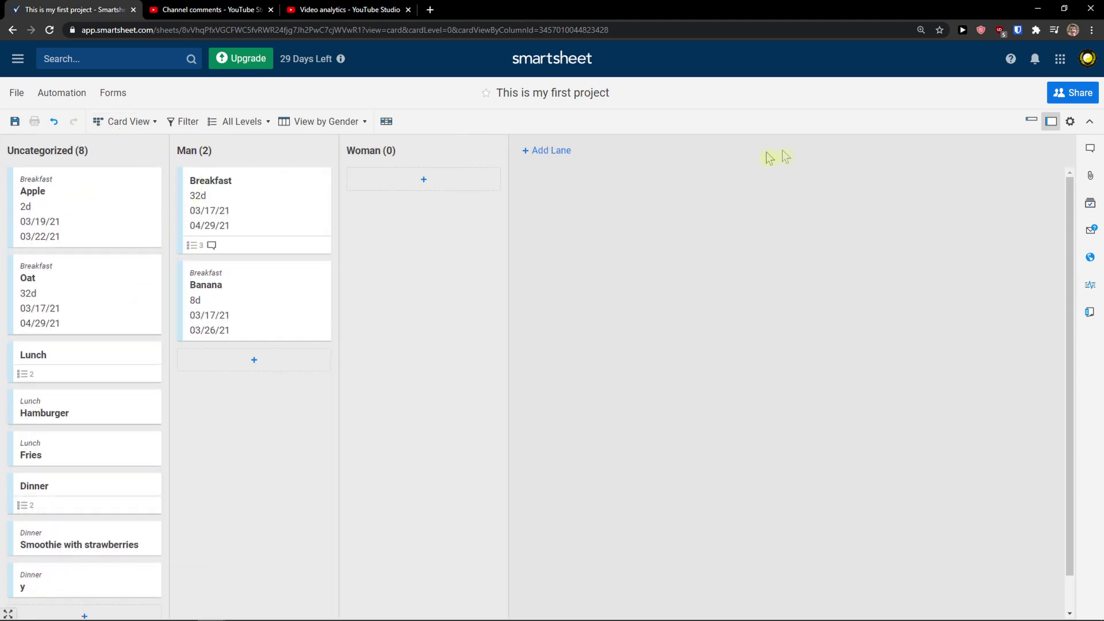
pyautogui.click(1031, 120)
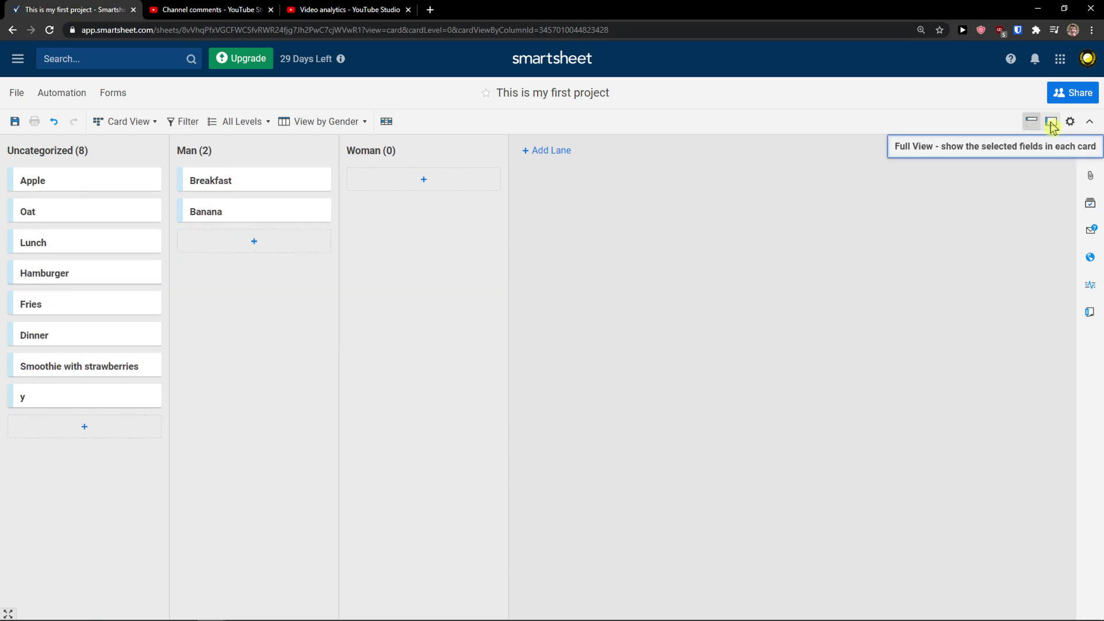
pyautogui.click(1051, 123)
pyautogui.click(1034, 124)
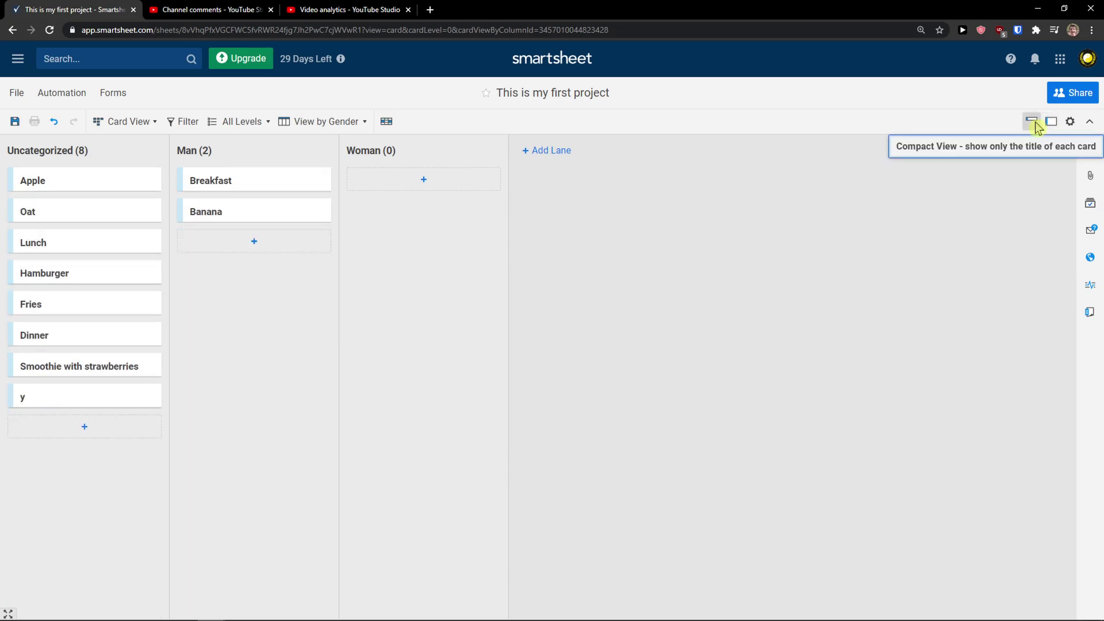
pyautogui.click(363, 122)
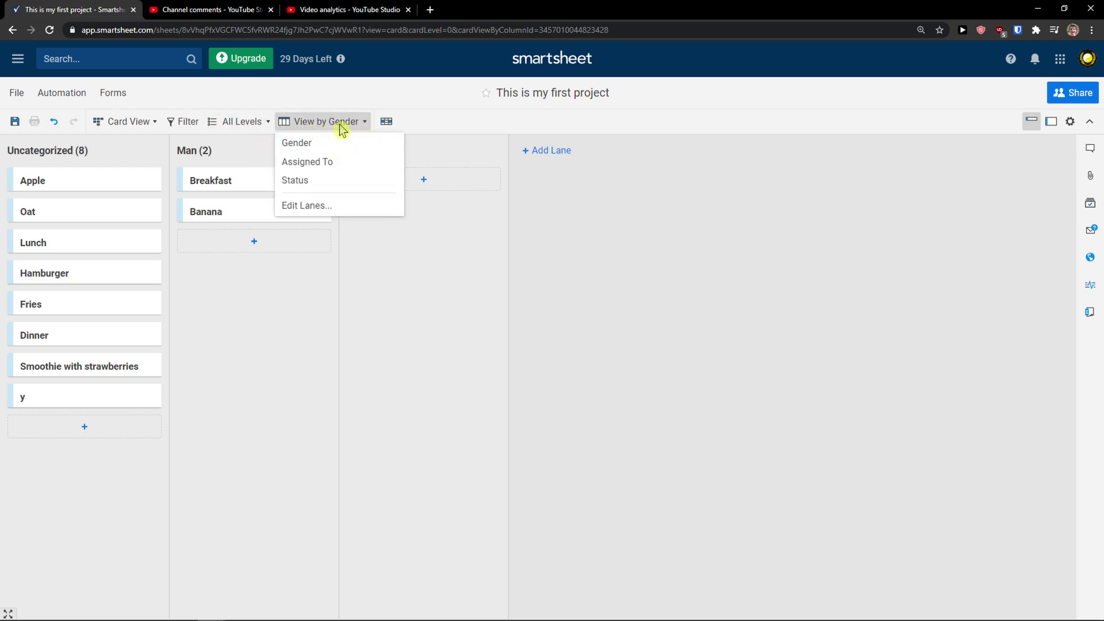
# View cards by Status, moving Breakfast and Lunch to Not Started and Dinner to In Progress
pyautogui.click(343, 180)
pyautogui.click(17, 193)
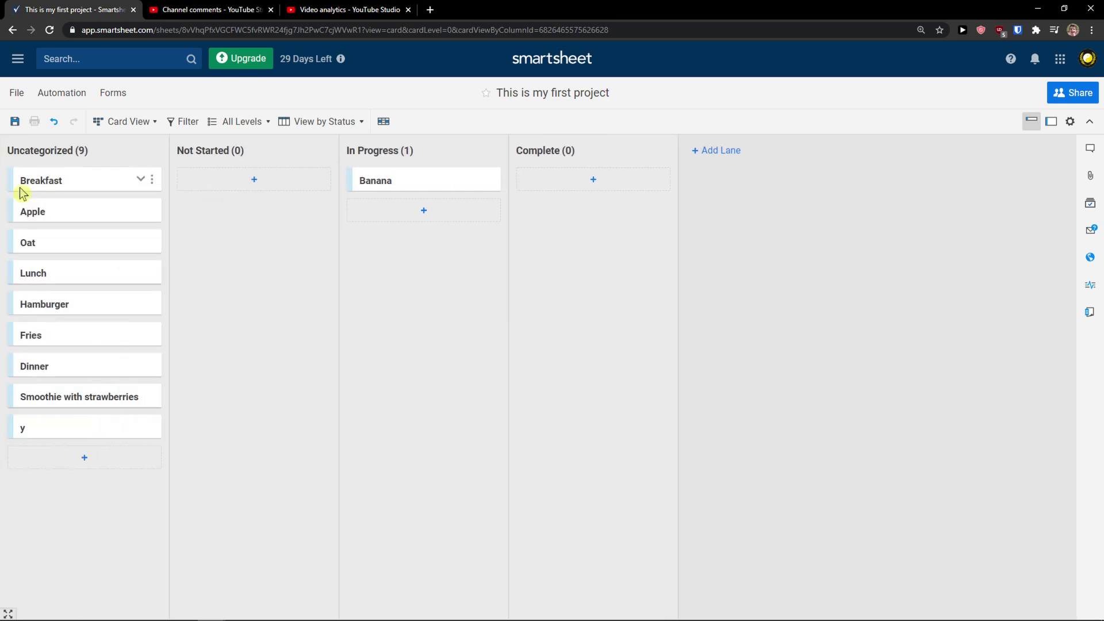
pyautogui.moveTo(65, 190); pyautogui.dragTo(233, 195)
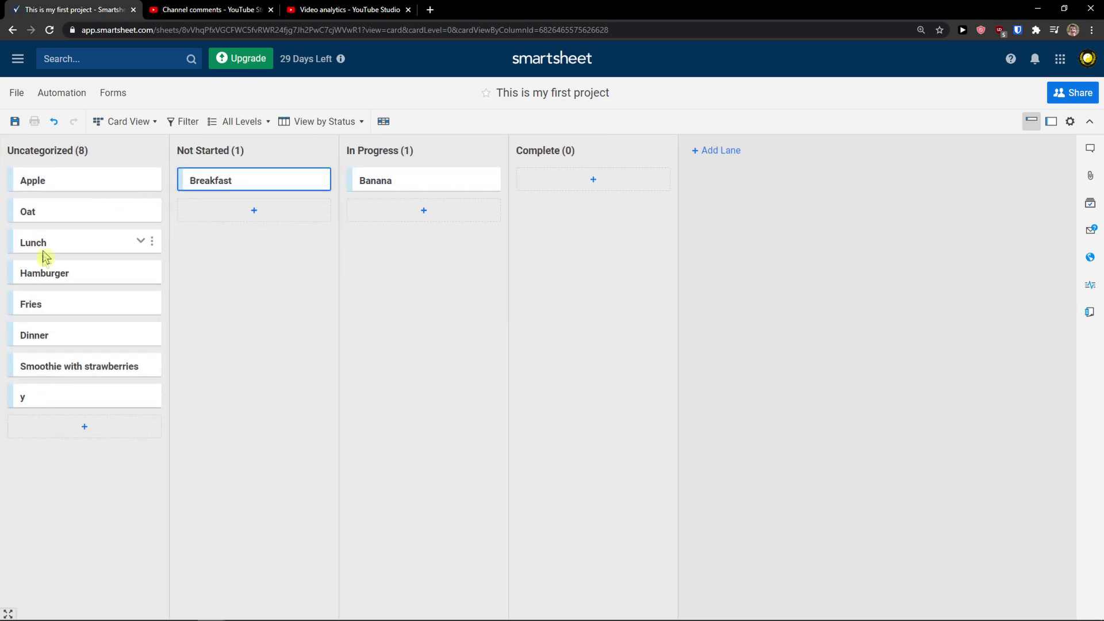
pyautogui.moveTo(42, 341); pyautogui.dragTo(241, 236)
pyautogui.moveTo(69, 249); pyautogui.dragTo(402, 215)
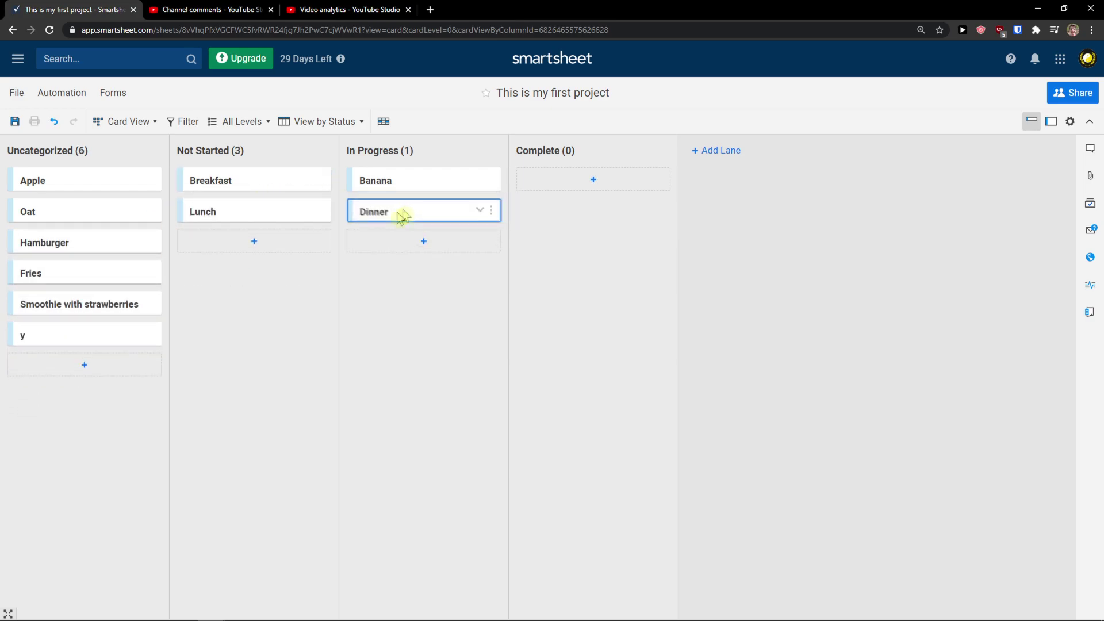
pyautogui.click(110, 122)
pyautogui.click(122, 144)
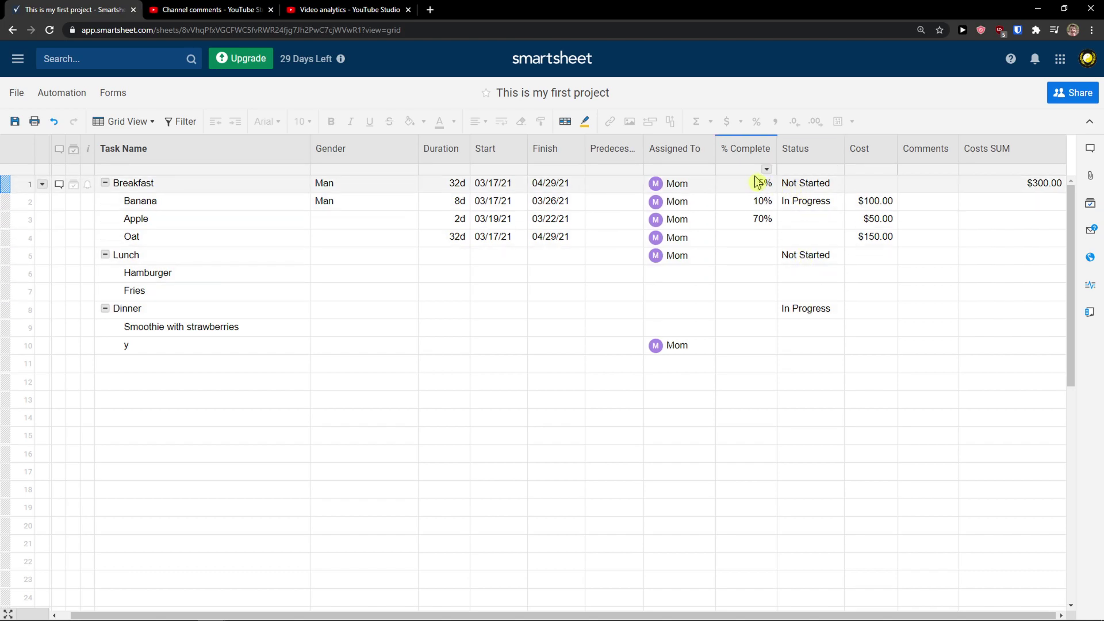
pyautogui.click(143, 120)
pyautogui.click(141, 185)
pyautogui.click(333, 121)
pyautogui.click(325, 182)
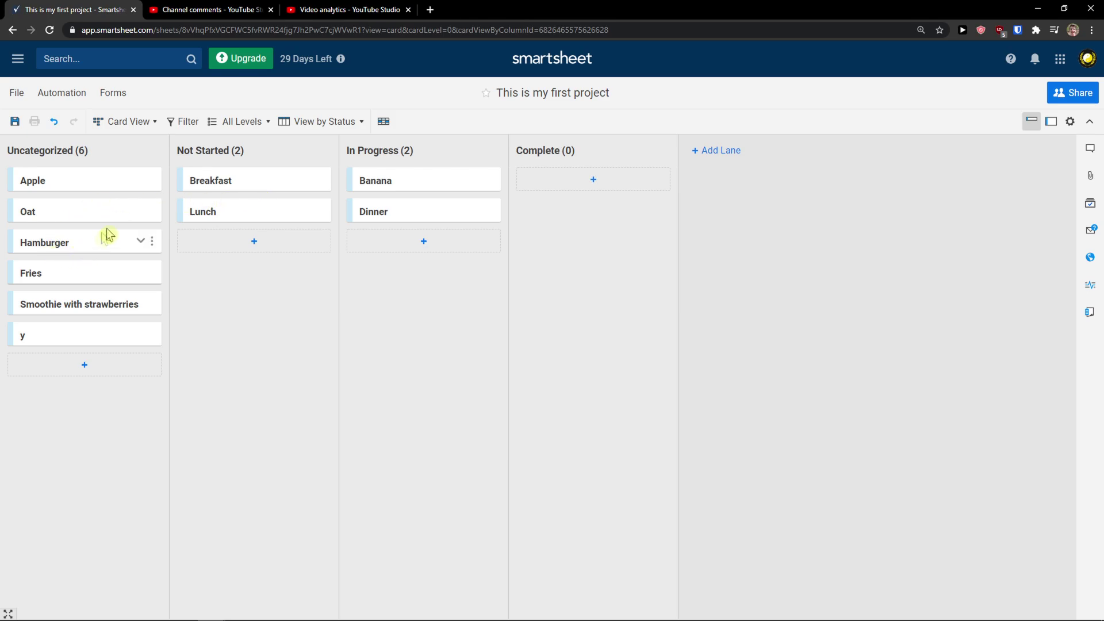
pyautogui.moveTo(229, 182)
pyautogui.mouseDown()
pyautogui.moveTo(382, 190)
pyautogui.moveTo(247, 181)
pyautogui.mouseUp()
pyautogui.moveTo(408, 182)
pyautogui.mouseDown()
pyautogui.moveTo(451, 190)
pyautogui.moveTo(419, 180)
pyautogui.moveTo(423, 197)
pyautogui.mouseUp()
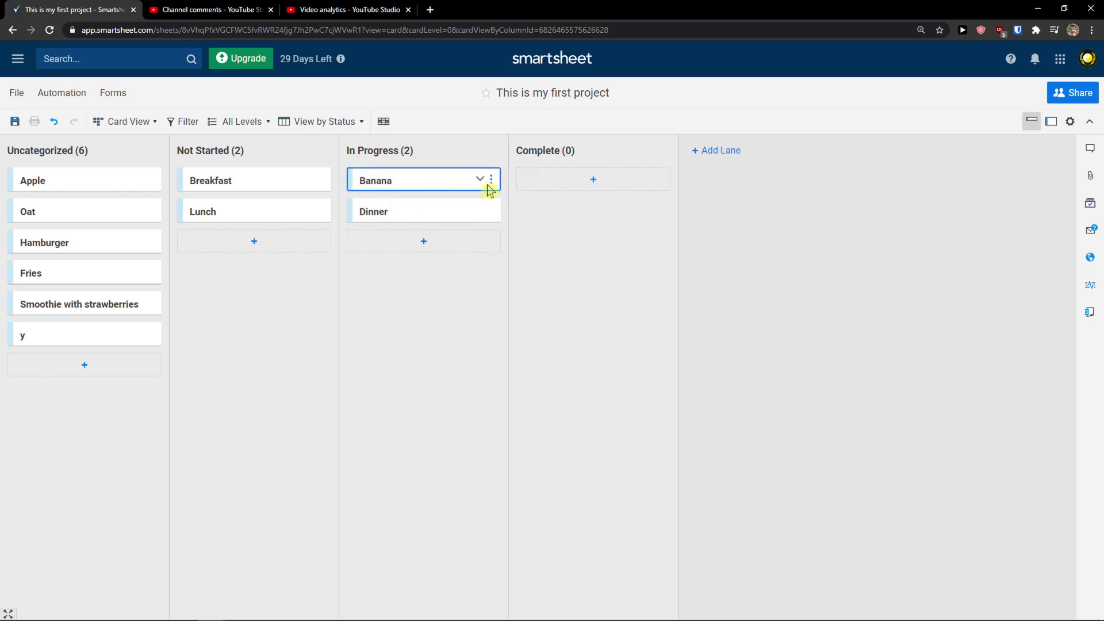
pyautogui.click(479, 180)
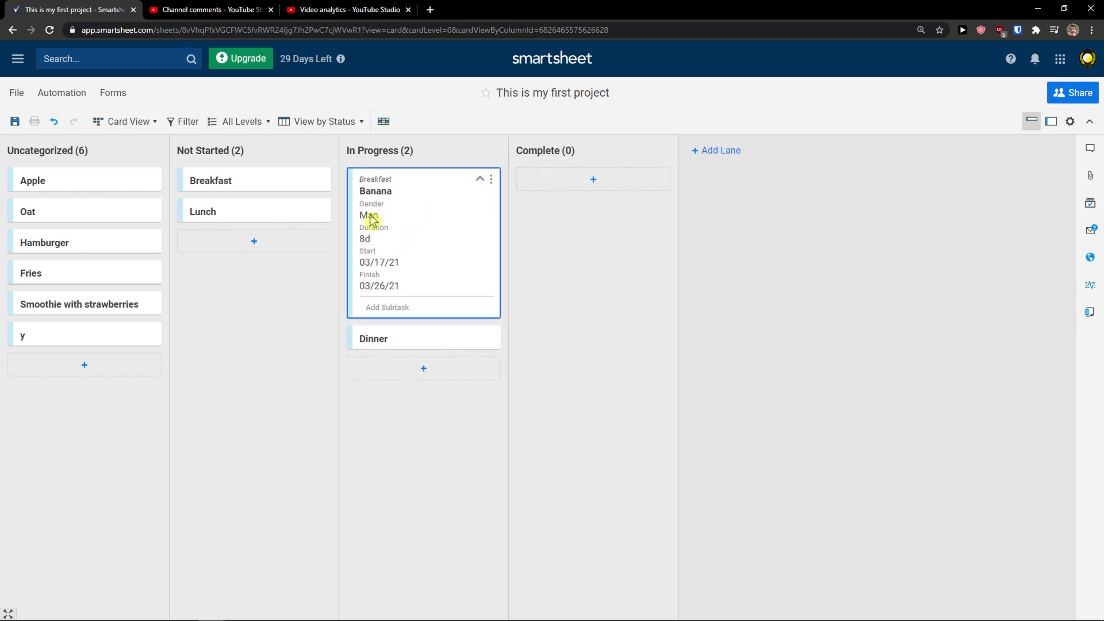
pyautogui.click(479, 179)
pyautogui.click(312, 181)
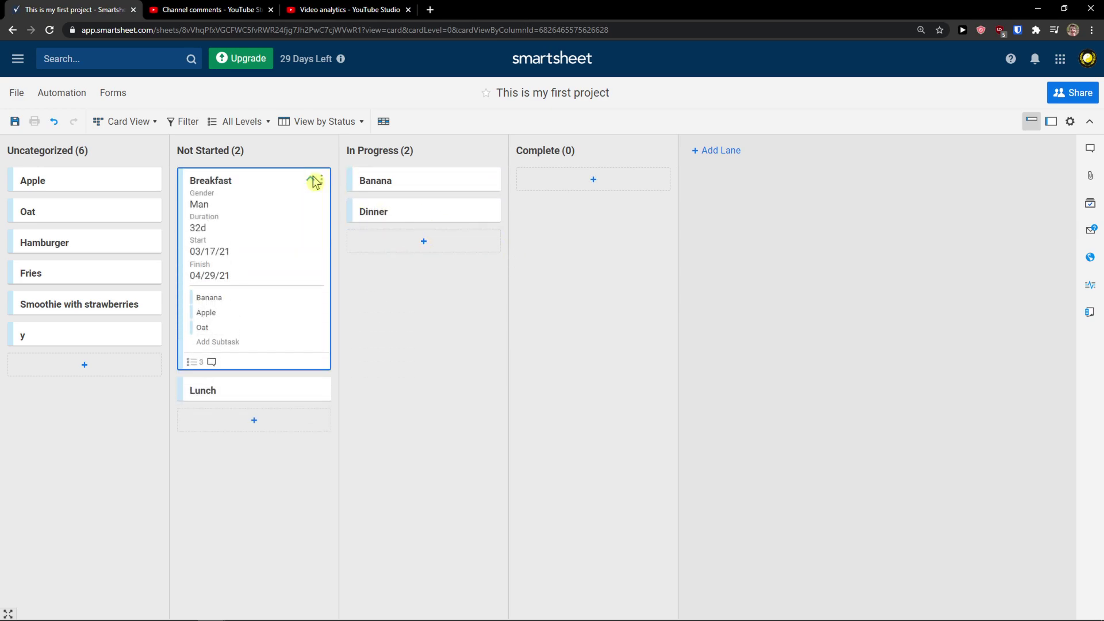
pyautogui.click(313, 181)
pyautogui.click(478, 210)
pyautogui.click(479, 210)
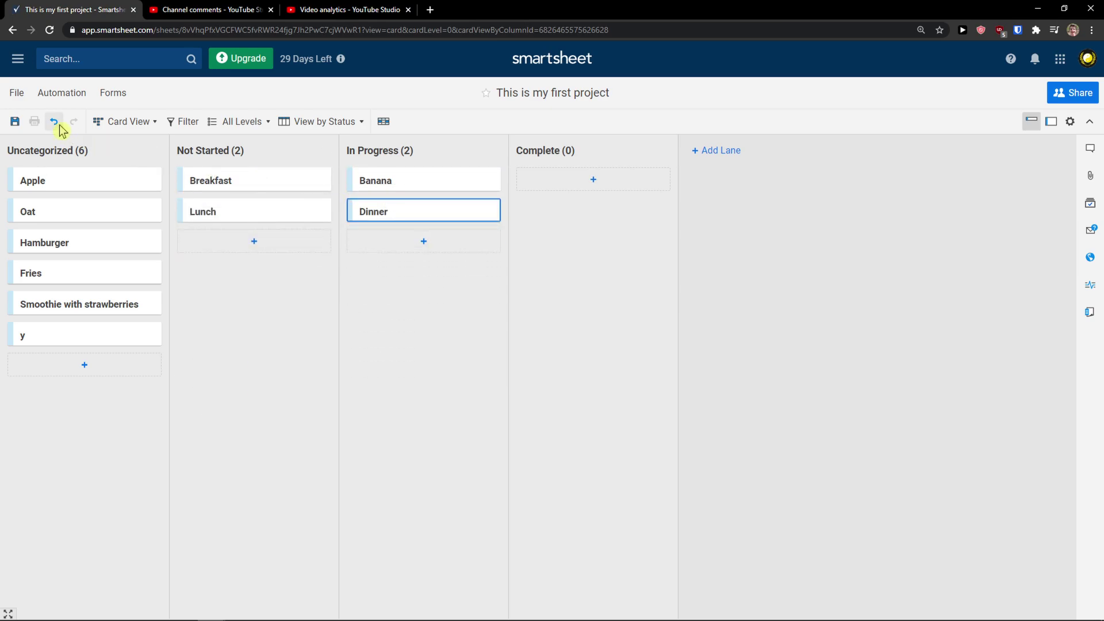
pyautogui.click(129, 122)
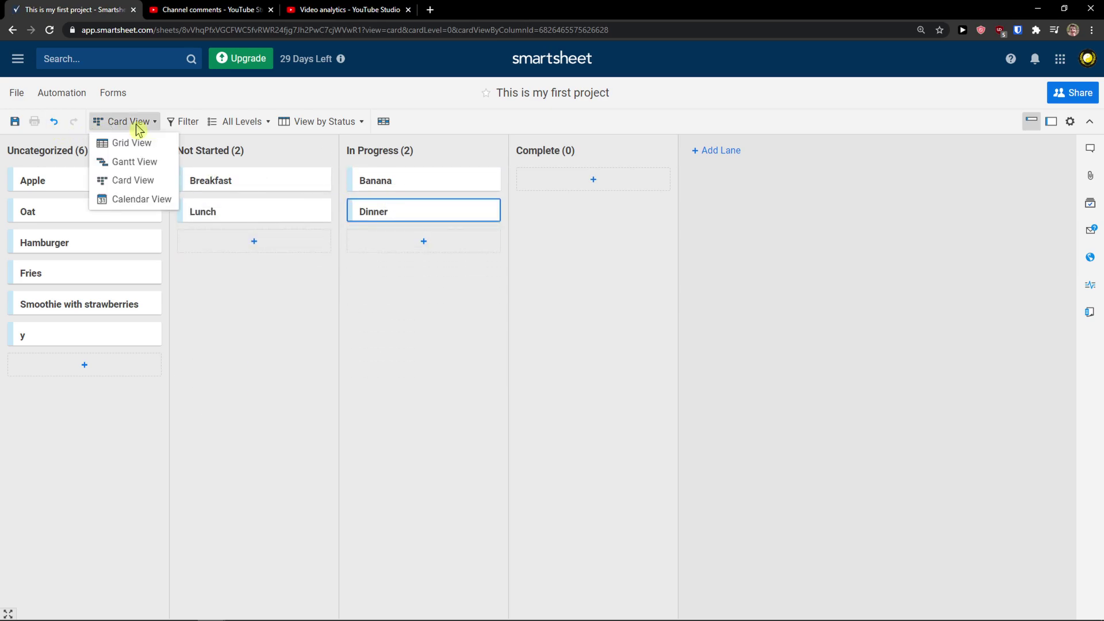
# Switch to Calendar View and browse March 2021, where the Breakfast, Oat, Banana and Apple tasks start March 17
pyautogui.click(125, 202)
pyautogui.scroll(-3, 506, 362)
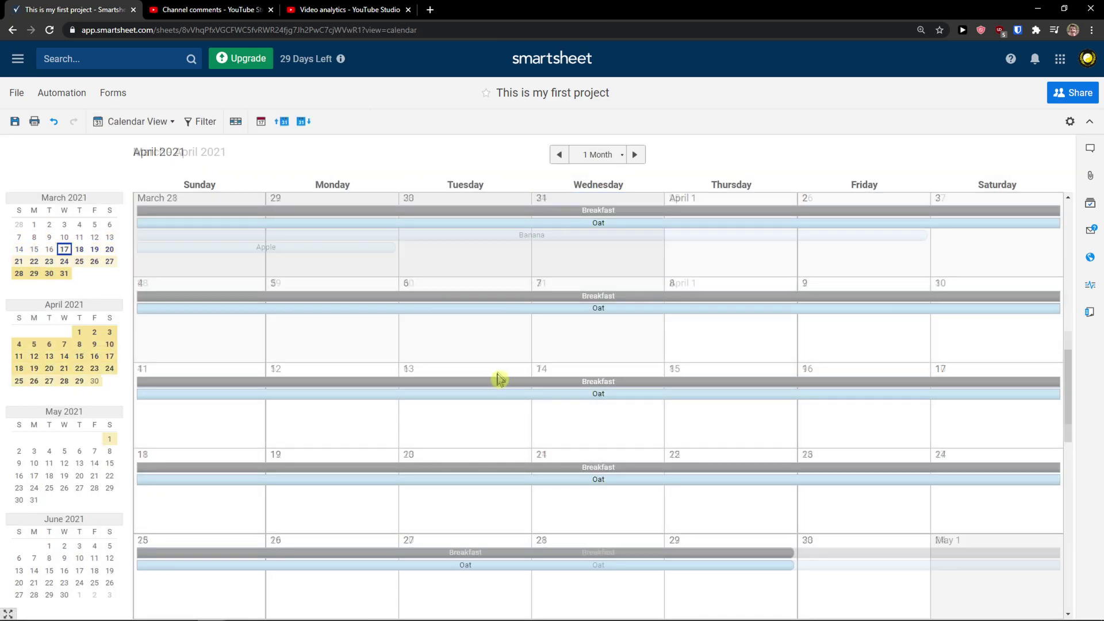
pyautogui.scroll(2, 497, 379)
pyautogui.scroll(-5, 498, 379)
pyautogui.scroll(5, 529, 382)
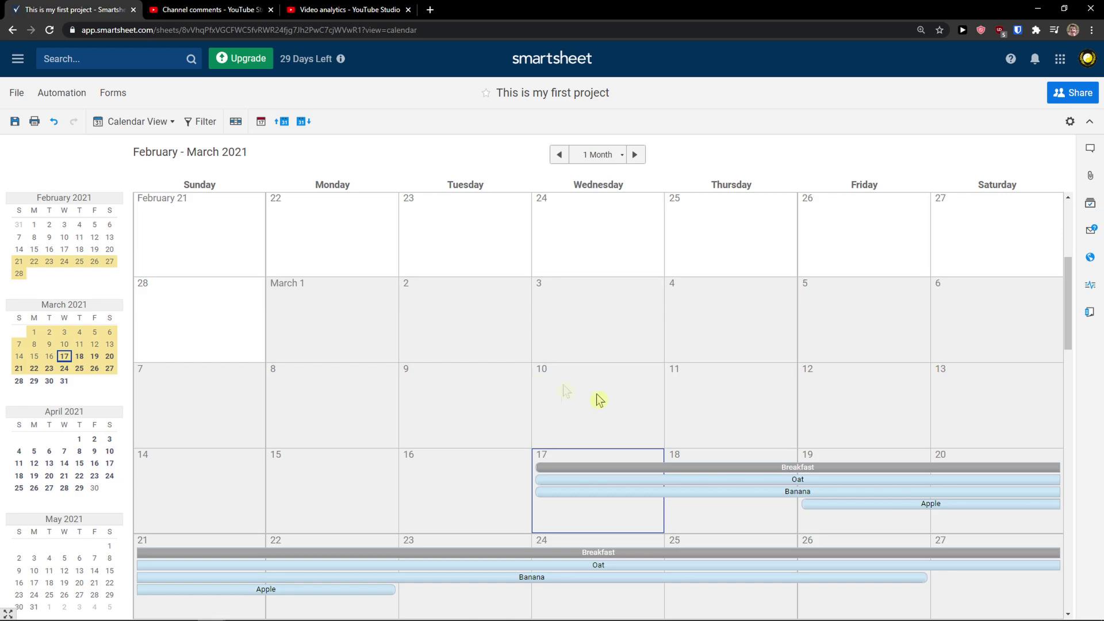
pyautogui.scroll(-2, 561, 387)
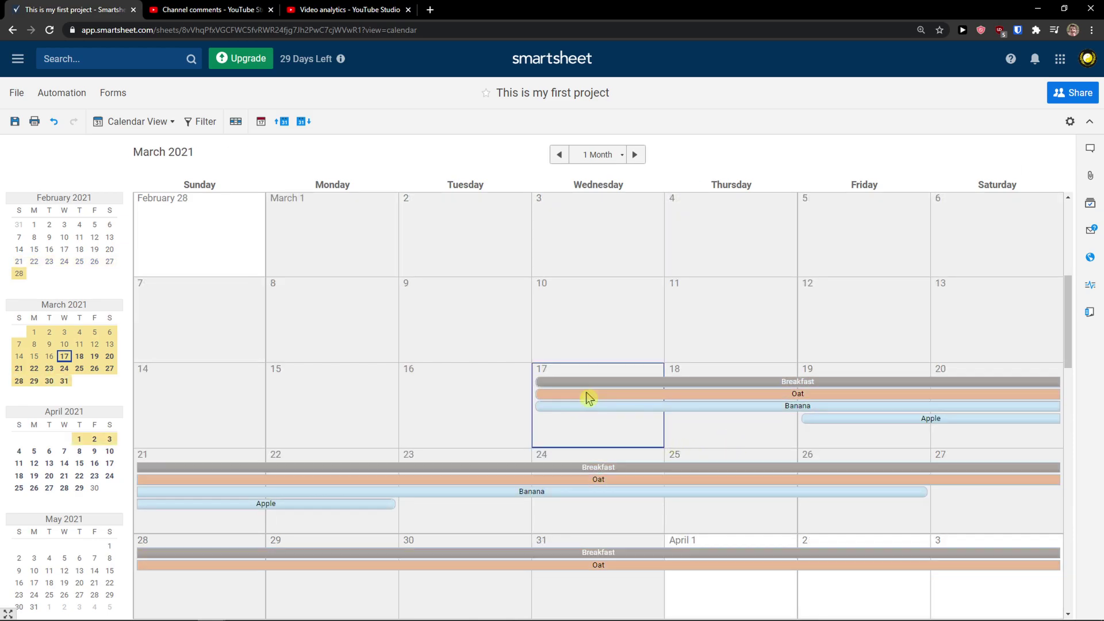
pyautogui.scroll(-1, 548, 442)
pyautogui.scroll(2, 552, 426)
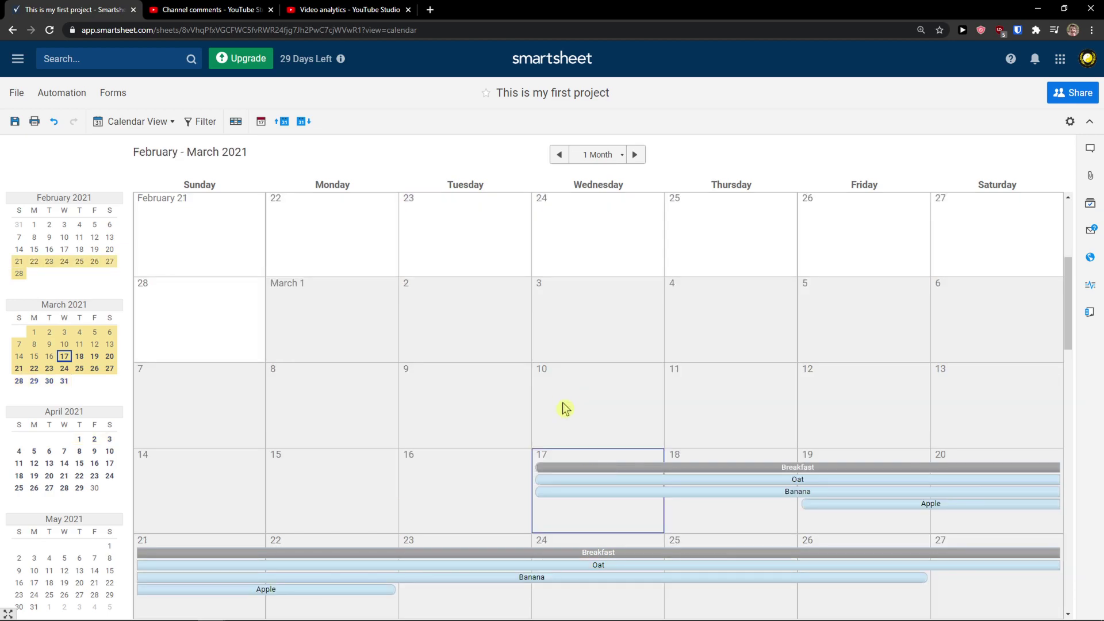
pyautogui.scroll(-1, 591, 471)
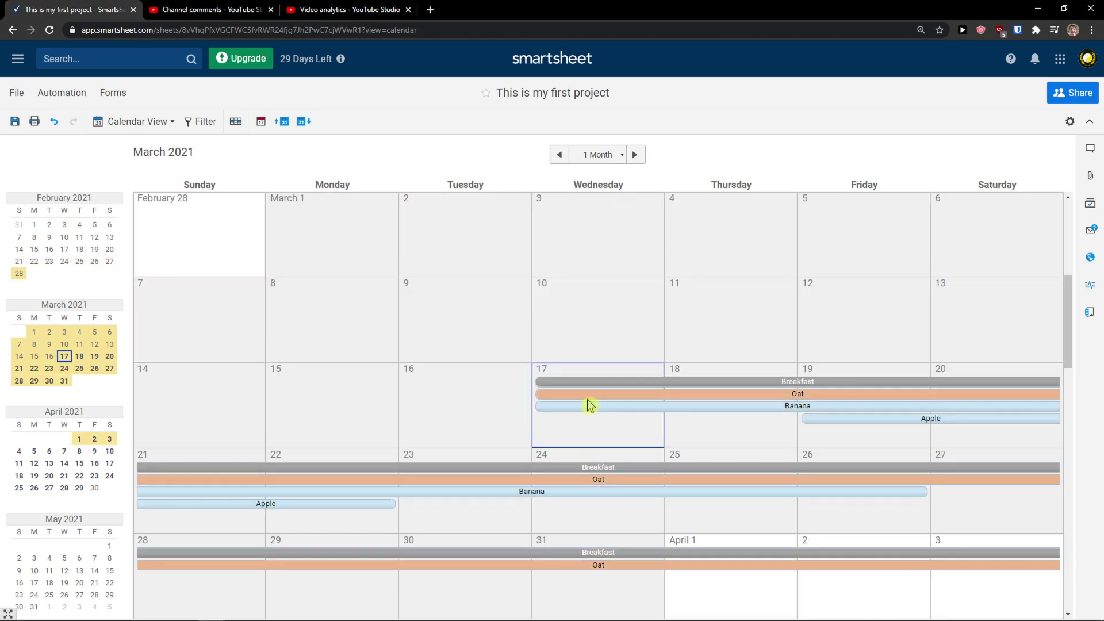
pyautogui.scroll(-2, 588, 388)
pyautogui.scroll(4, 587, 387)
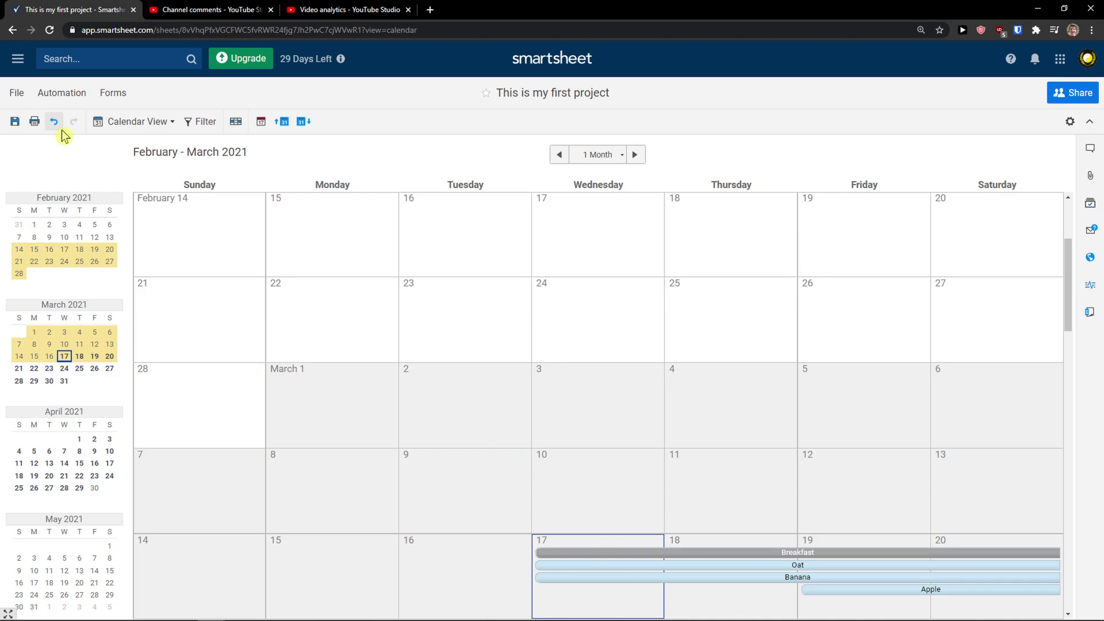
pyautogui.click(103, 122)
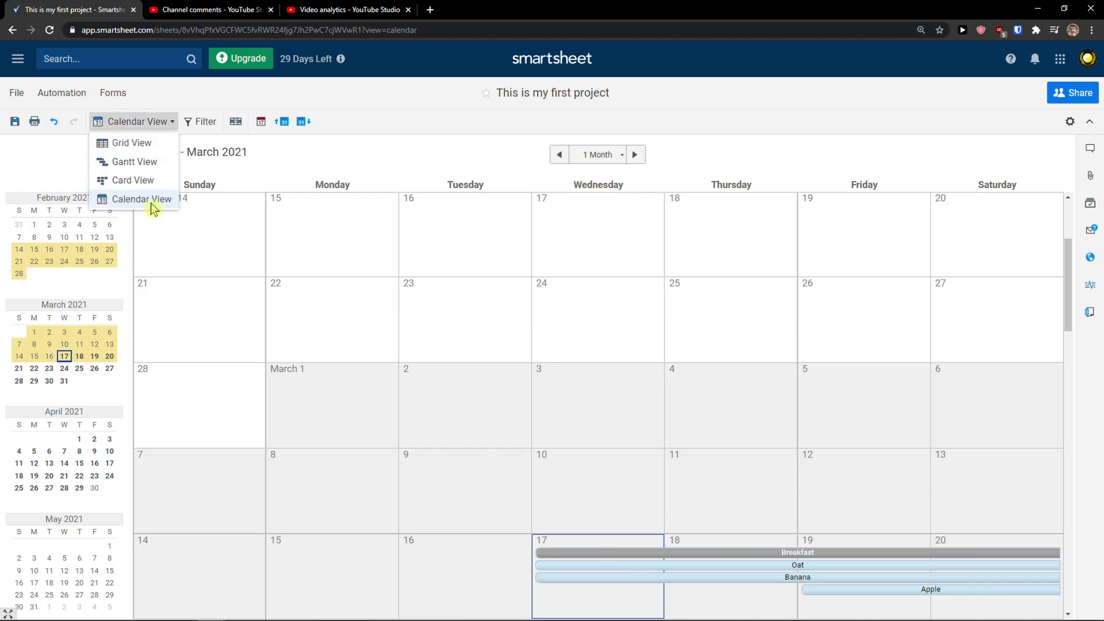
# Switch the meal project sheet back to Grid View and save it from the File menu
pyautogui.click(131, 143)
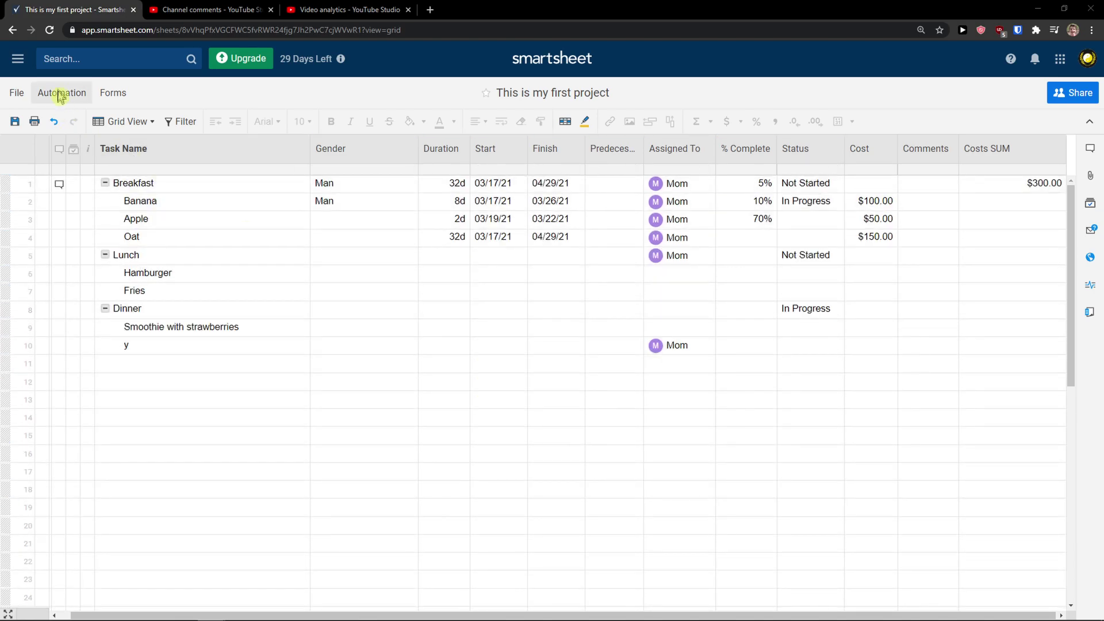
pyautogui.click(21, 97)
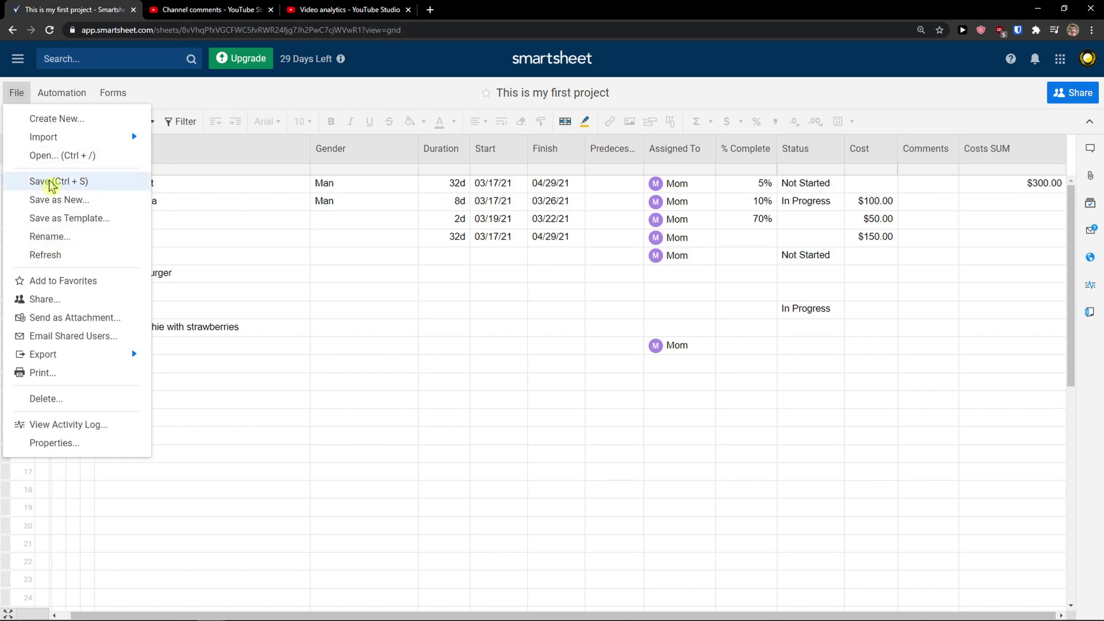
pyautogui.click(52, 182)
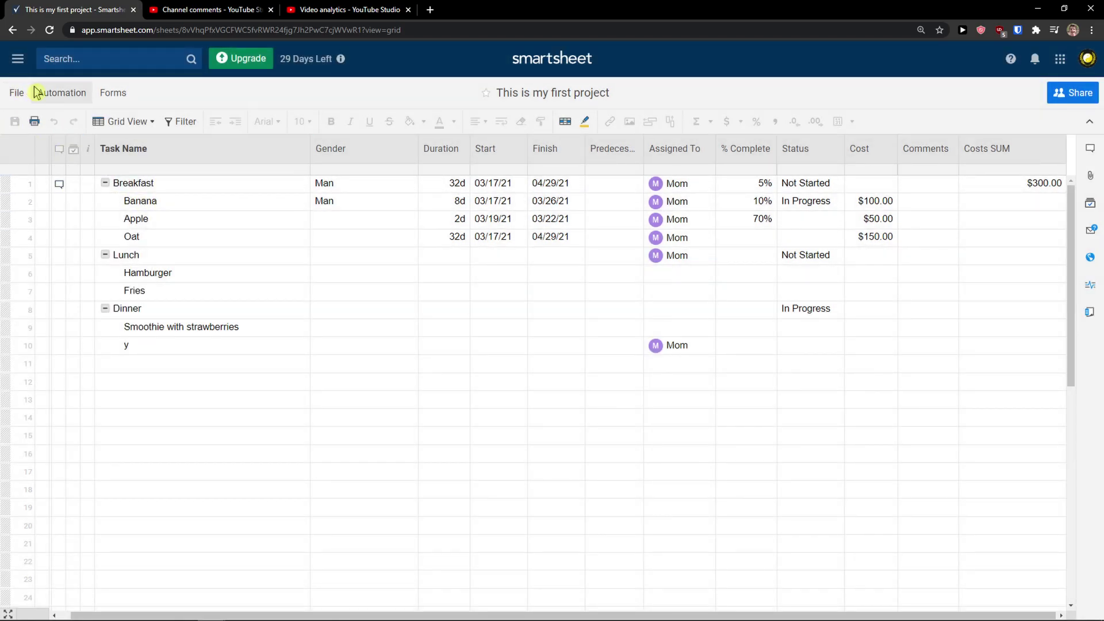
pyautogui.click(18, 92)
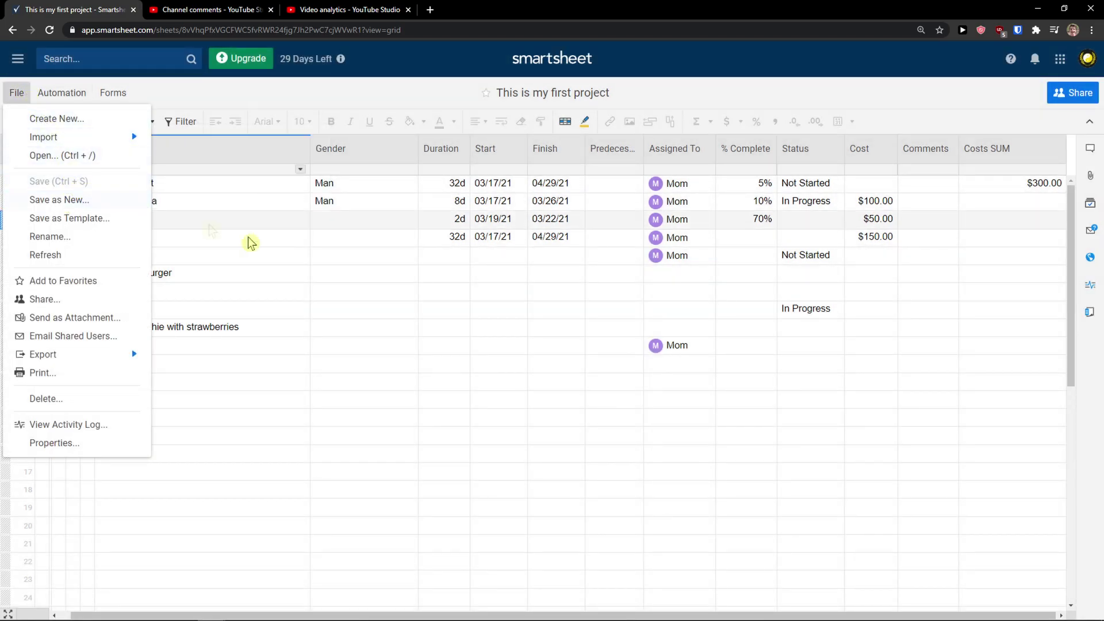
pyautogui.click(746, 327)
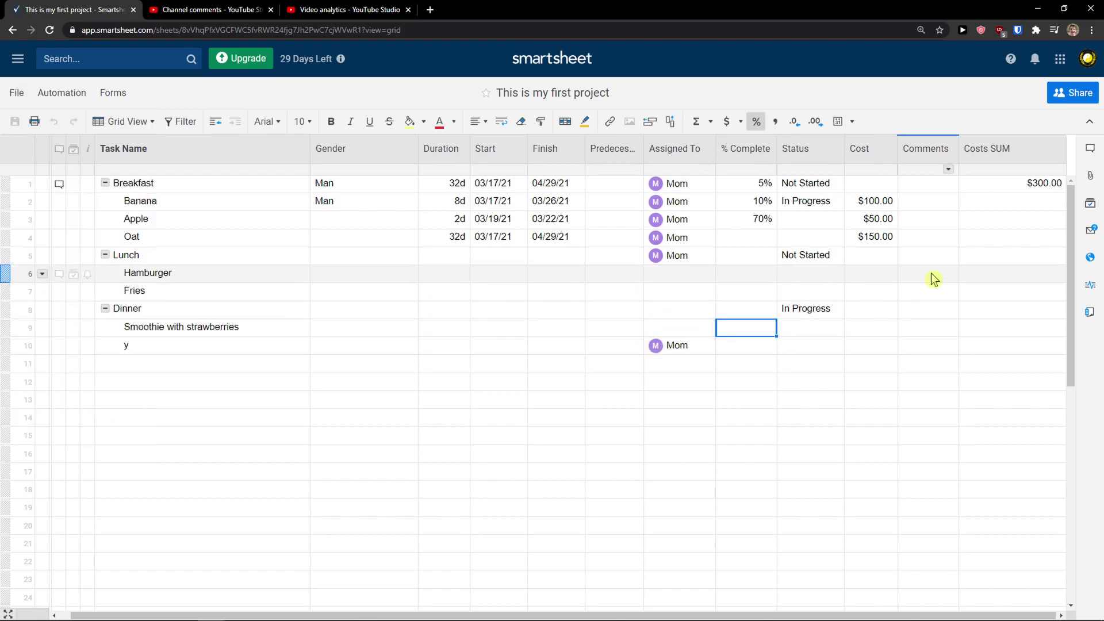
# Open Publish Options, with Read Only HTML, Read Only Full, Edit by Anyone and Calendar all OFF
pyautogui.click(1091, 258)
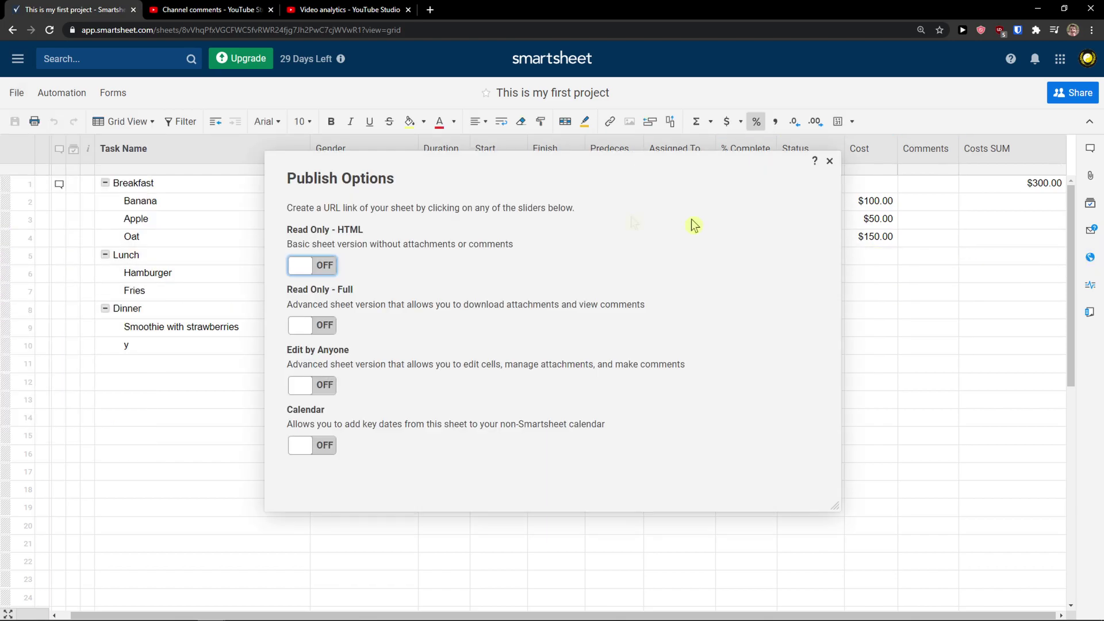